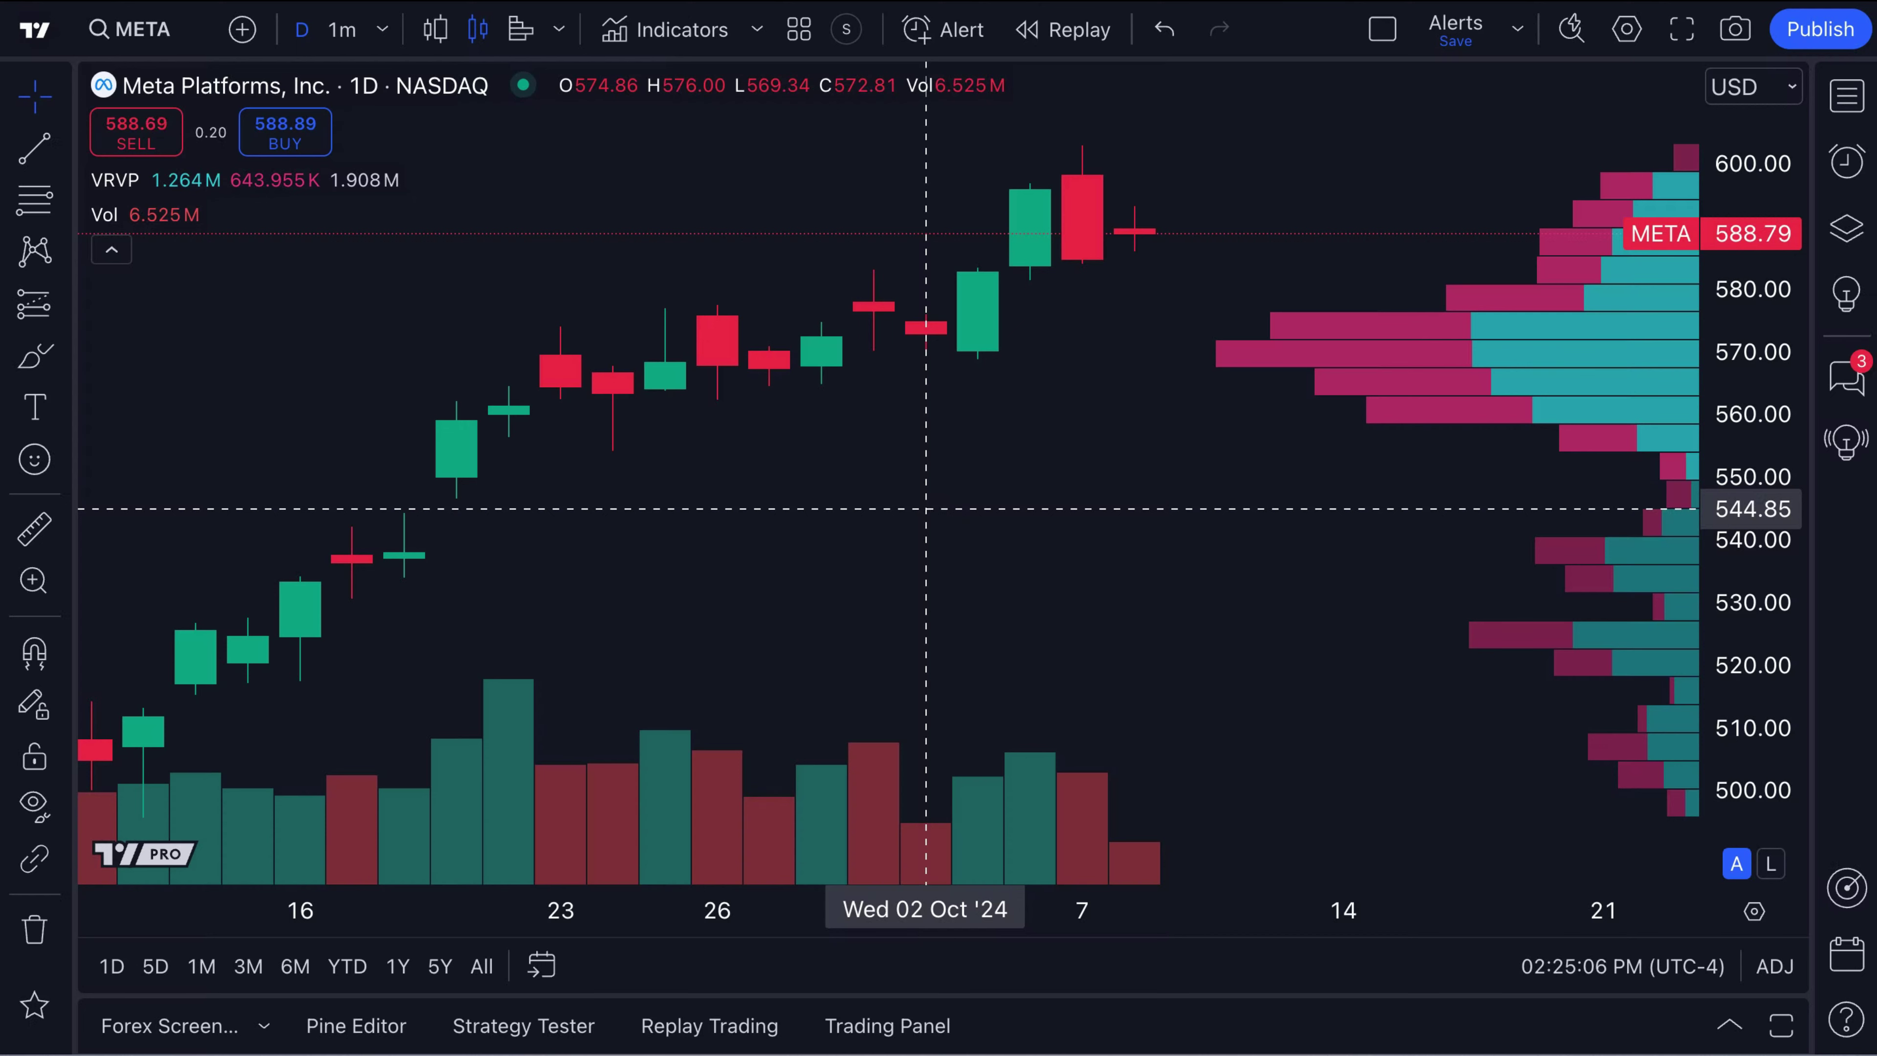
{"action": "scroll", "coordinate": [763, 504], "scroll_direction": "right", "scroll_amount": 3}
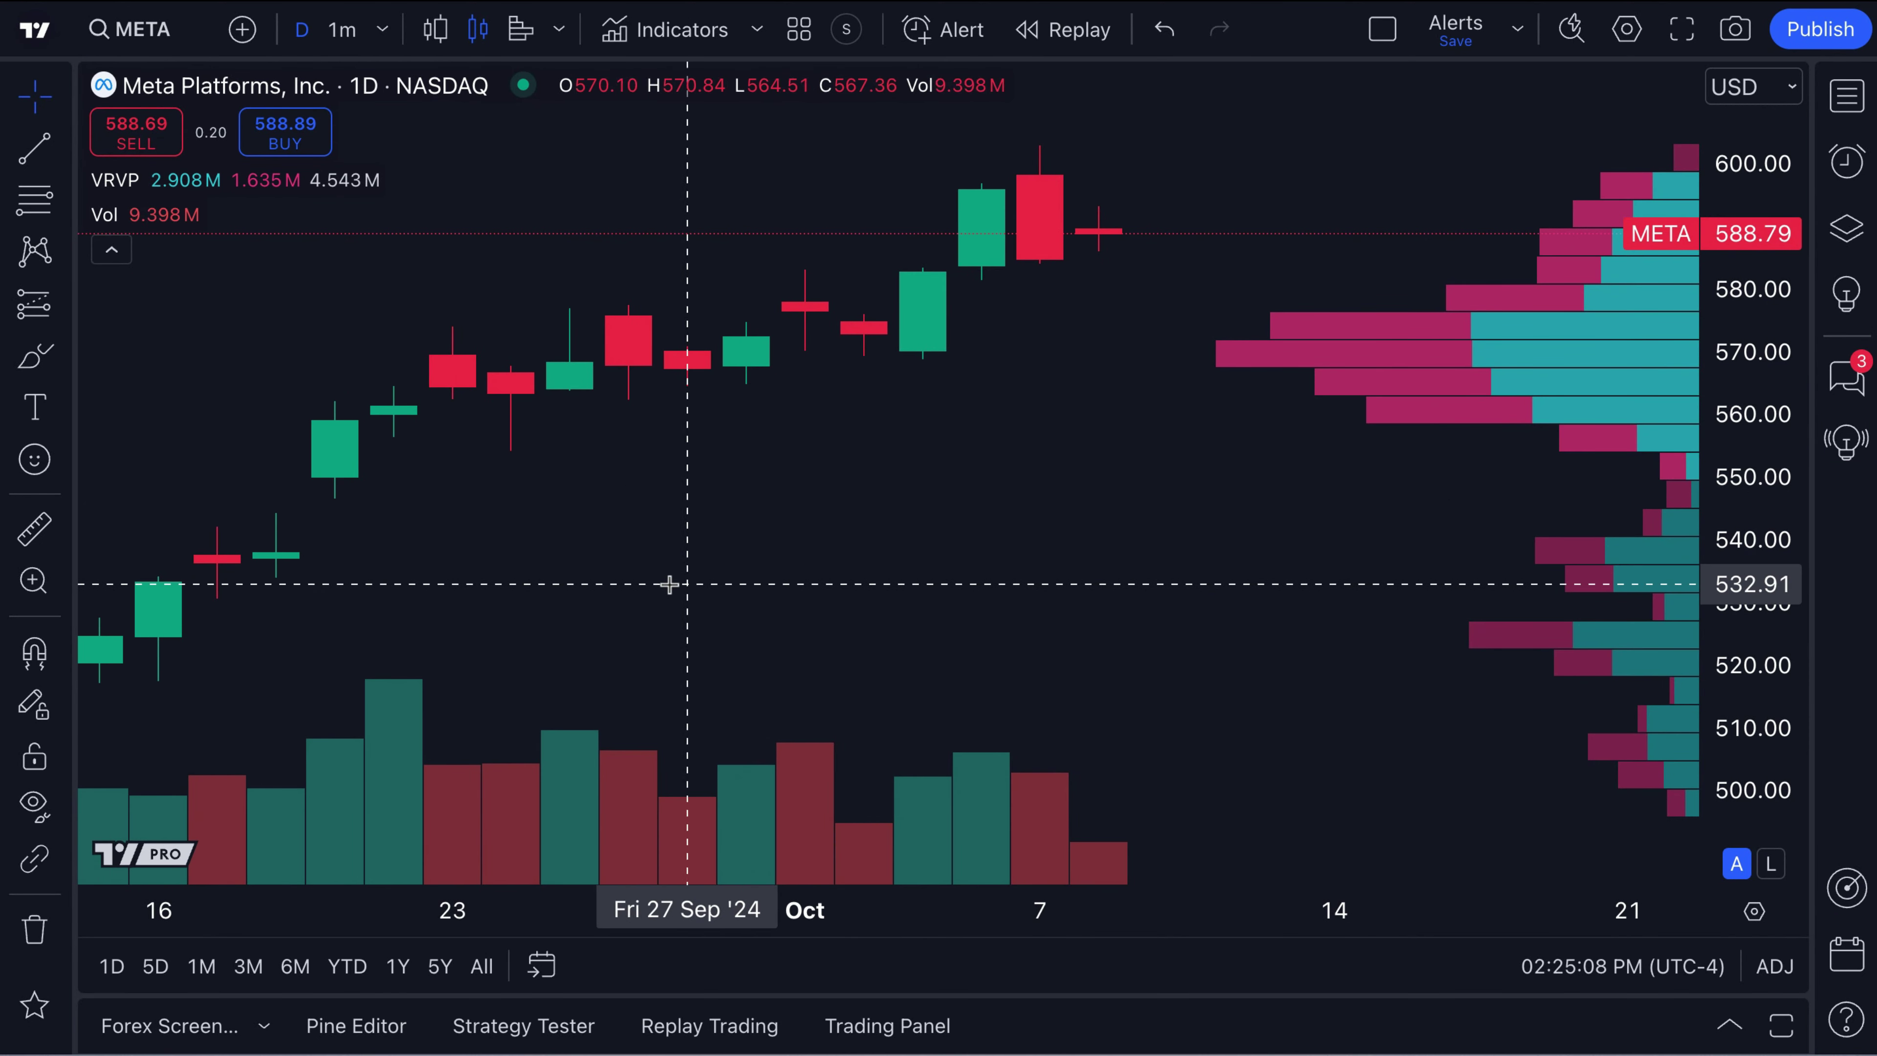
{"action": "left_click_drag", "start_coordinate": [671, 586], "coordinate": [859, 605]}
{"action": "scroll", "coordinate": [859, 605], "scroll_direction": "up", "scroll_amount": 2}
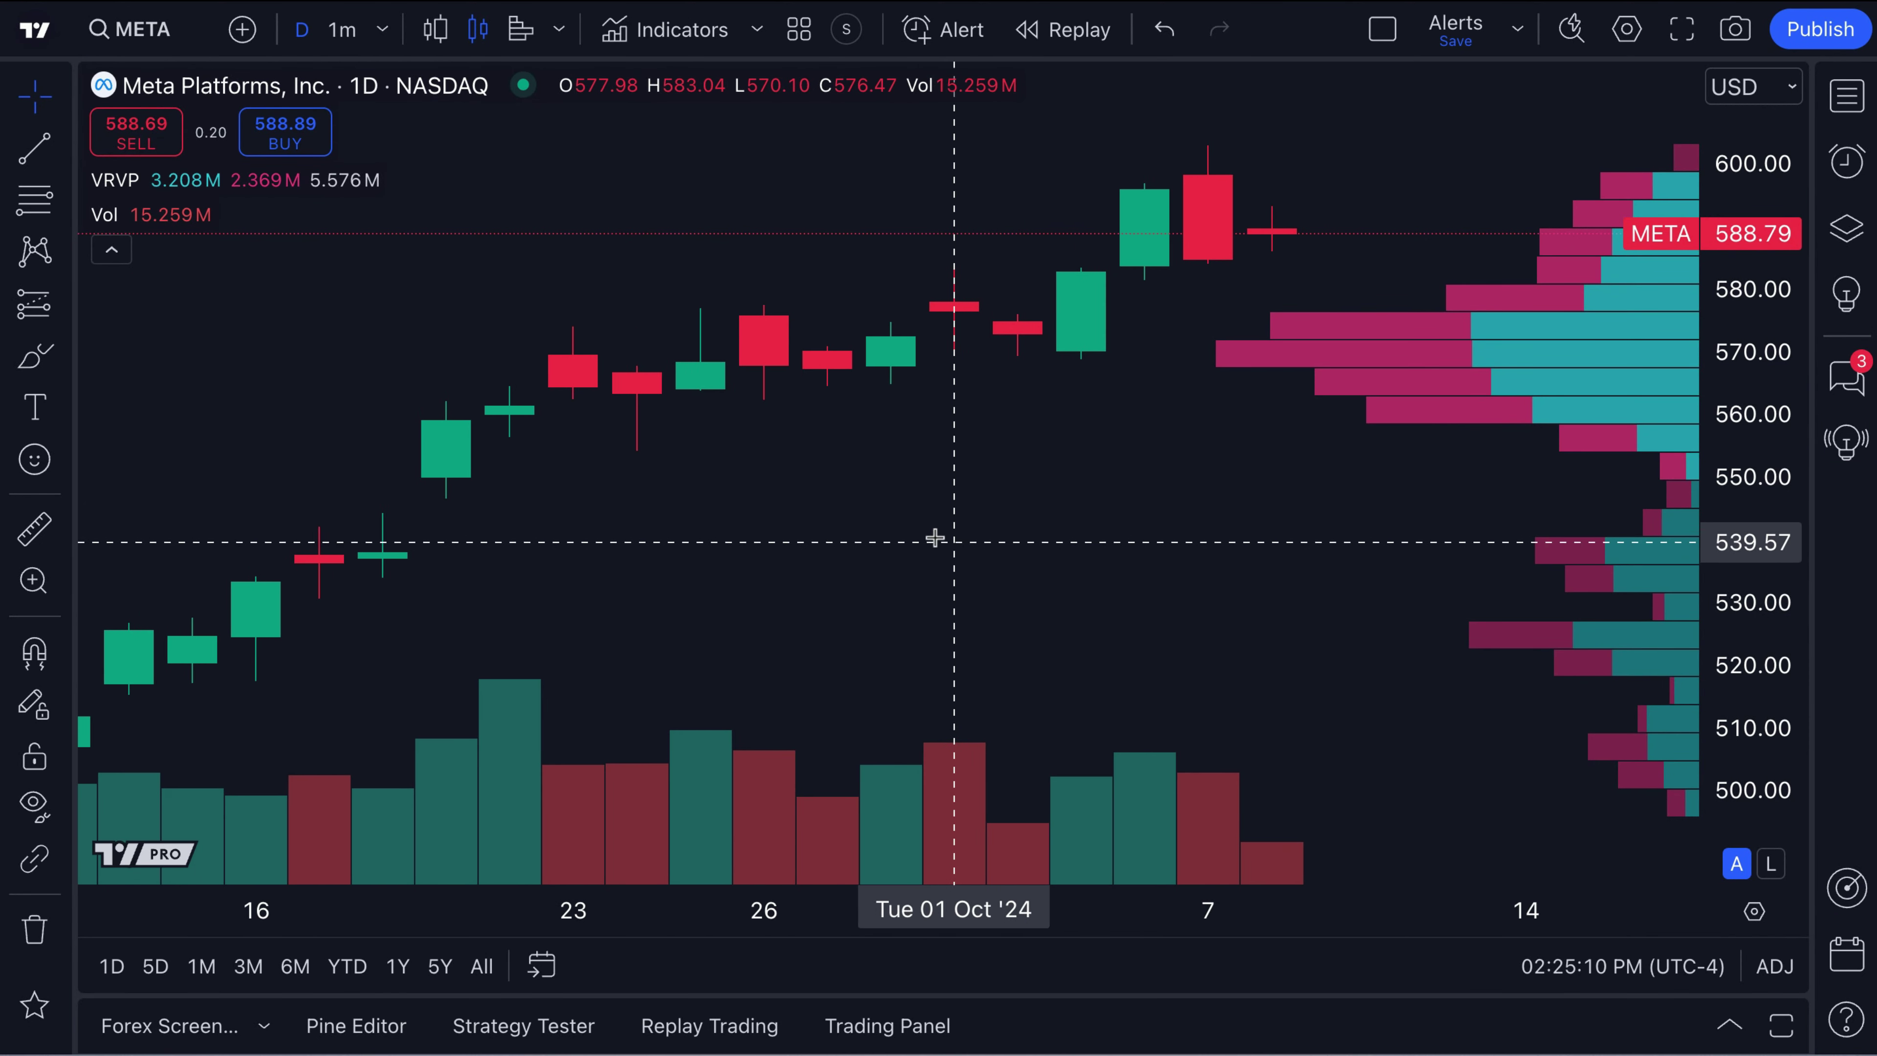
- Start a new alert on META and browse the Classic and Nature categories of its notification sounds
{"action": "left_click", "coordinate": [935, 29]}
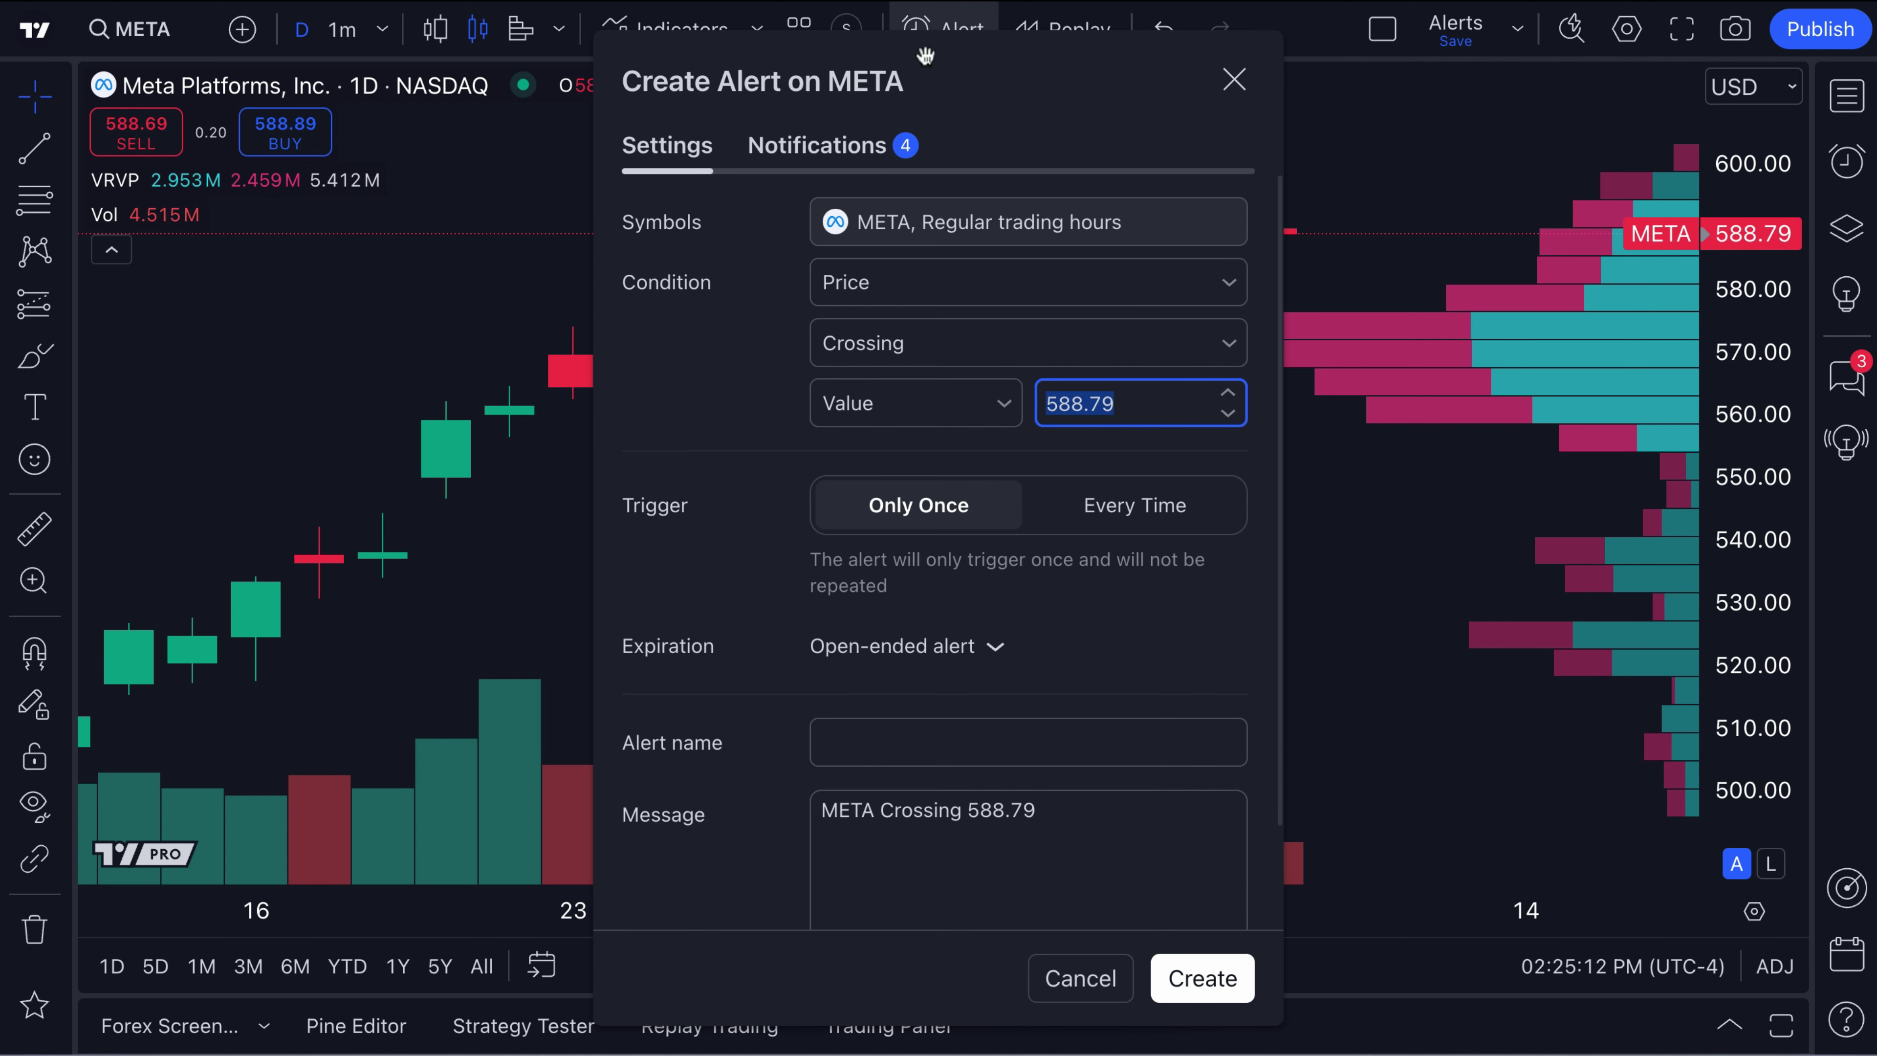
{"action": "left_click", "coordinate": [846, 174]}
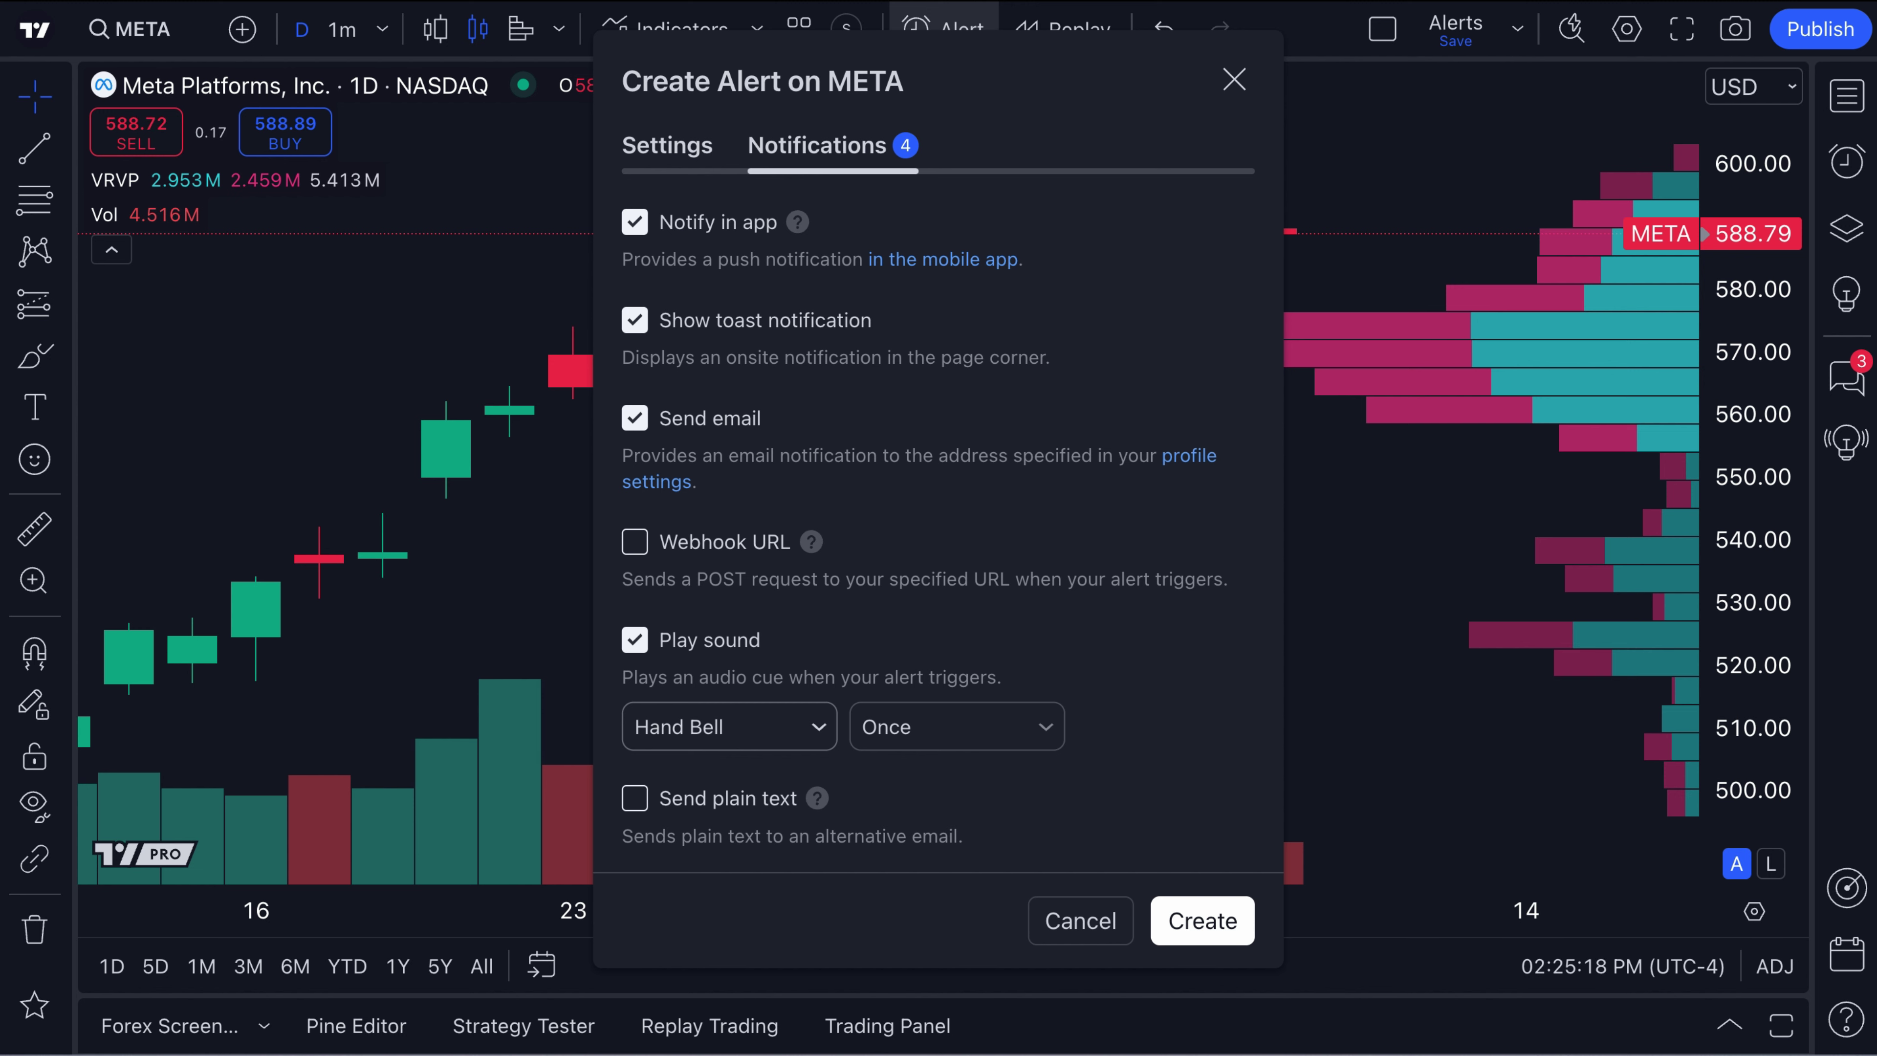
{"action": "left_click", "coordinate": [729, 727]}
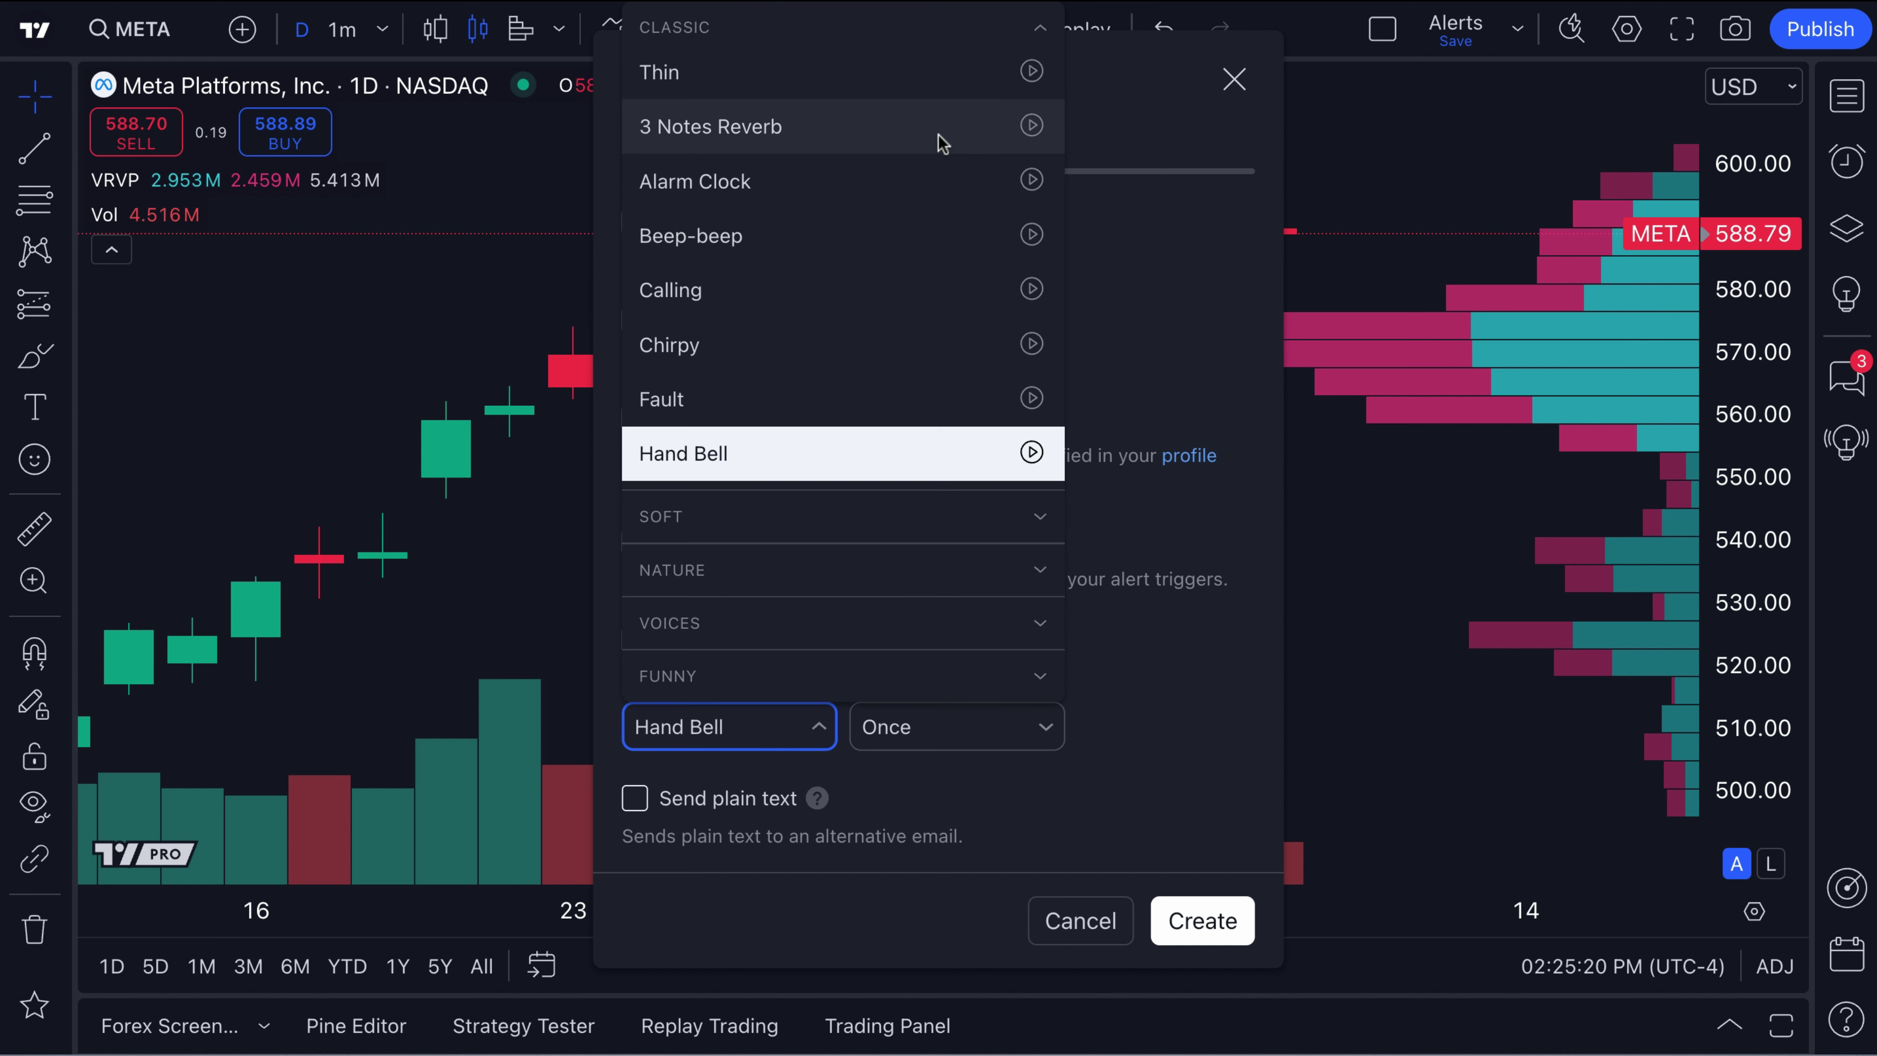
{"action": "left_click", "coordinate": [887, 27]}
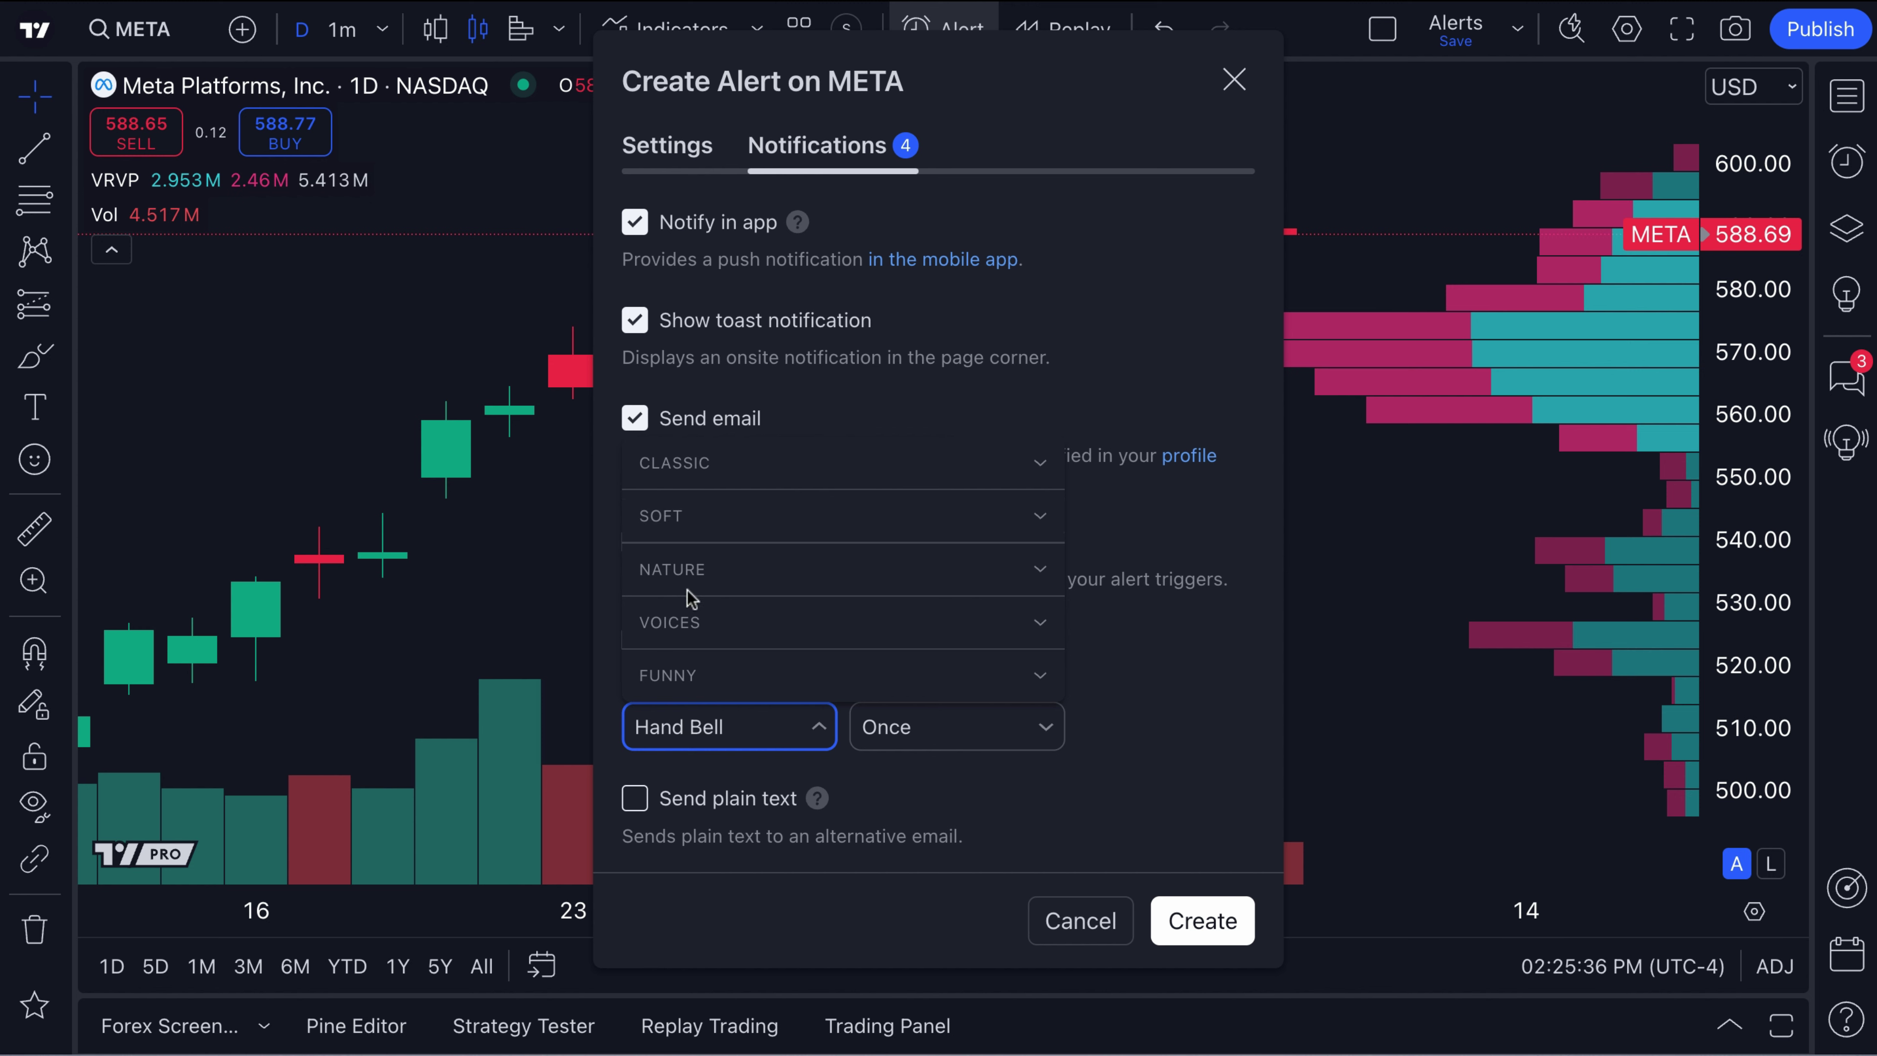
{"action": "left_click", "coordinate": [721, 576]}
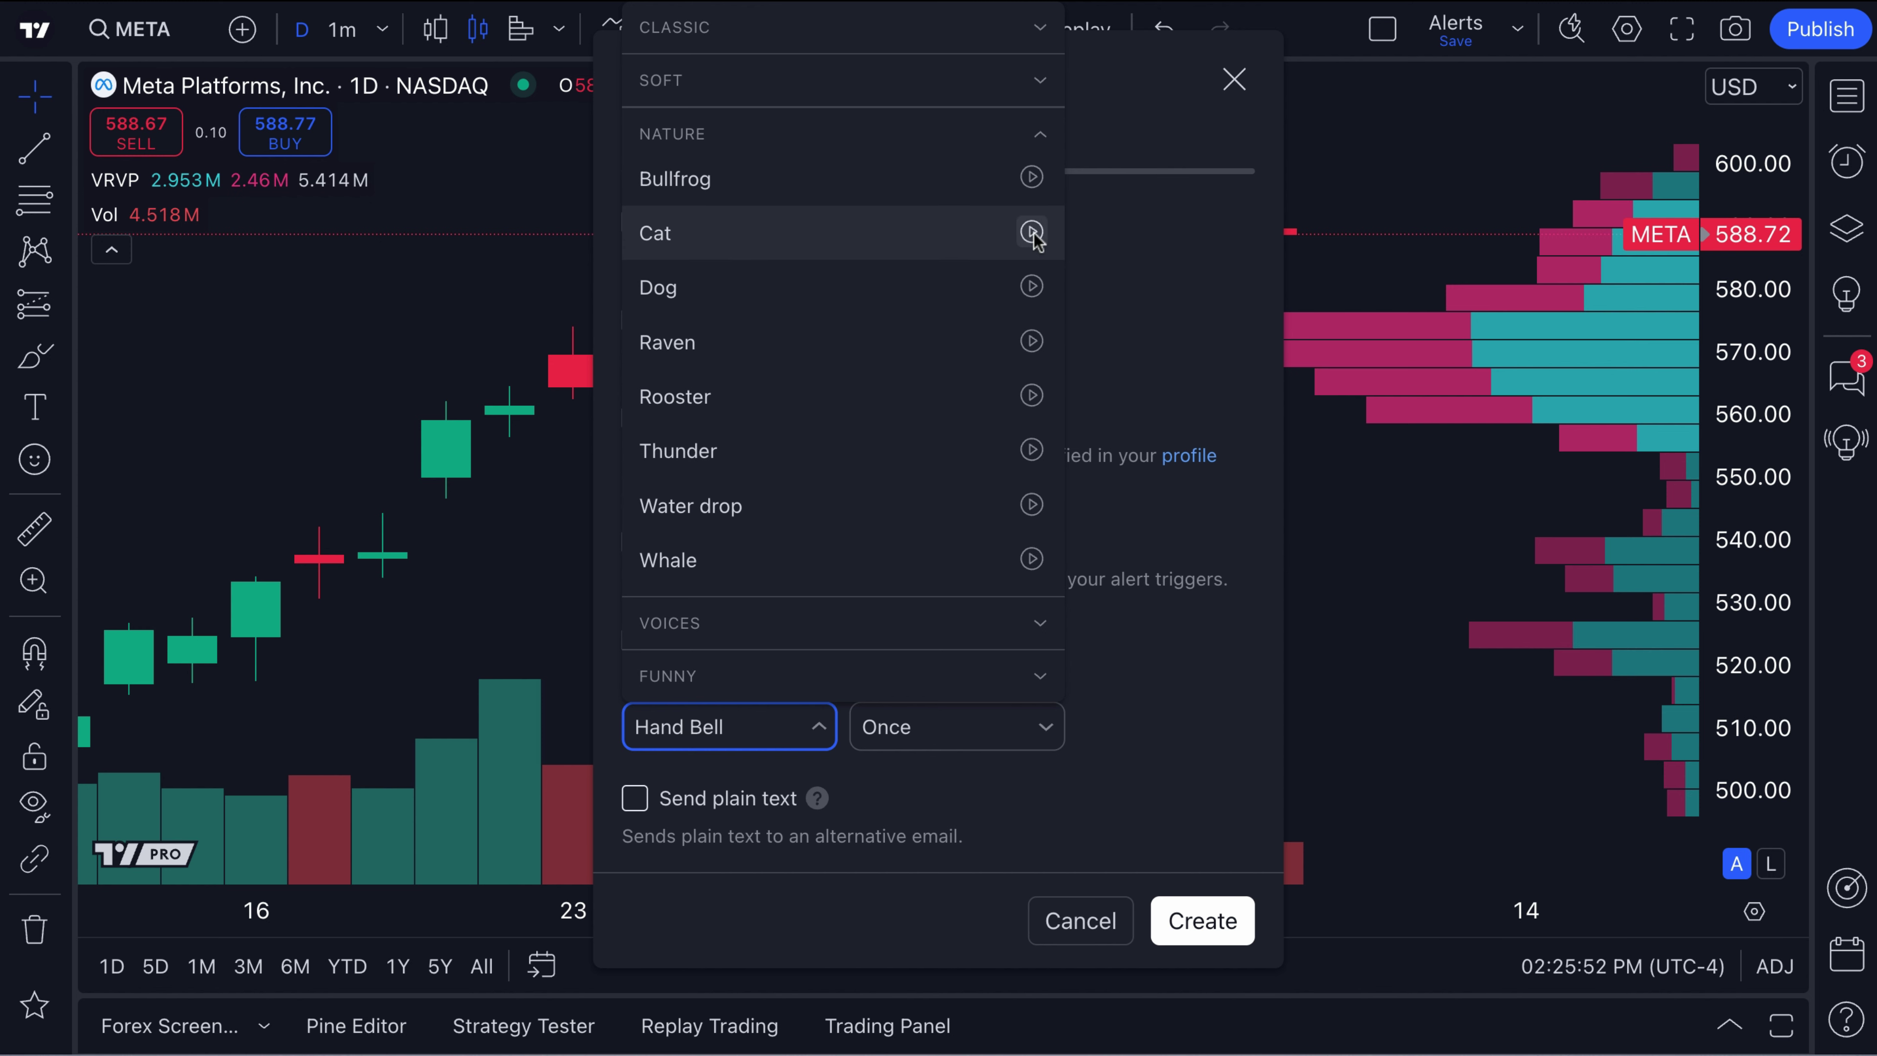
{"action": "left_click", "coordinate": [1035, 146]}
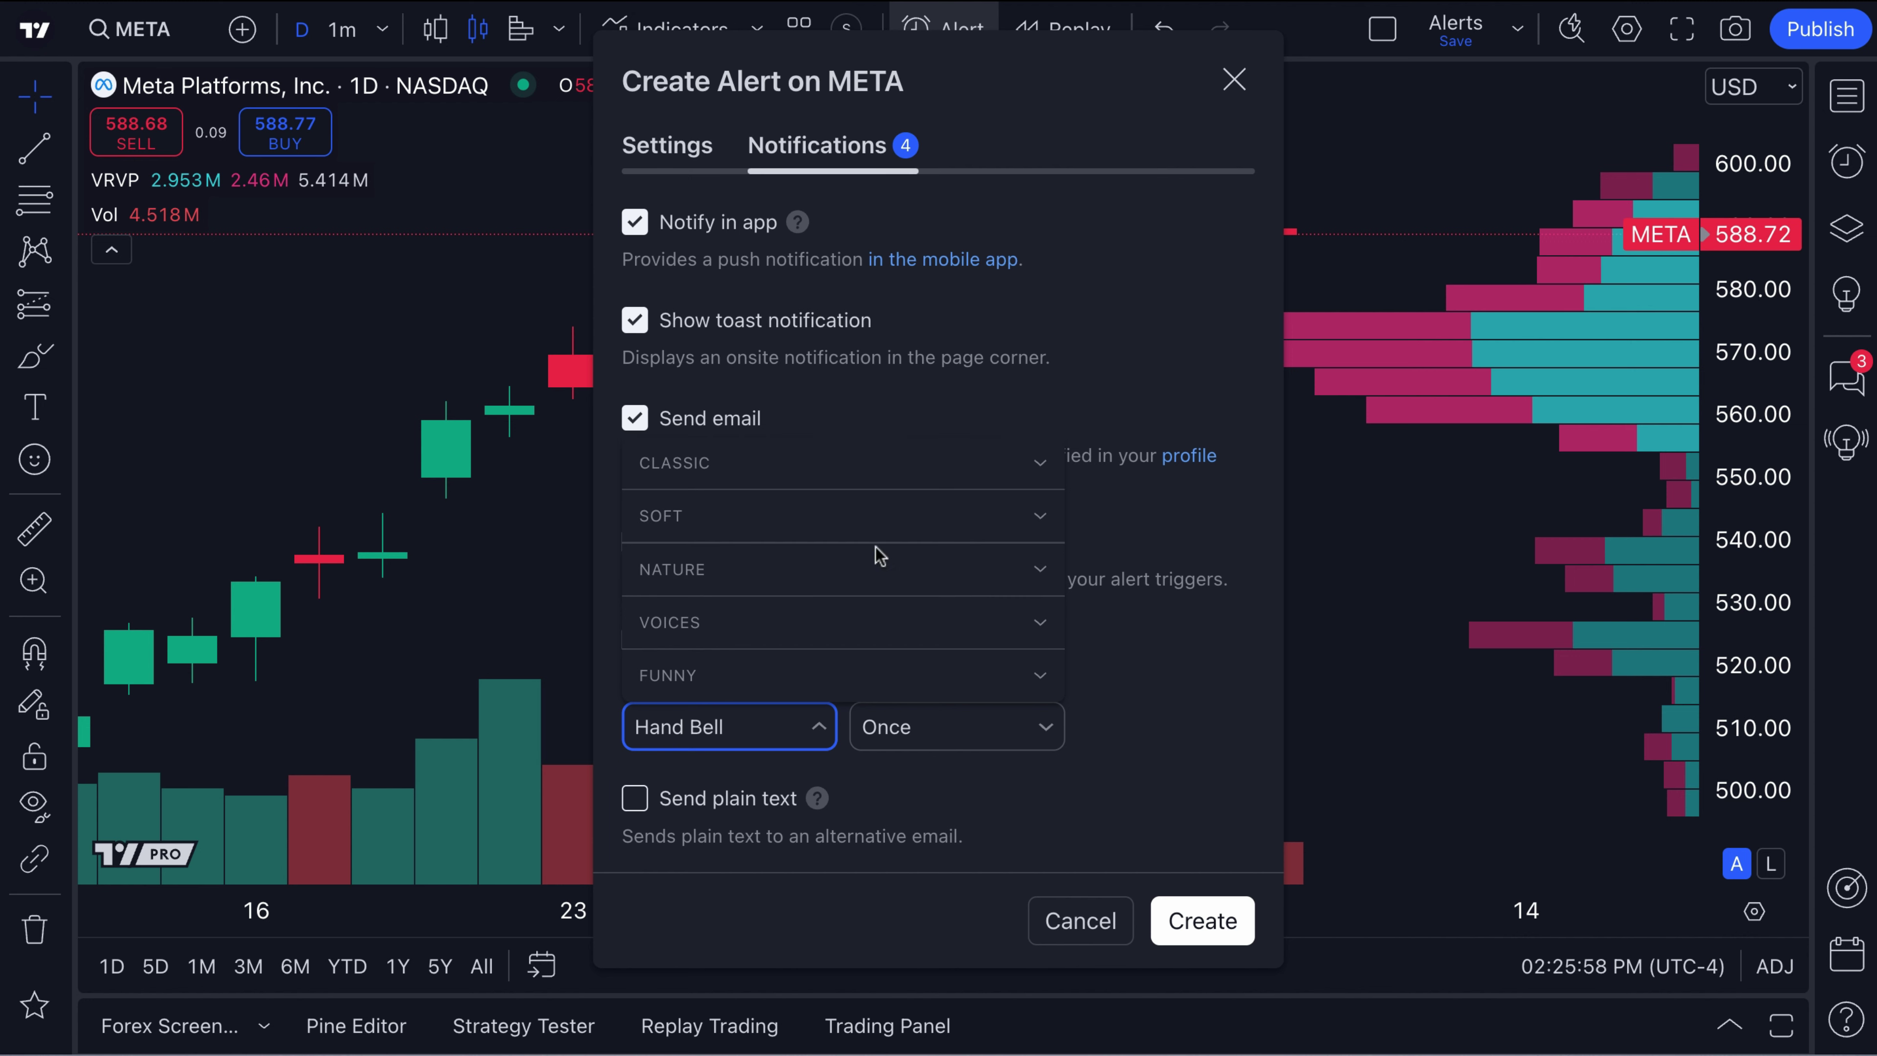
- Preview the Hand Bell and 3 Notes Reverb alert sounds in the Classic category
{"action": "left_click", "coordinate": [889, 465]}
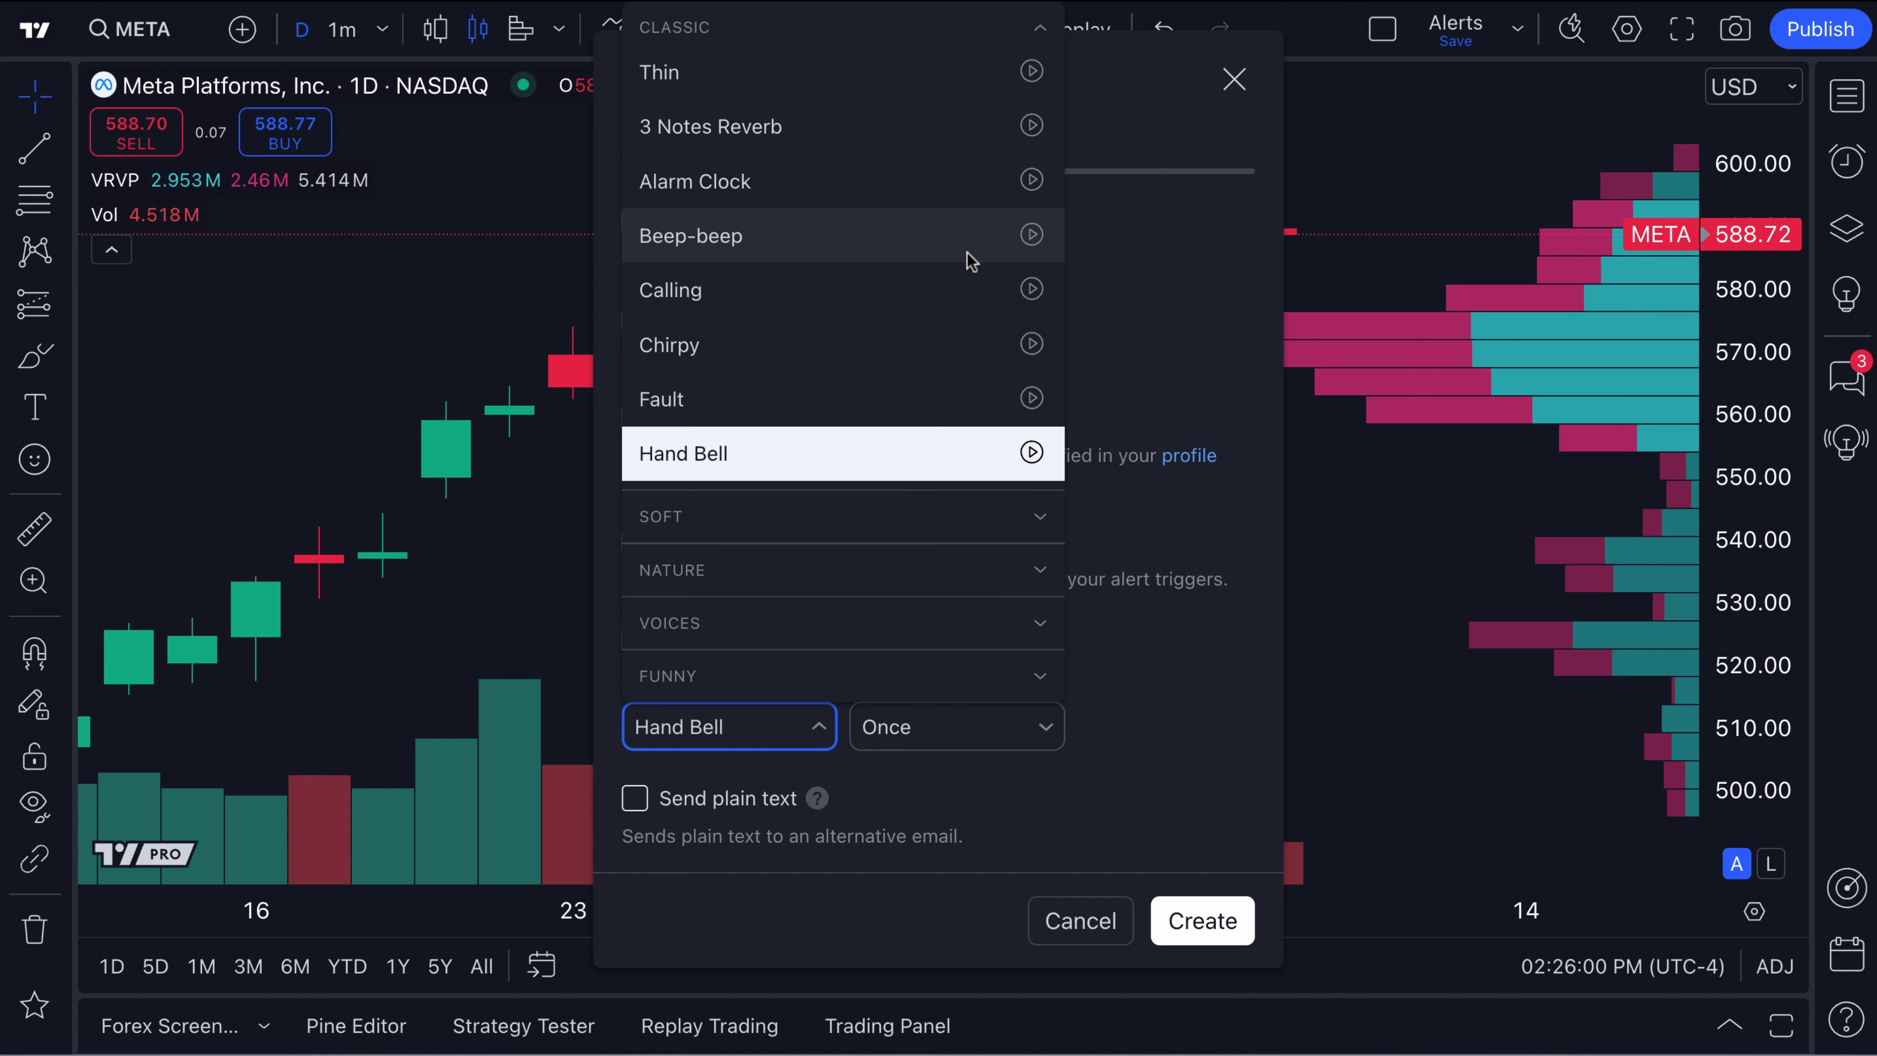
{"action": "left_click", "coordinate": [1032, 453]}
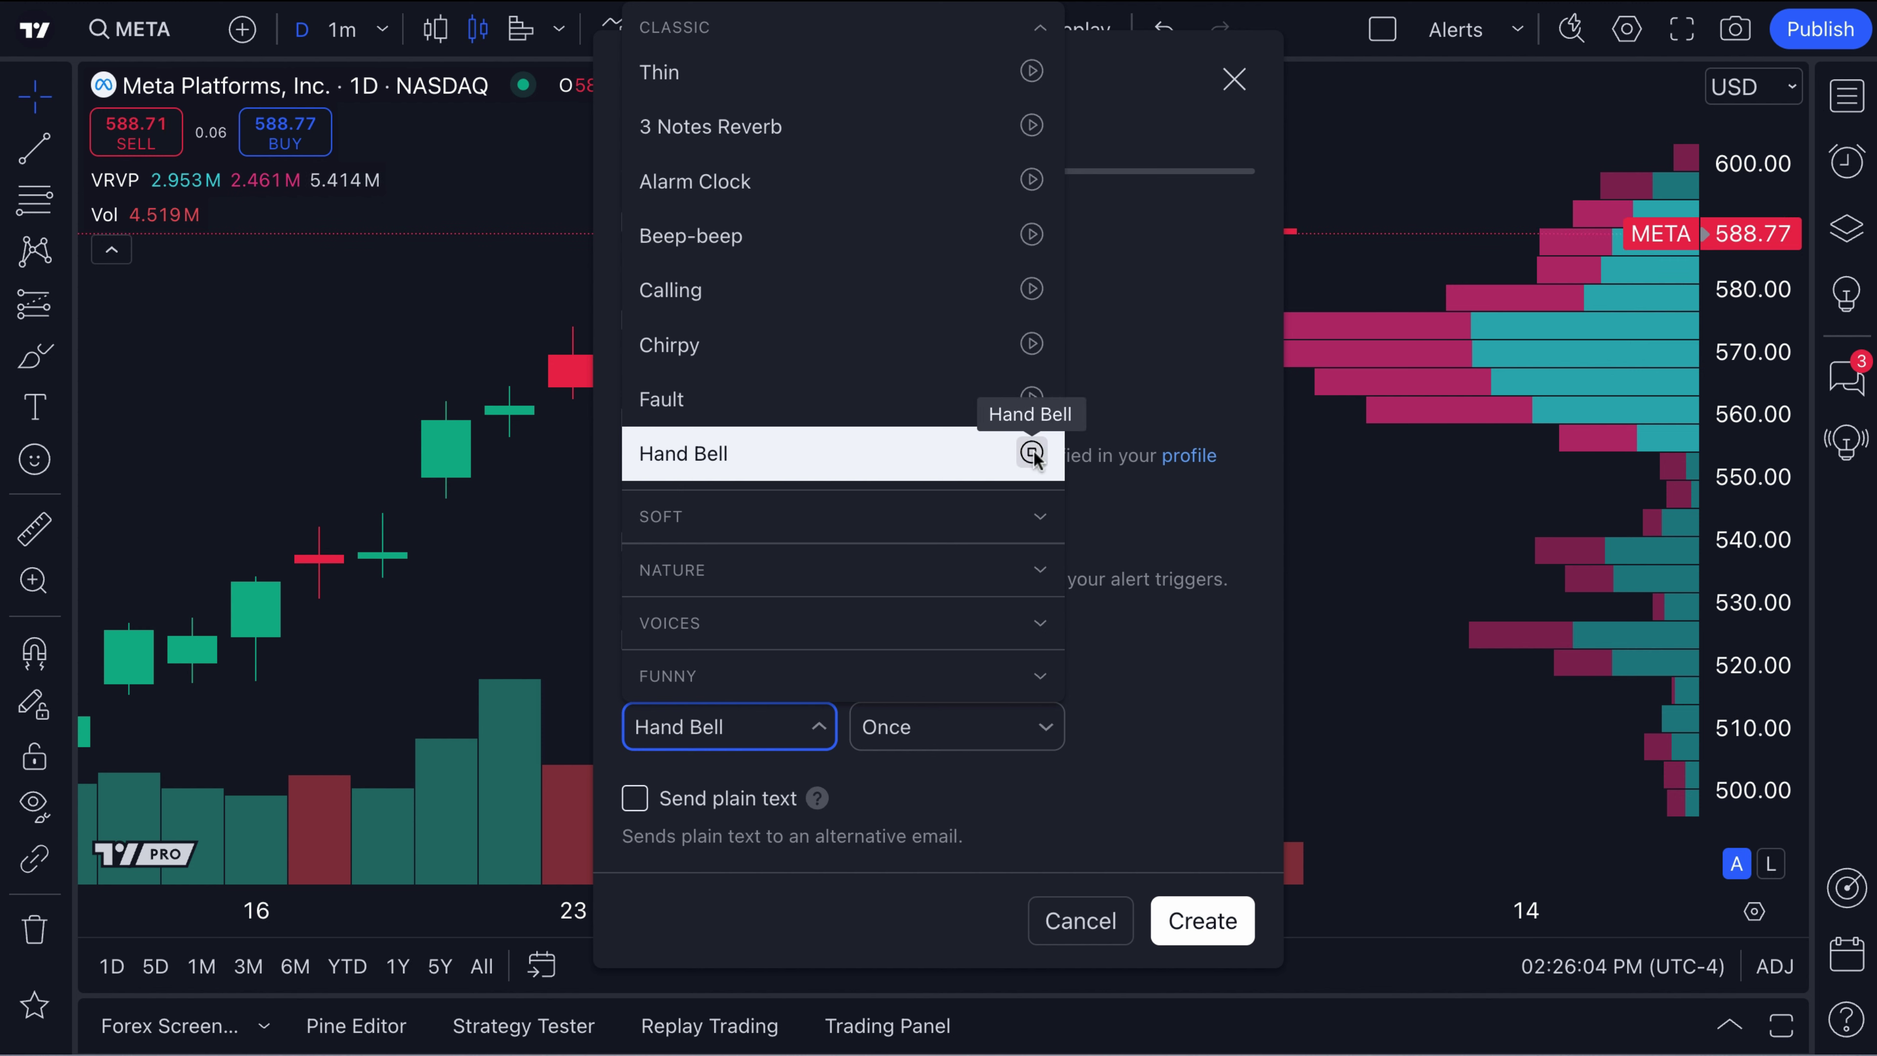
{"action": "left_click", "coordinate": [1031, 124]}
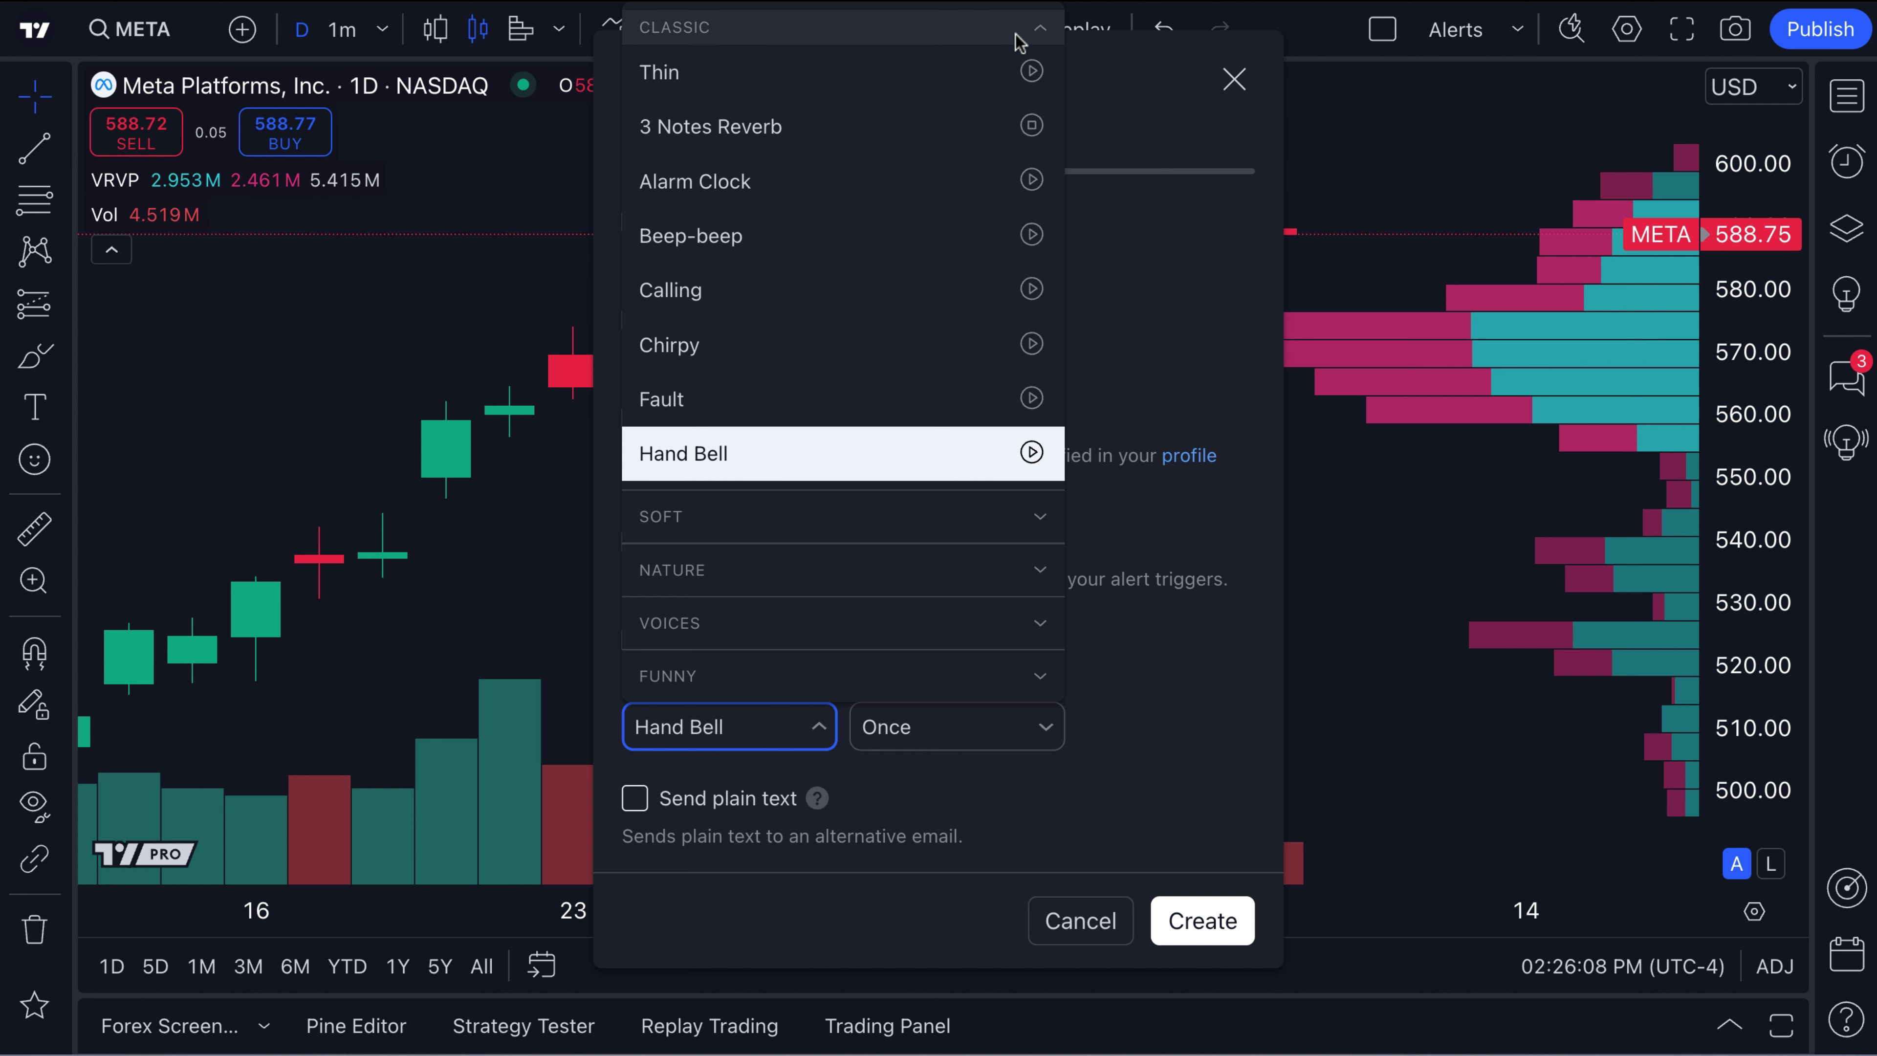
{"action": "left_click", "coordinate": [897, 30]}
- Preview the Oh! alert sound in the Voices category and leave the alert setup without creating an alert
{"action": "left_click", "coordinate": [871, 636]}
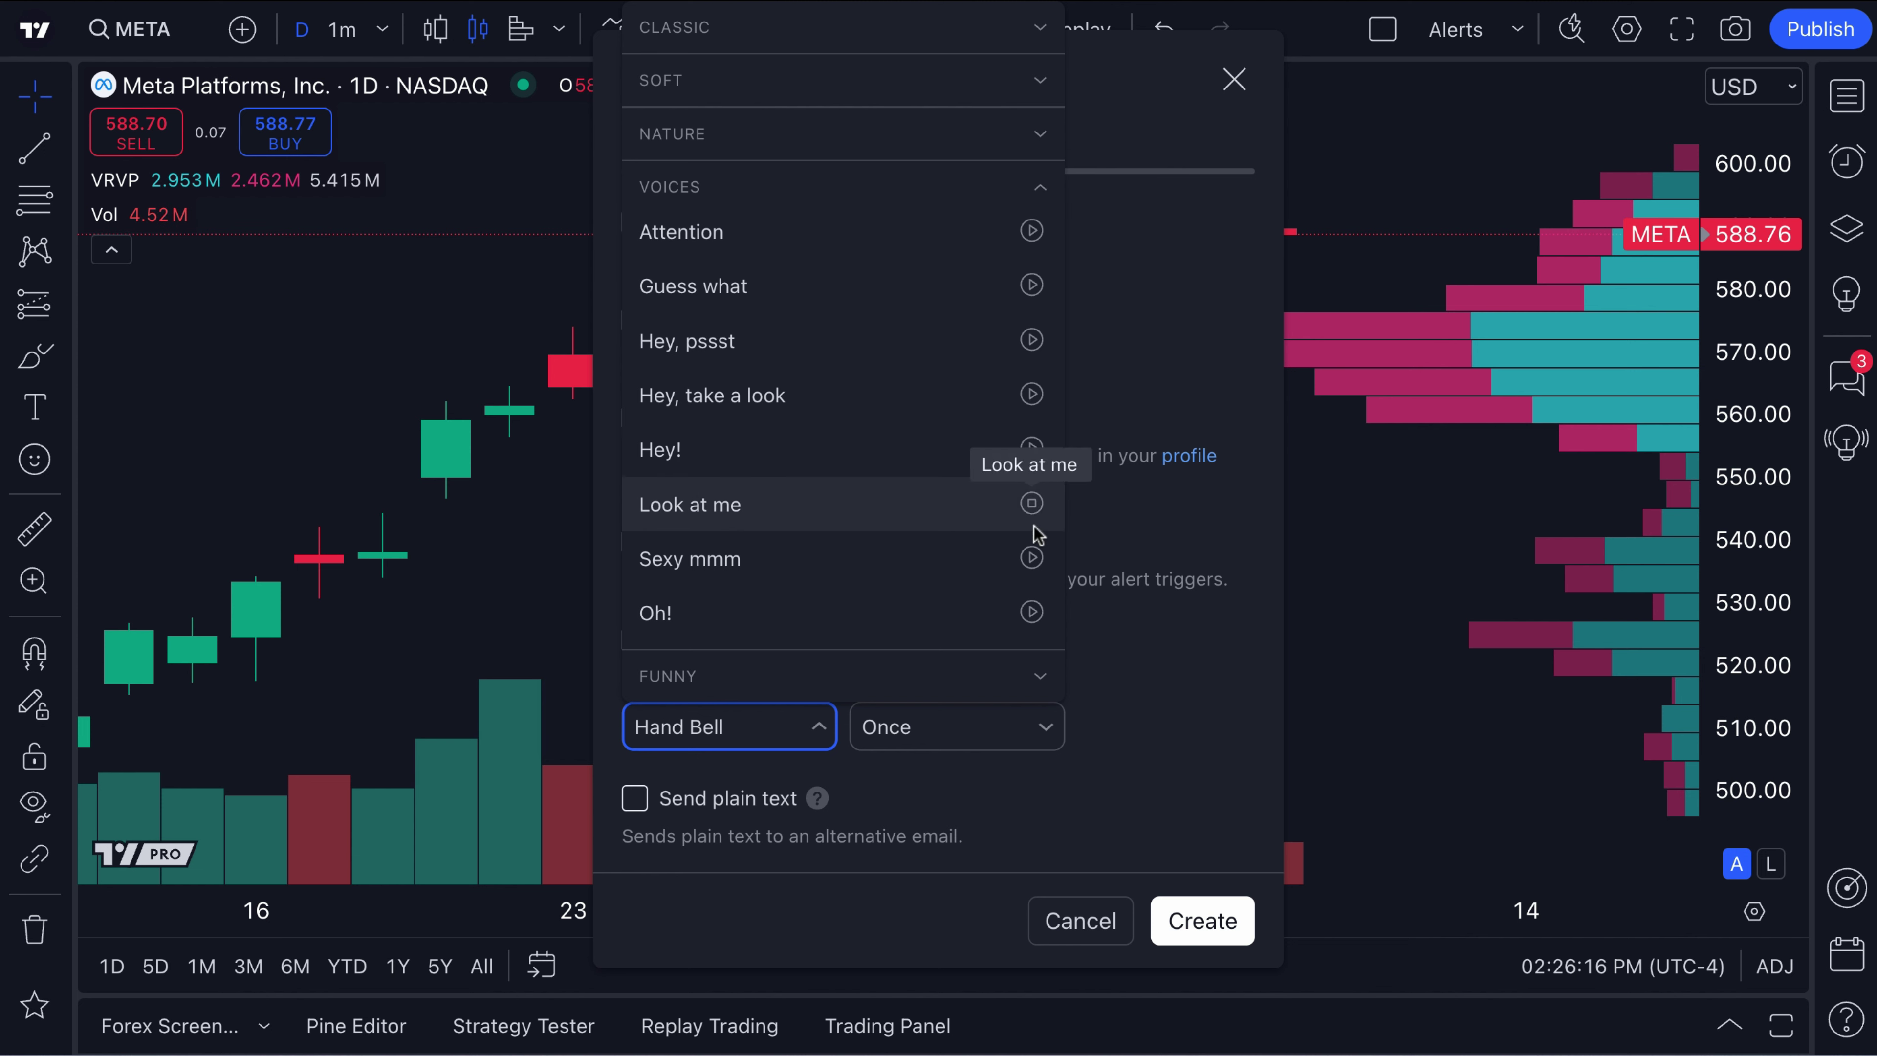
{"action": "left_click", "coordinate": [1034, 617]}
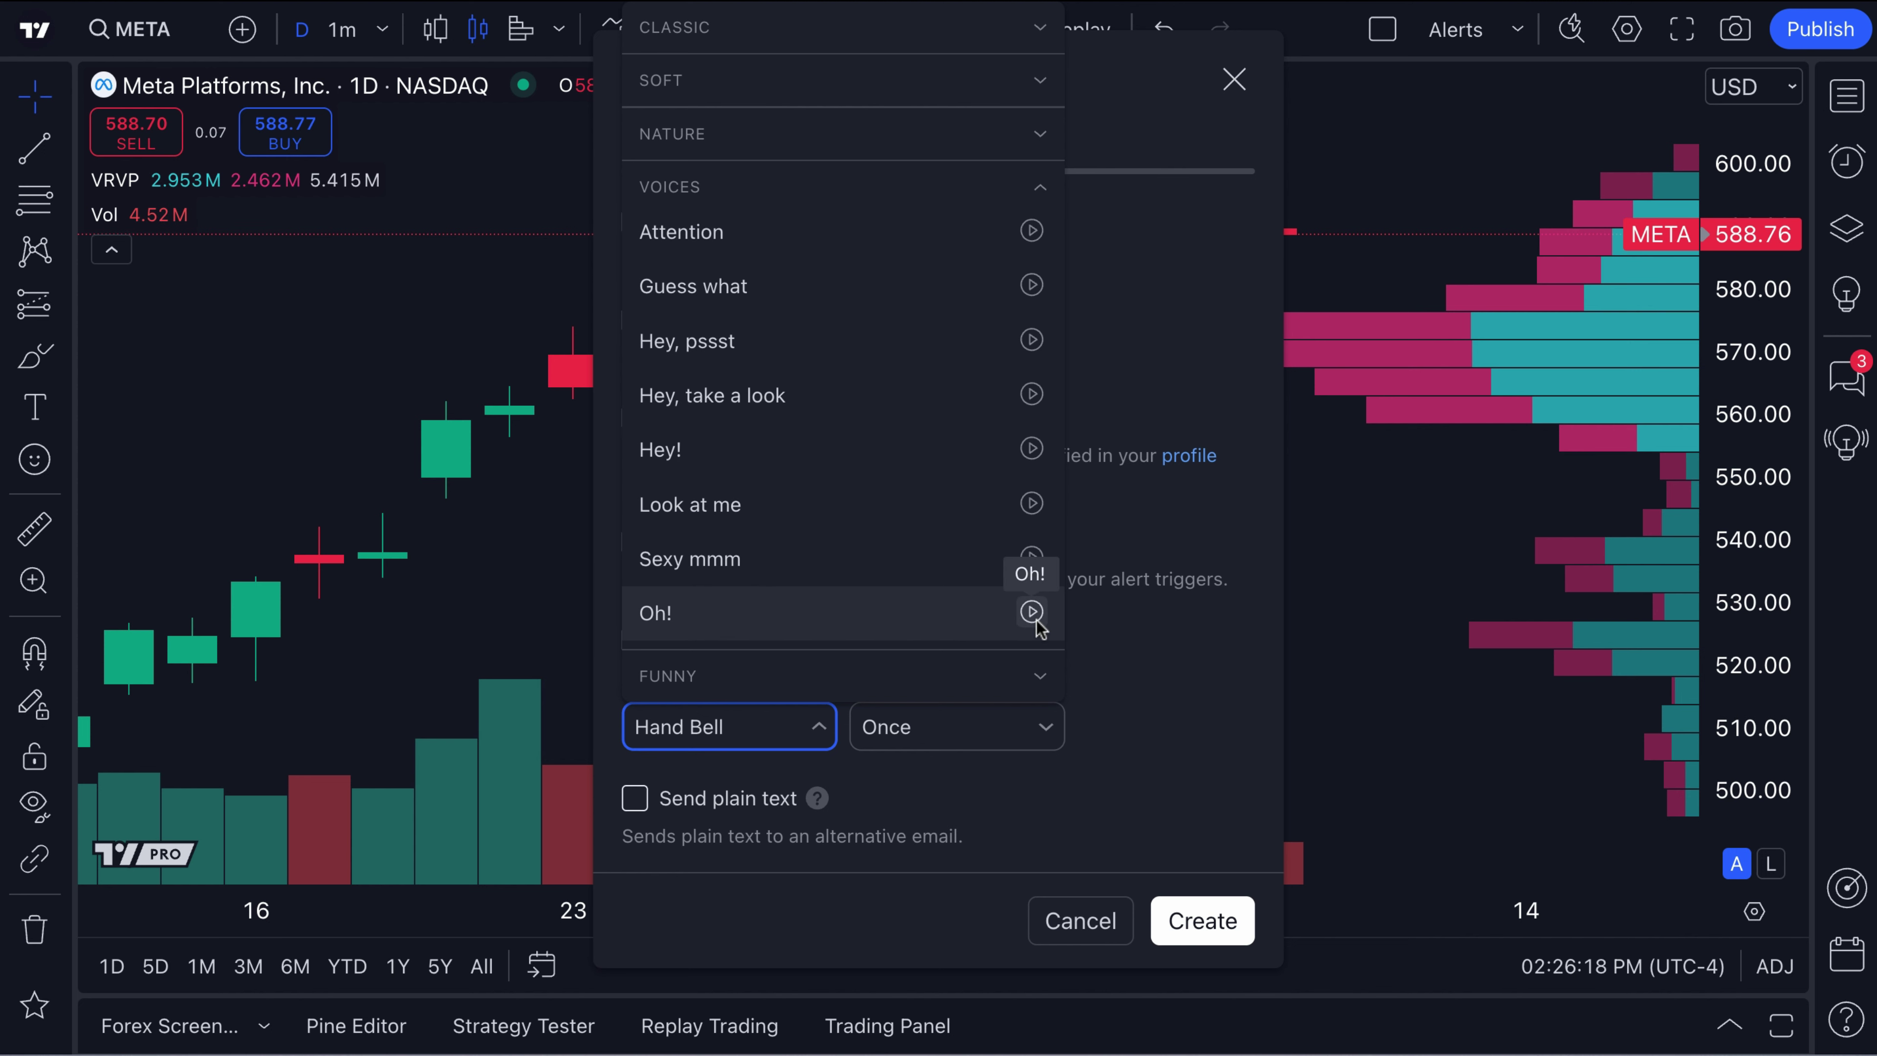
{"action": "left_click", "coordinate": [1015, 198]}
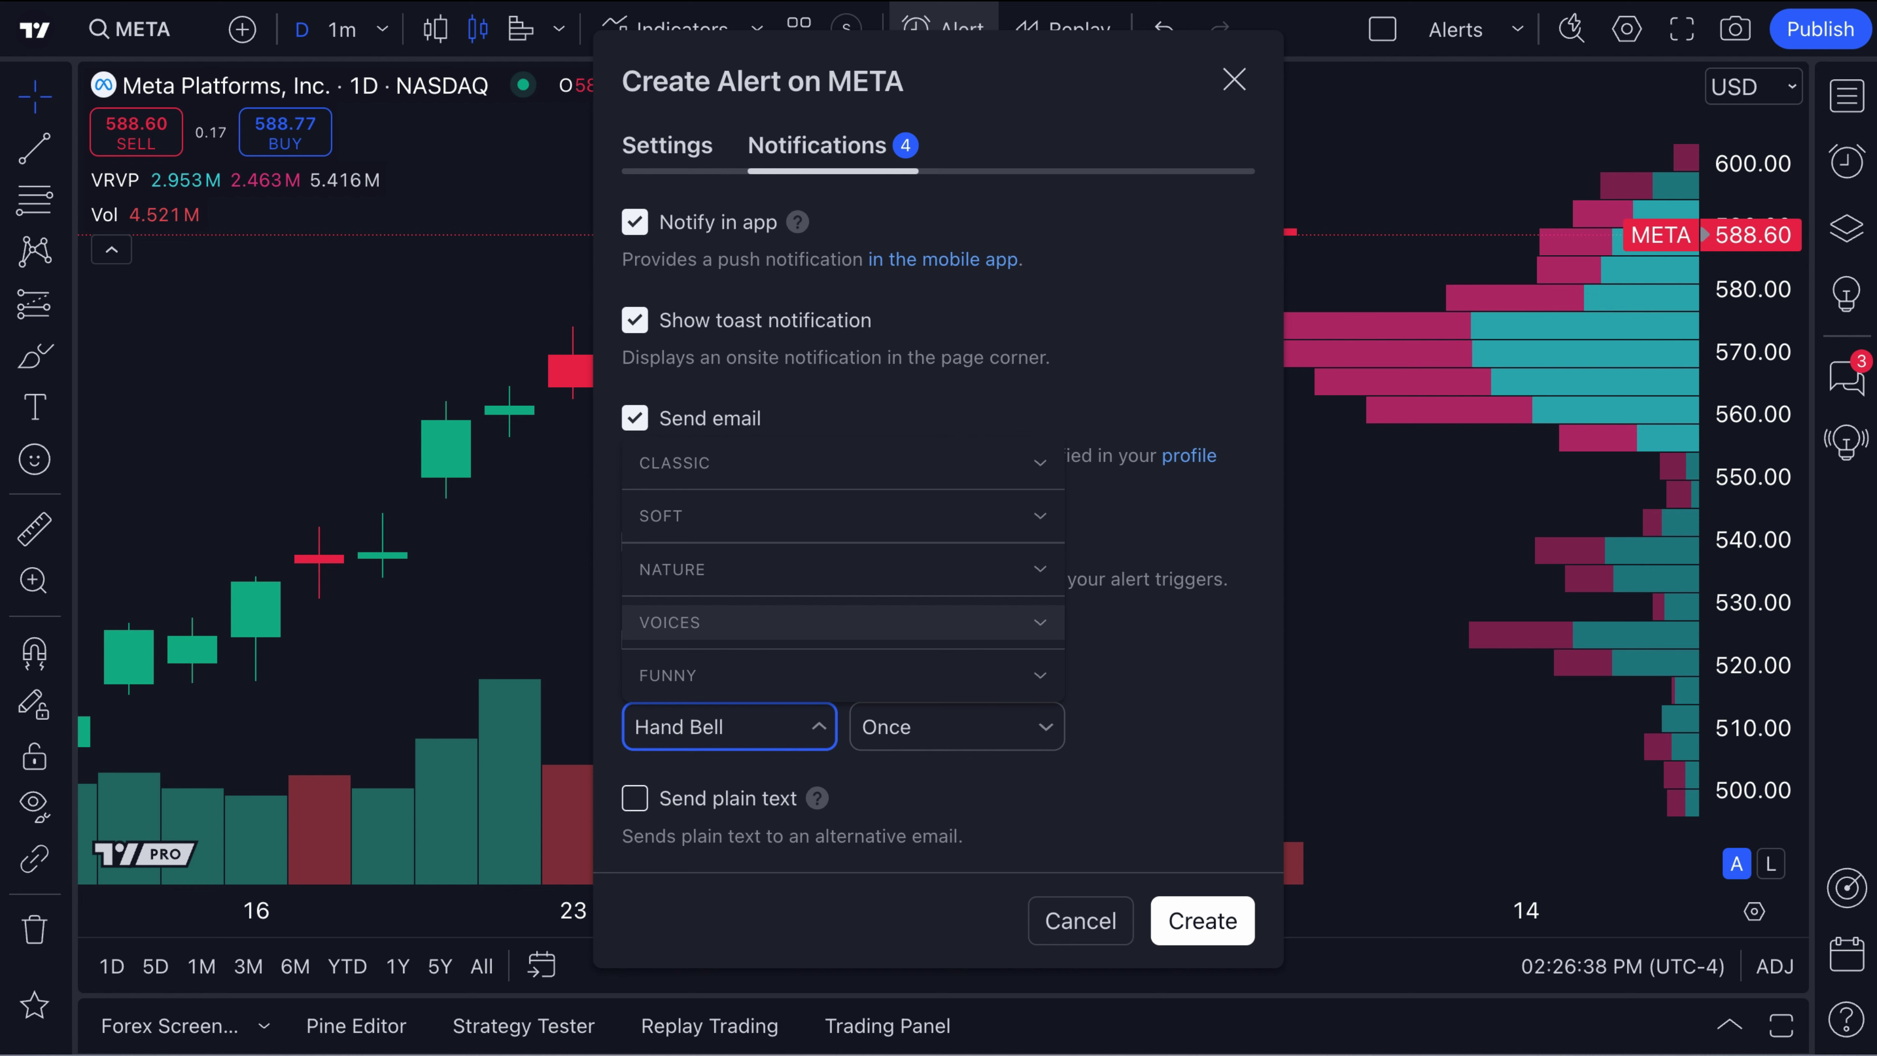
{"action": "left_click", "coordinate": [961, 622]}
{"action": "left_click", "coordinate": [972, 178]}
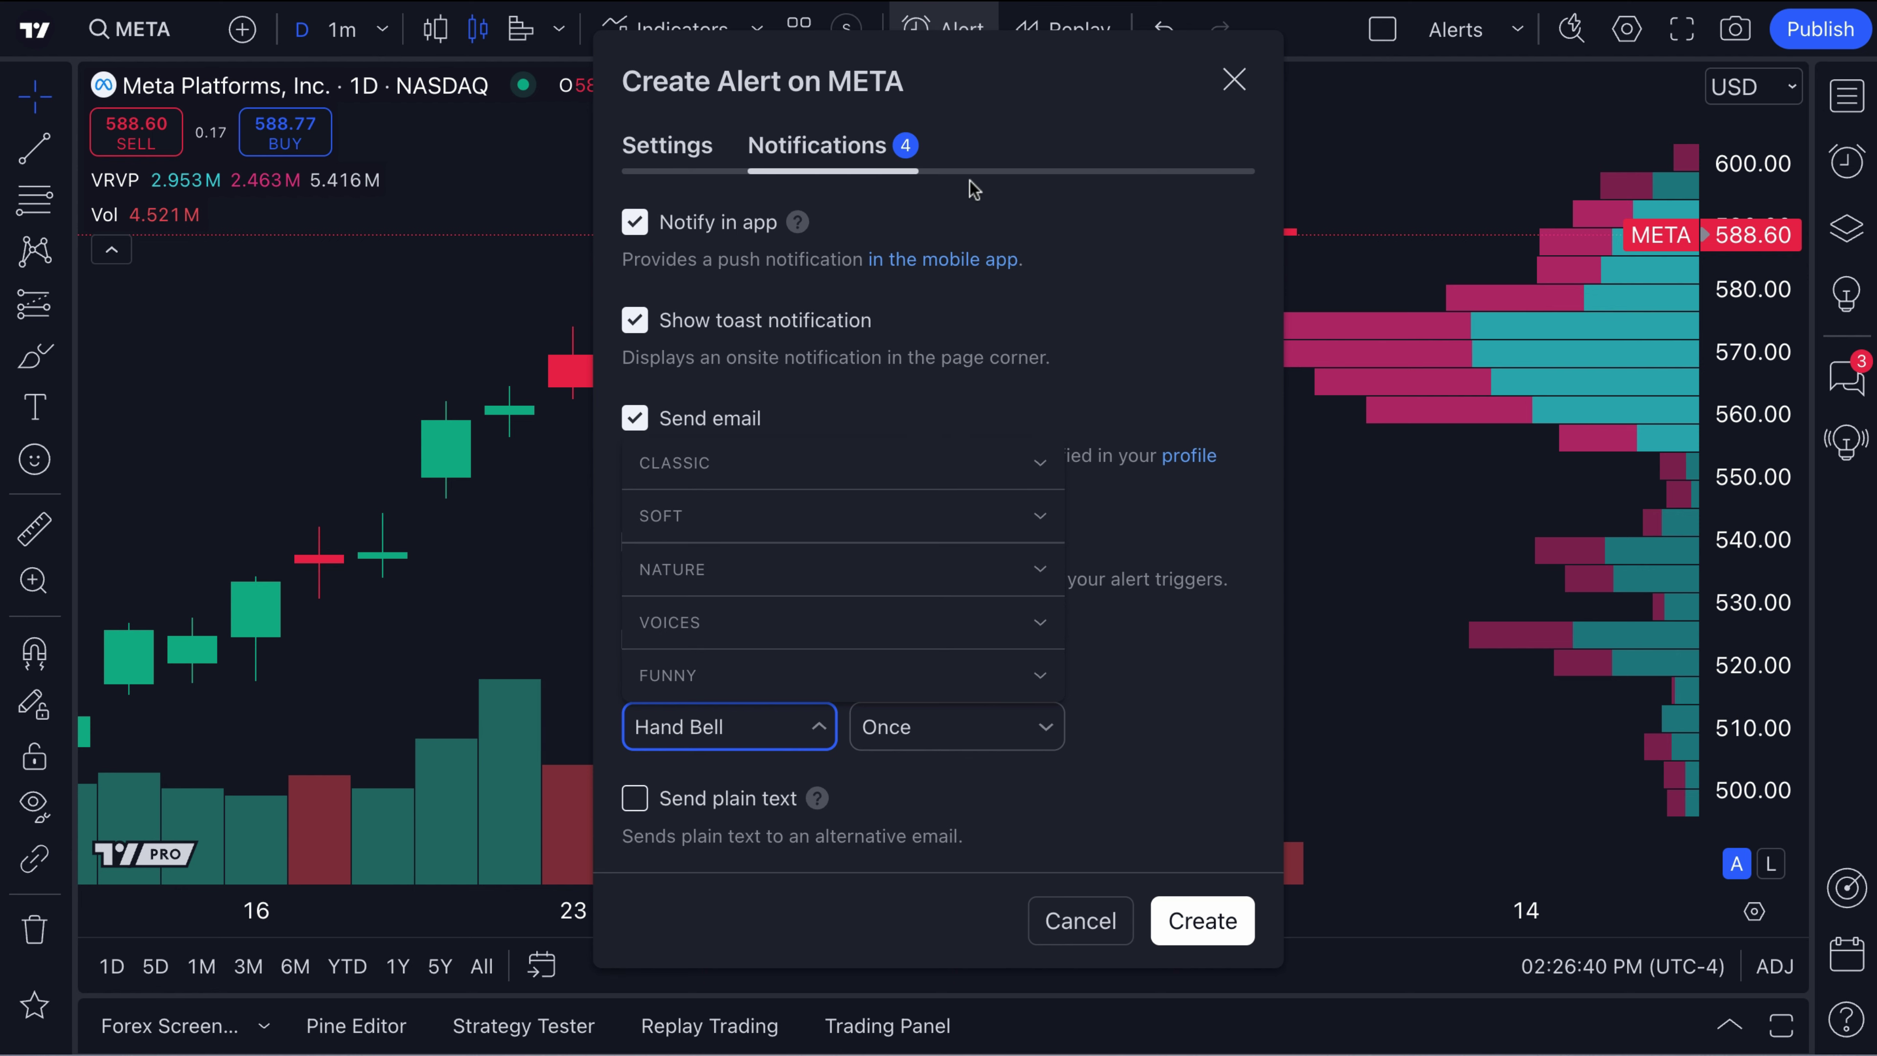
{"action": "left_click", "coordinate": [1234, 79]}
{"action": "left_click", "coordinate": [1235, 79]}
{"action": "left_click_drag", "start_coordinate": [1024, 588], "coordinate": [1004, 645]}
{"action": "scroll", "coordinate": [750, 610], "scroll_direction": "up", "scroll_amount": 3}
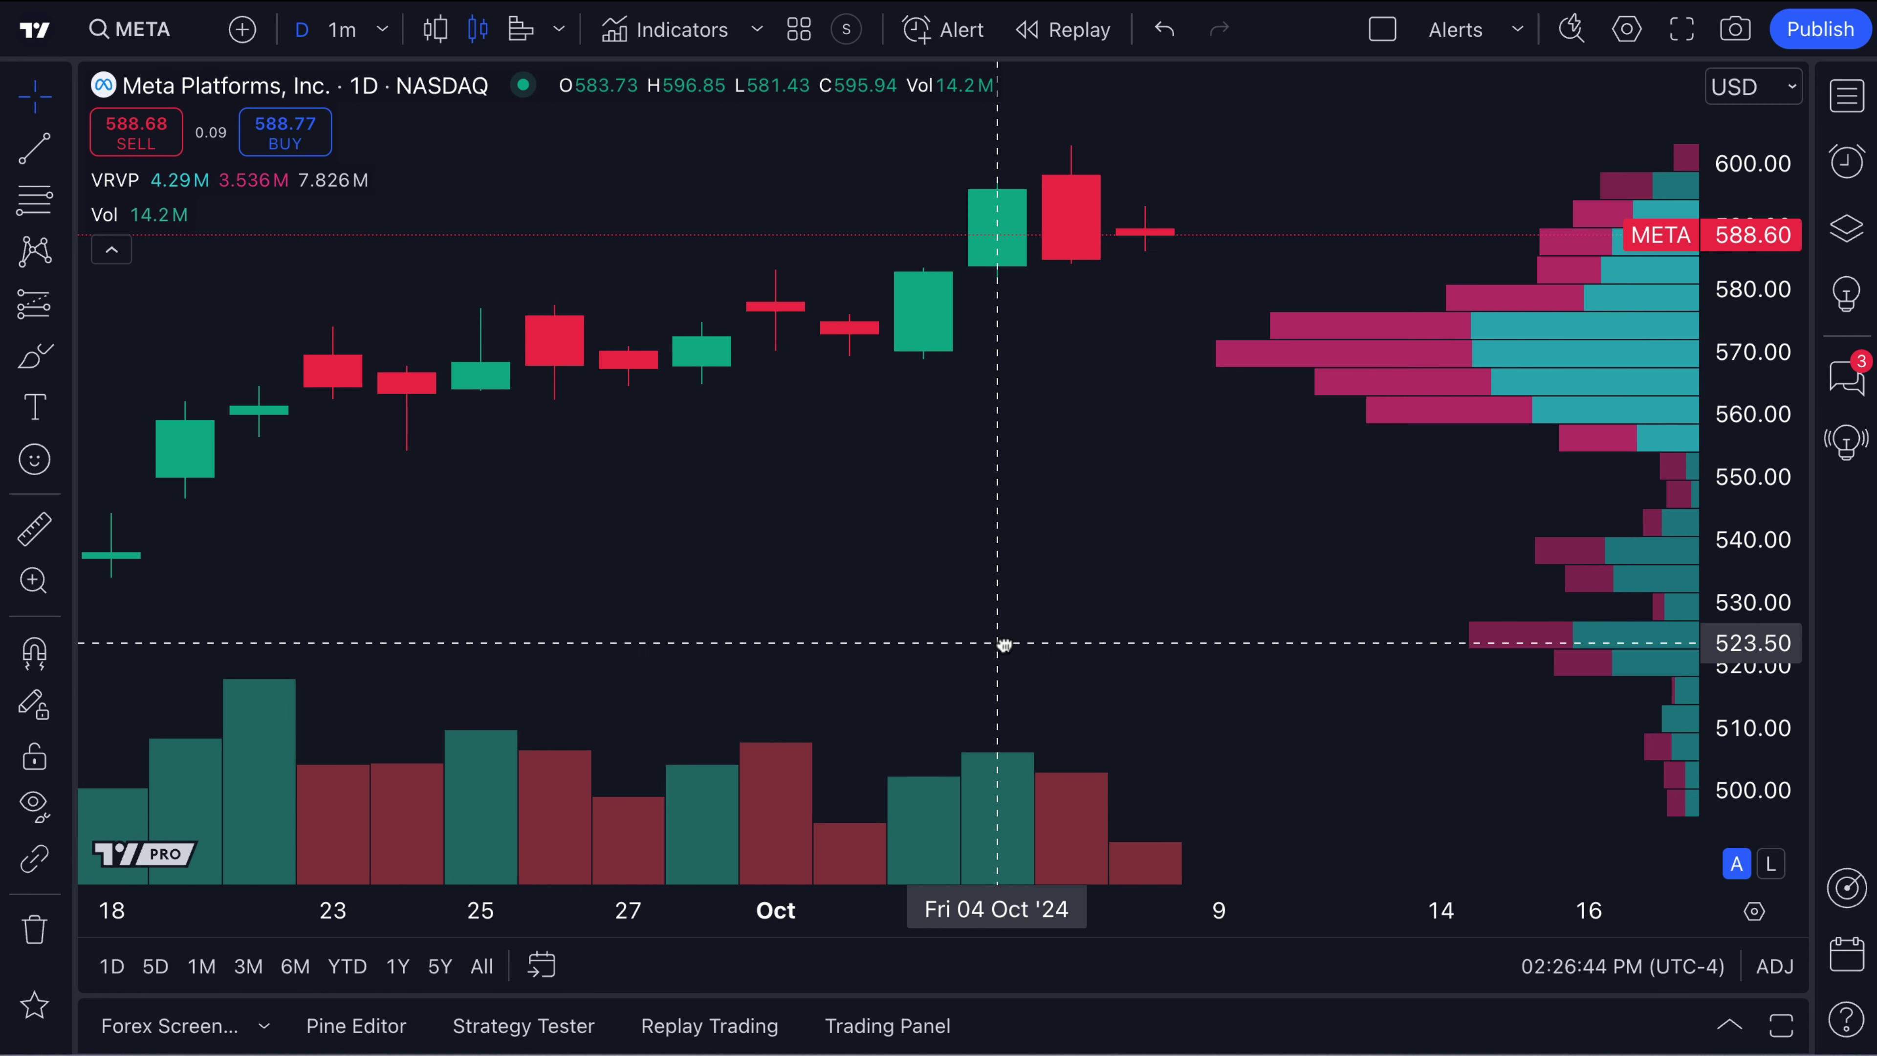
{"action": "scroll", "coordinate": [1004, 645], "scroll_direction": "up", "scroll_amount": 1}
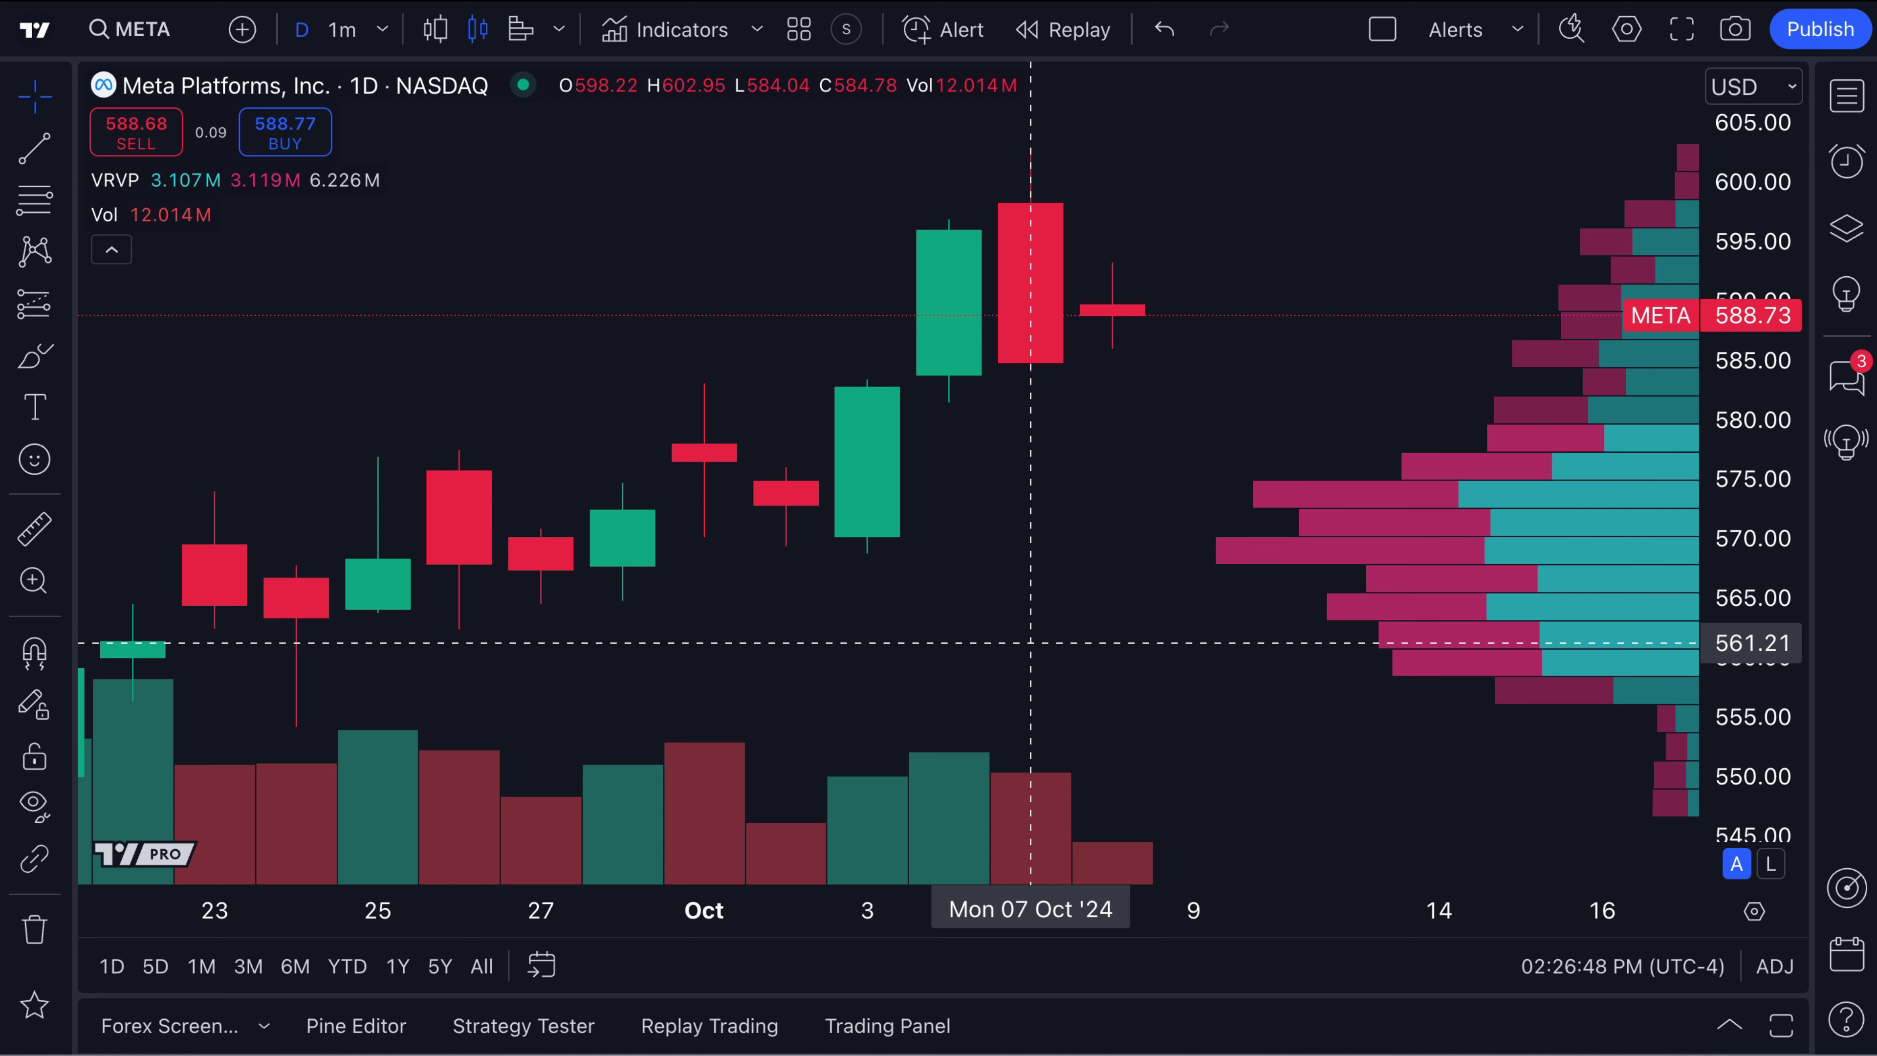
- Start another META alert, preview the Thin notification sound in the Classic category and browse the Funny sounds
{"action": "left_click", "coordinate": [946, 30]}
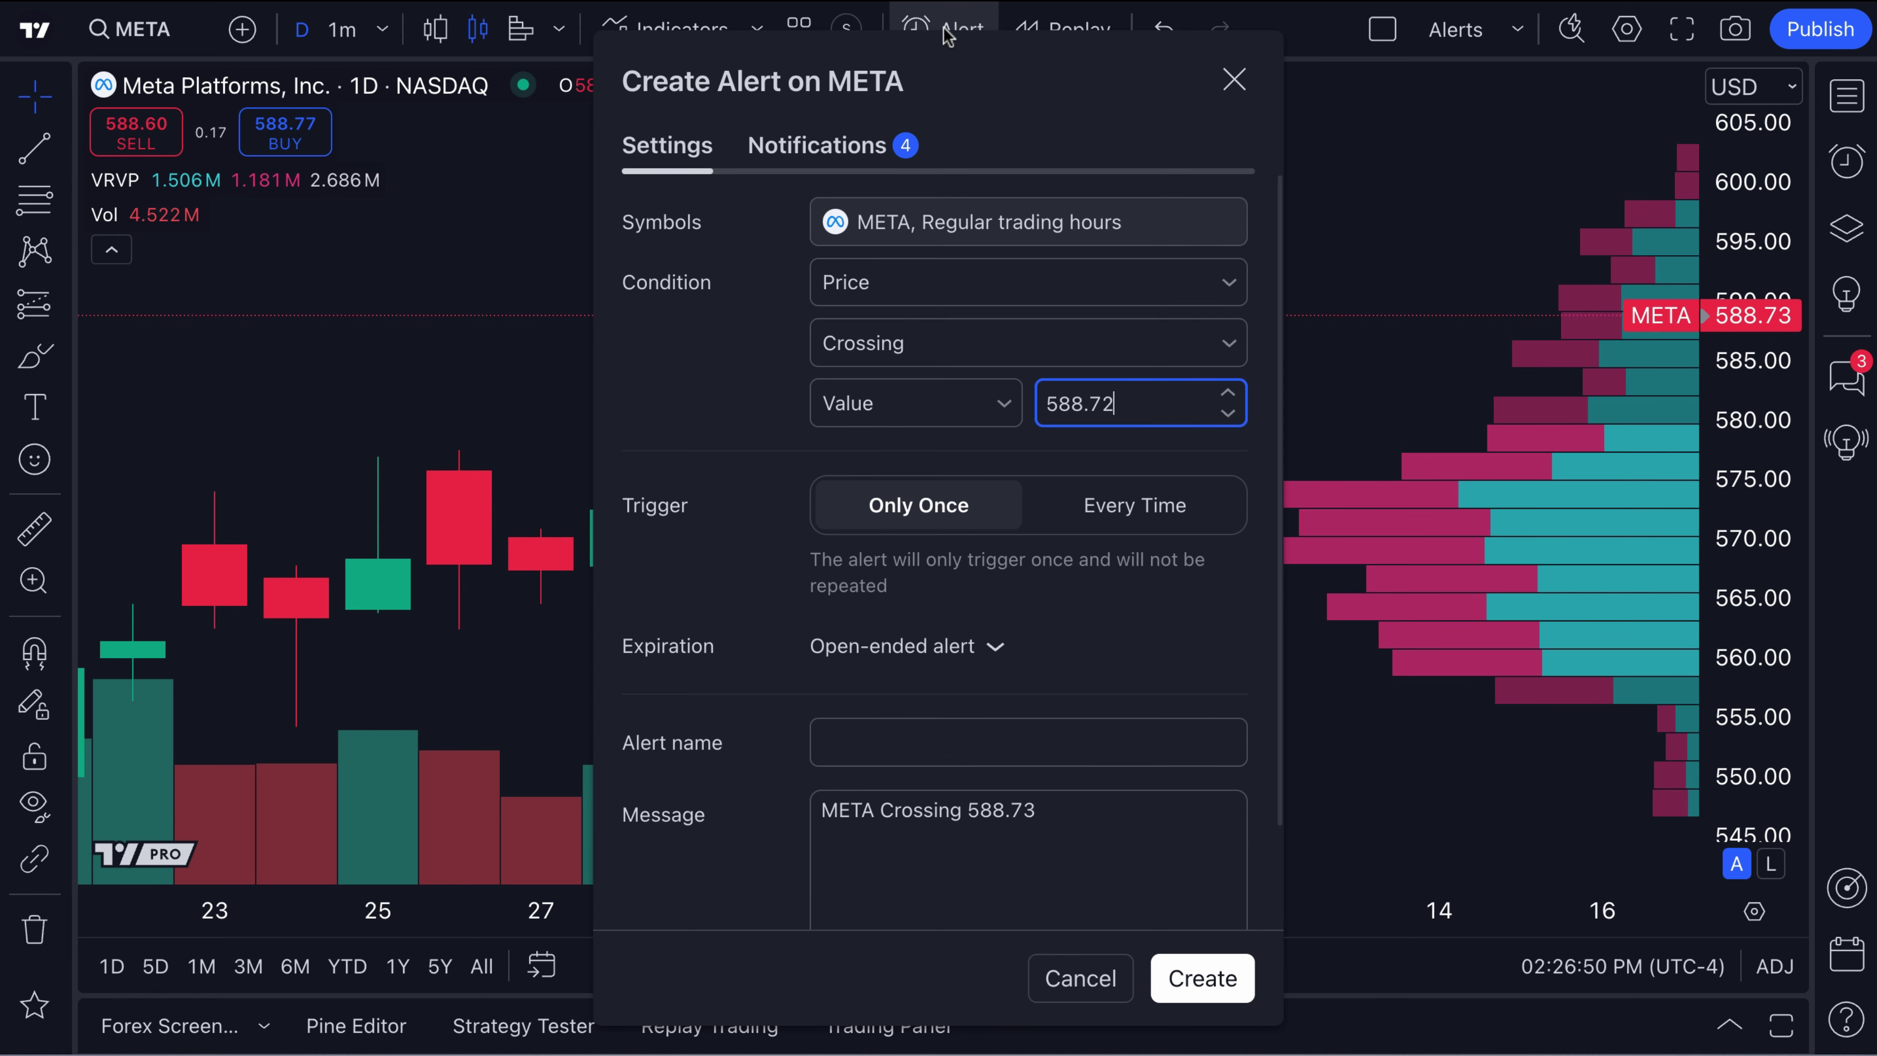
{"action": "left_click", "coordinate": [900, 168]}
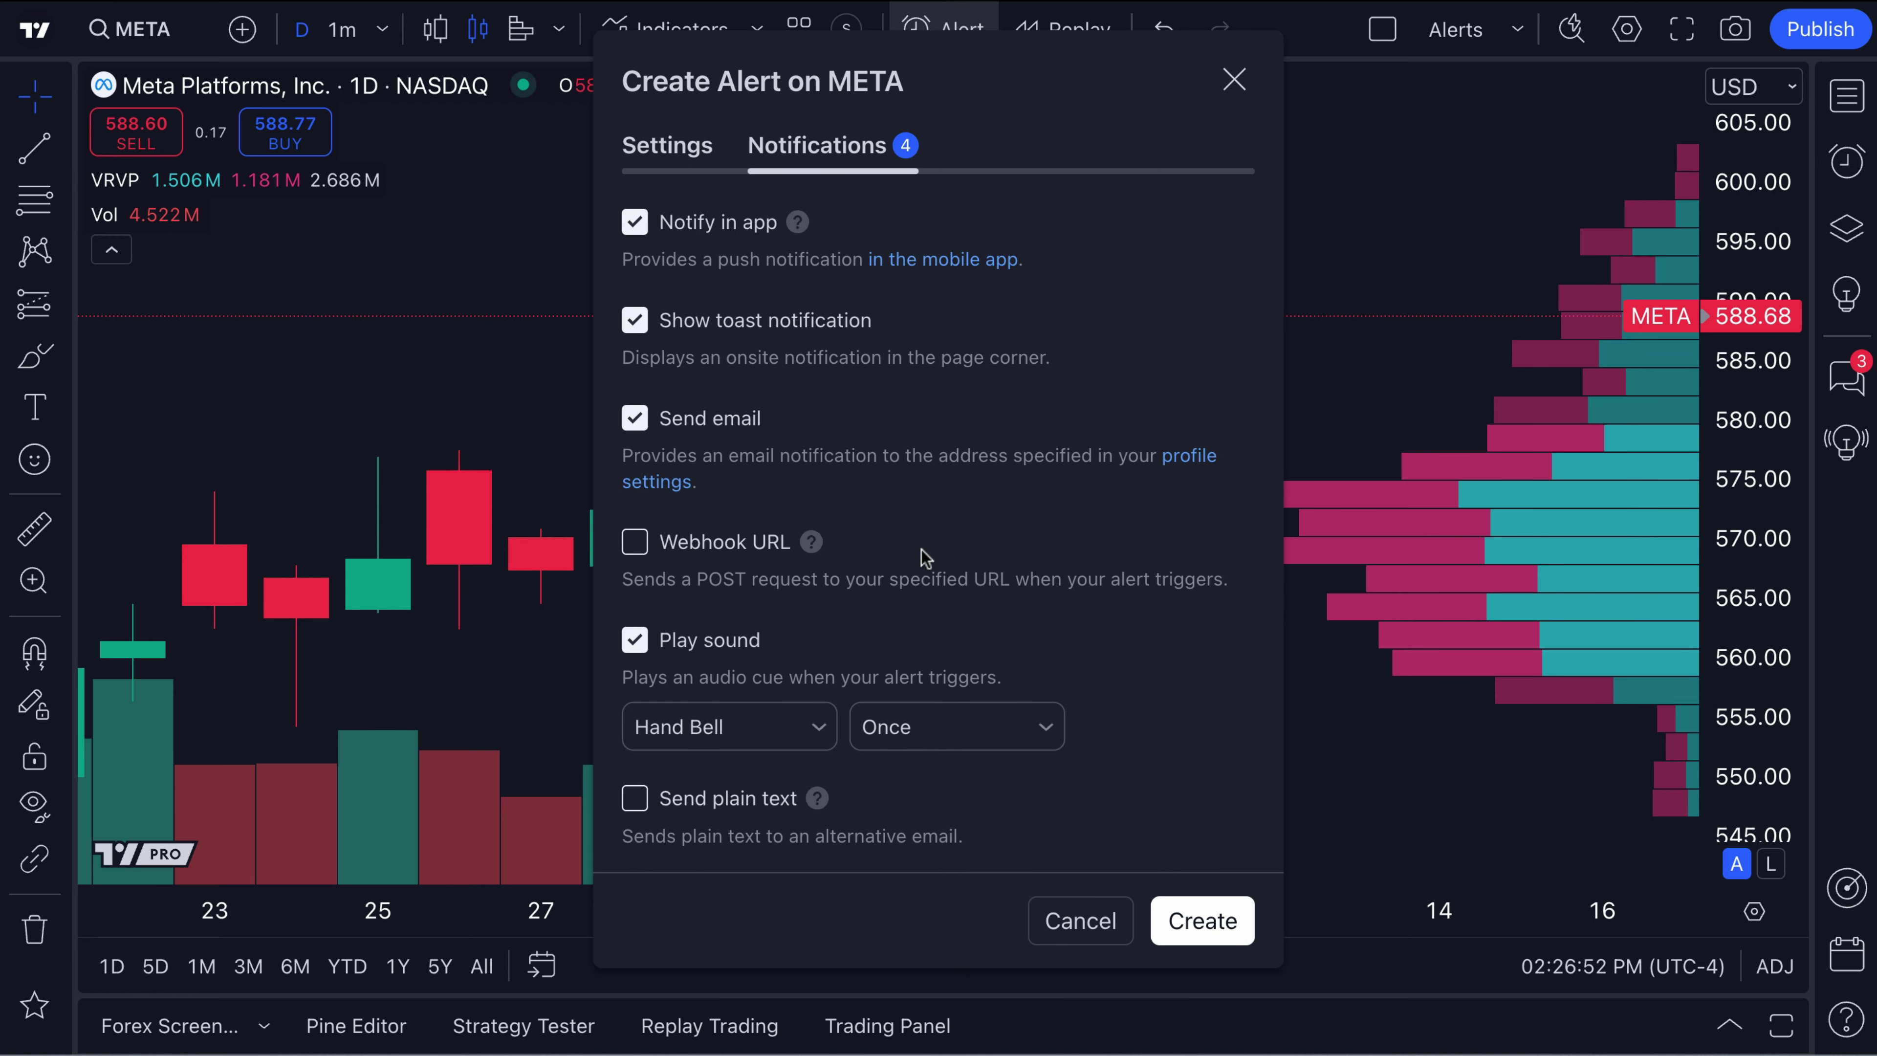
{"action": "left_click", "coordinate": [779, 747]}
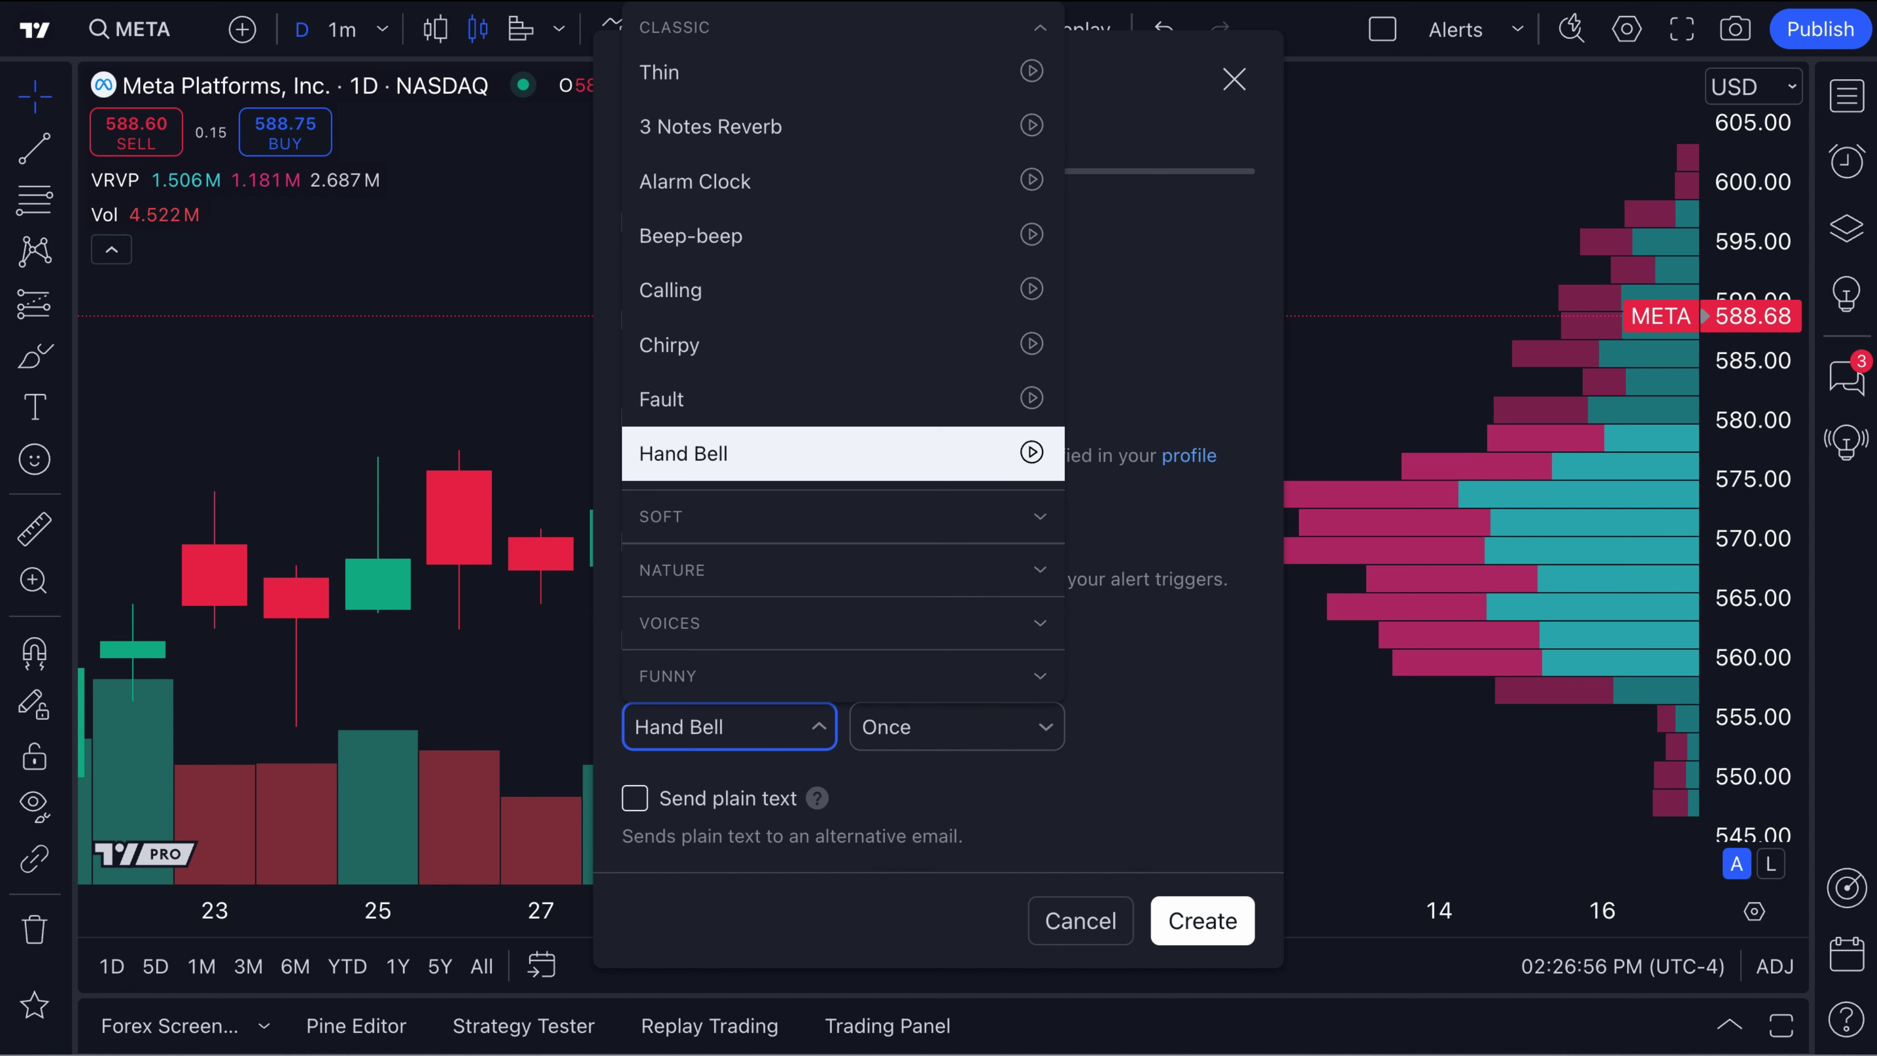
{"action": "left_click", "coordinate": [1031, 71]}
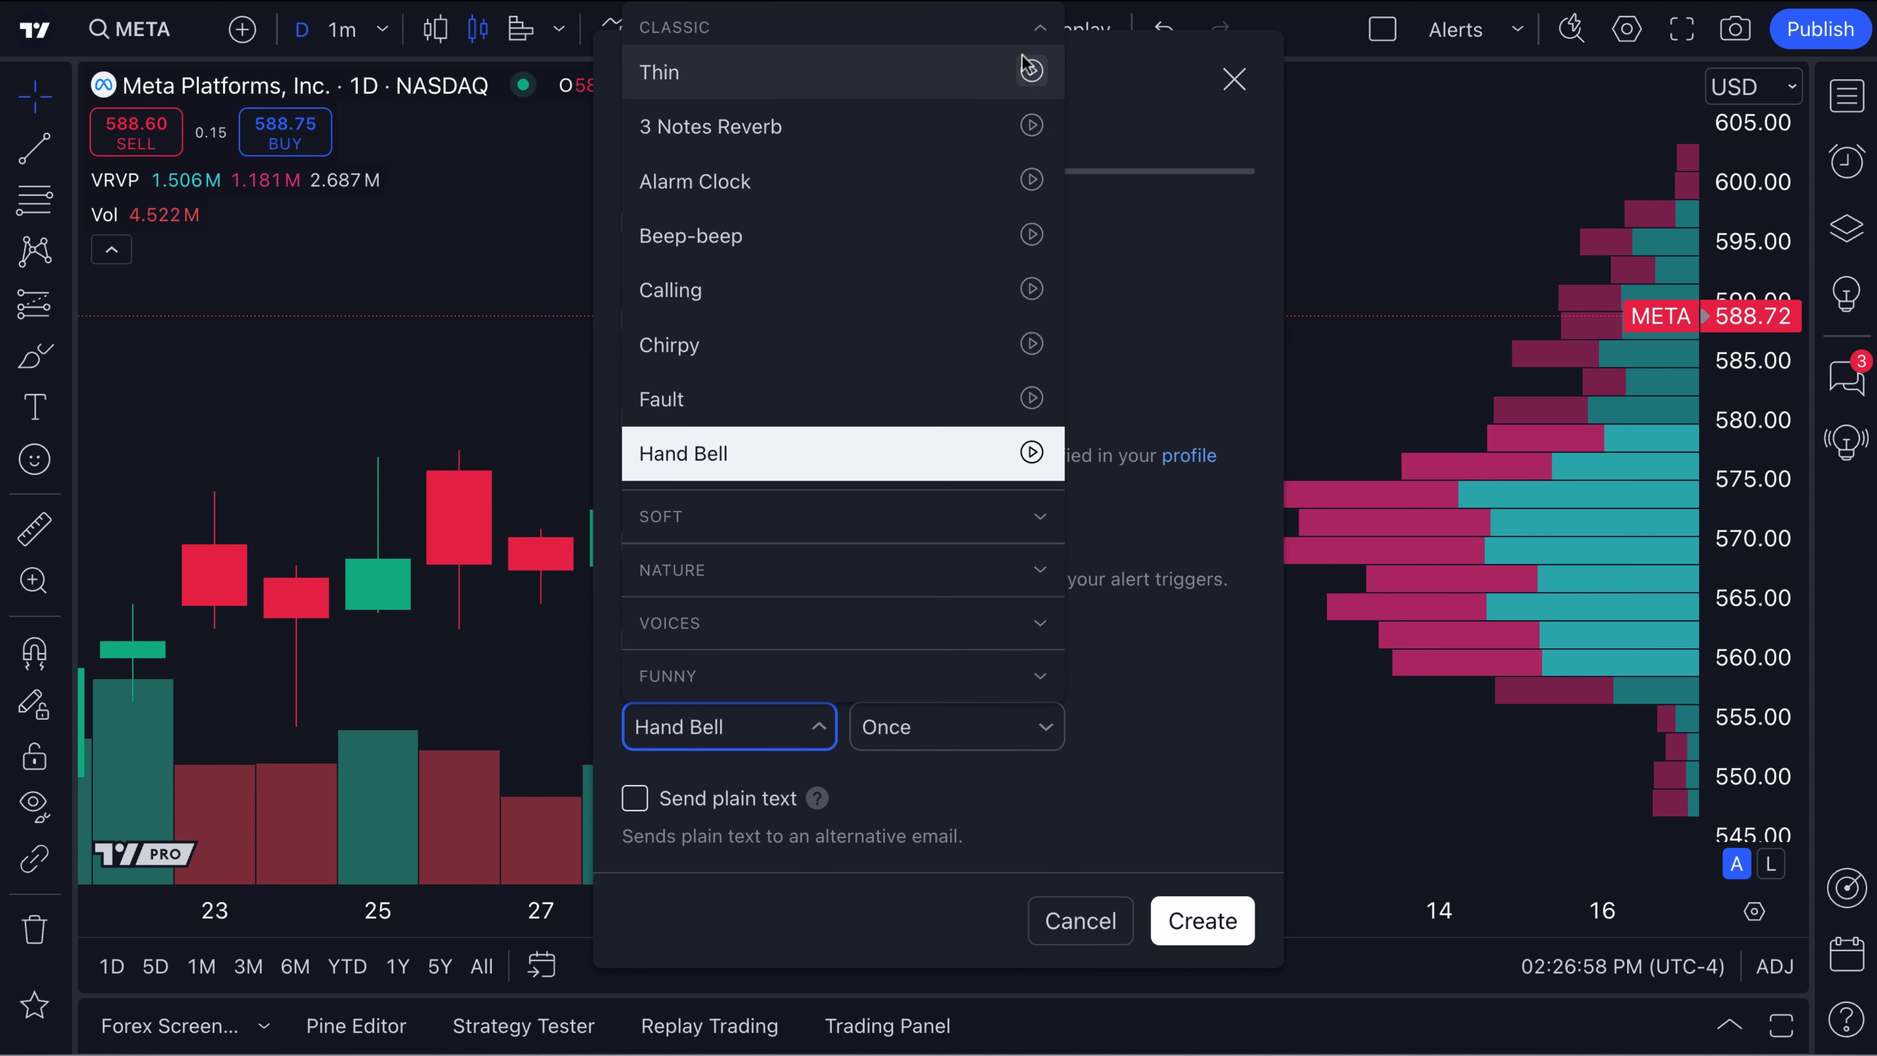
{"action": "left_click", "coordinate": [1043, 35]}
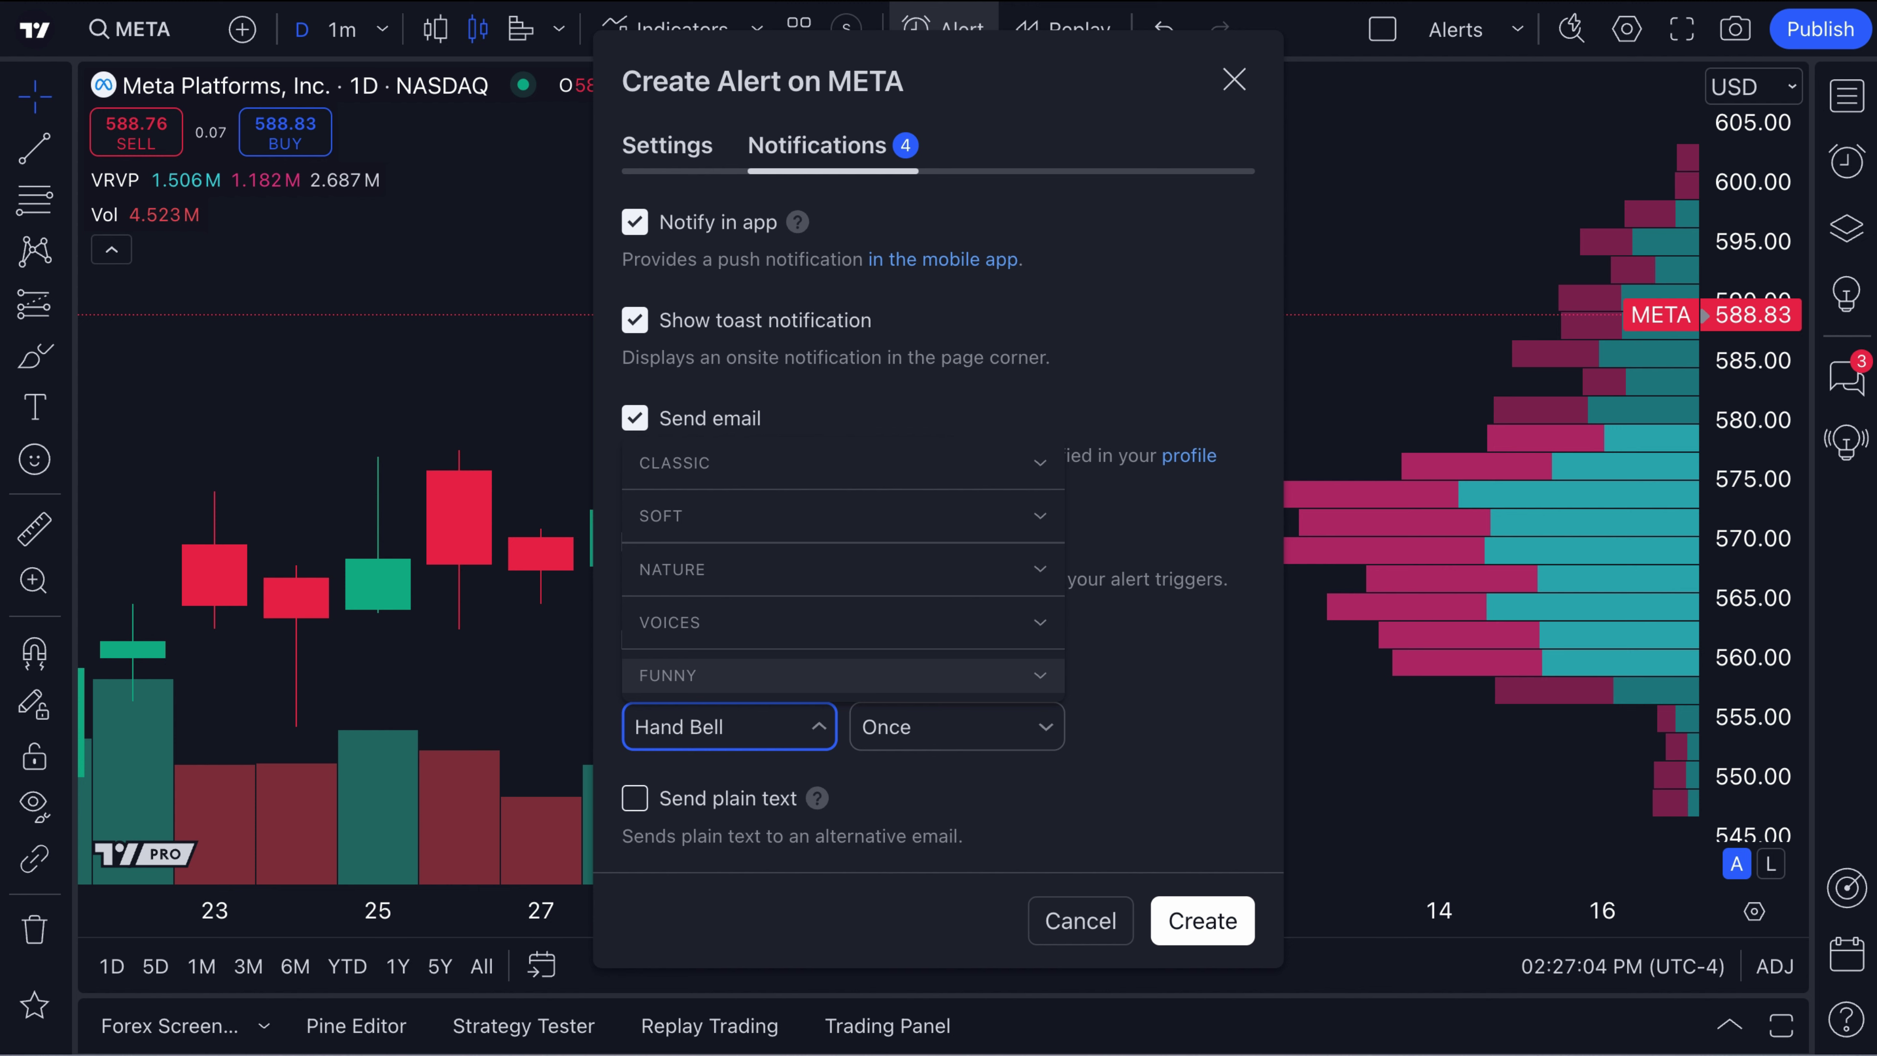
{"action": "left_click", "coordinate": [813, 675]}
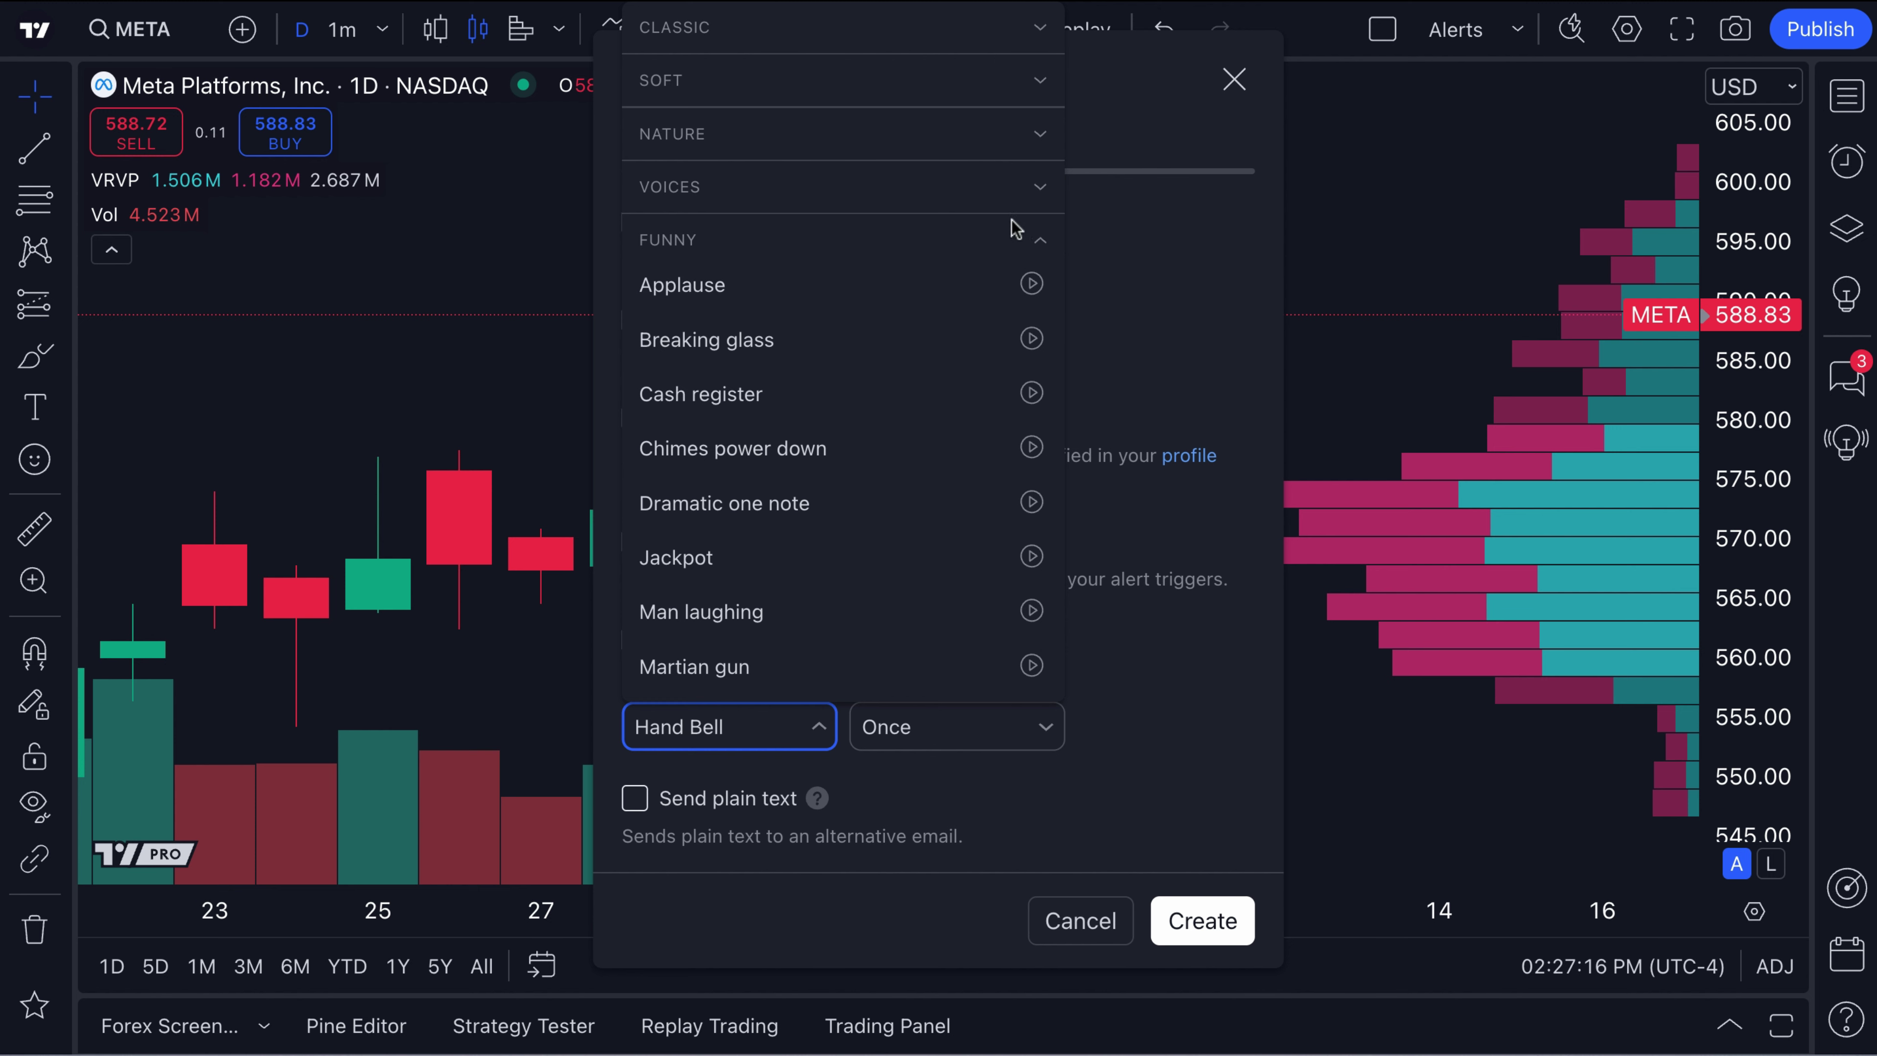
{"action": "left_click", "coordinate": [1014, 233]}
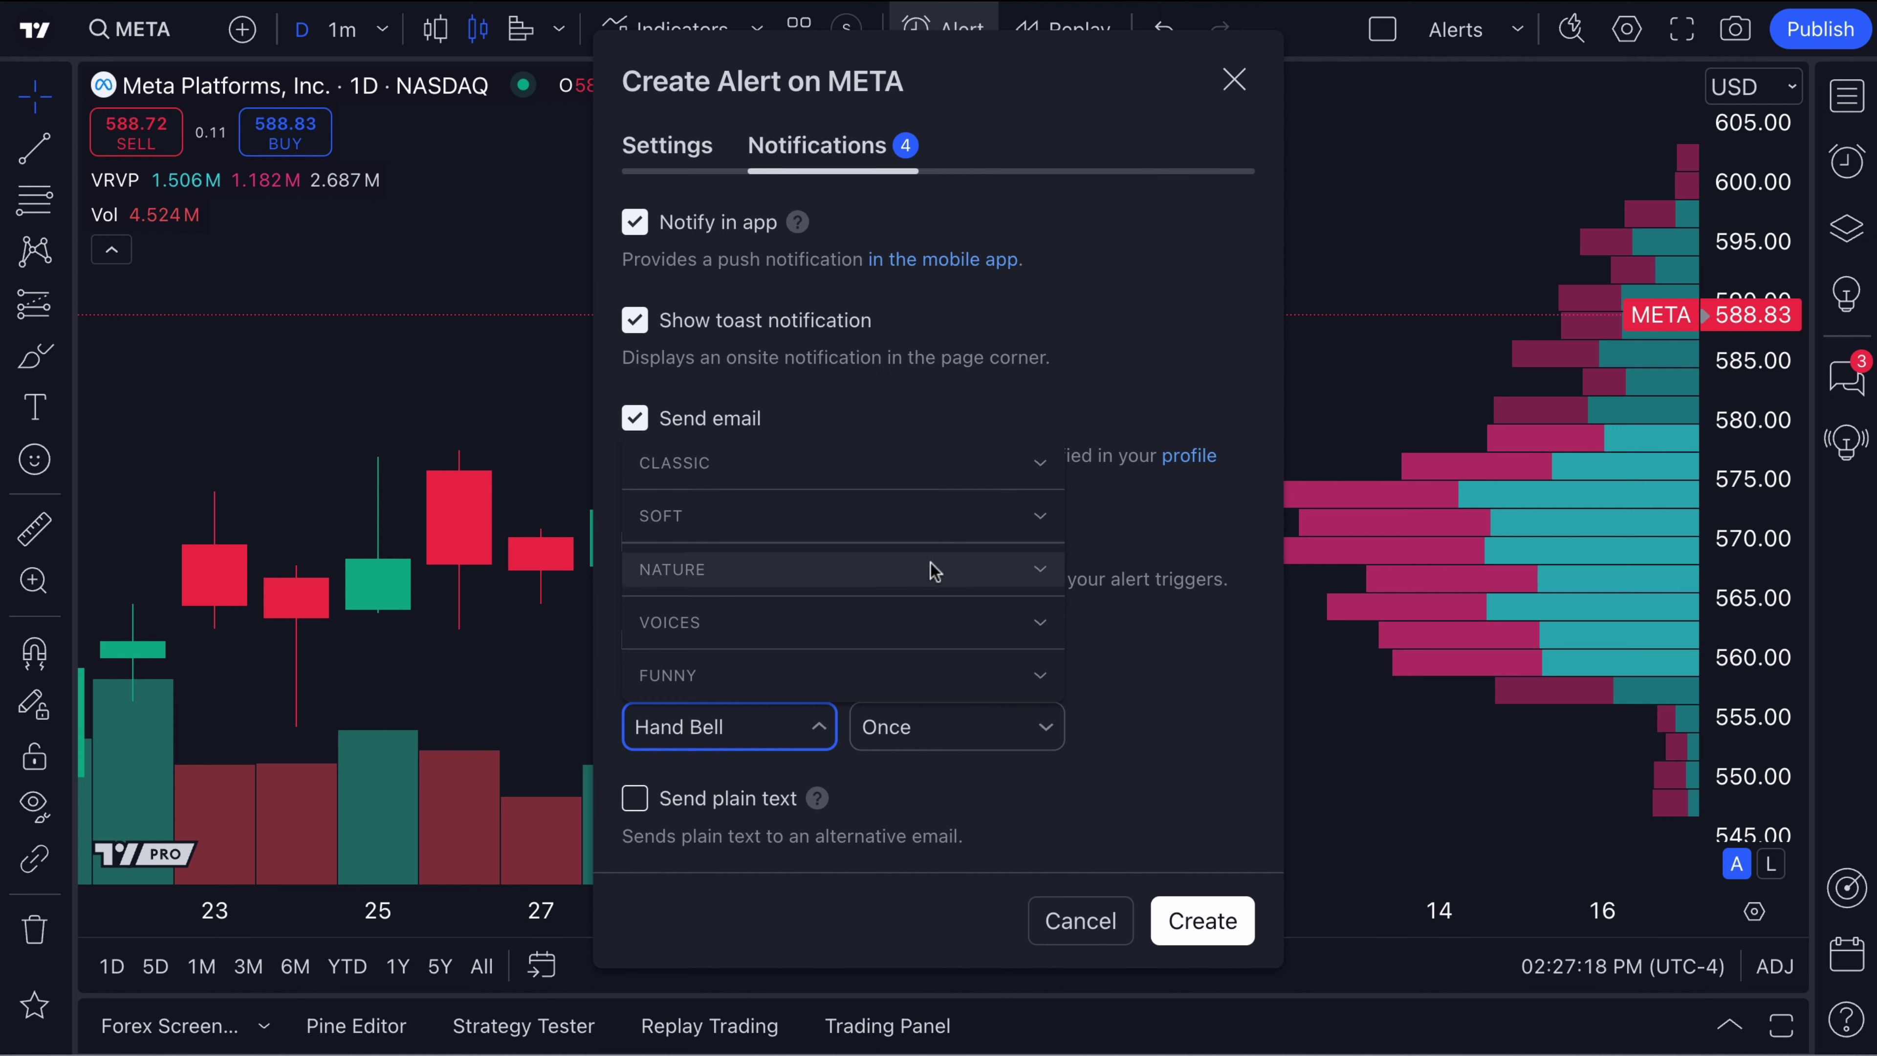
- Preview the Banjo alert sound in the Soft category and leave the alert setup without creating an alert
{"action": "left_click", "coordinate": [939, 526]}
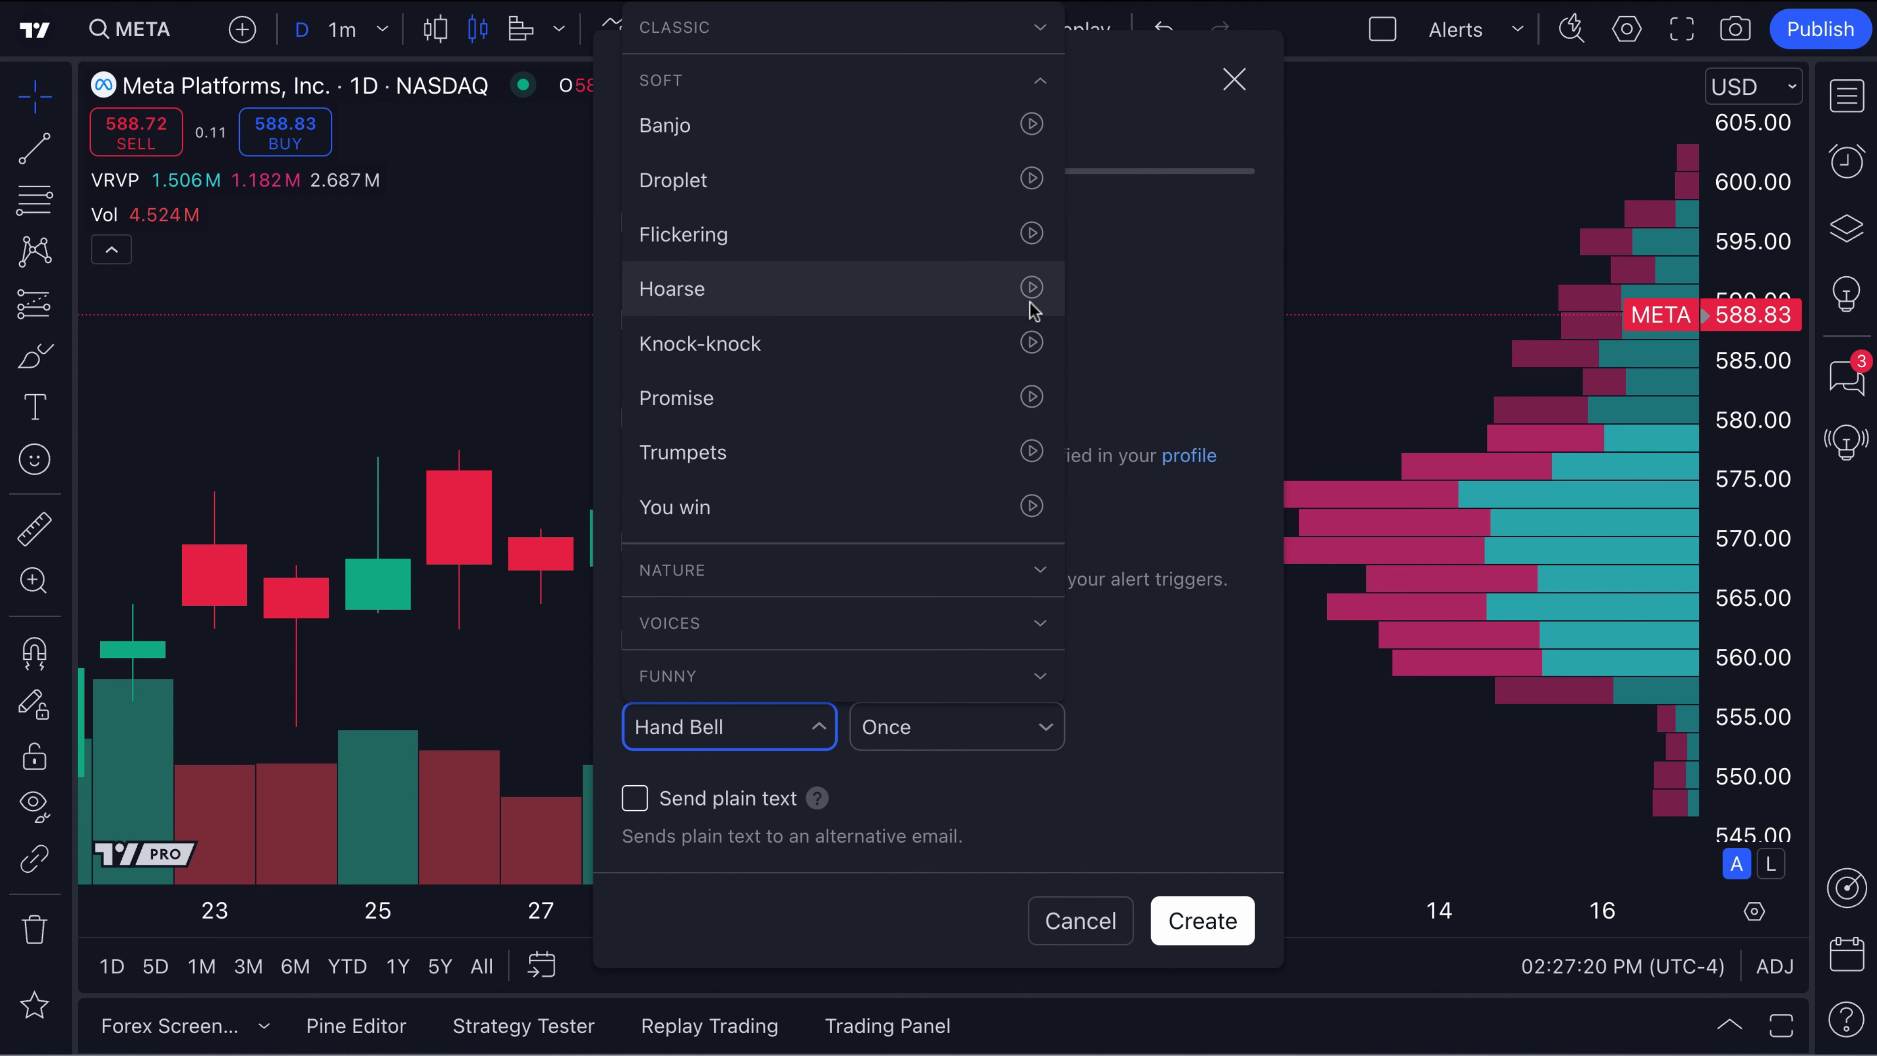
{"action": "left_click", "coordinate": [1032, 124]}
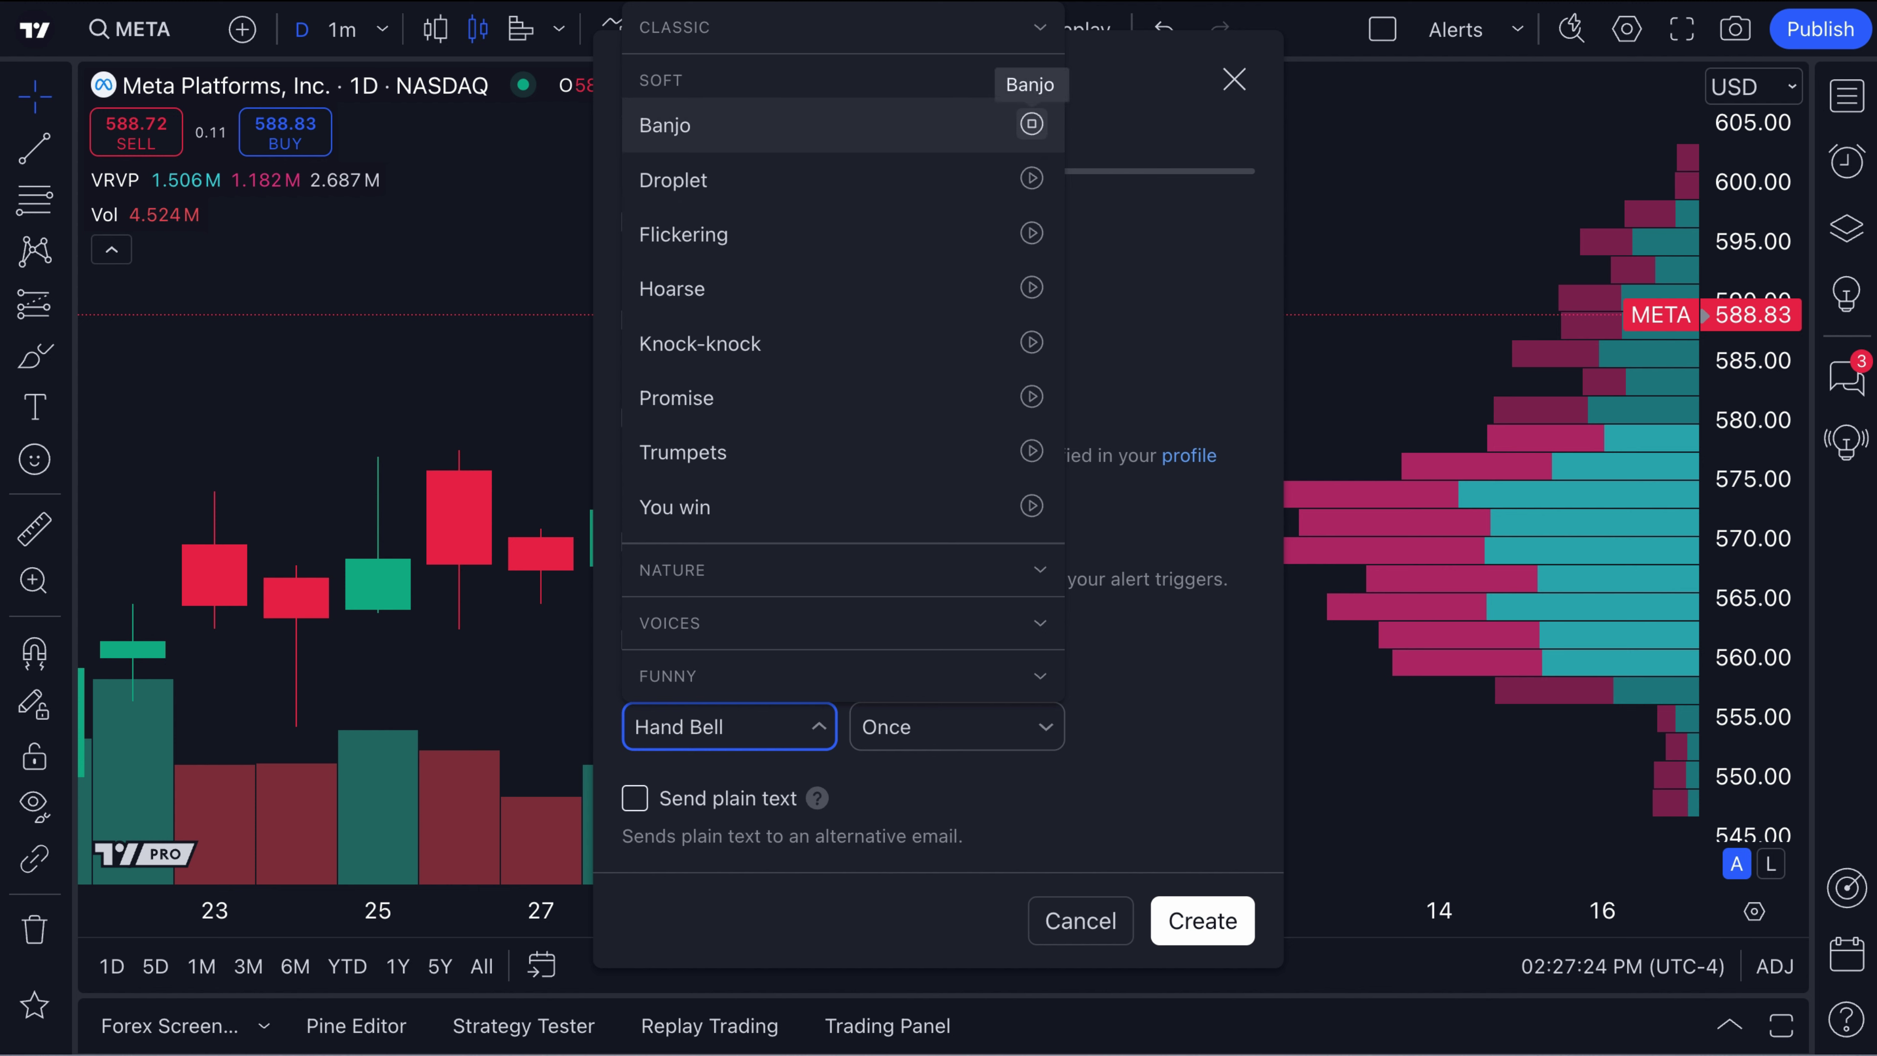
{"action": "left_click", "coordinate": [1042, 37]}
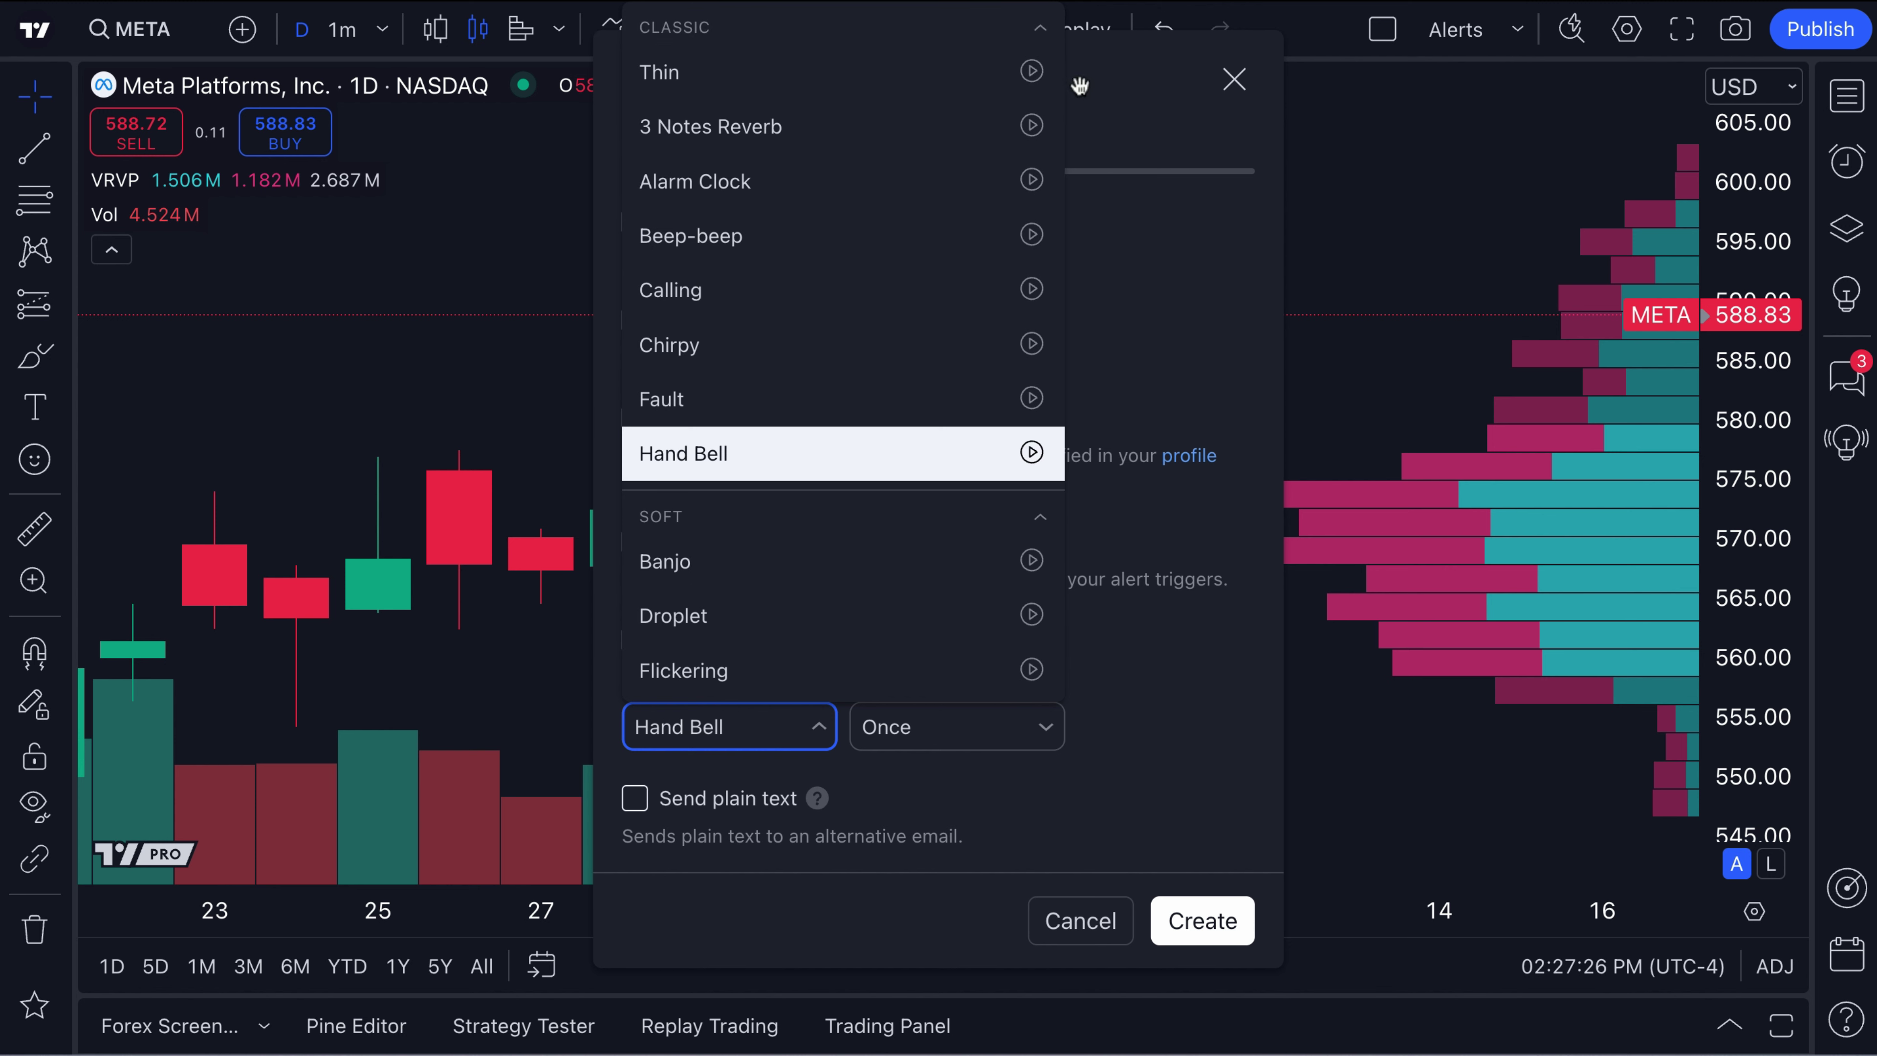
{"action": "left_click", "coordinate": [1188, 159]}
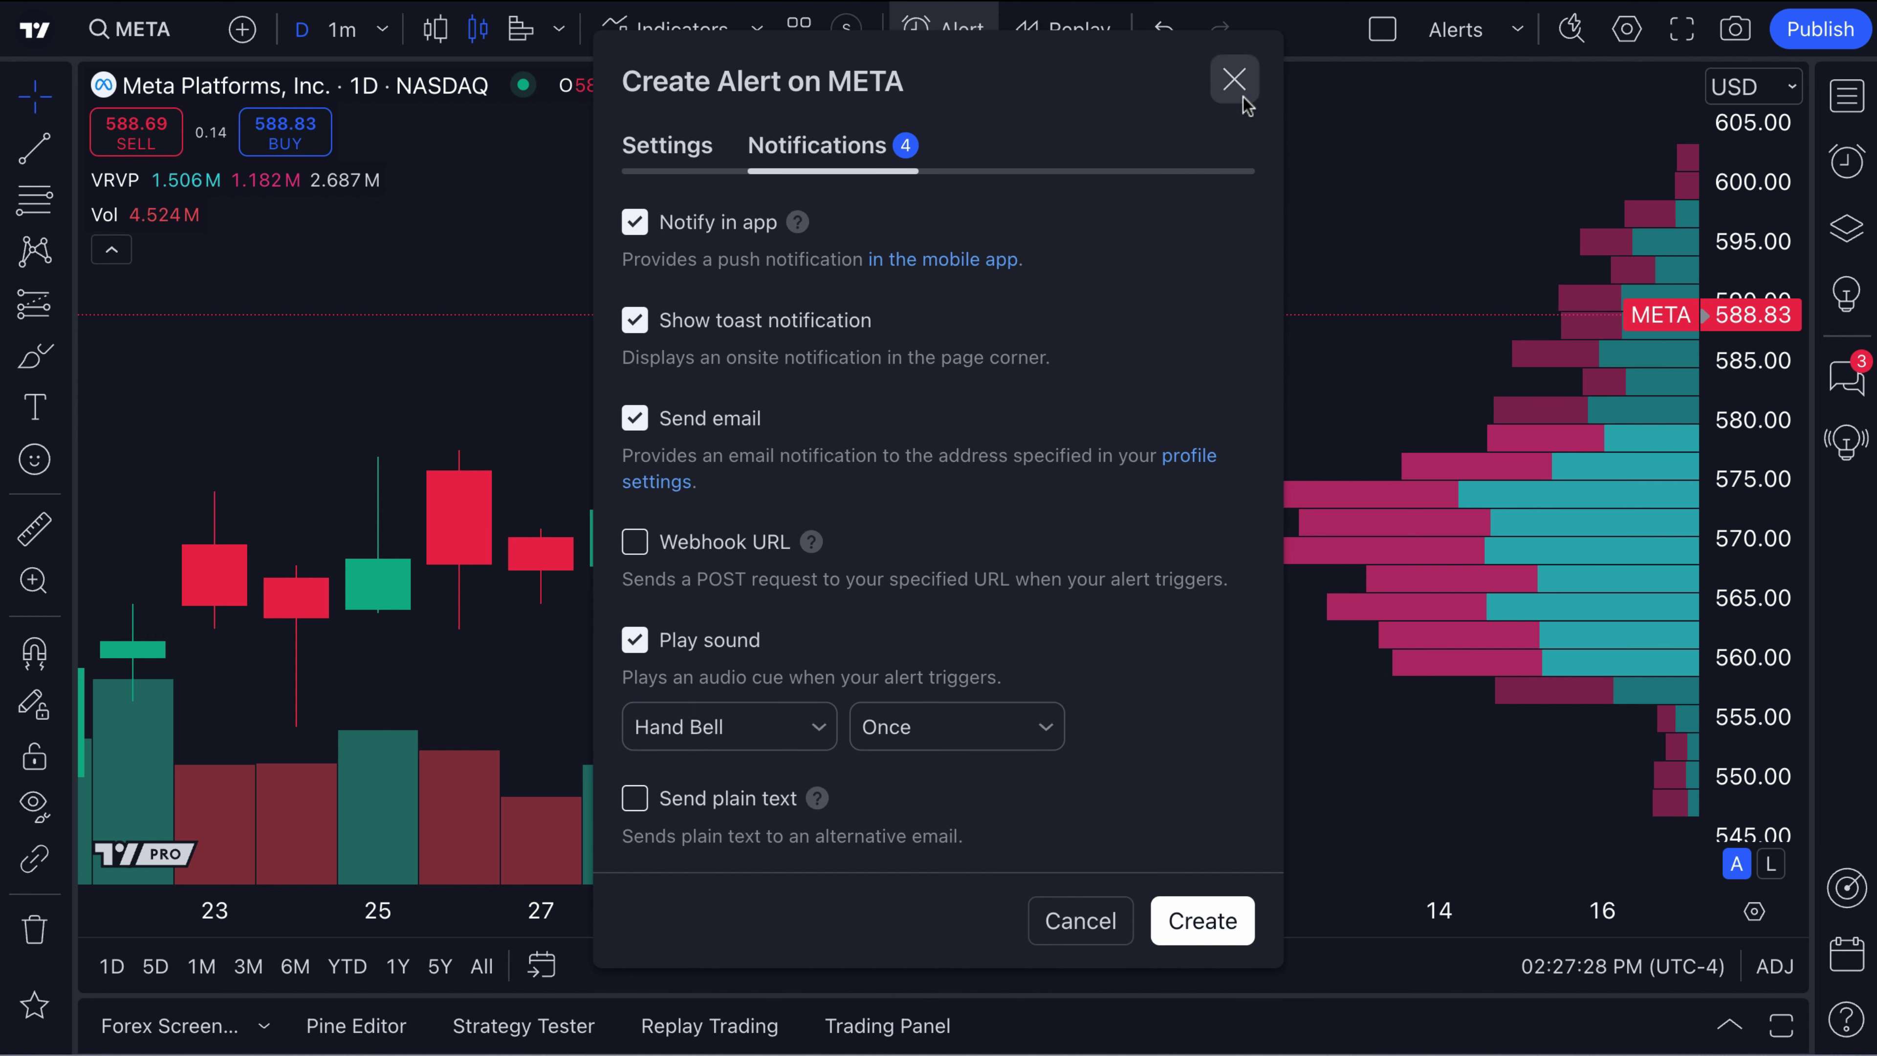
{"action": "left_click", "coordinate": [1234, 79]}
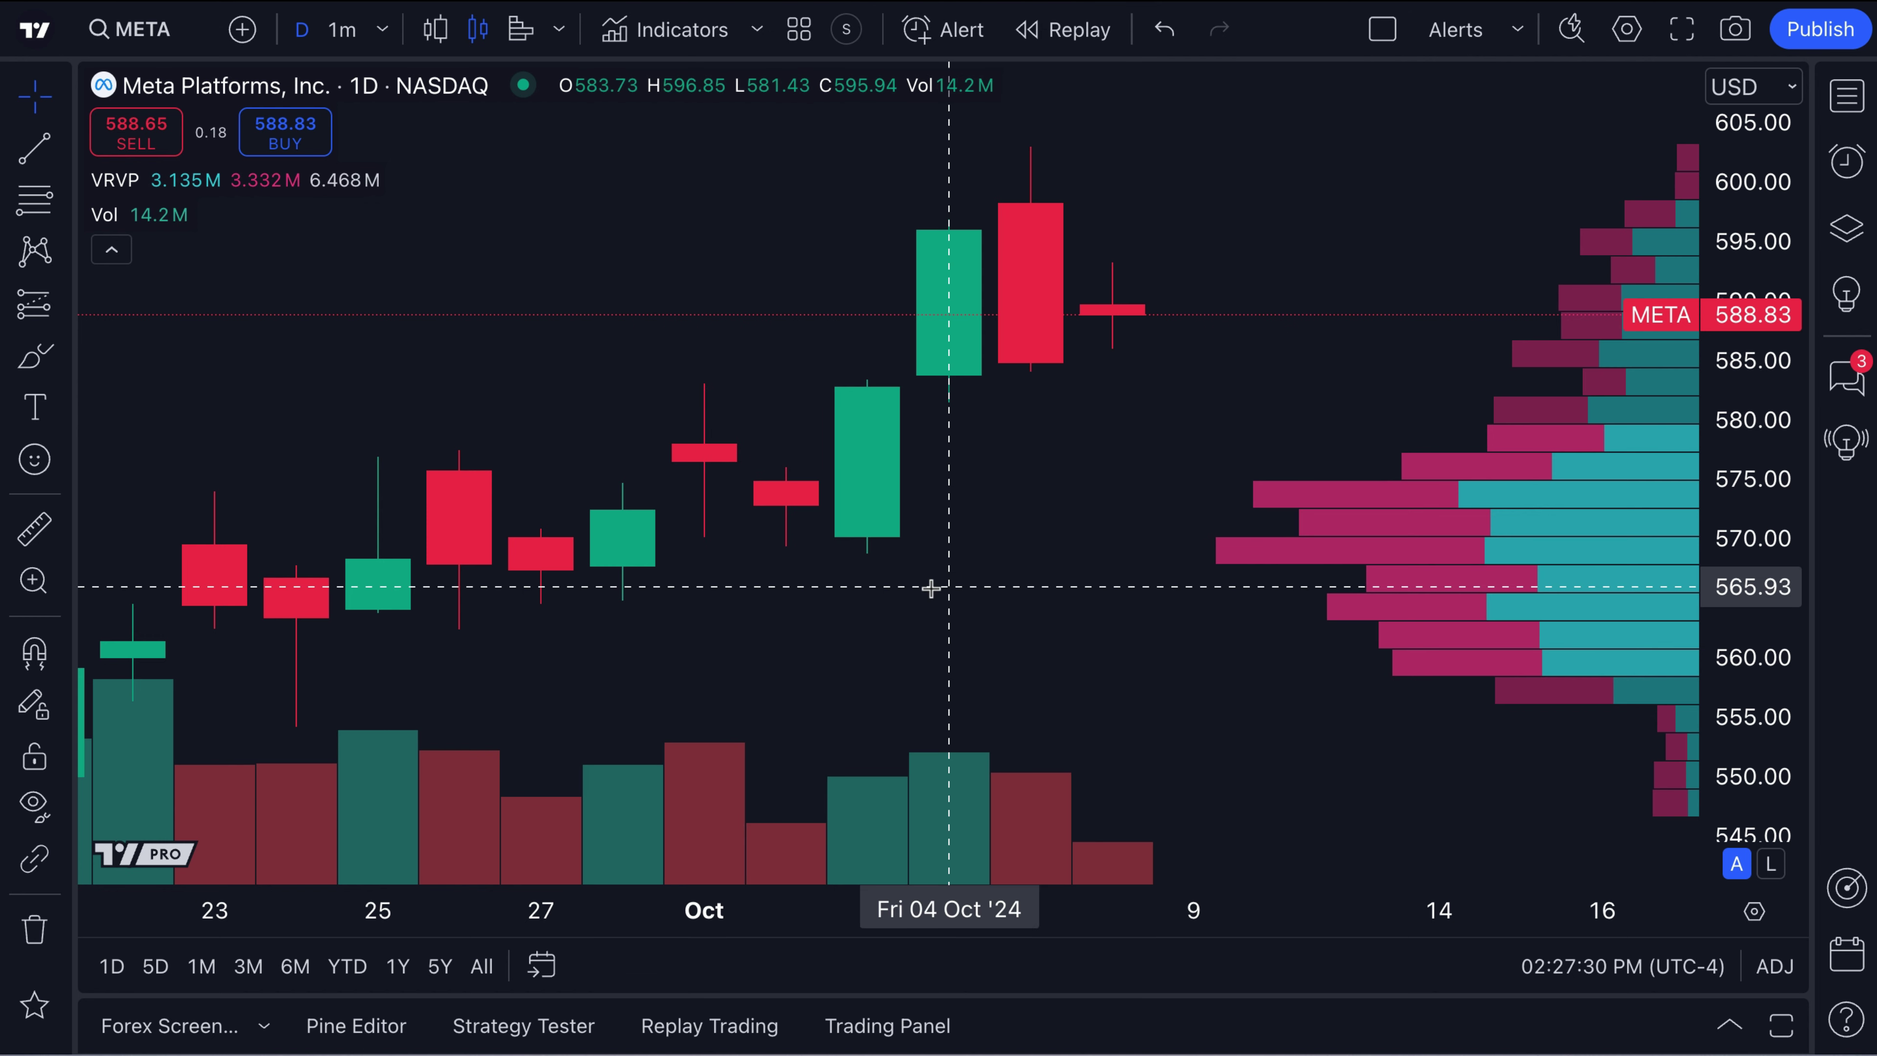
- Examine META's daily candles and volume over a wider date range reaching back to August
{"action": "left_click_drag", "start_coordinate": [938, 612], "coordinate": [796, 625]}
{"action": "scroll", "coordinate": [796, 627], "scroll_direction": "down", "scroll_amount": 2}
{"action": "scroll", "coordinate": [889, 616], "scroll_direction": "down", "scroll_amount": 3}
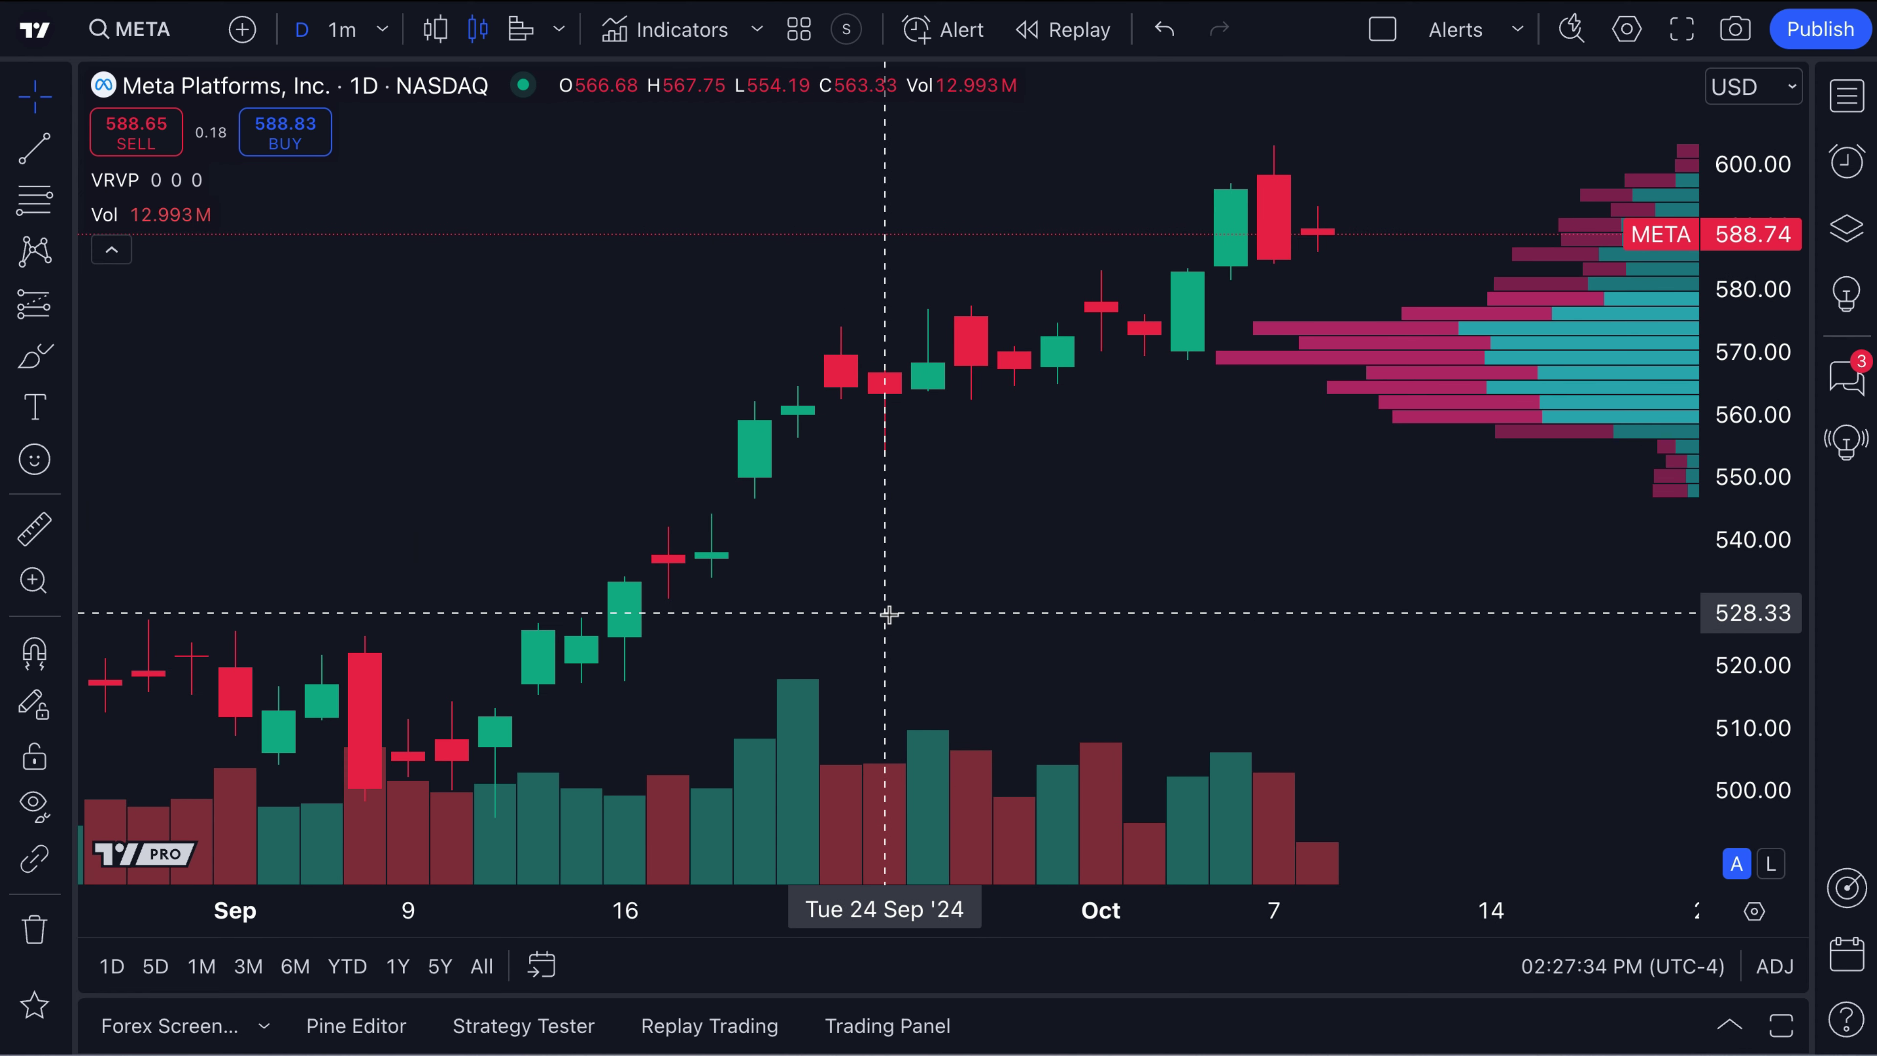
{"action": "left_click_drag", "start_coordinate": [968, 596], "coordinate": [750, 596]}
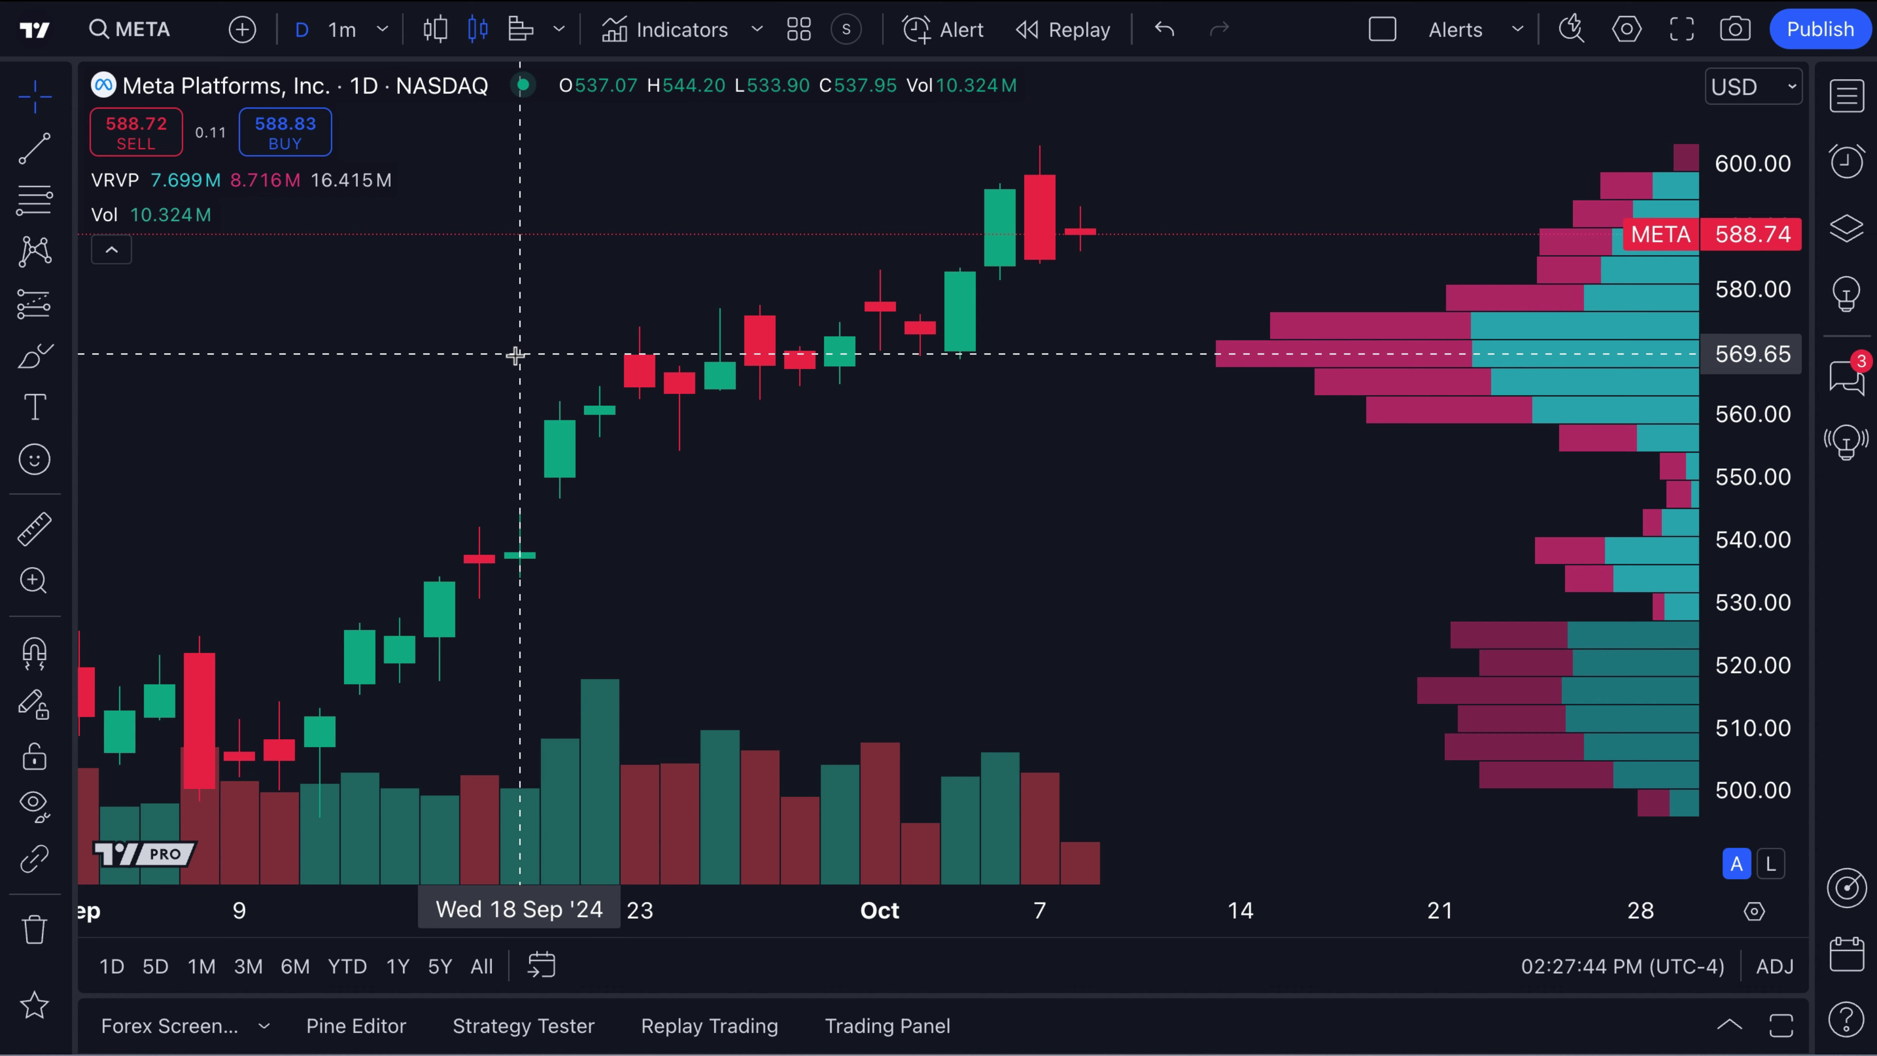
{"action": "scroll", "coordinate": [516, 356], "scroll_direction": "down", "scroll_amount": 3}
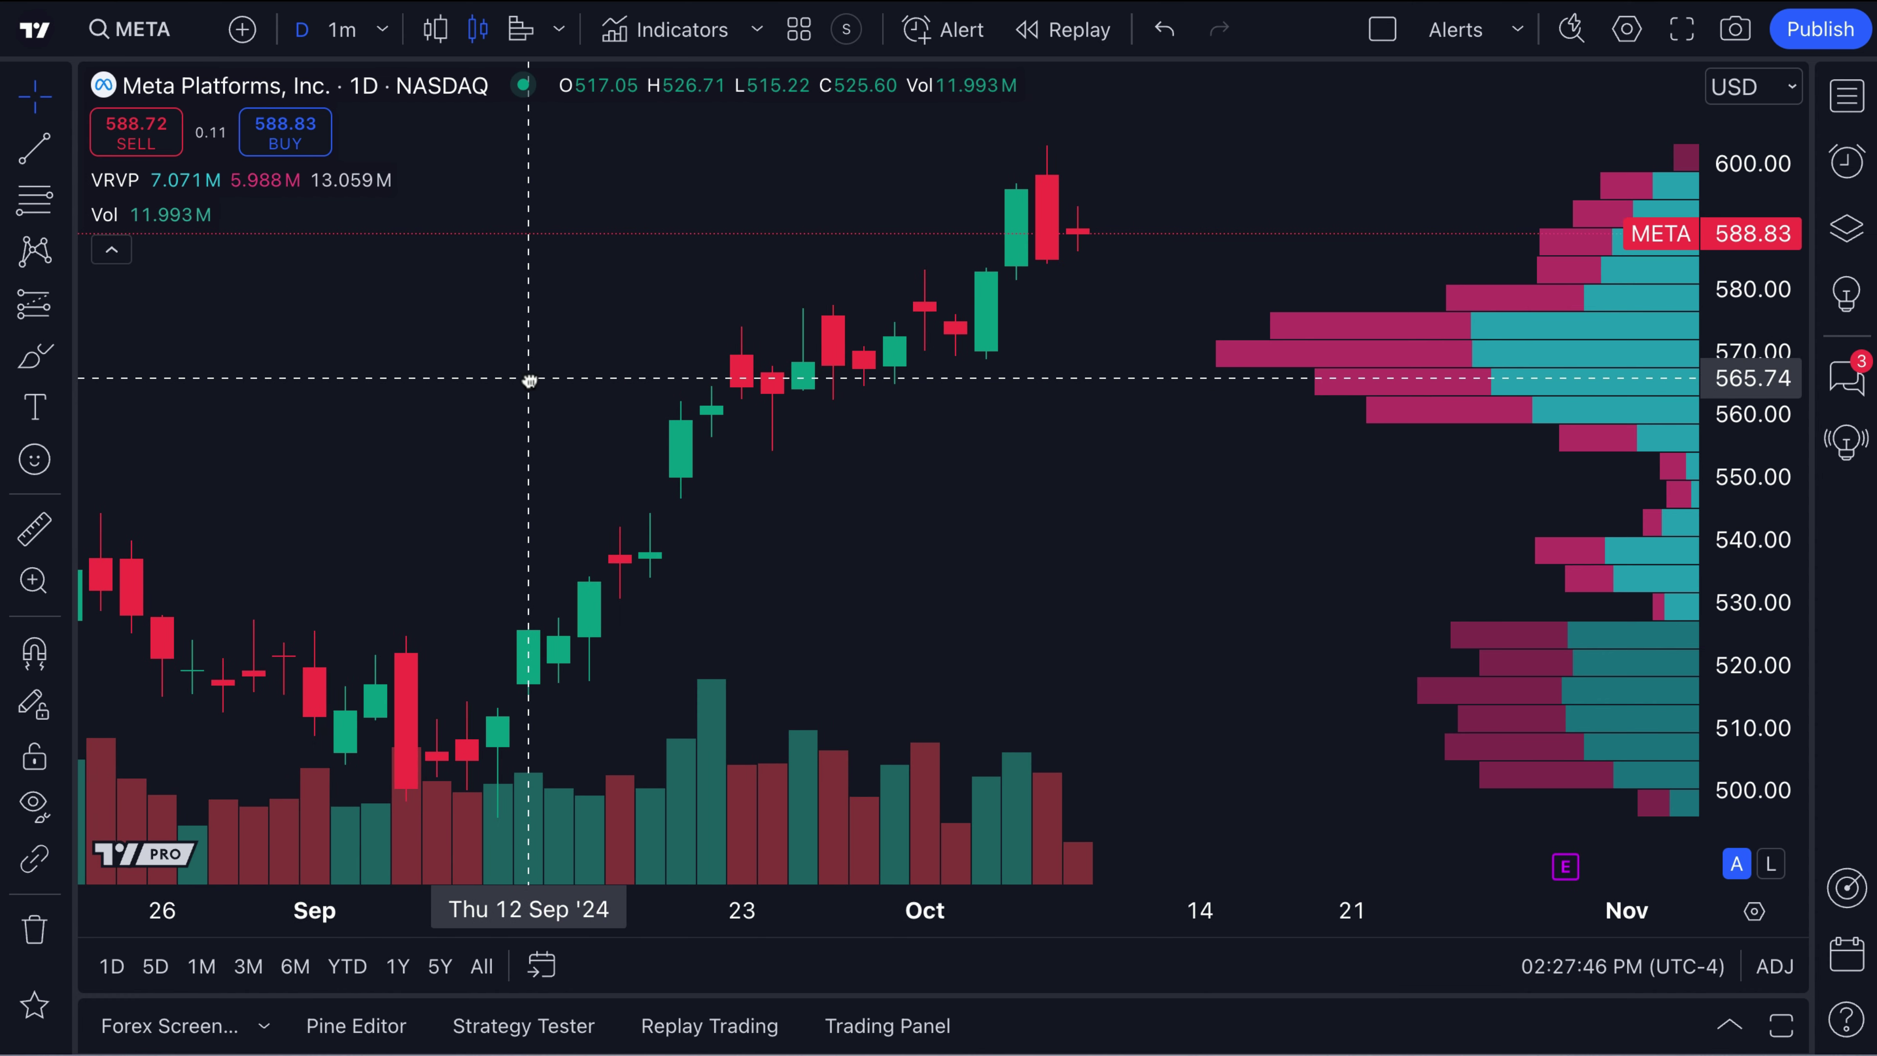
{"action": "scroll", "coordinate": [528, 382], "scroll_direction": "down", "scroll_amount": 1}
{"action": "left_click_drag", "start_coordinate": [527, 381], "coordinate": [432, 369]}
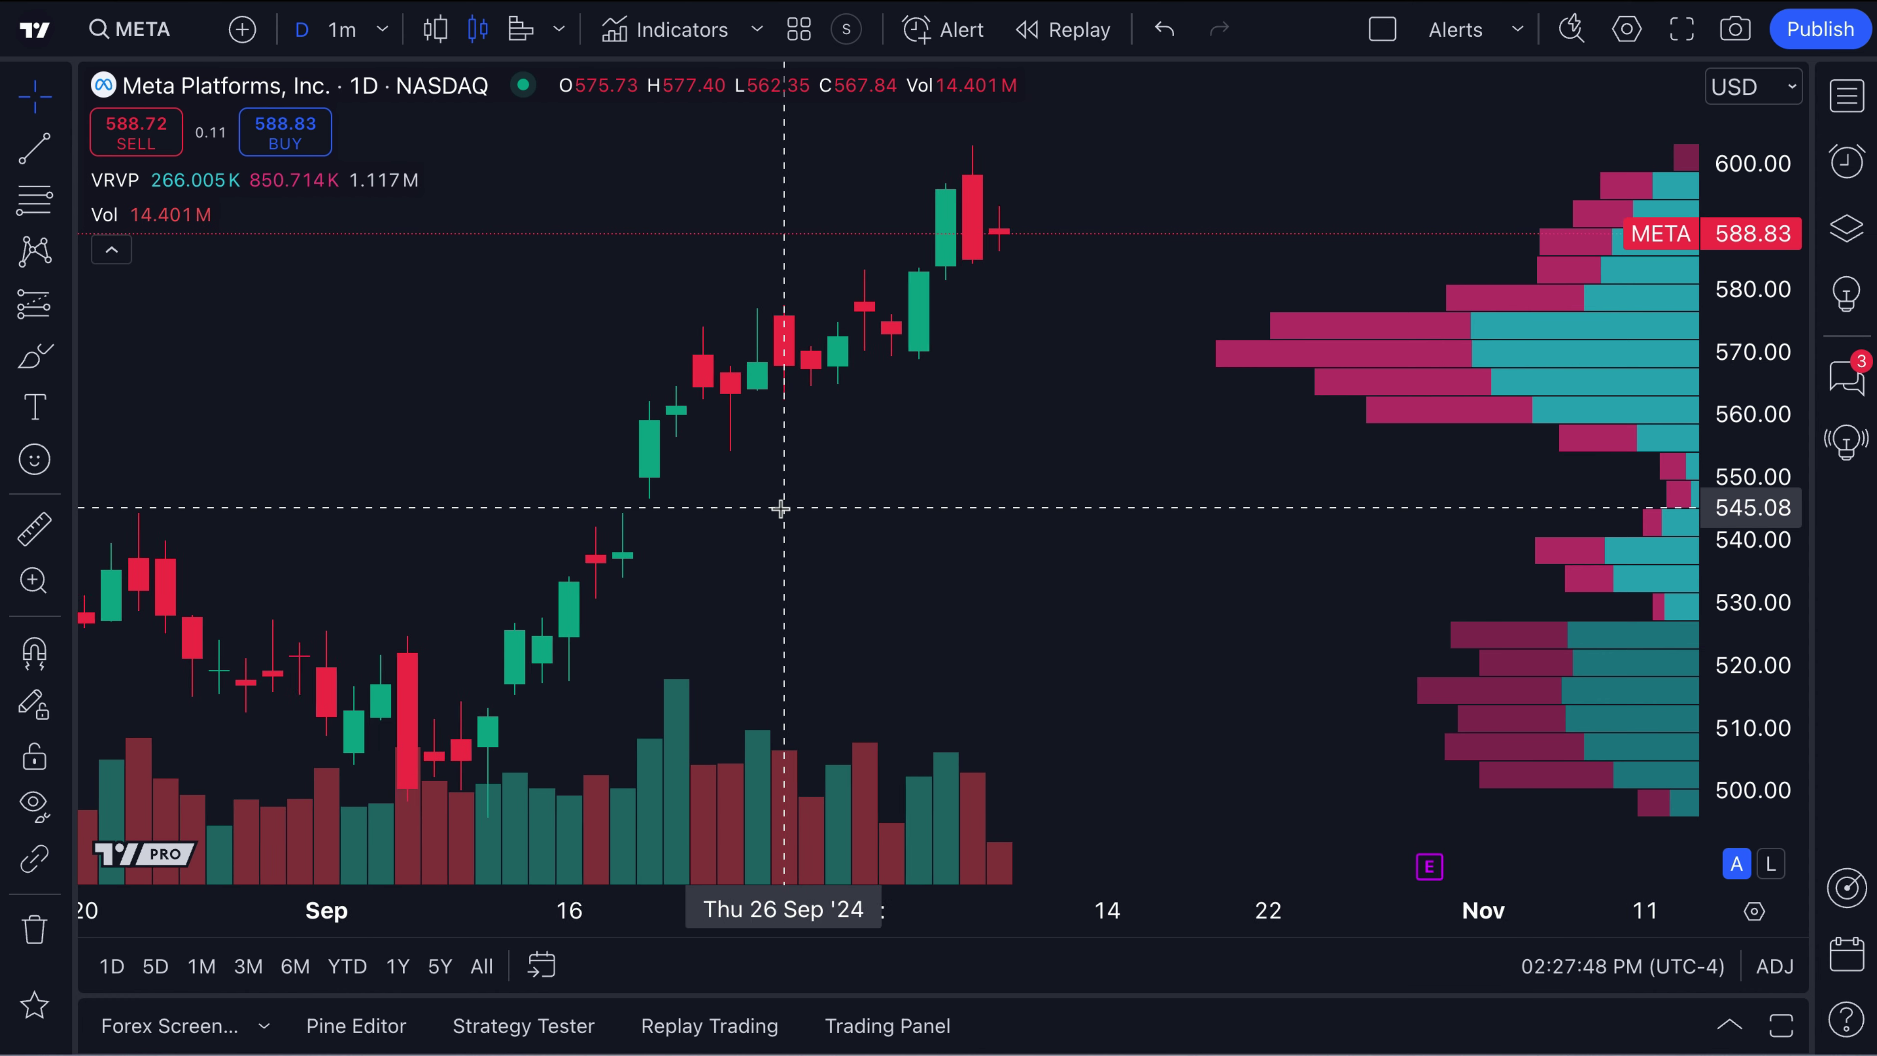
{"action": "scroll", "coordinate": [781, 509], "scroll_direction": "down", "scroll_amount": 1}
{"action": "left_click_drag", "start_coordinate": [893, 524], "coordinate": [649, 511]}
{"action": "scroll", "coordinate": [649, 512], "scroll_direction": "left", "scroll_amount": 2}
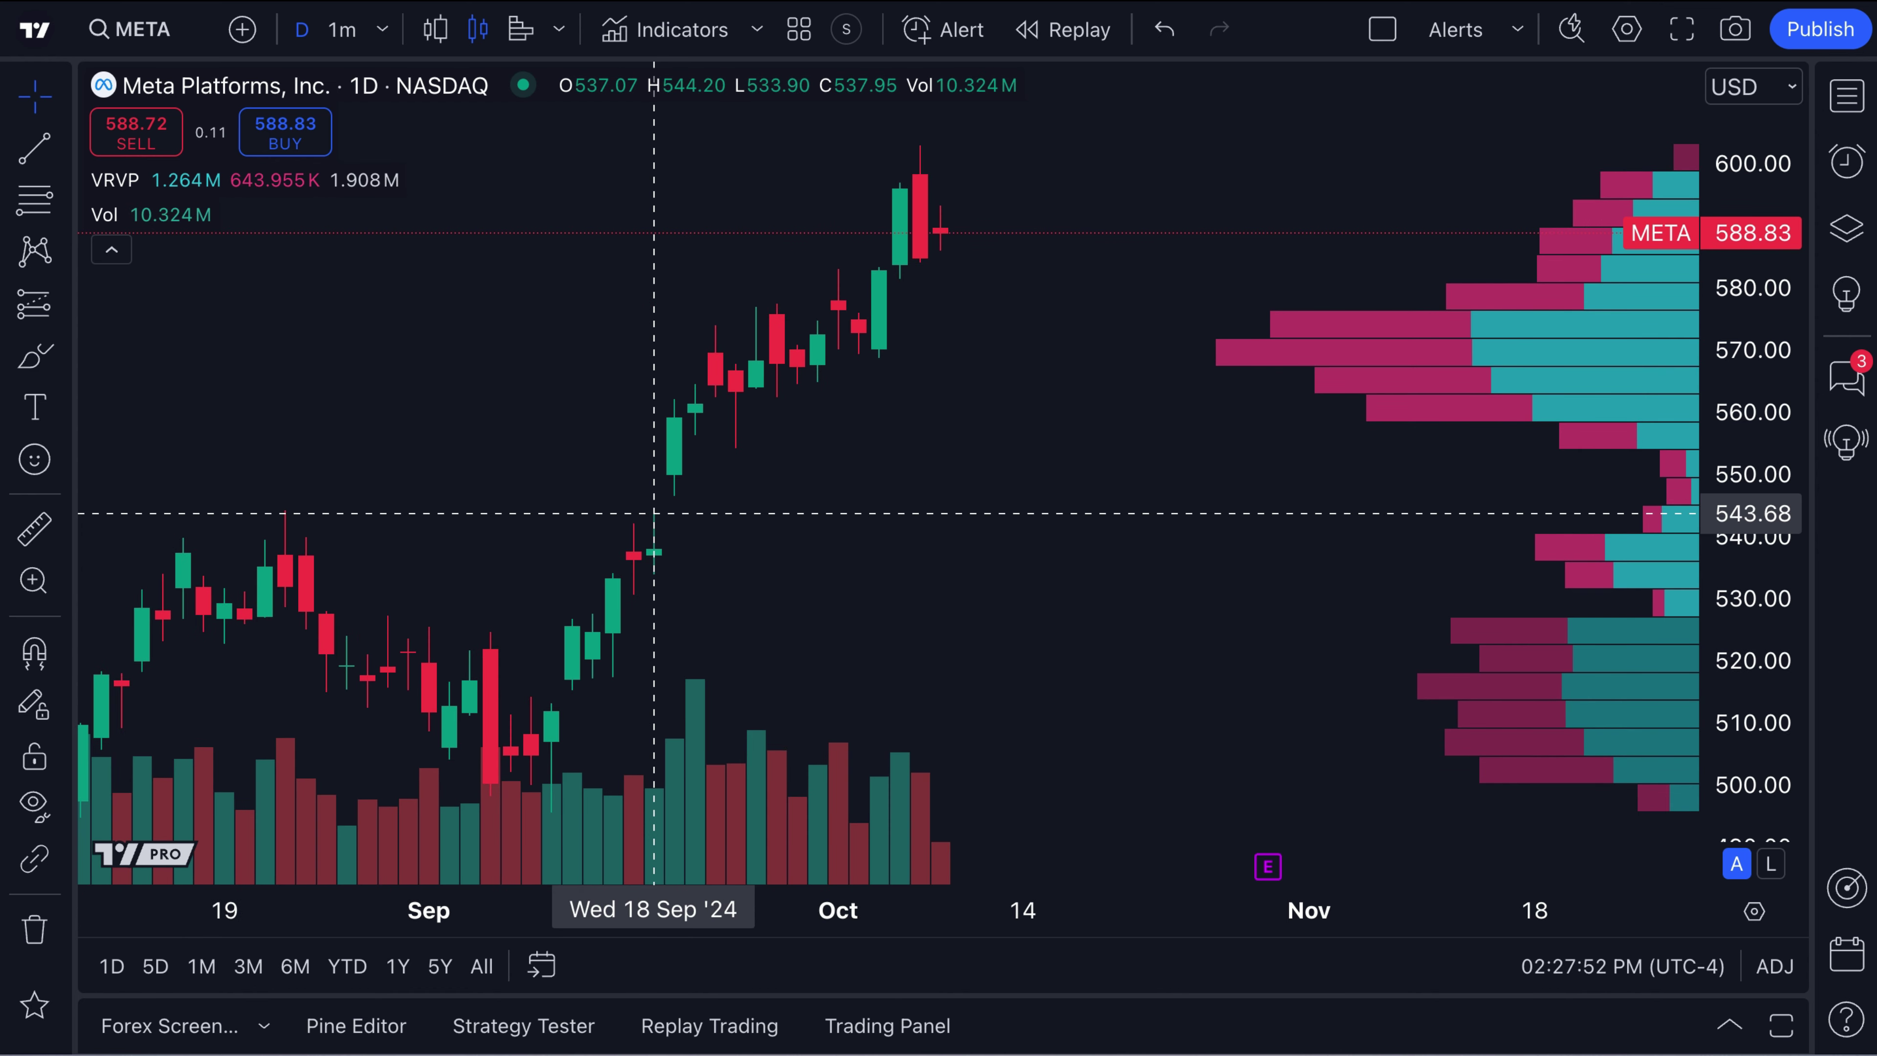
- Switch the META chart to the 1 month interval and frame the monthly candles from 2022 to the latest one
{"action": "left_click", "coordinate": [385, 31]}
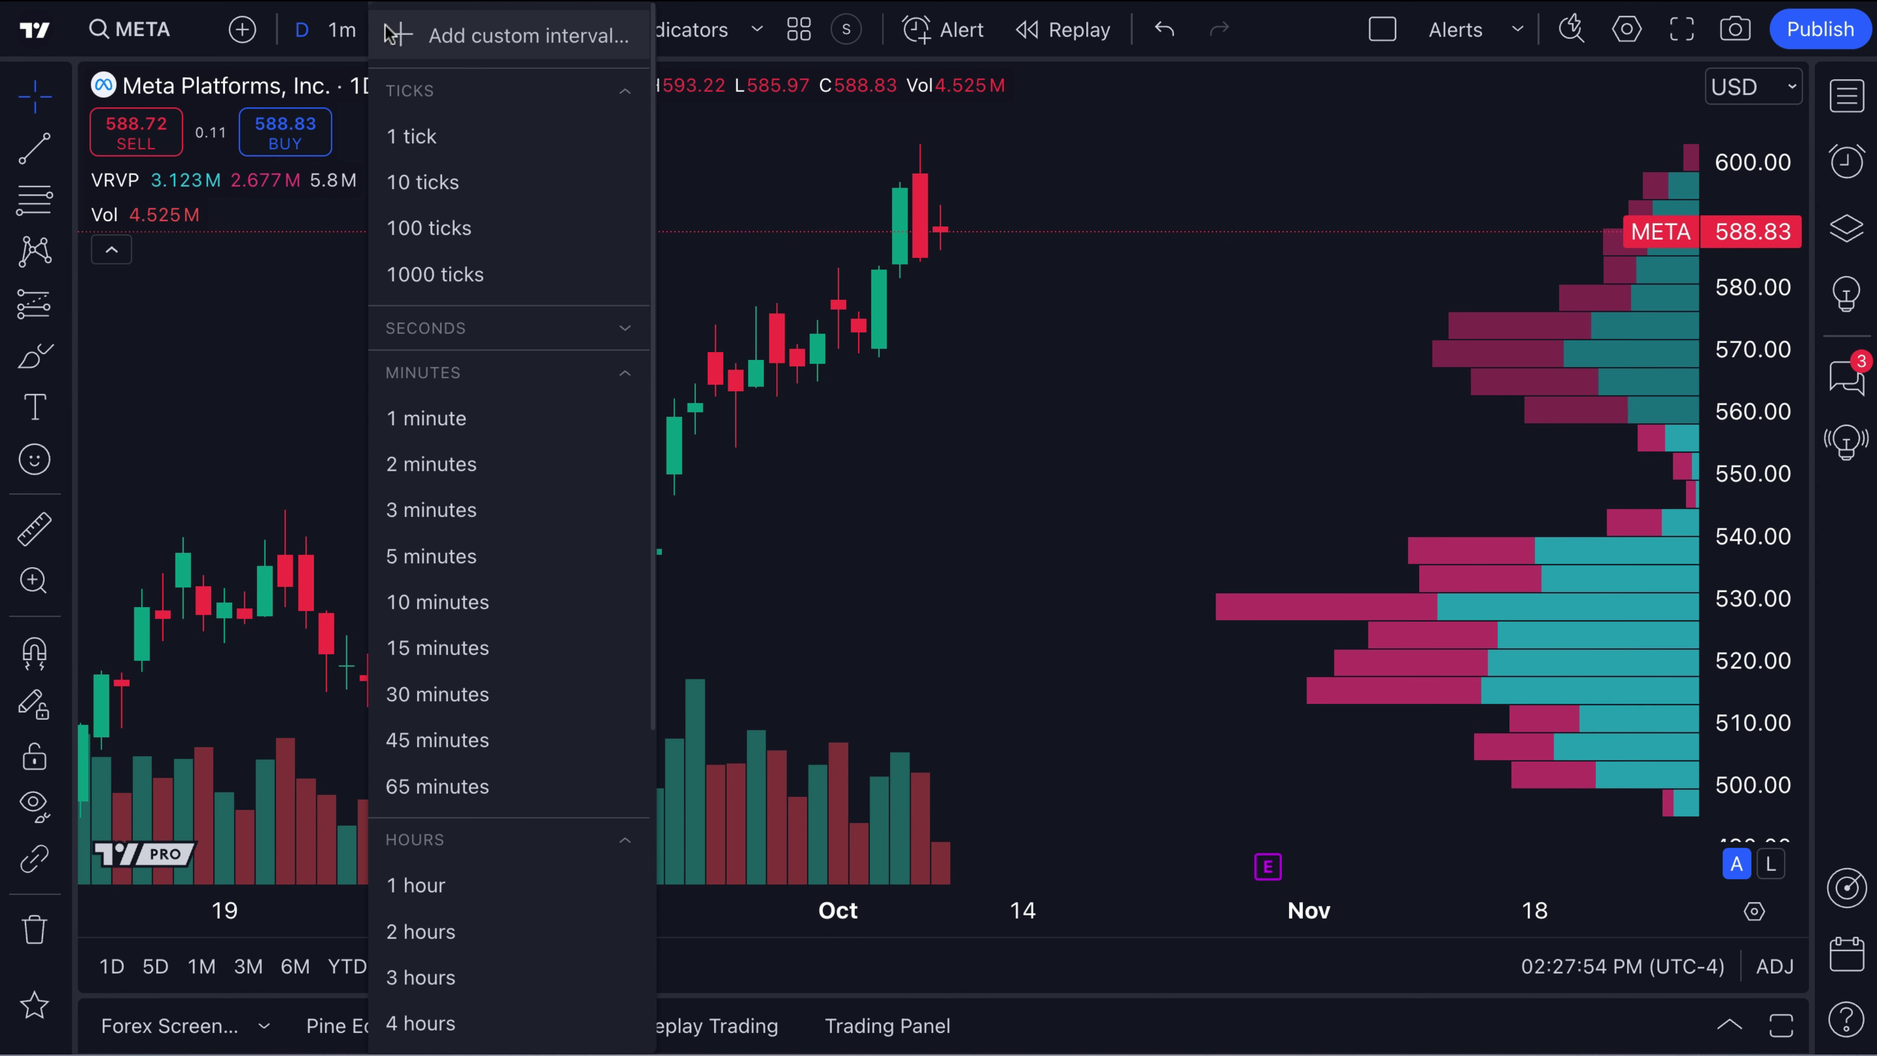
{"action": "scroll", "coordinate": [487, 834], "scroll_direction": "down", "scroll_amount": 6}
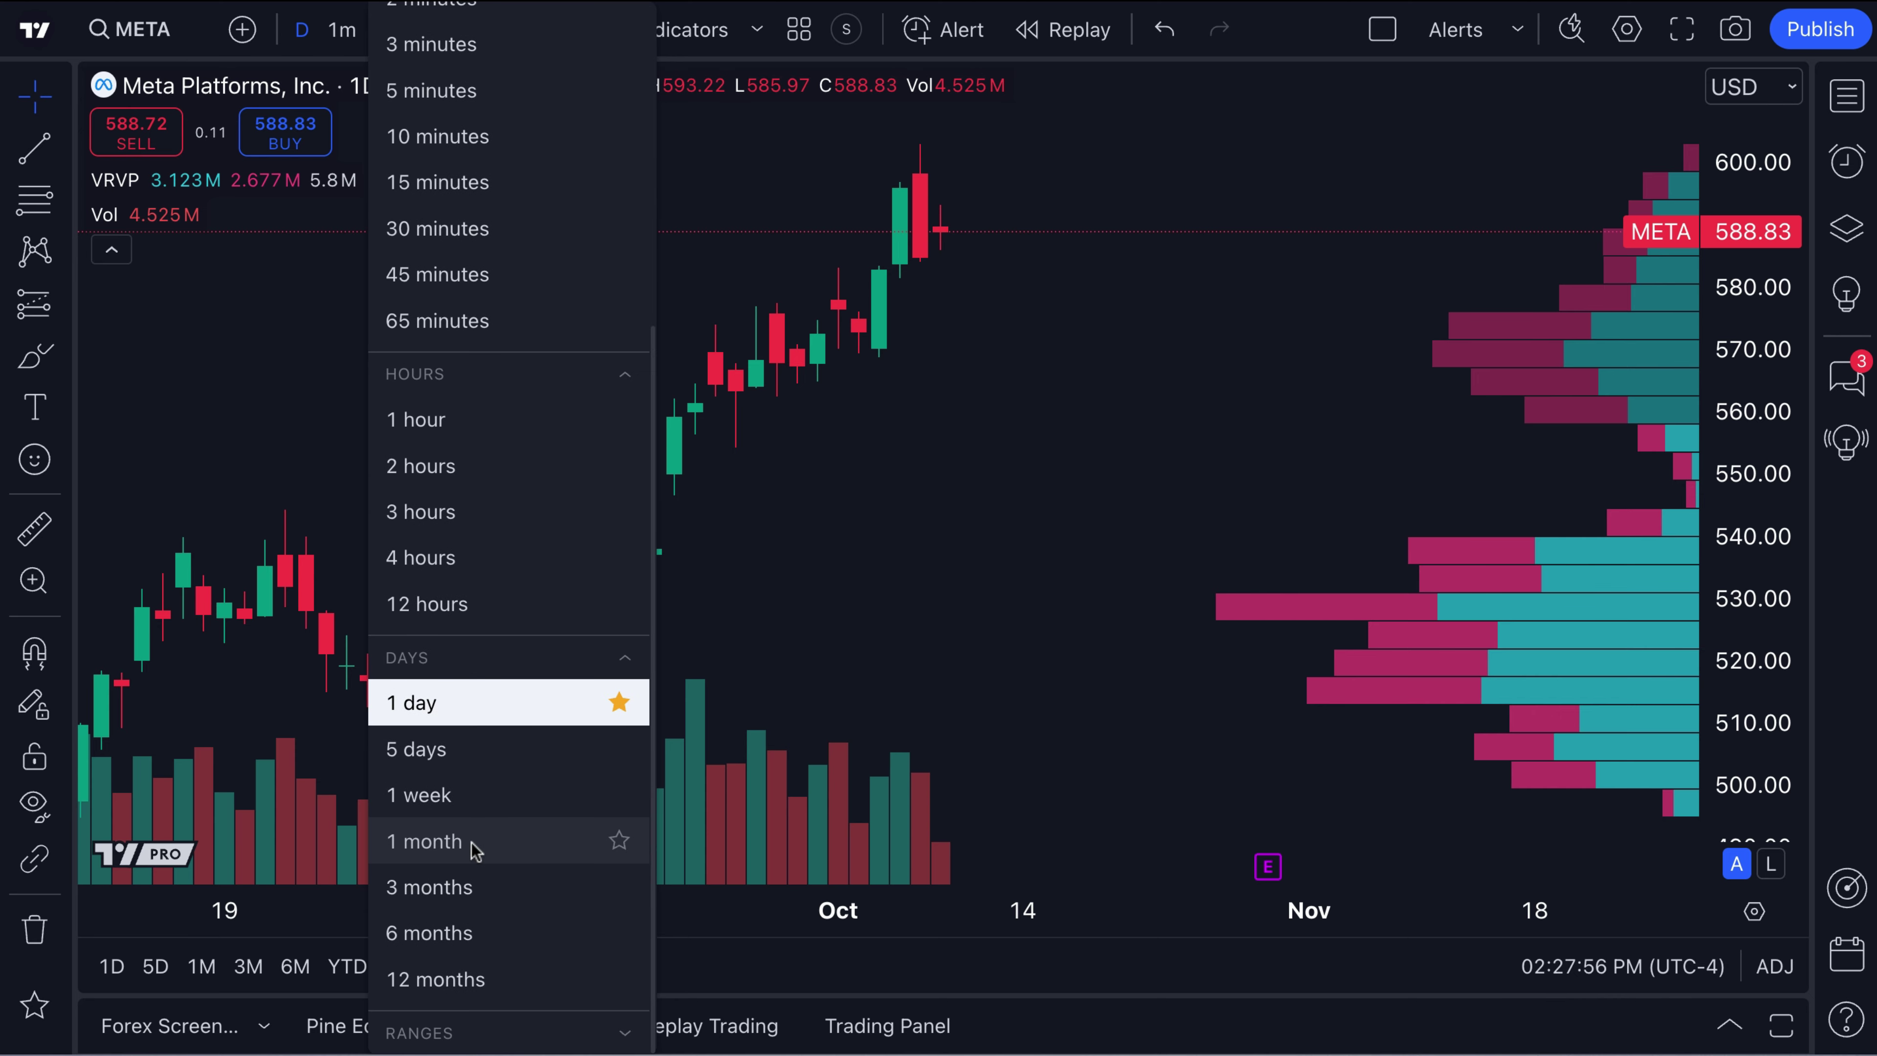
{"action": "left_click", "coordinate": [474, 840]}
{"action": "scroll", "coordinate": [1009, 619], "scroll_direction": "down", "scroll_amount": 5}
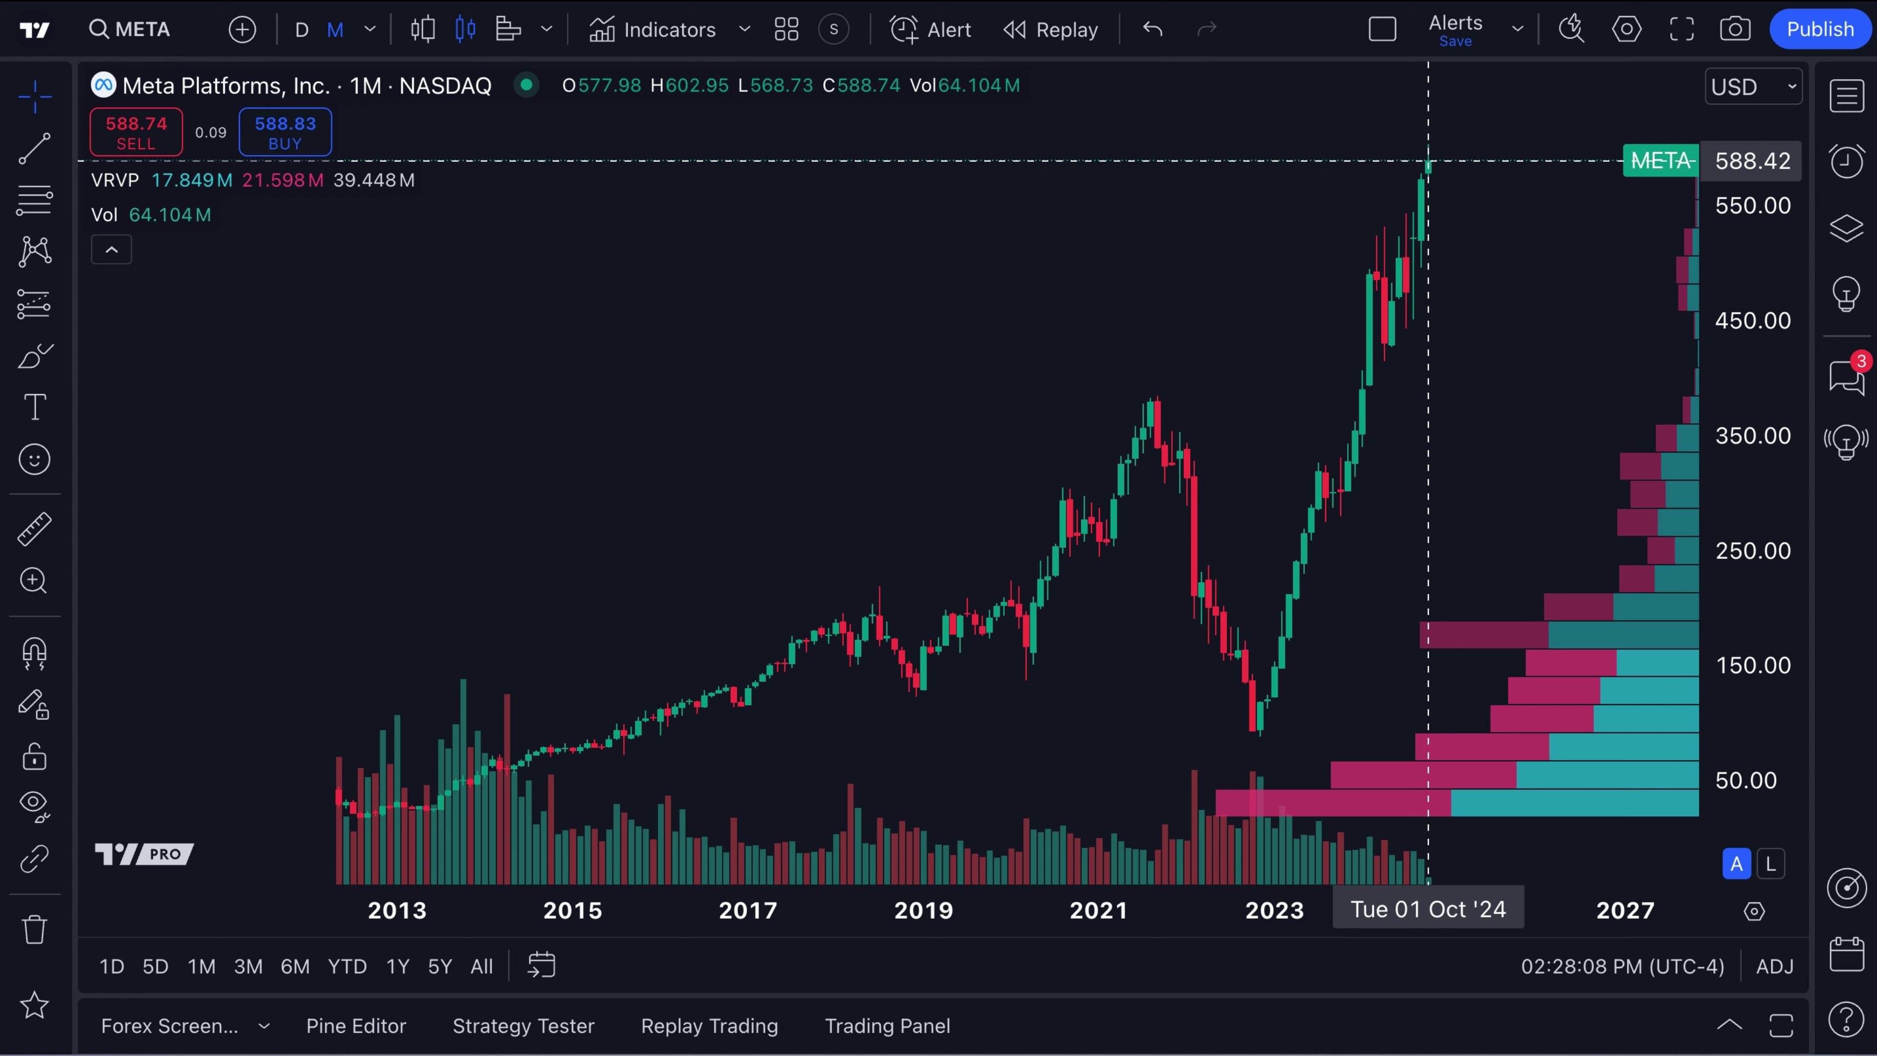
{"action": "scroll", "coordinate": [1190, 389], "scroll_direction": "up", "scroll_amount": 5}
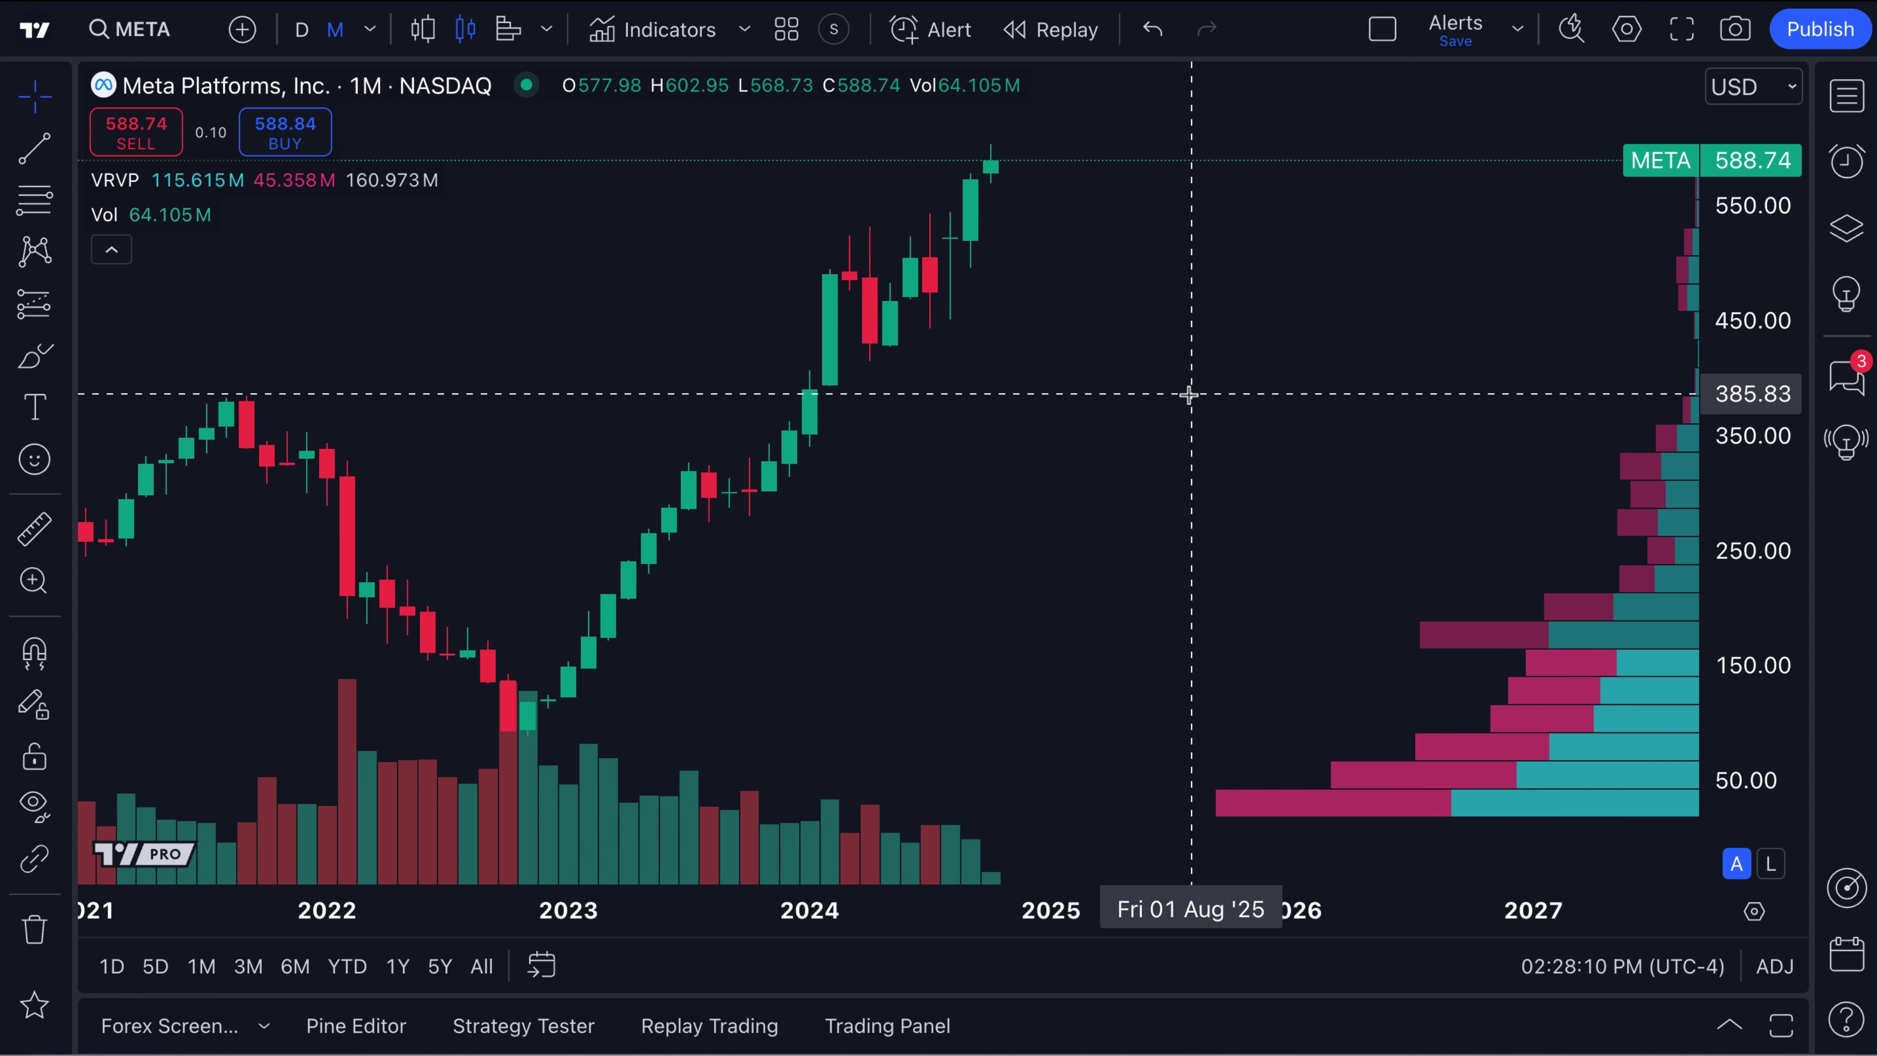
{"action": "left_click_drag", "start_coordinate": [909, 629], "coordinate": [1070, 653]}
{"action": "scroll", "coordinate": [1070, 653], "scroll_direction": "up", "scroll_amount": 2}
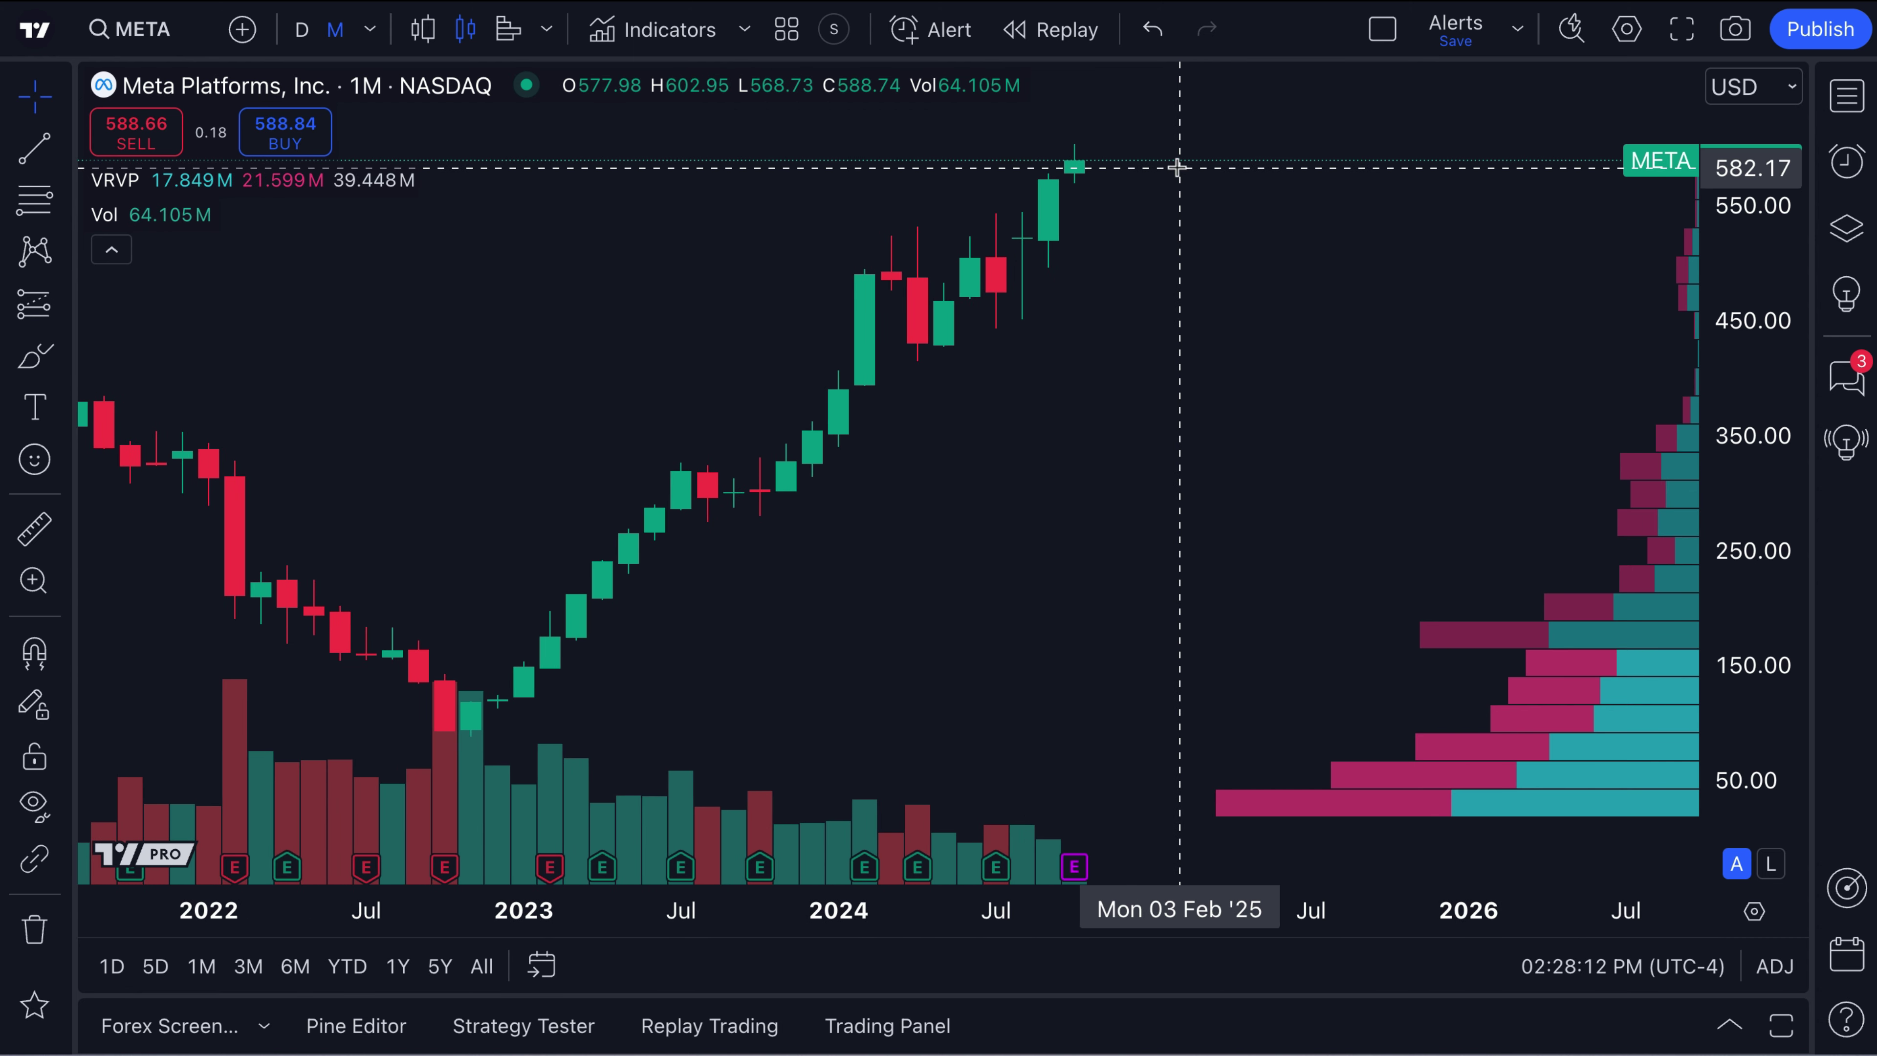
- Start a new META price alert near the latest candle's high and set its value to 602.95
{"action": "right_click", "coordinate": [1114, 144]}
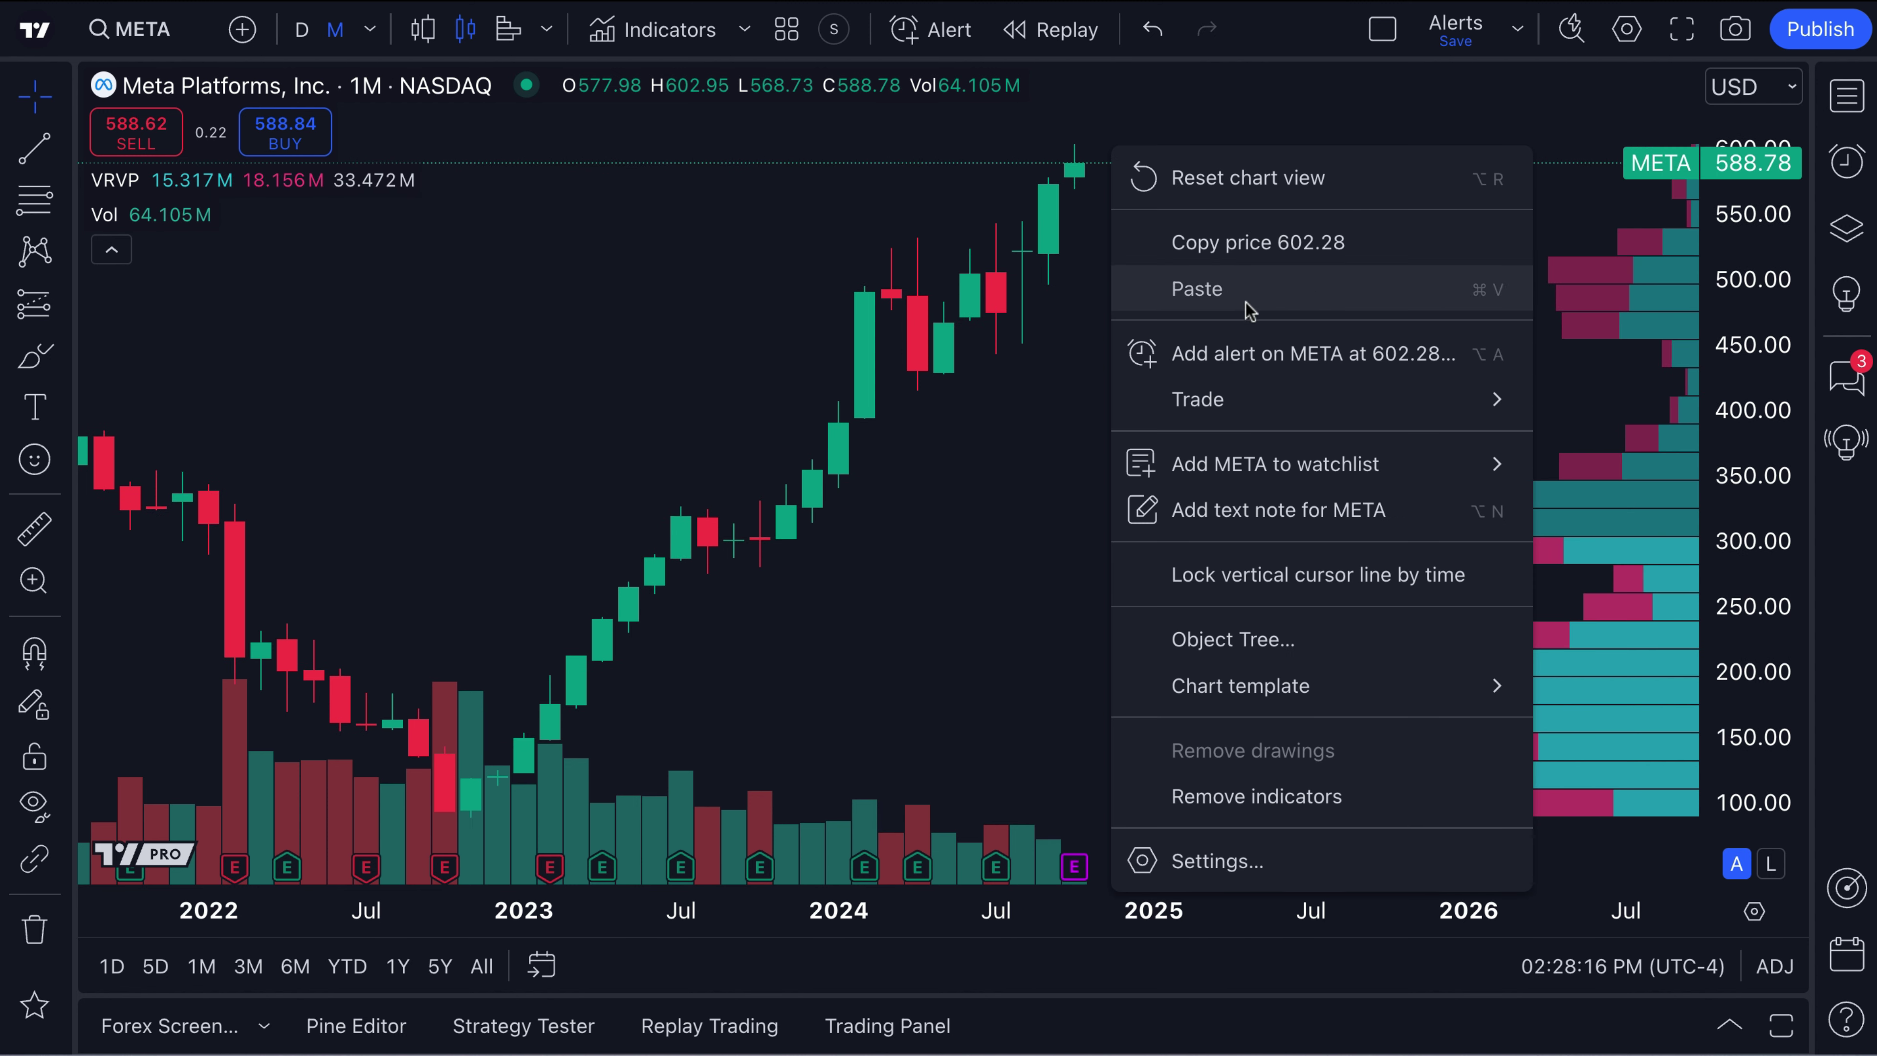
{"action": "left_click", "coordinate": [1306, 363]}
{"action": "left_click", "coordinate": [1166, 399]}
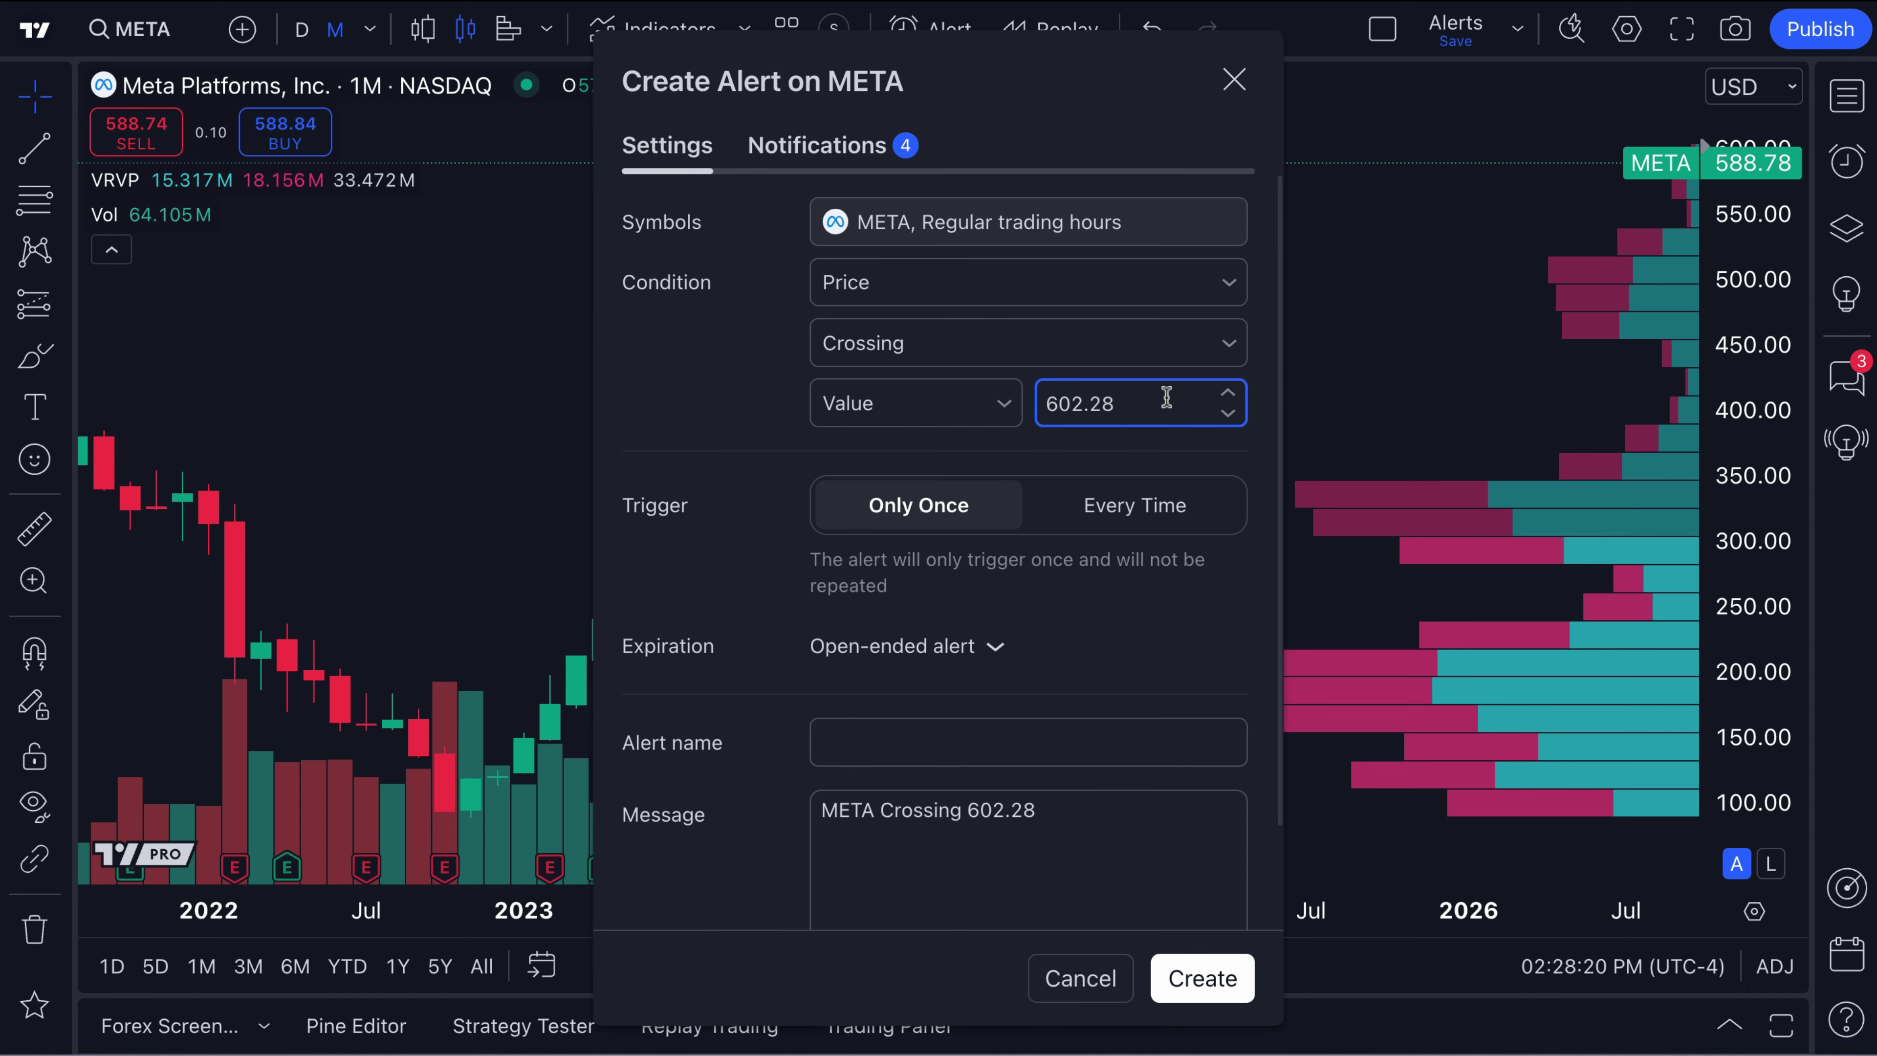
{"action": "key", "text": "BackSpace"}
{"action": "key", "text": "BackSpace"}
{"action": "type", "text": "95"}
- Set the alert condition to Crossing Up and its trigger to Only Once
{"action": "left_click", "coordinate": [1040, 352]}
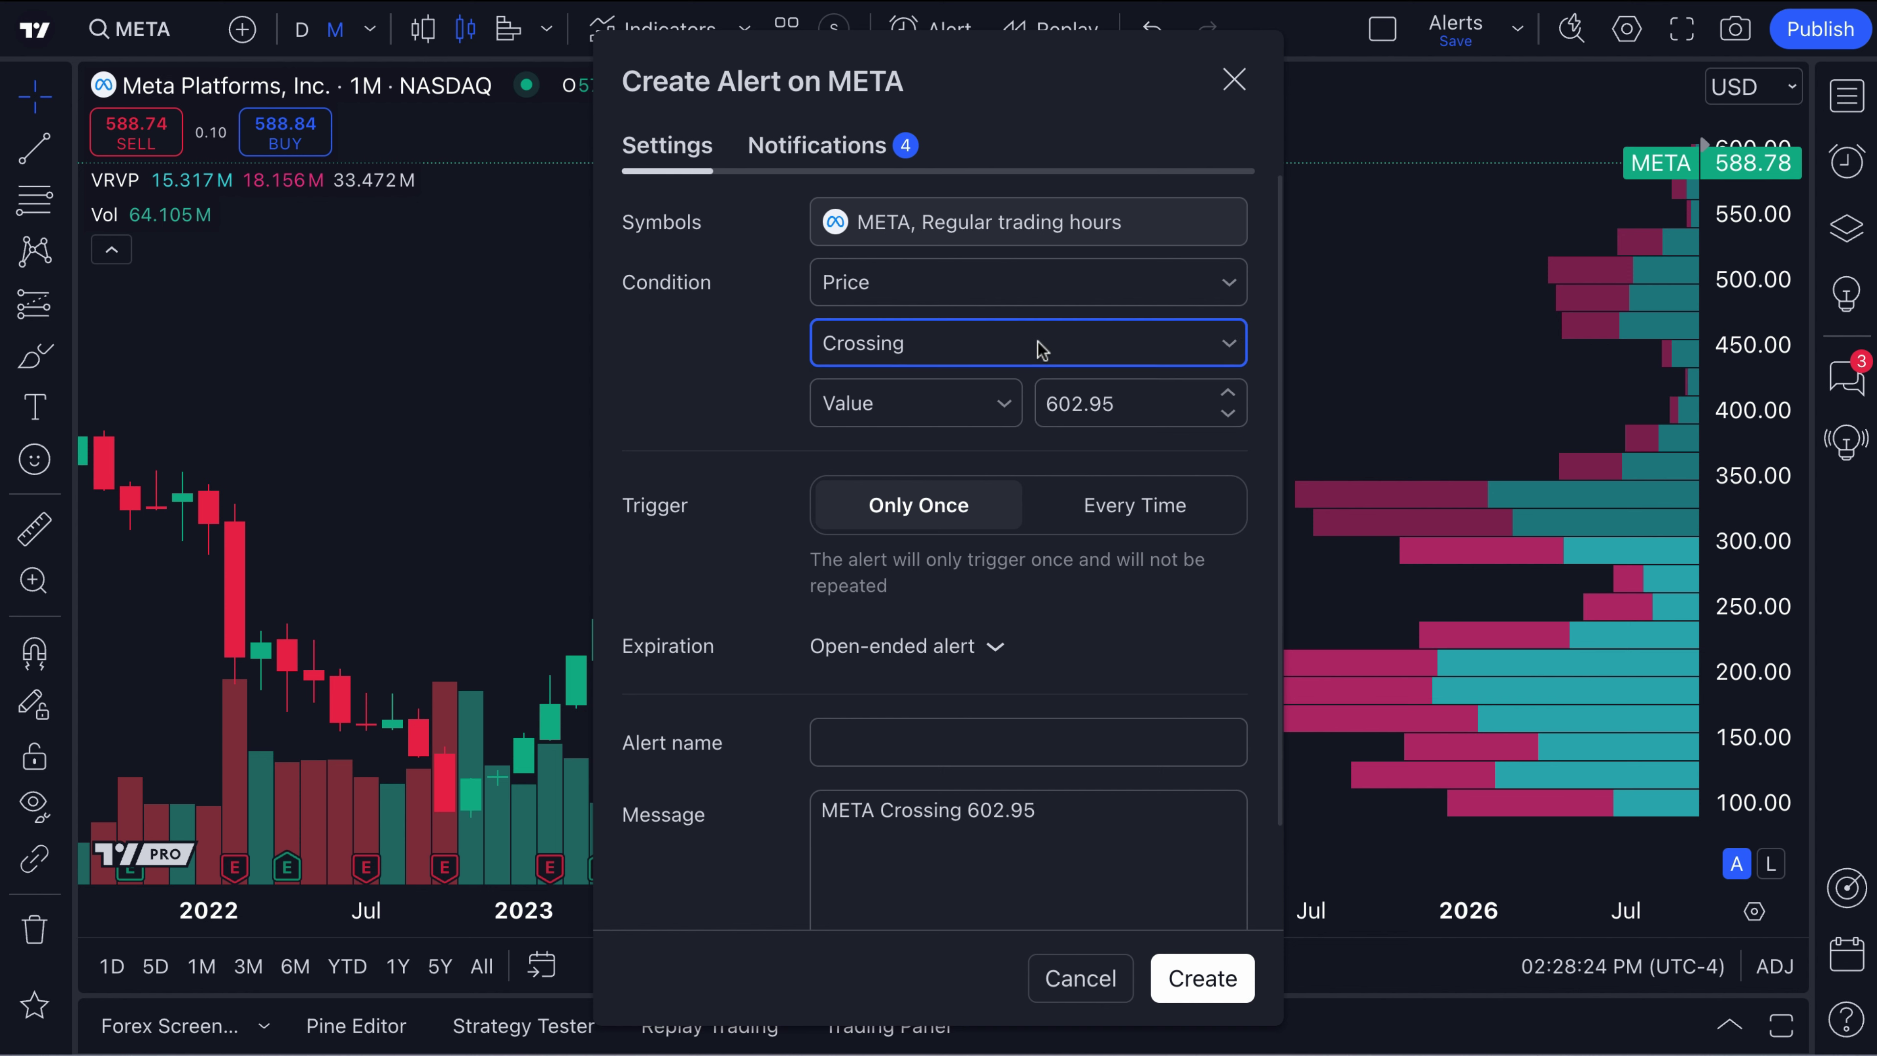
{"action": "left_click", "coordinate": [1011, 453]}
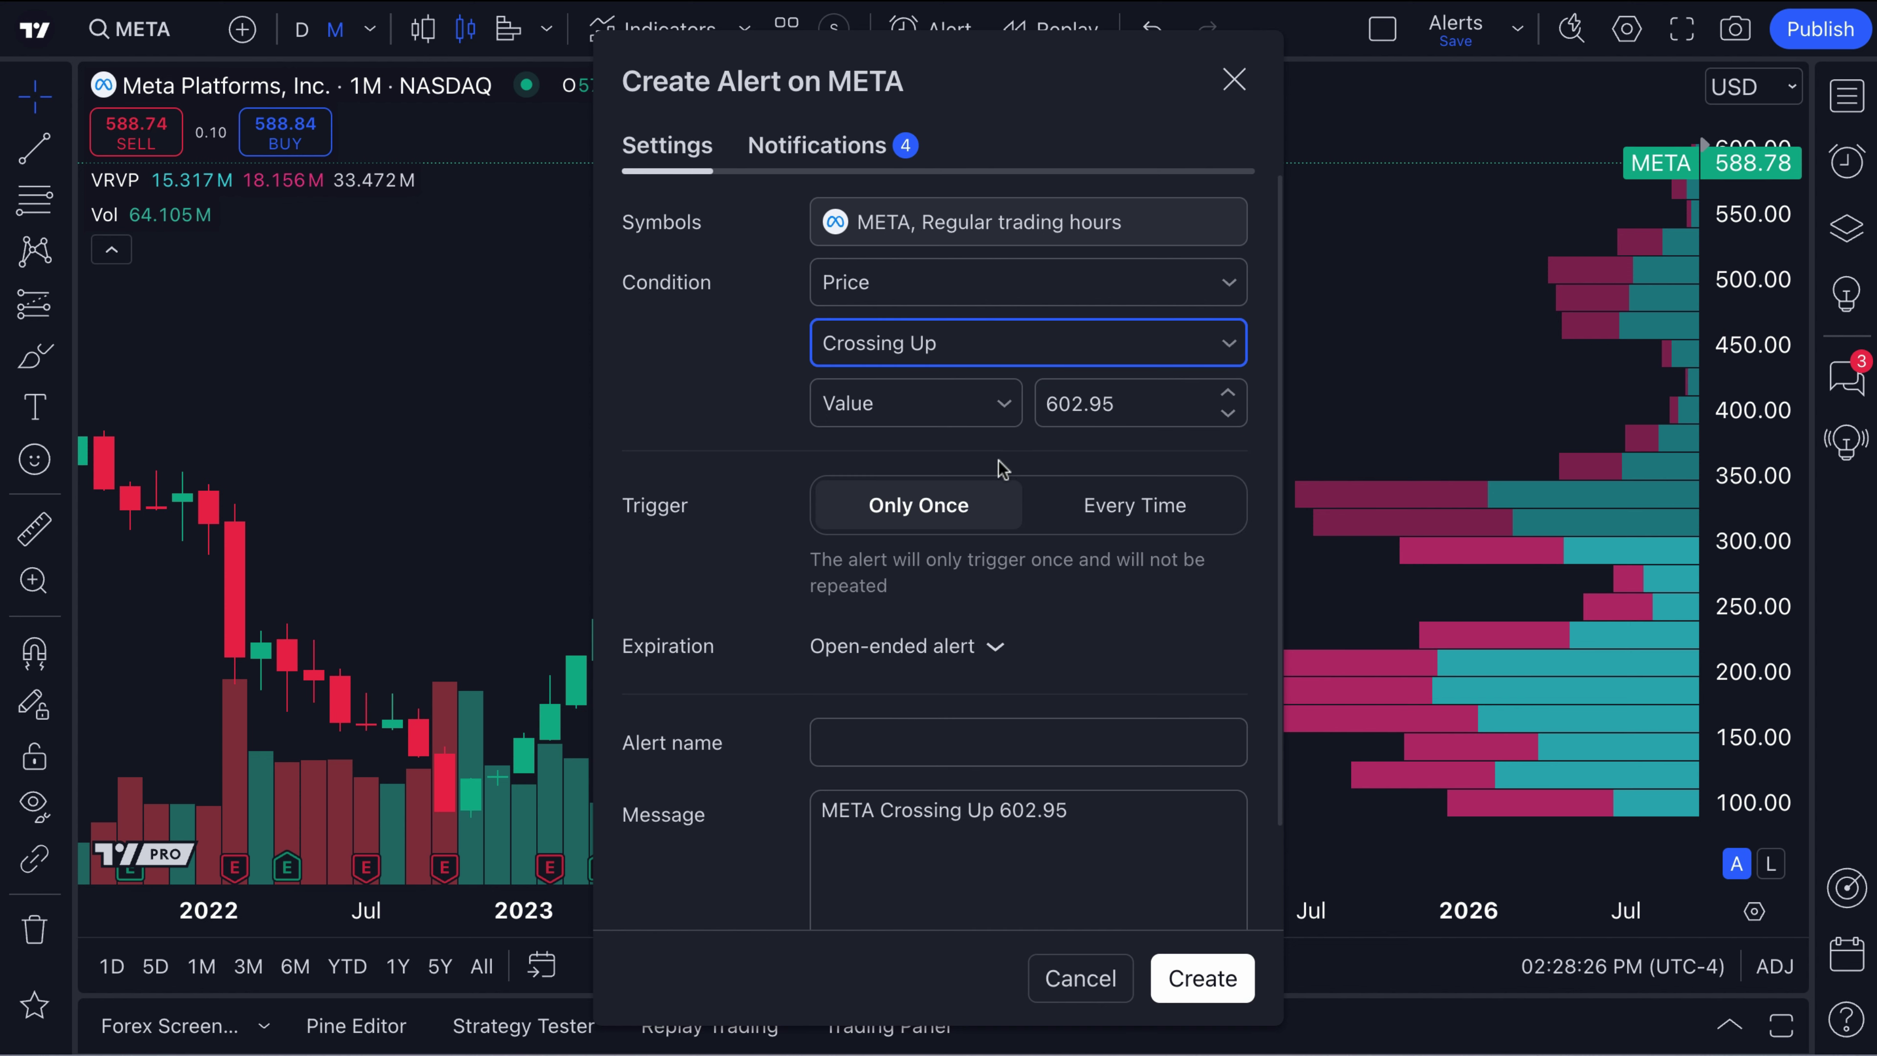
{"action": "left_click", "coordinate": [1157, 402]}
{"action": "left_click_drag", "start_coordinate": [1157, 402], "coordinate": [1040, 411]}
{"action": "left_click", "coordinate": [1089, 401]}
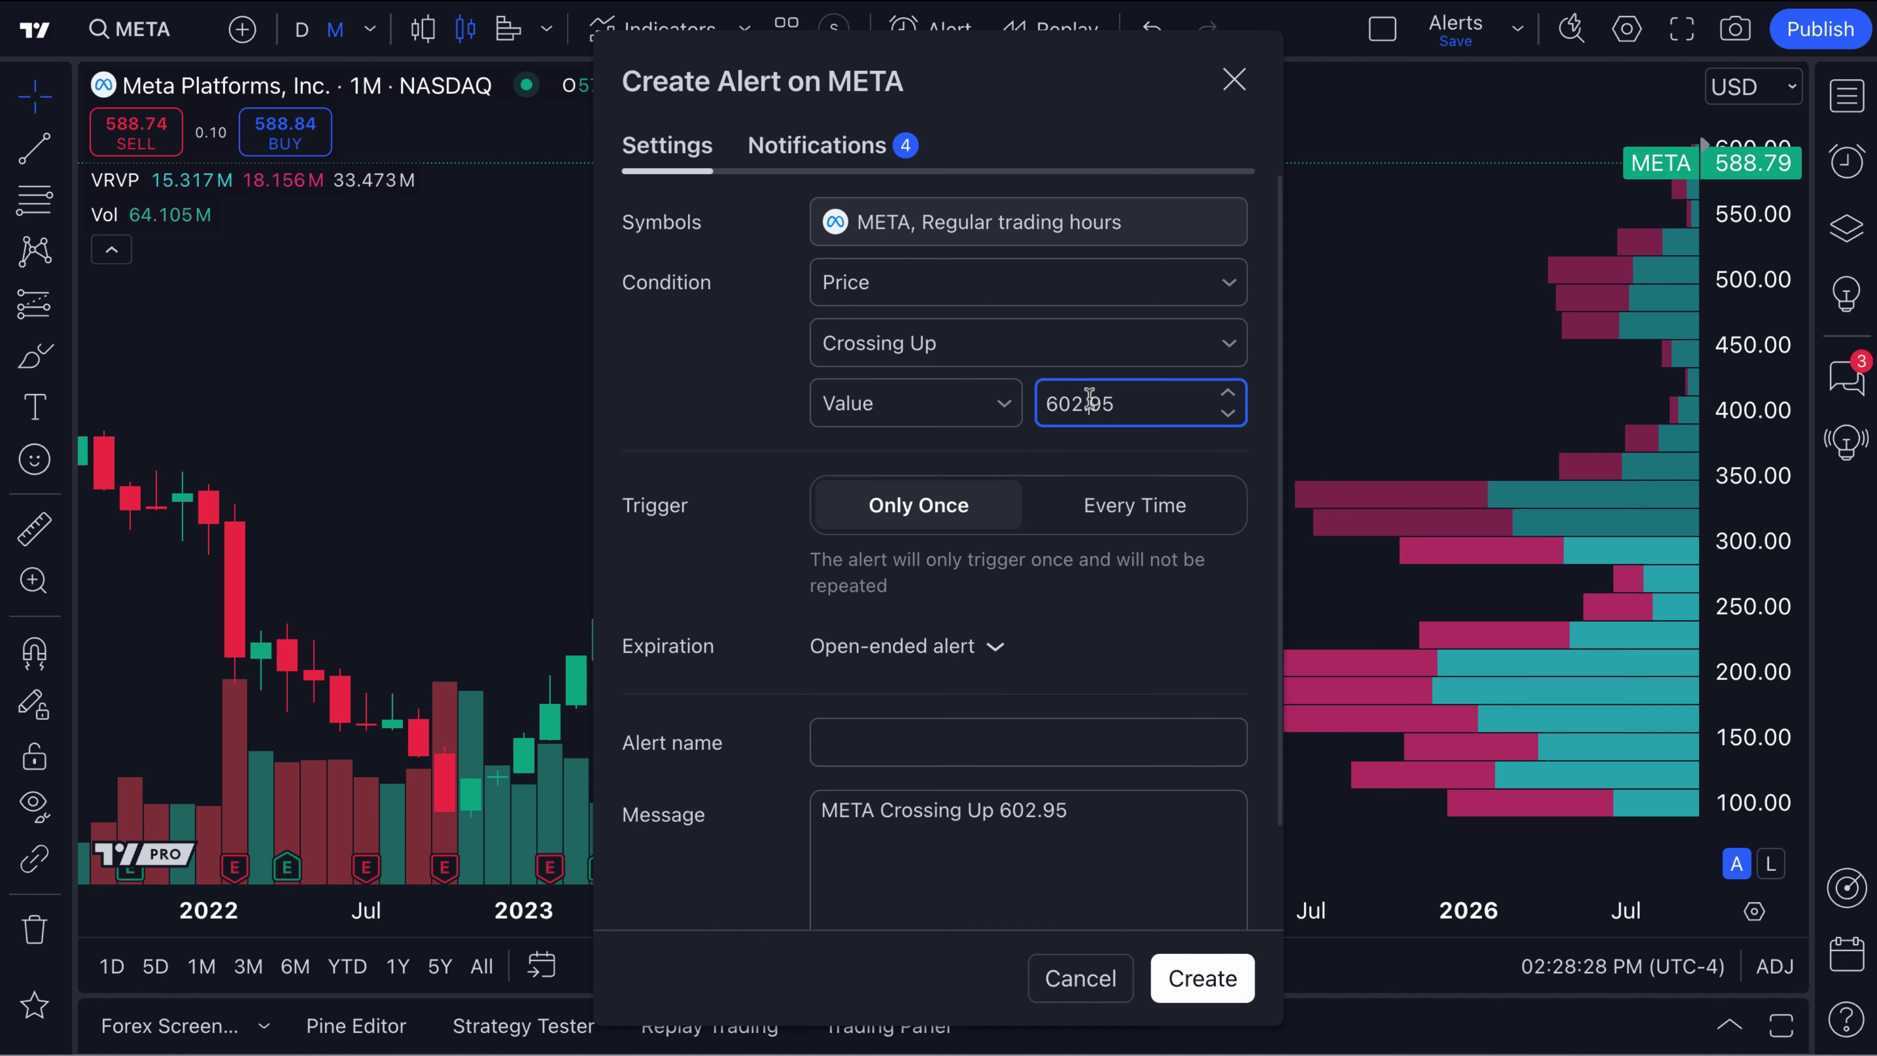
{"action": "left_click", "coordinate": [917, 512]}
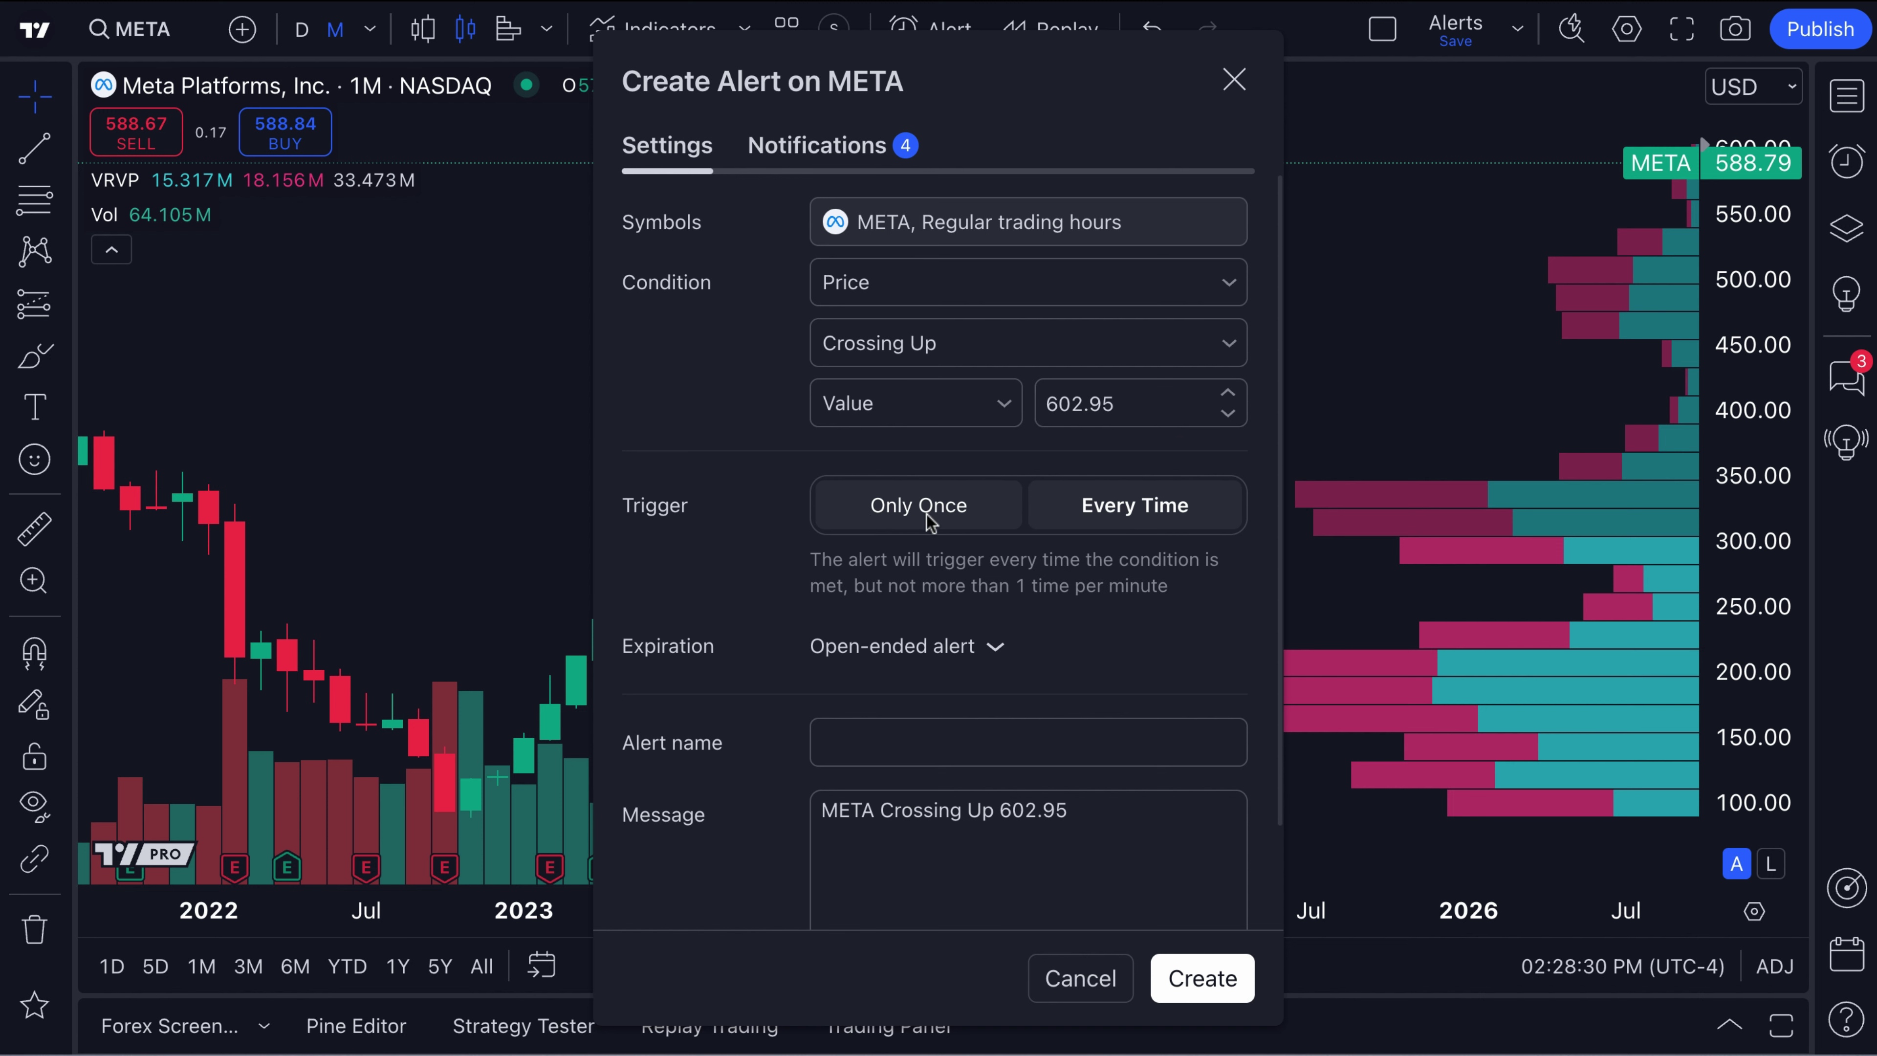
{"action": "left_click", "coordinate": [927, 510]}
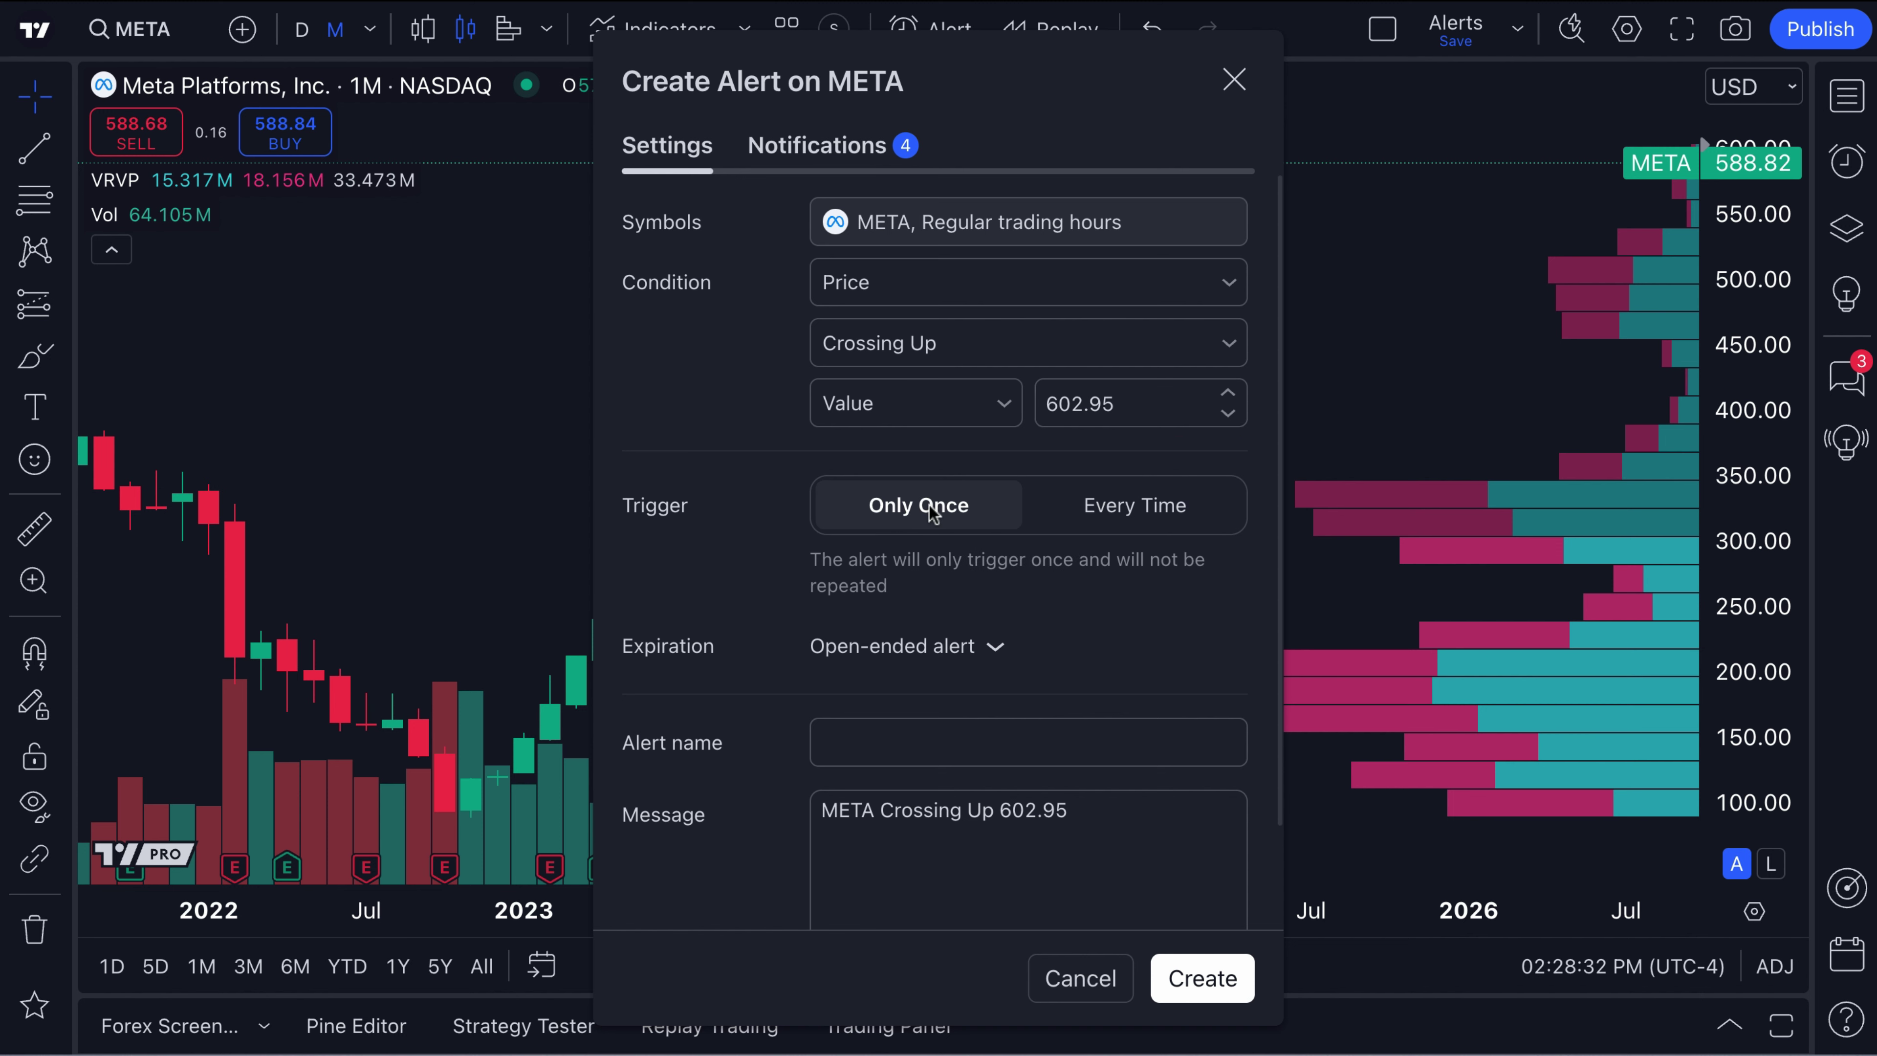
- Examine the alert's expiration date and time options, leaving it as an open-ended alert
{"action": "scroll", "coordinate": [946, 700], "scroll_direction": "down", "scroll_amount": 3}
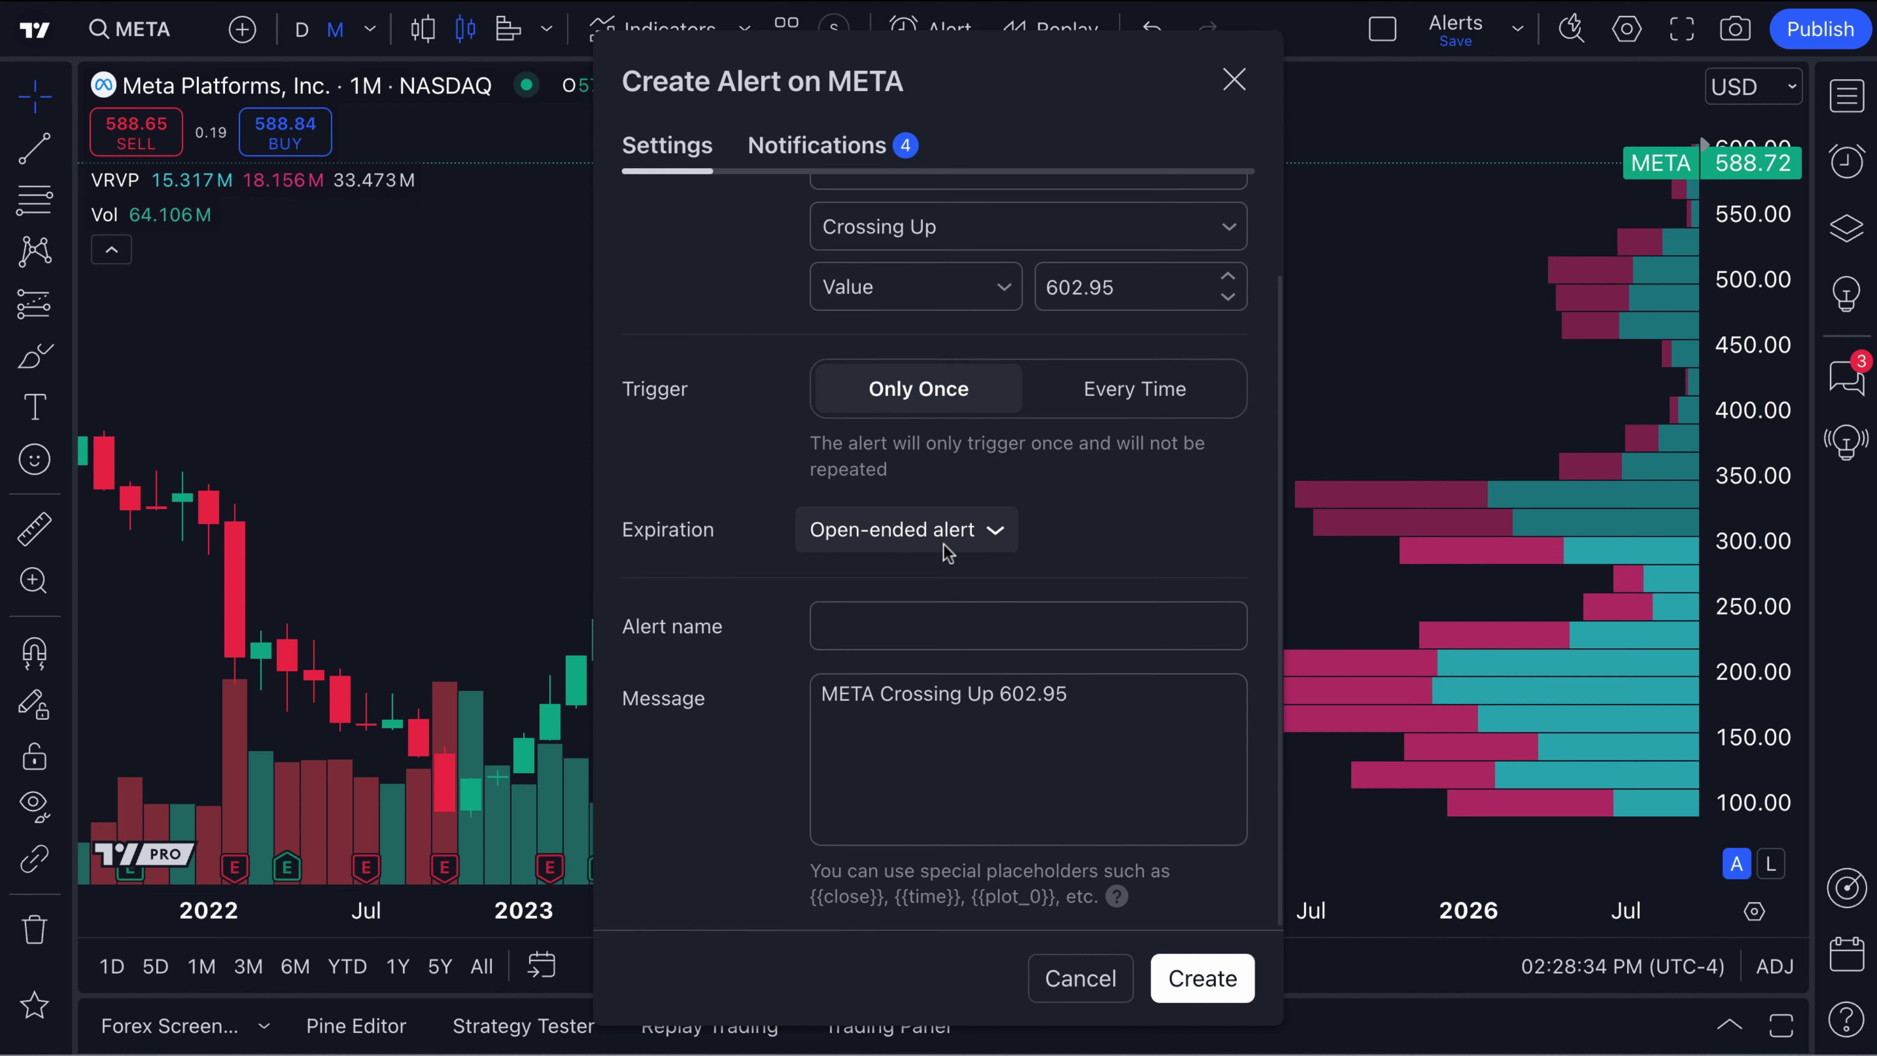
{"action": "left_click", "coordinate": [948, 546]}
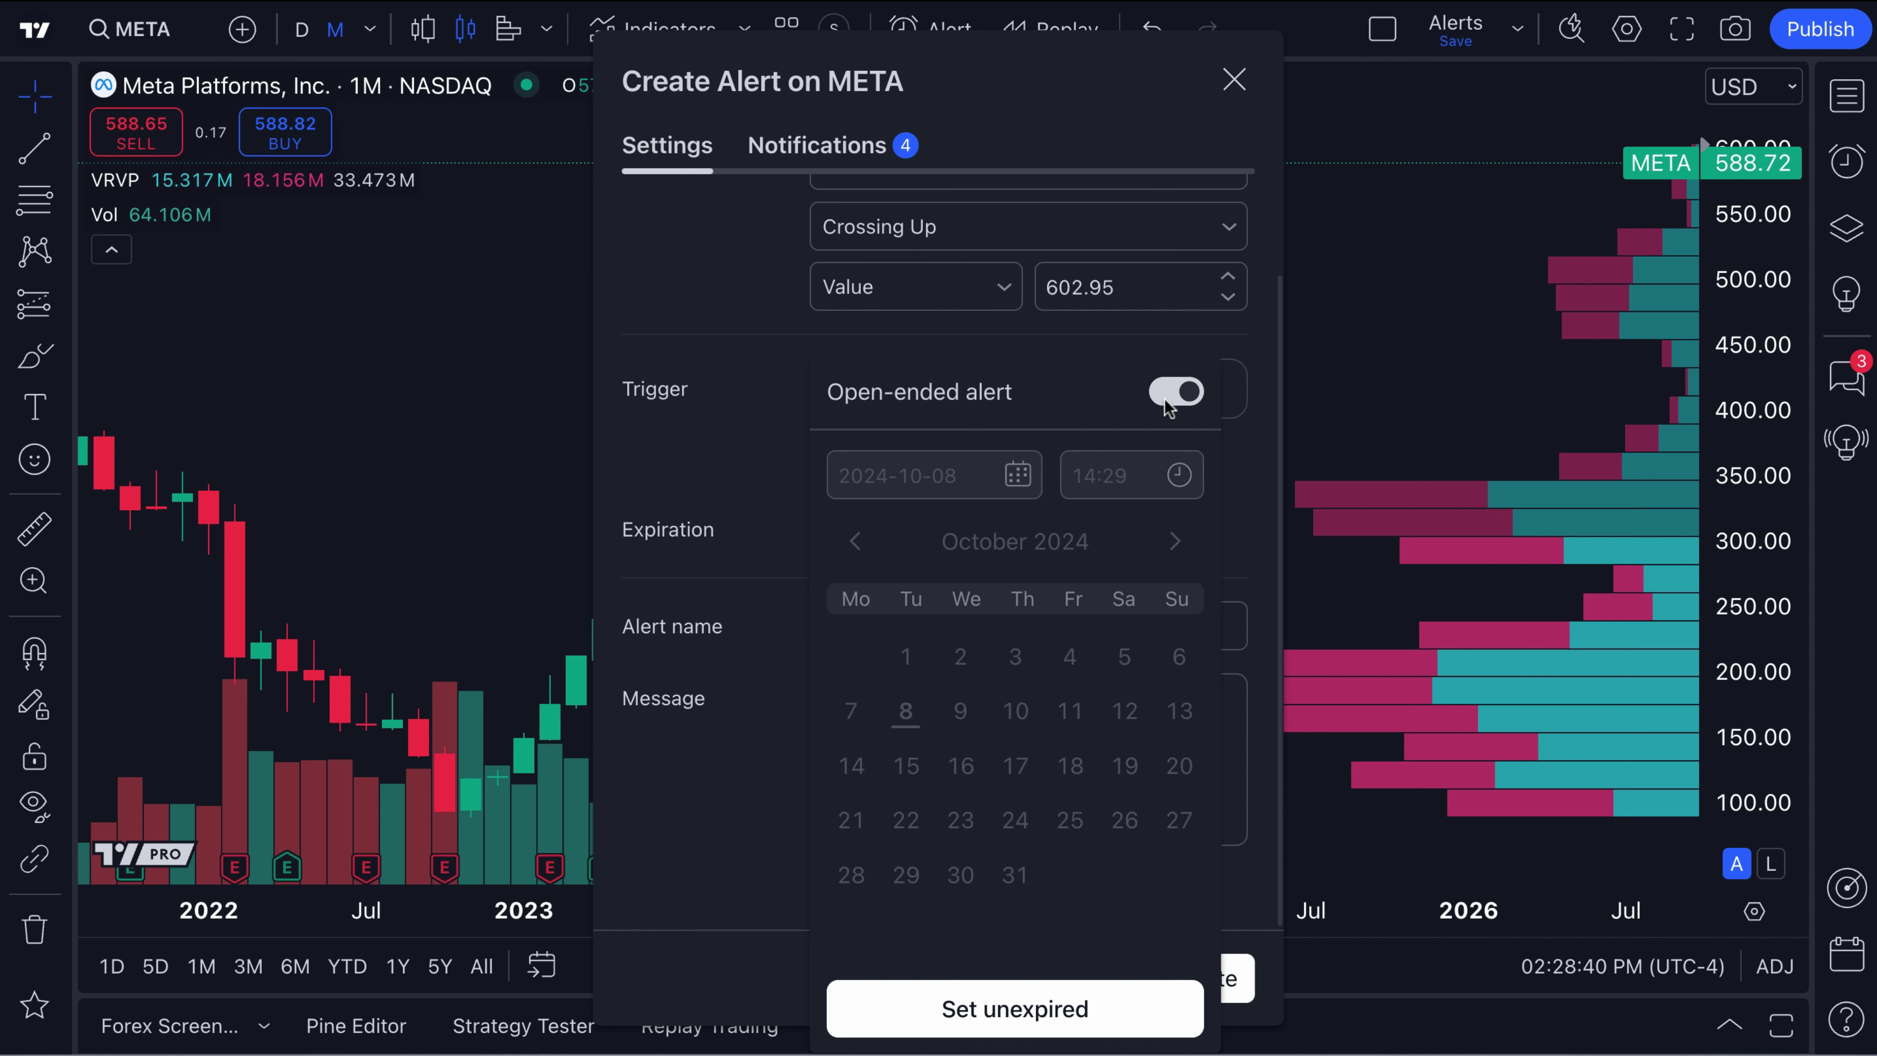
{"action": "left_click", "coordinate": [1176, 391]}
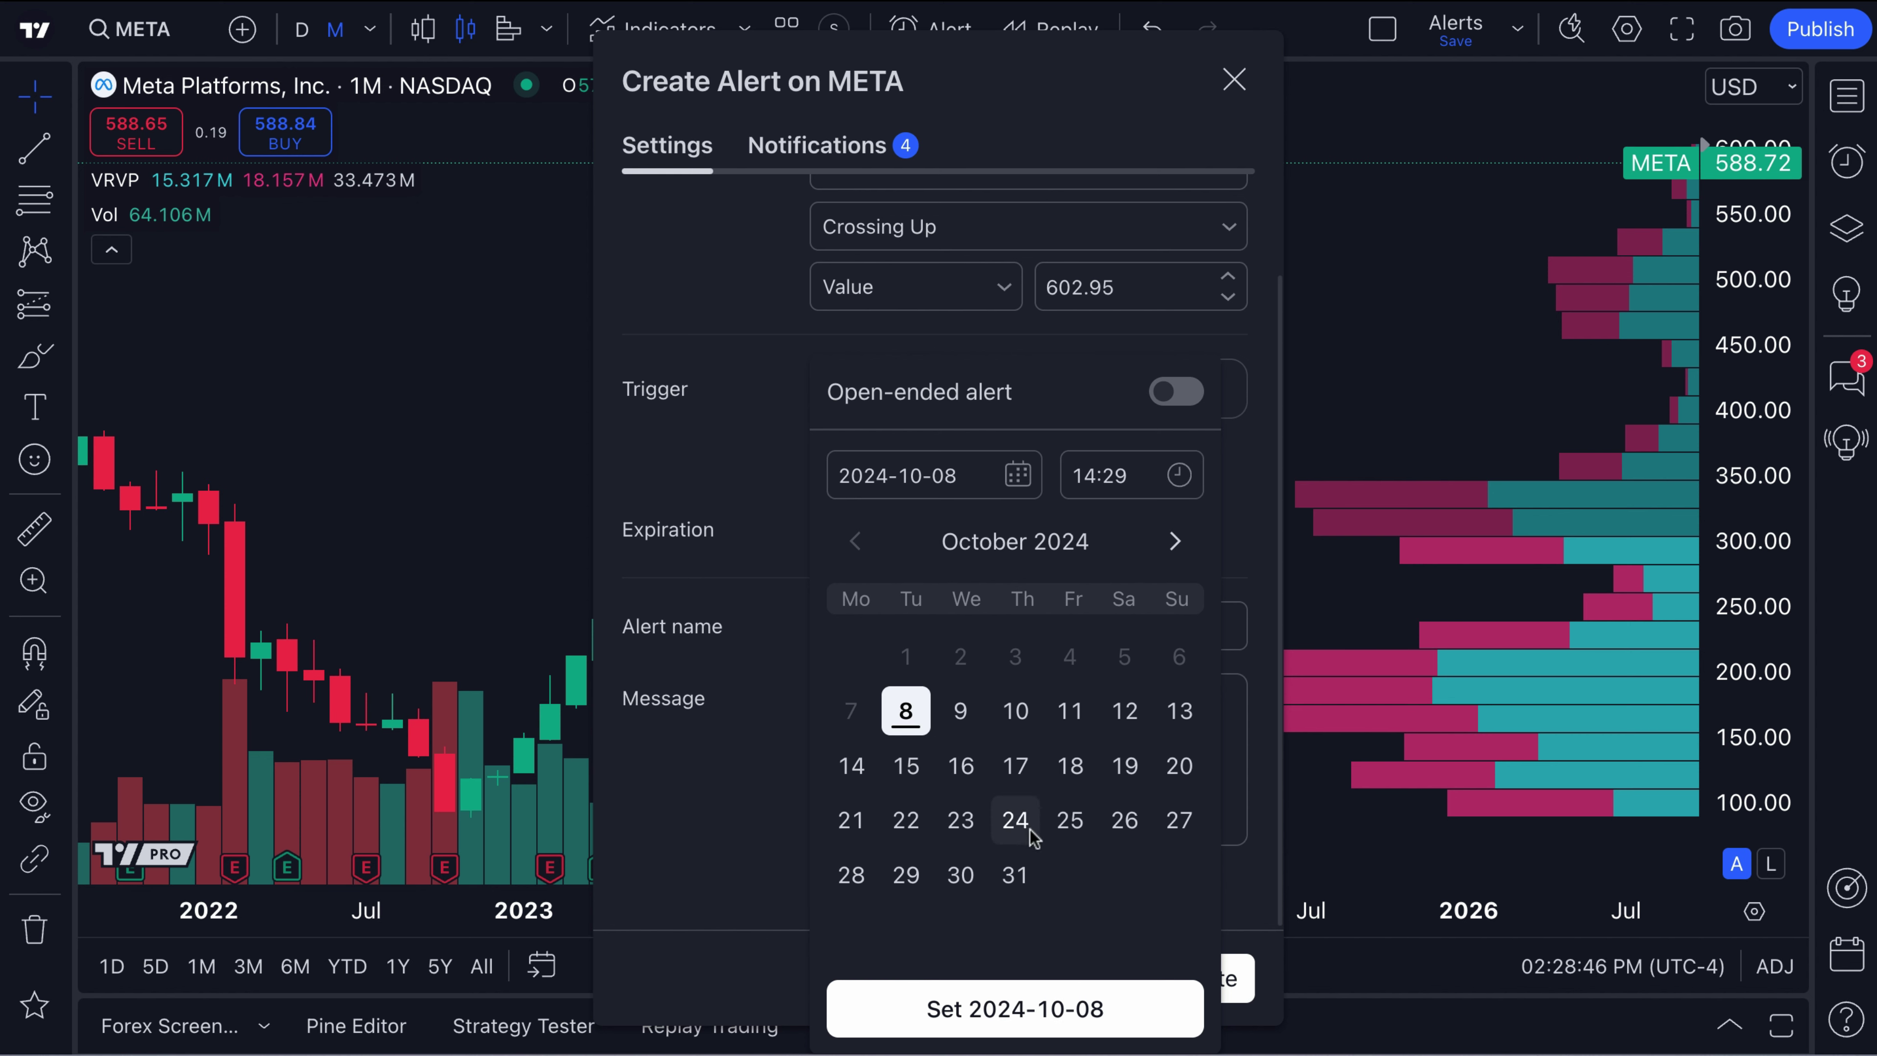
{"action": "left_click", "coordinate": [1180, 394]}
{"action": "left_click", "coordinate": [654, 494]}
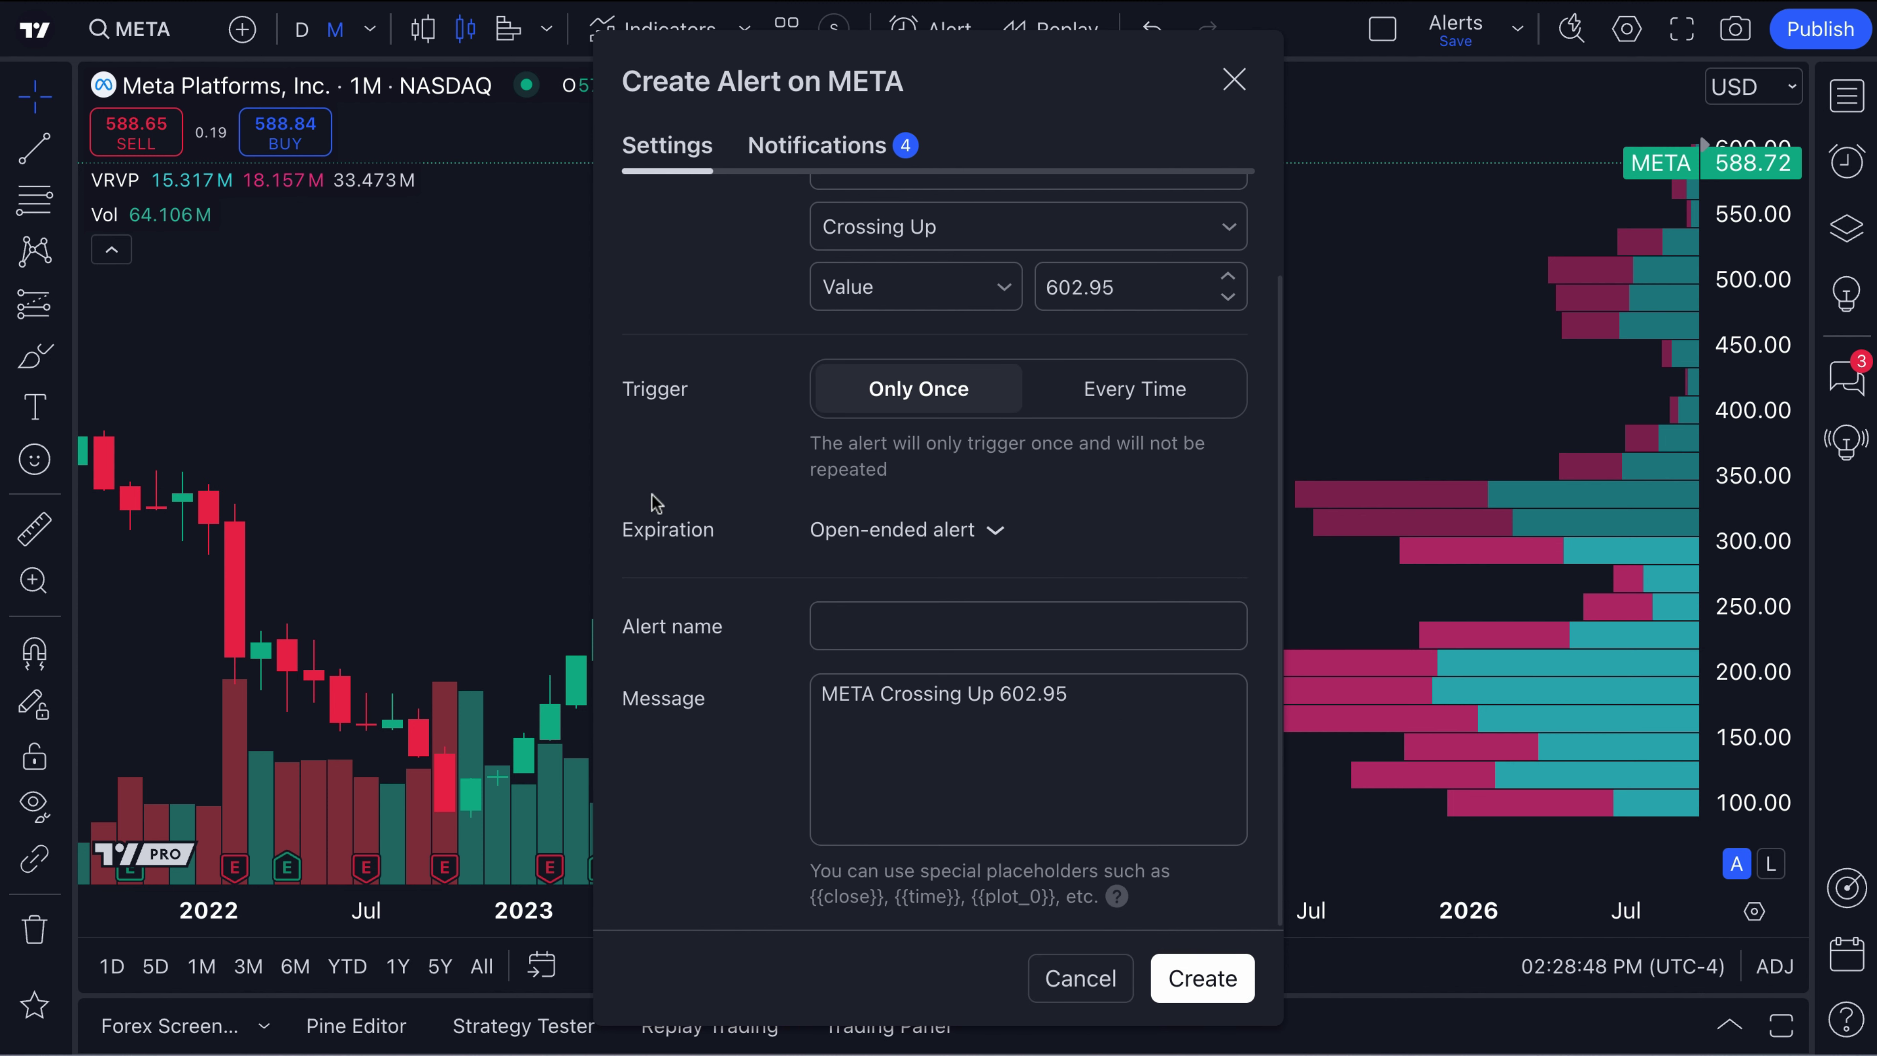
- Name the alert "Meta at all-time highs" and replace its message with "Meta just hit an all-time high - trade it?"
{"action": "left_click", "coordinate": [891, 623]}
{"action": "type", "text": "Me"}
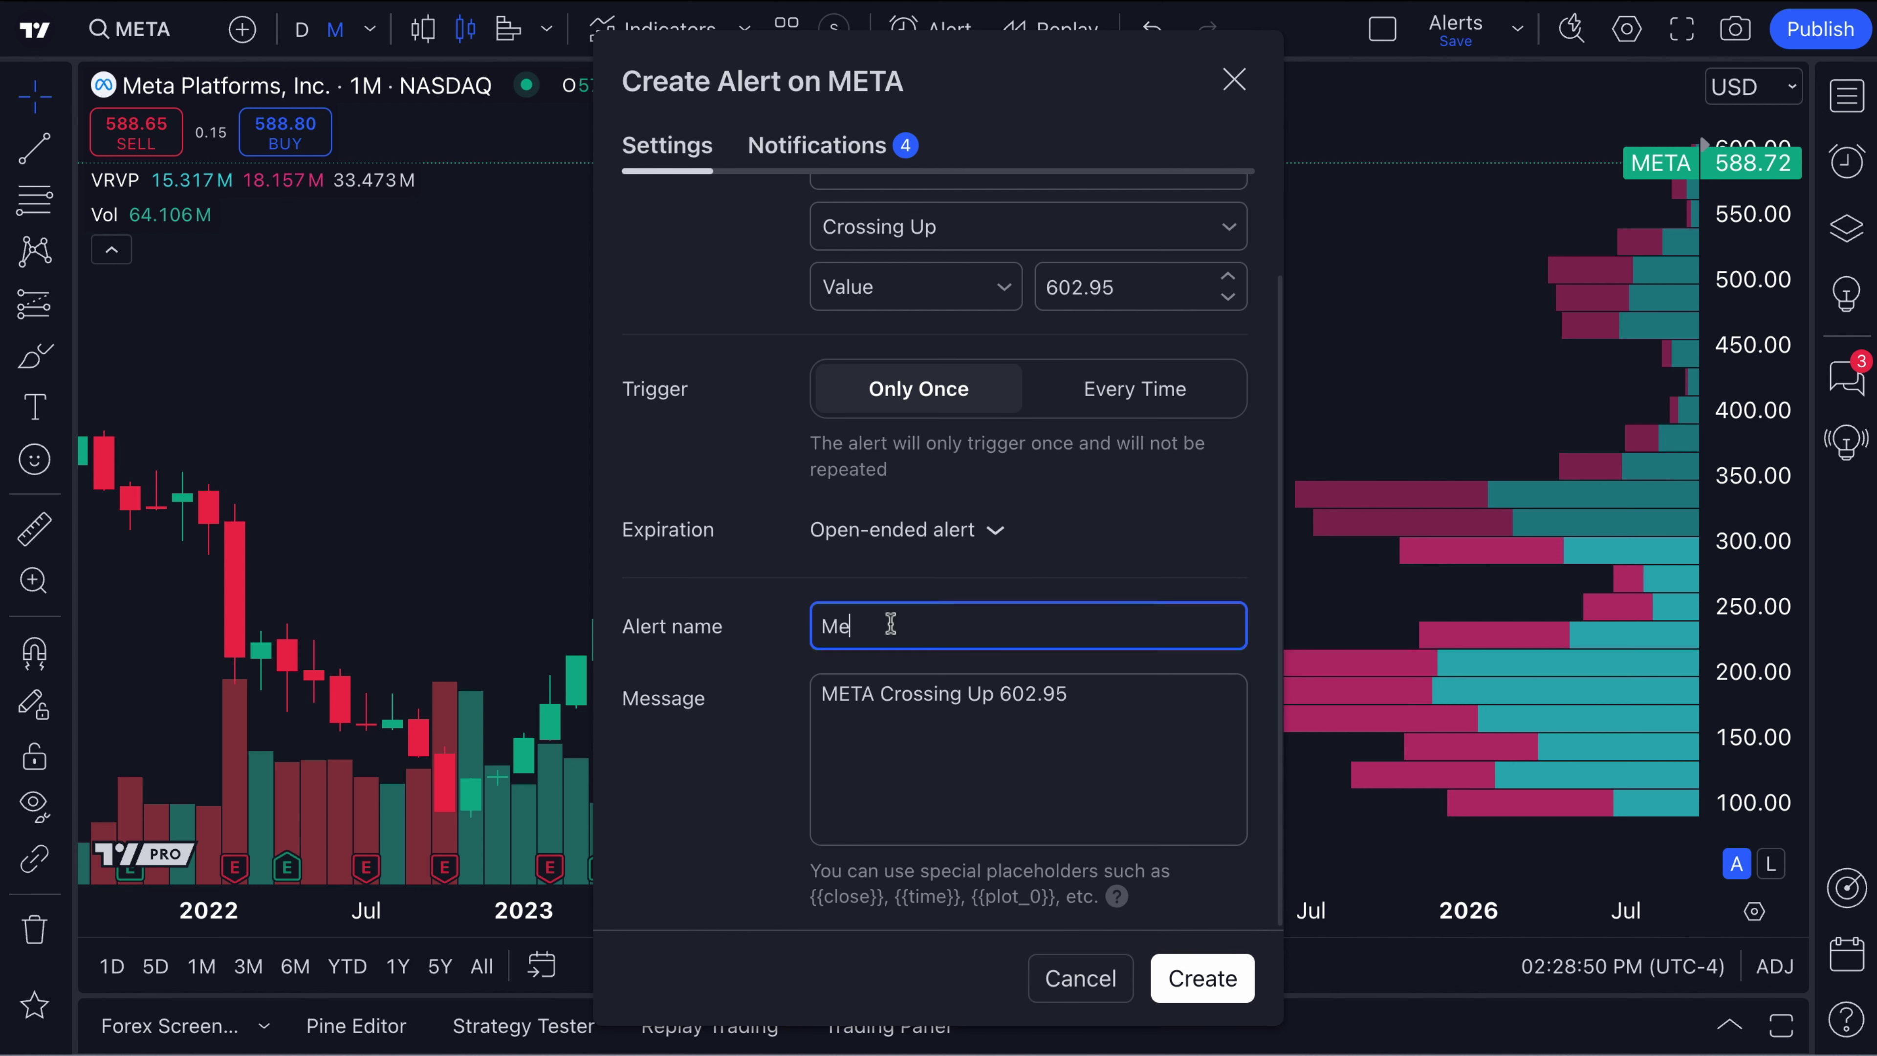
{"action": "type", "text": "ta at all-time highs"}
{"action": "triple_click", "coordinate": [889, 697]}
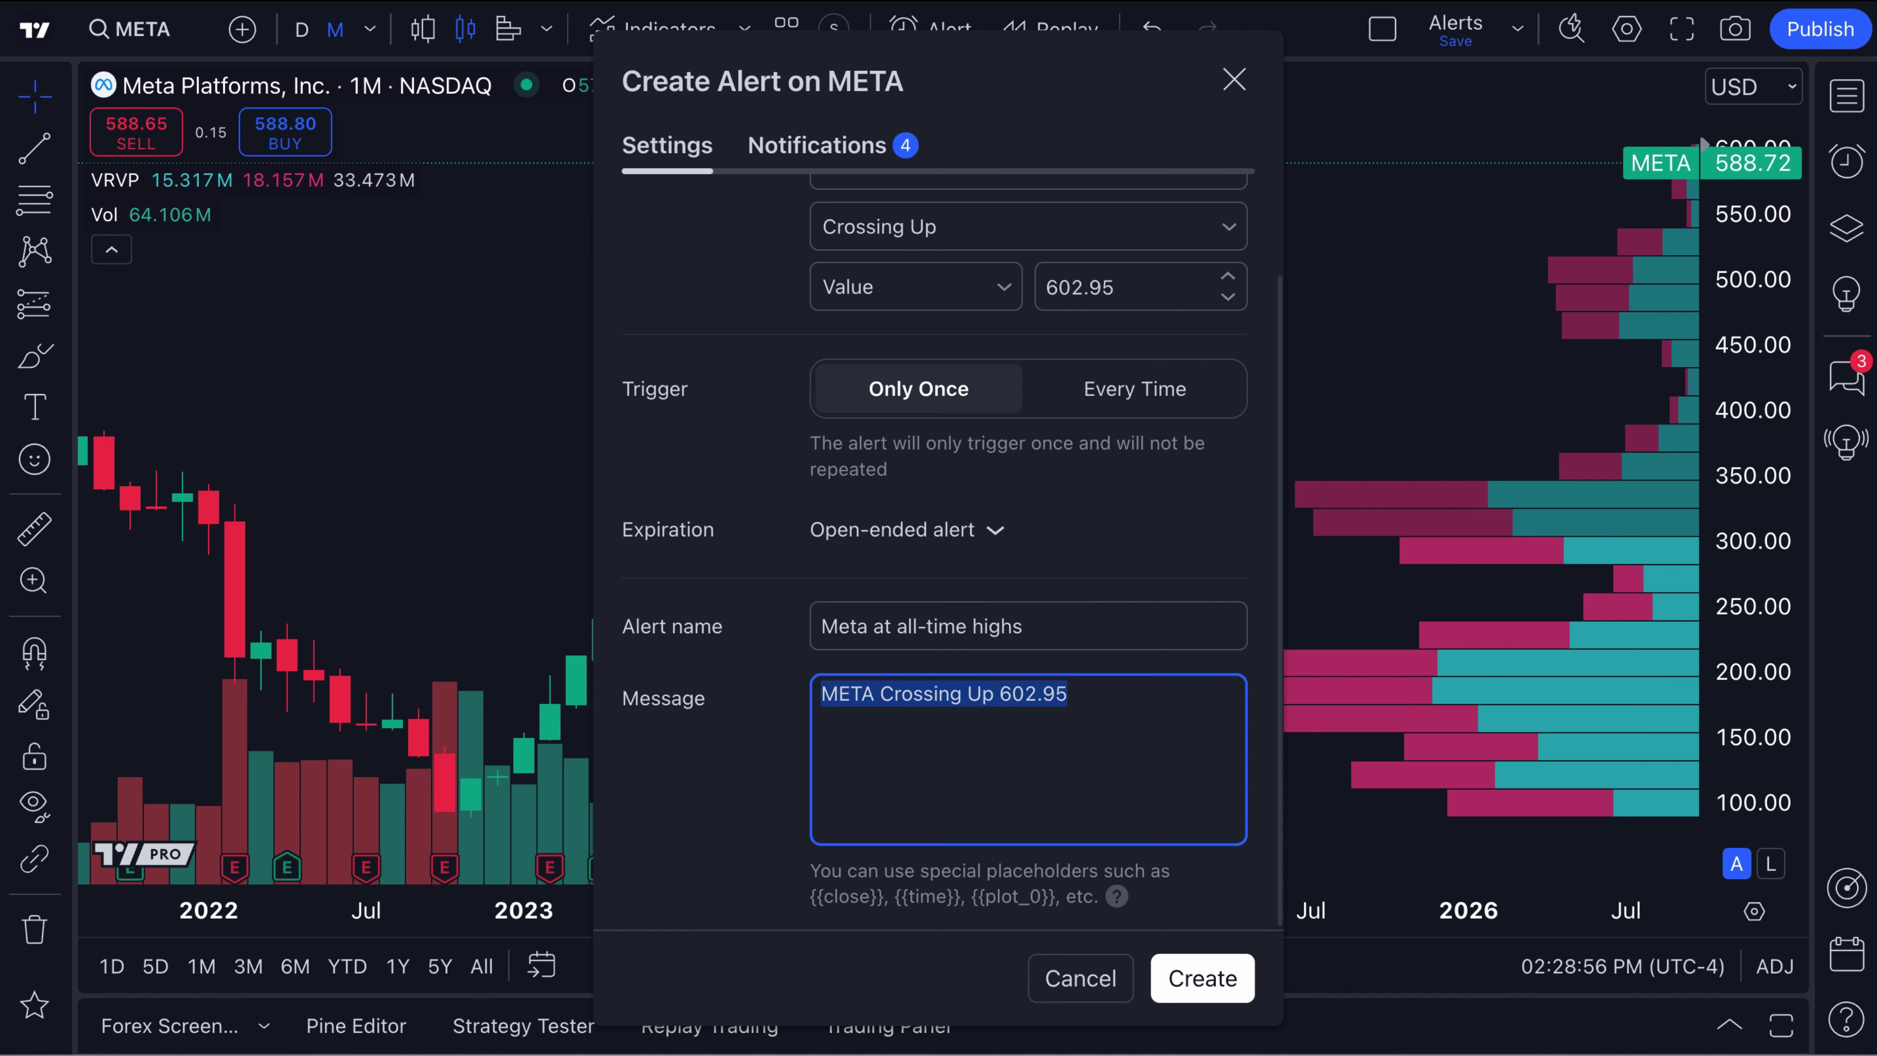
{"action": "type", "text": "Meta just hit an"}
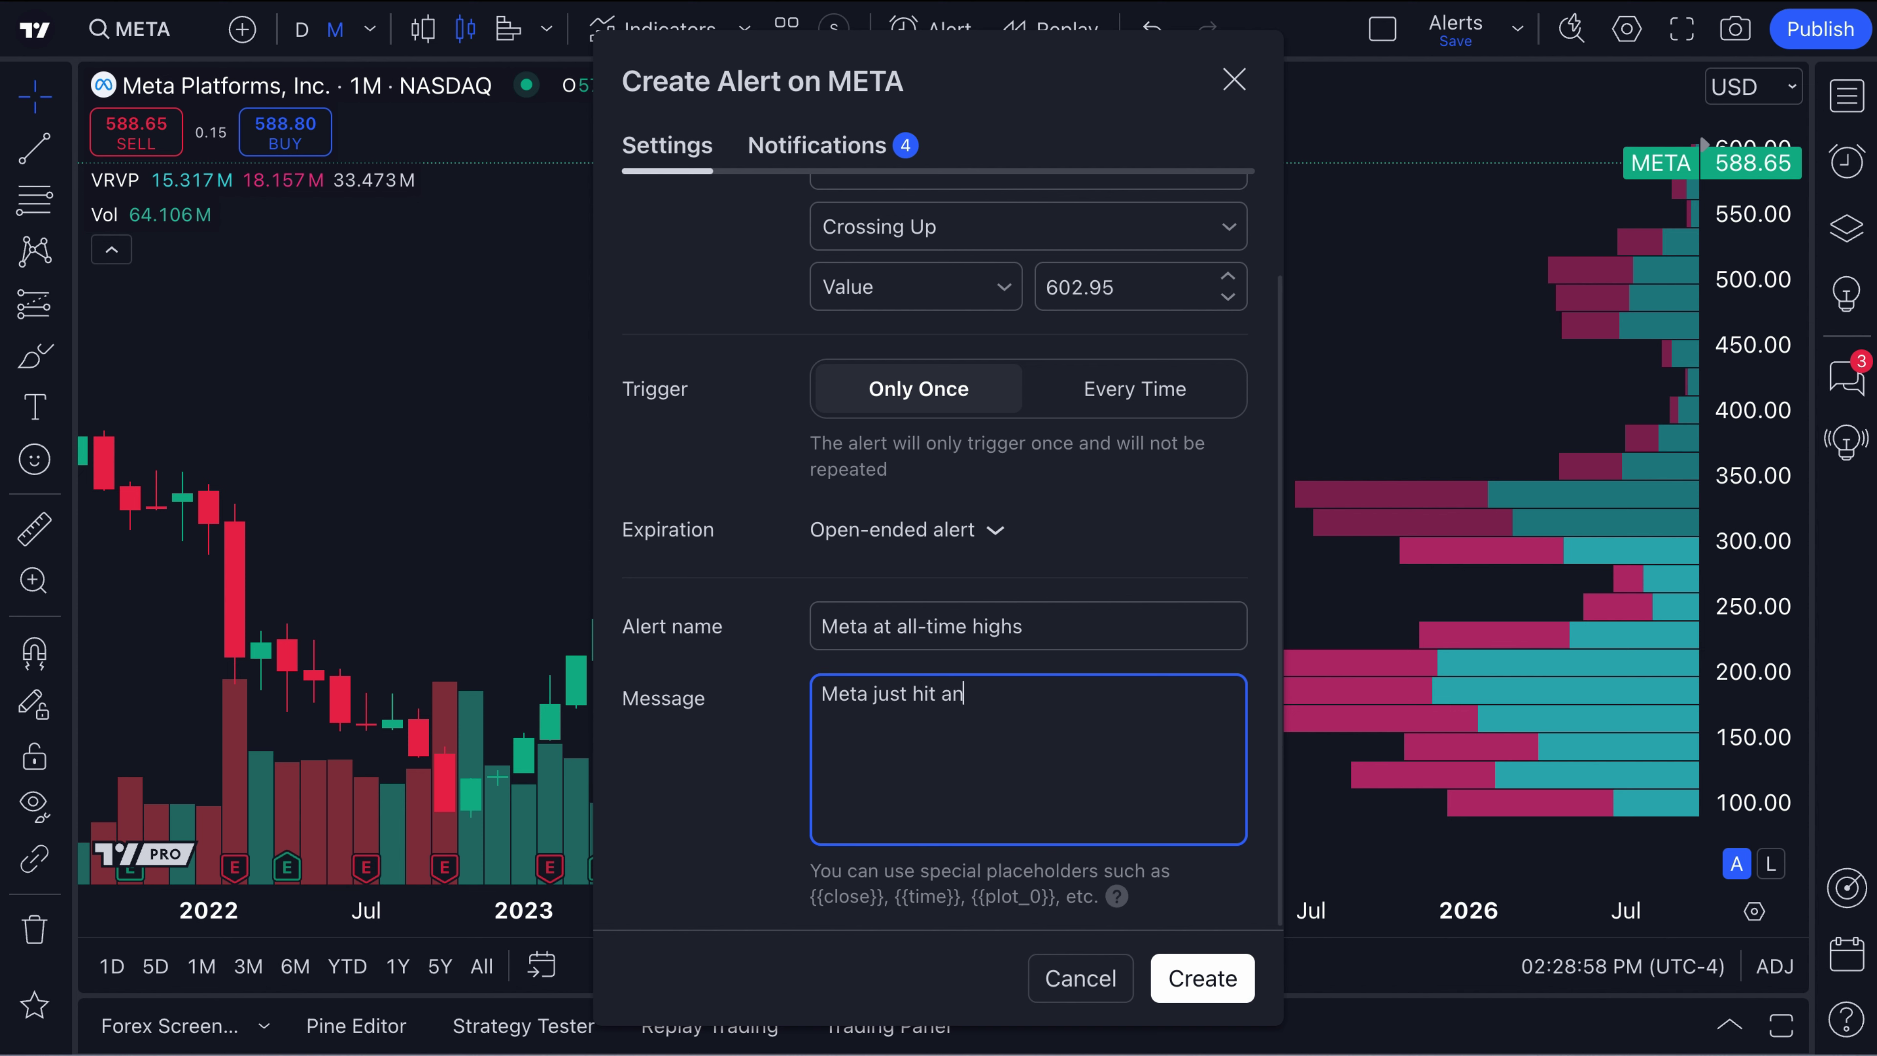
{"action": "type", "text": " all-time high - trade it?"}
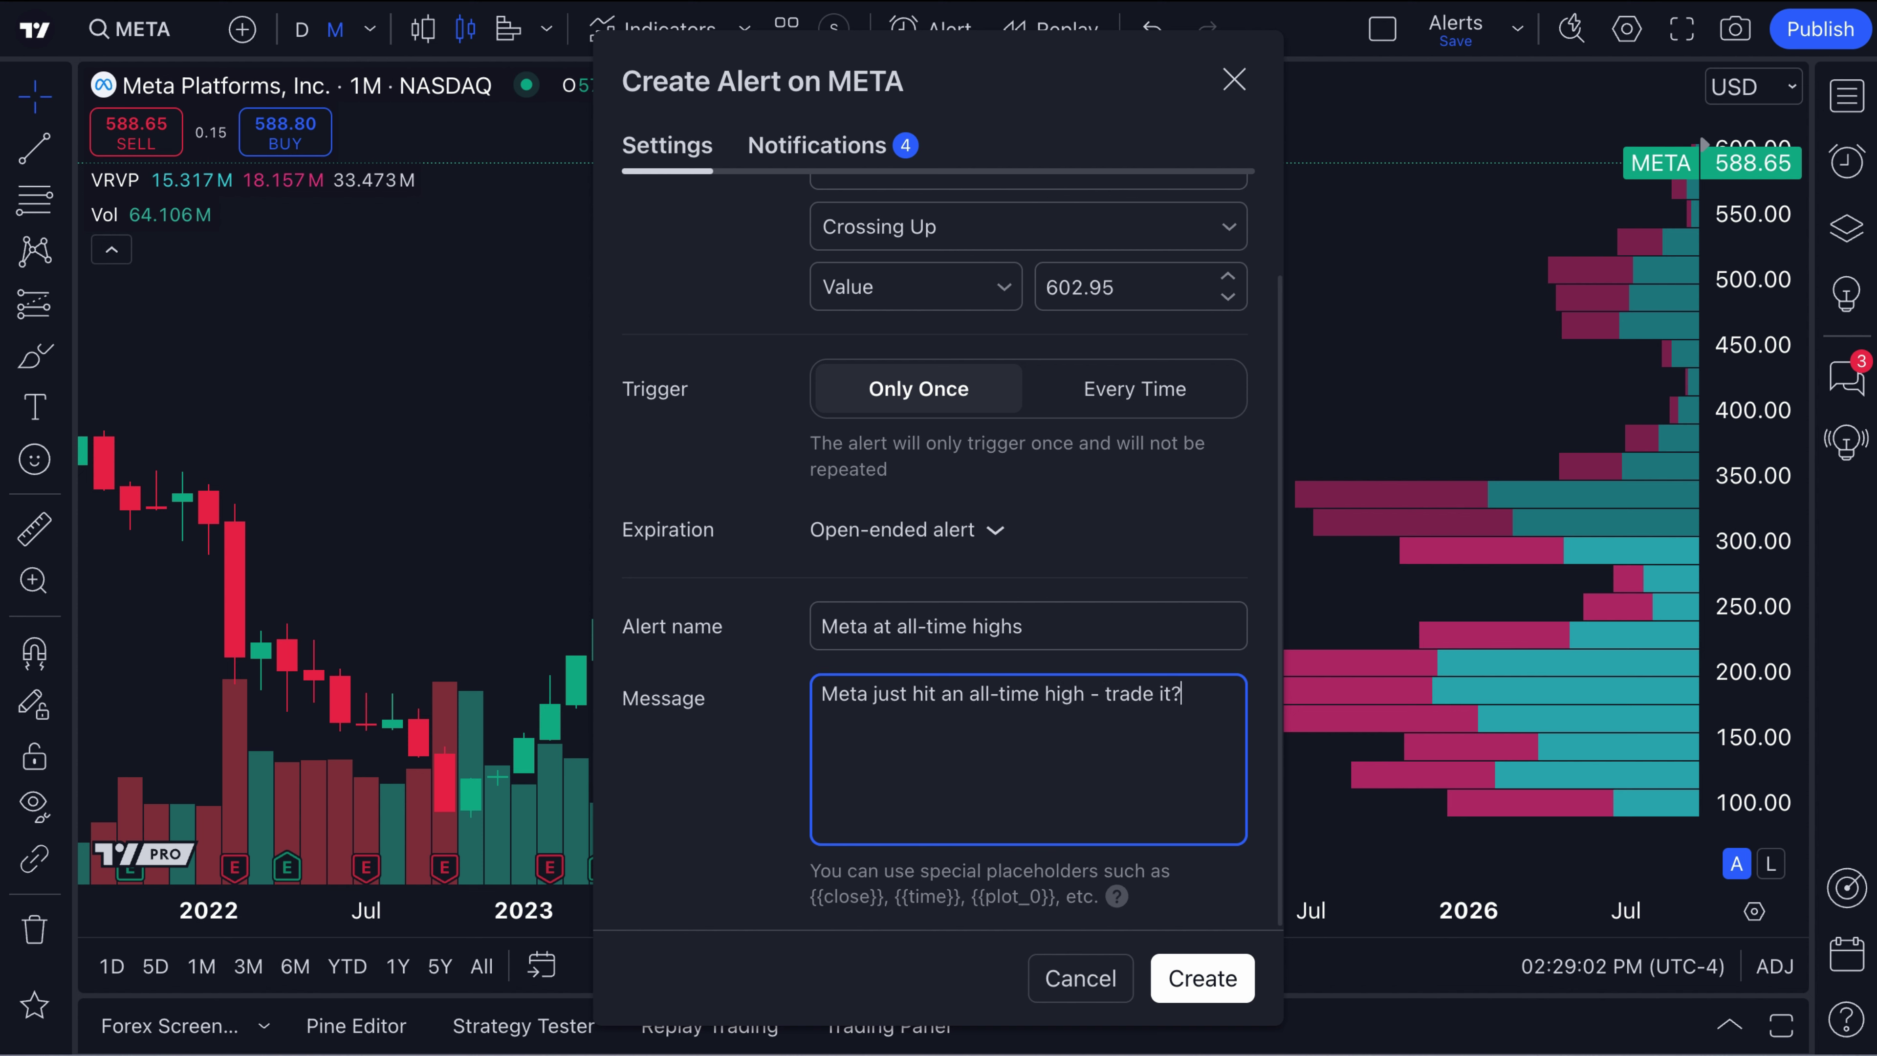
- Review the available crossing conditions and the alert's value, trigger, name and message, keeping Crossing Up selected
{"action": "scroll", "coordinate": [895, 588], "scroll_direction": "up", "scroll_amount": 2}
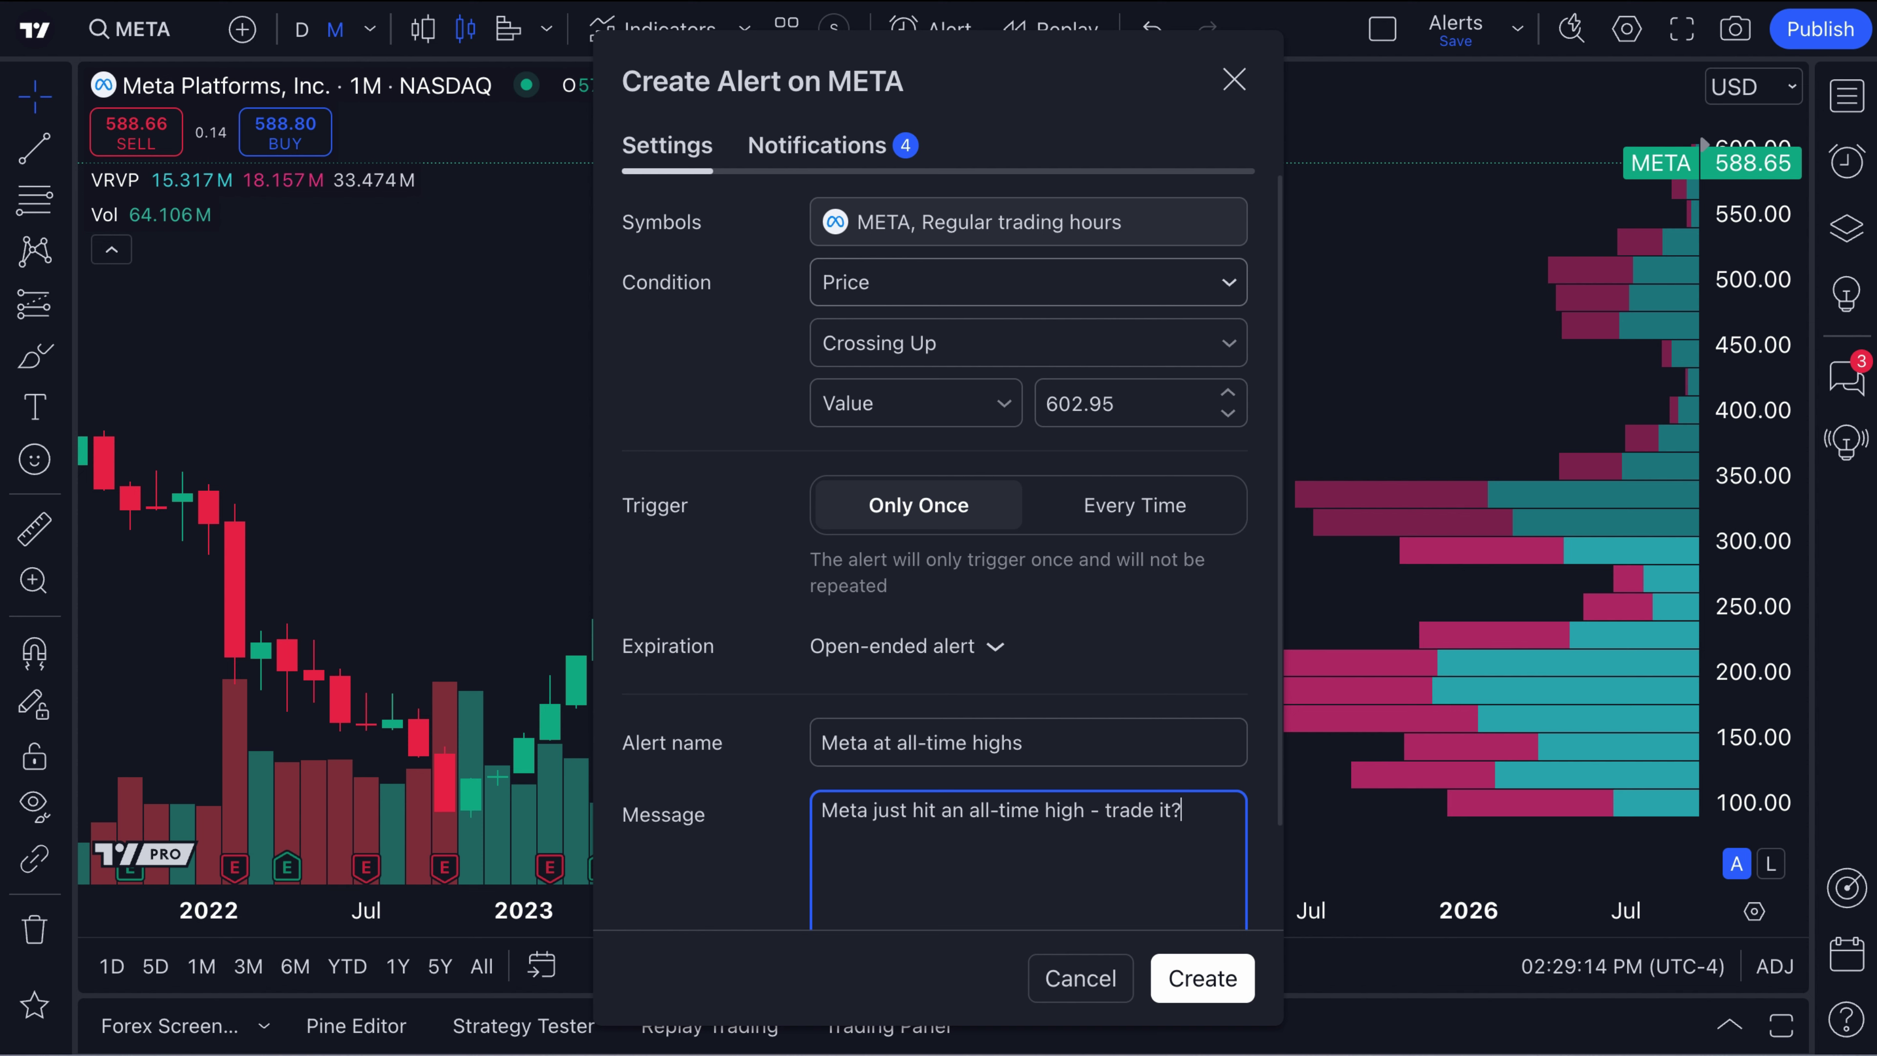
{"action": "left_click", "coordinate": [939, 353]}
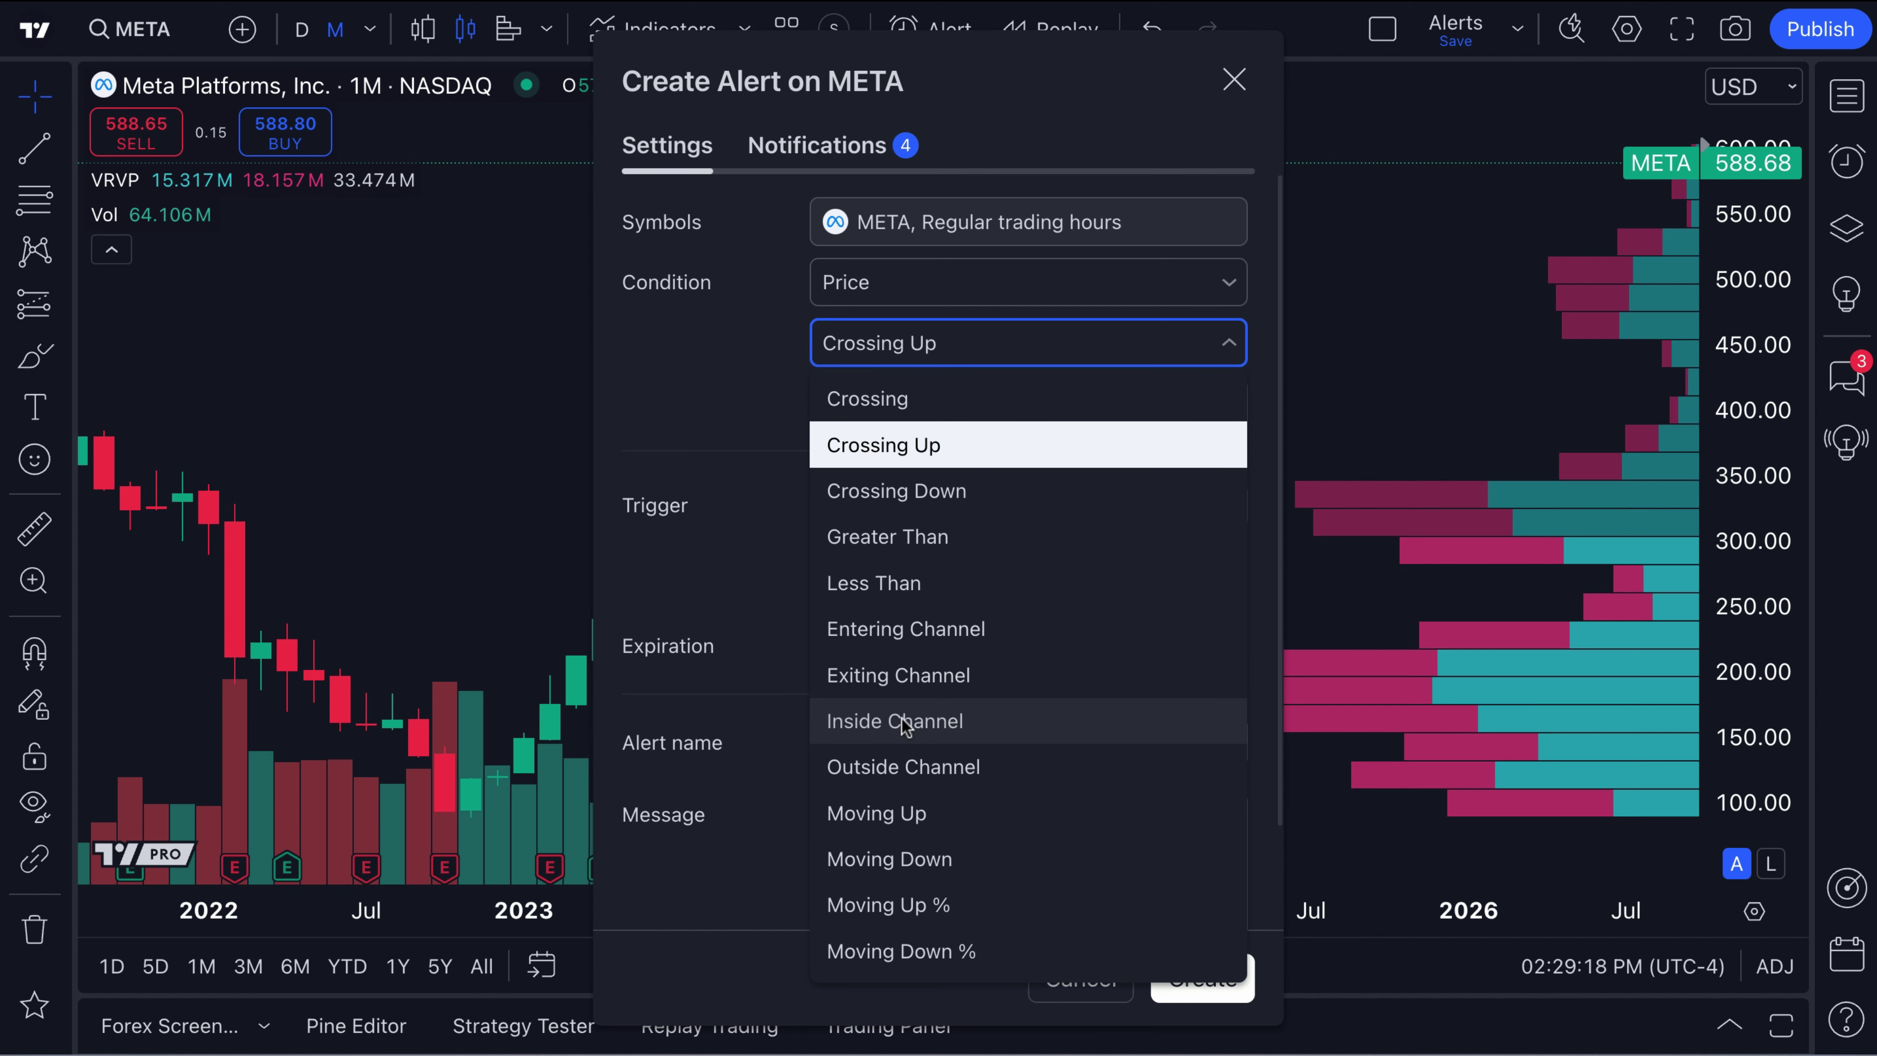
{"action": "left_click", "coordinate": [929, 458]}
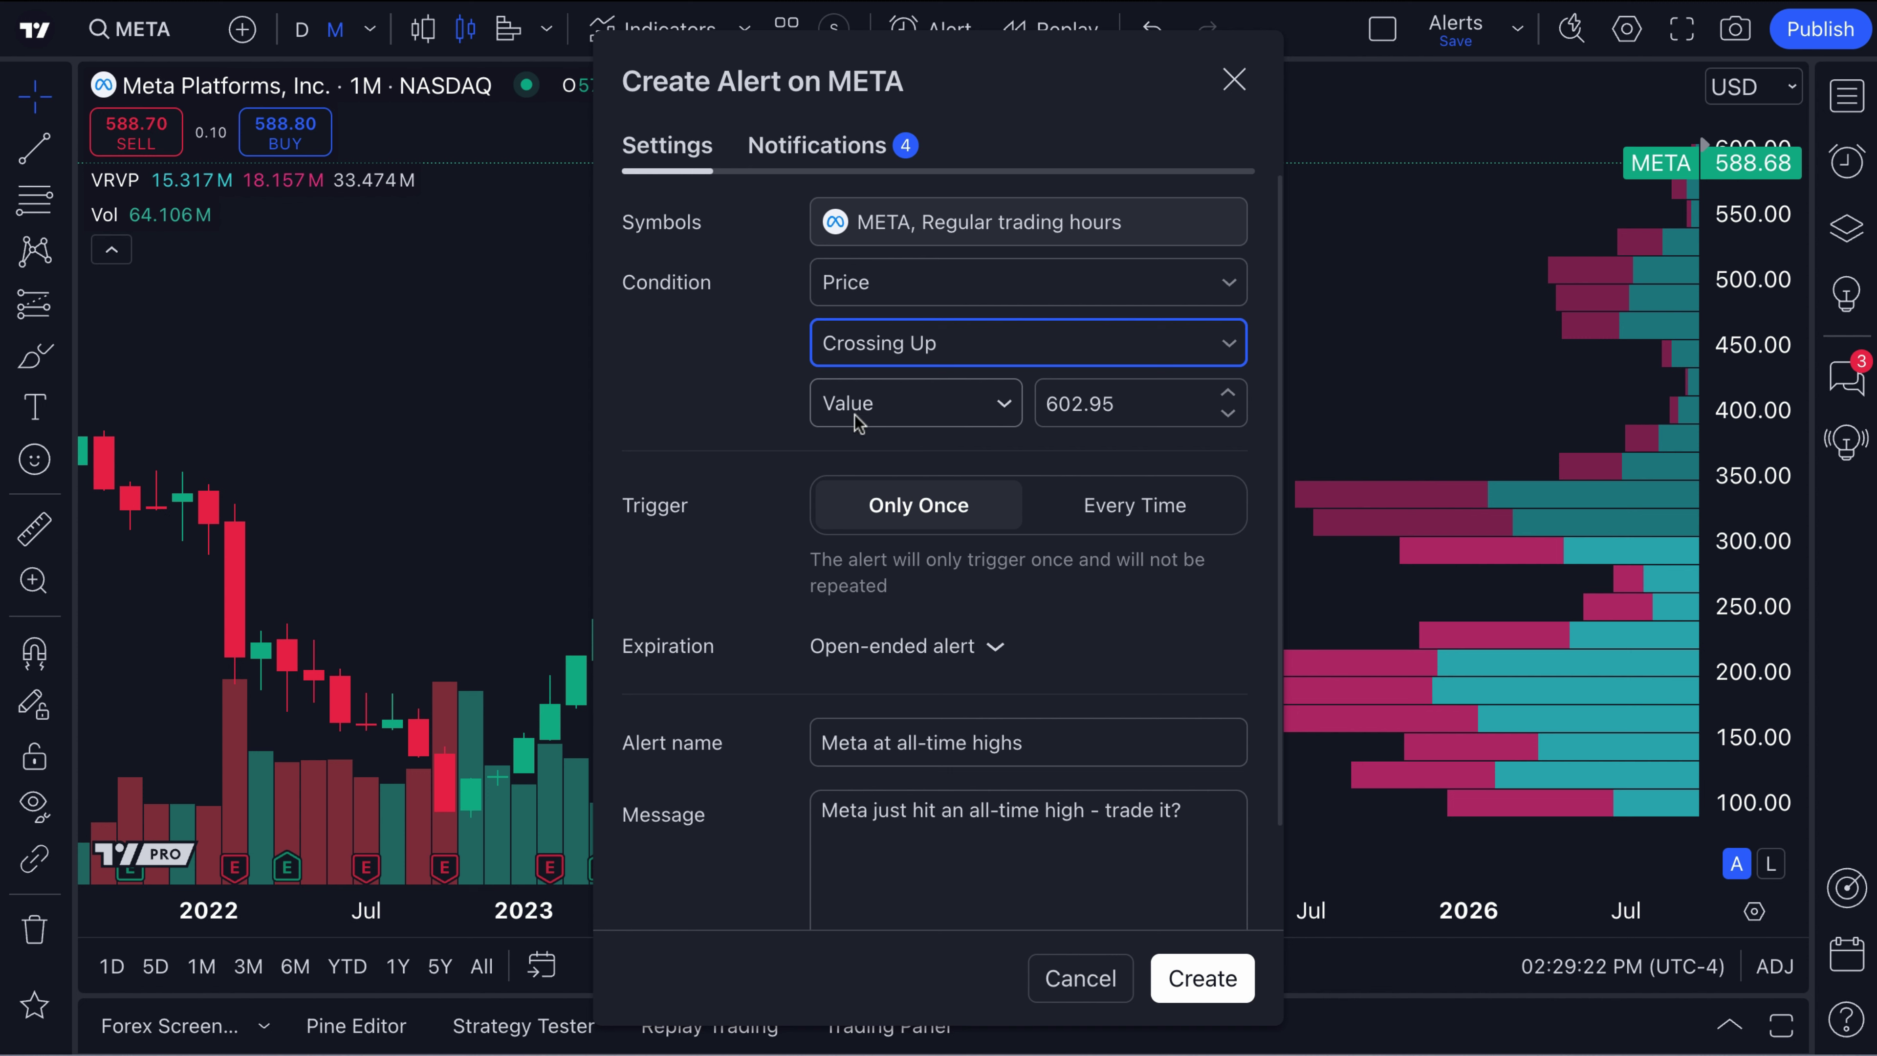
{"action": "left_click_drag", "start_coordinate": [1144, 403], "coordinate": [1038, 402]}
{"action": "left_click", "coordinate": [1088, 403]}
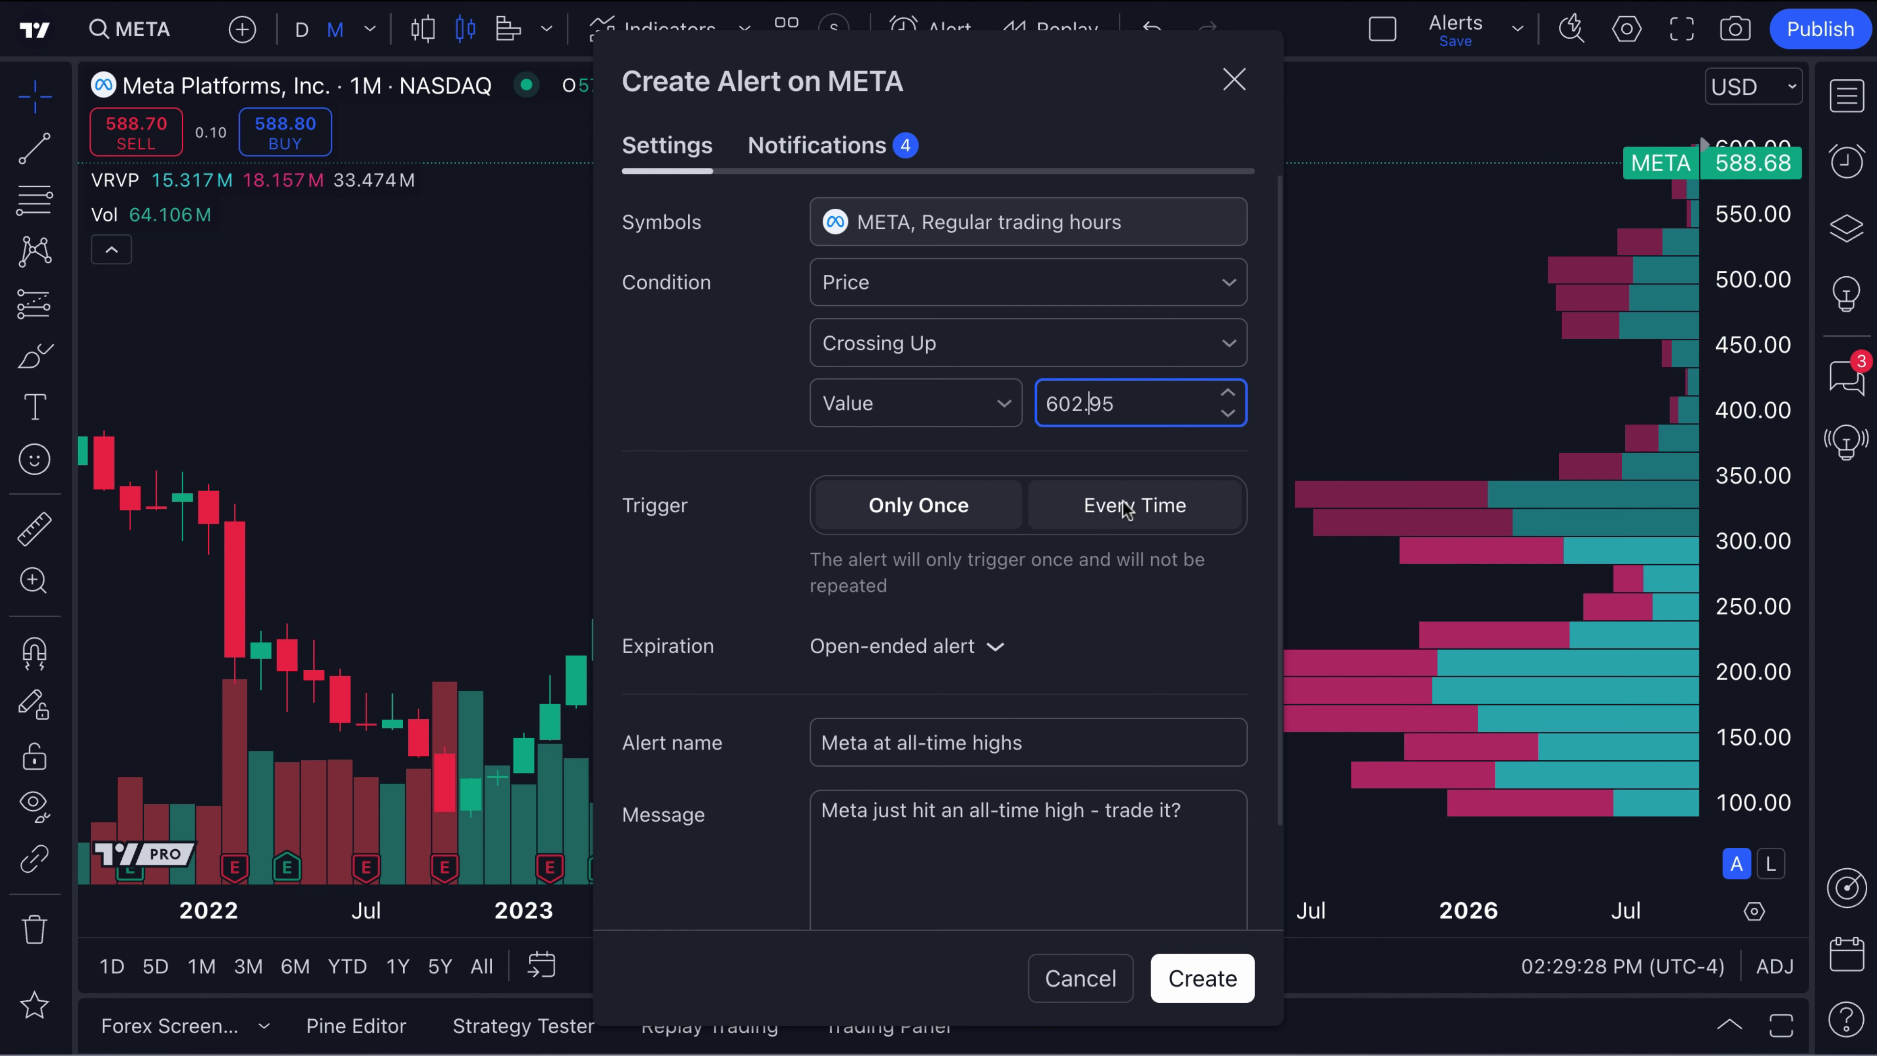
{"action": "scroll", "coordinate": [1124, 509], "scroll_direction": "down", "scroll_amount": 2}
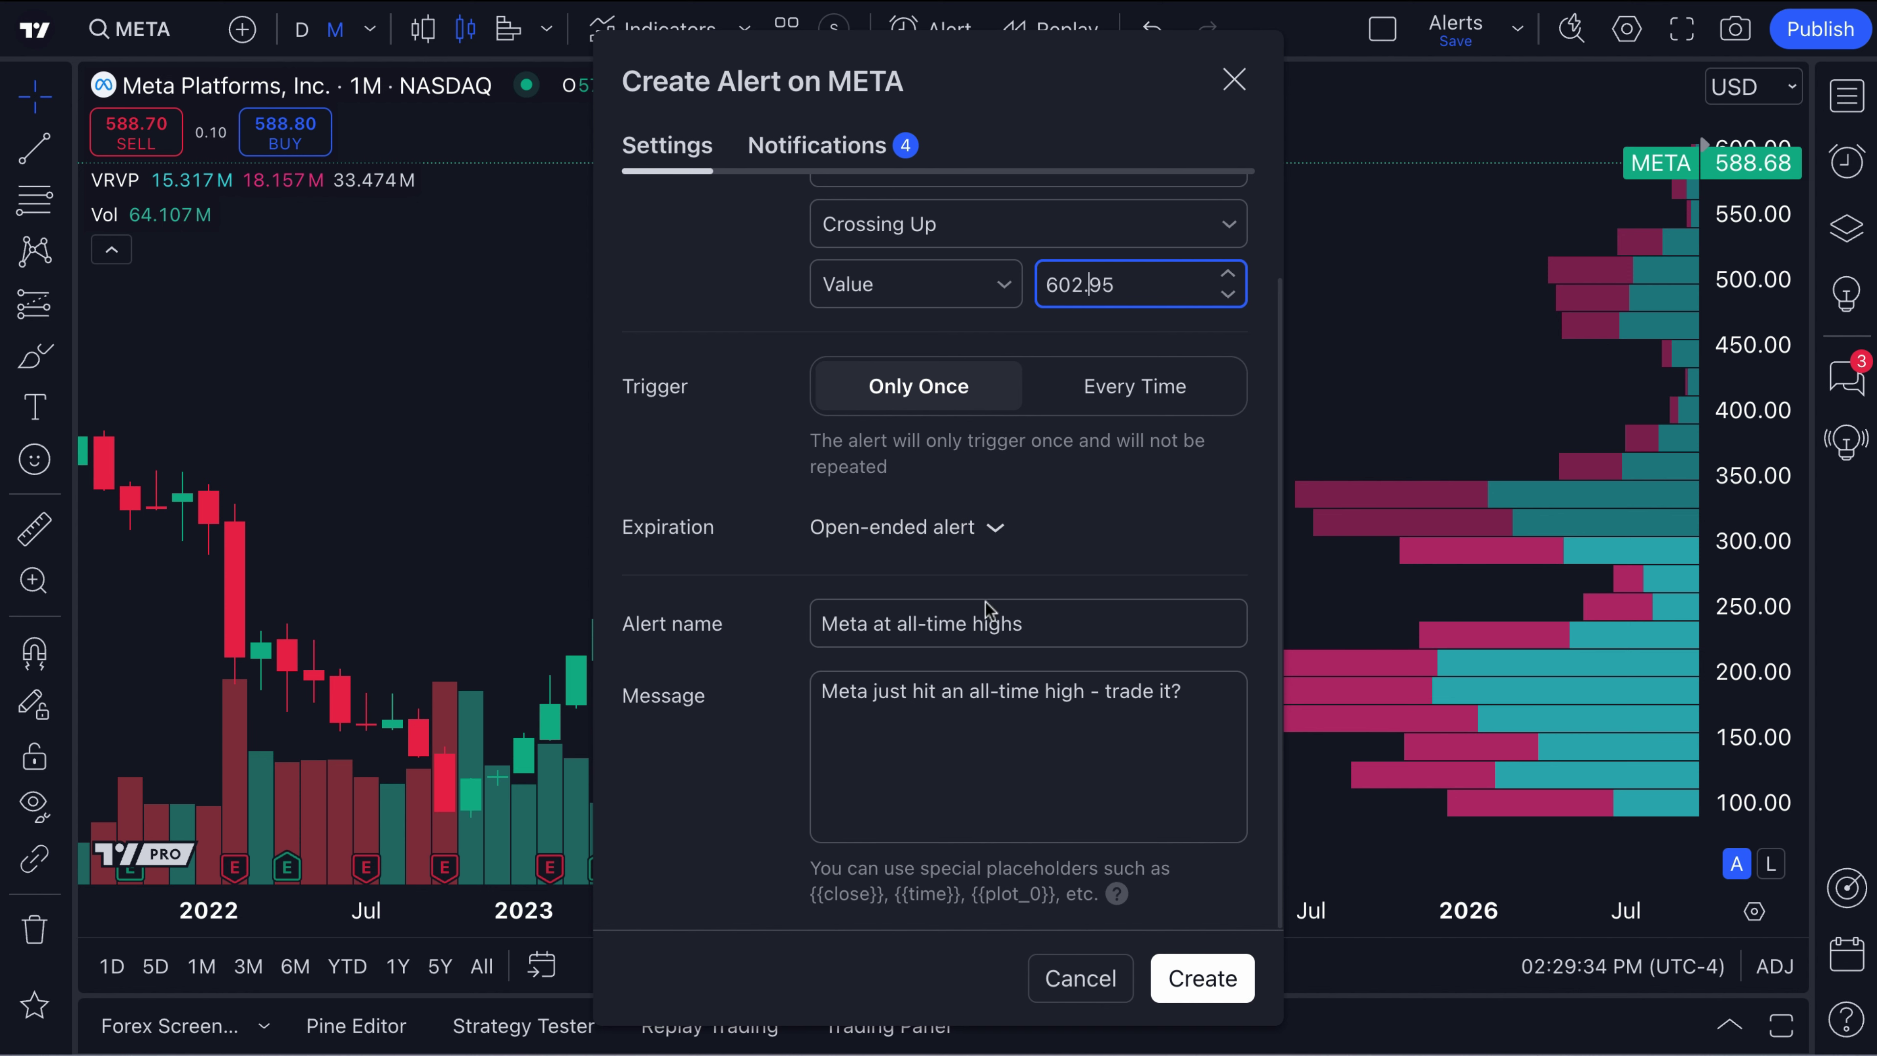
{"action": "scroll", "coordinate": [987, 605], "scroll_direction": "up", "scroll_amount": 2}
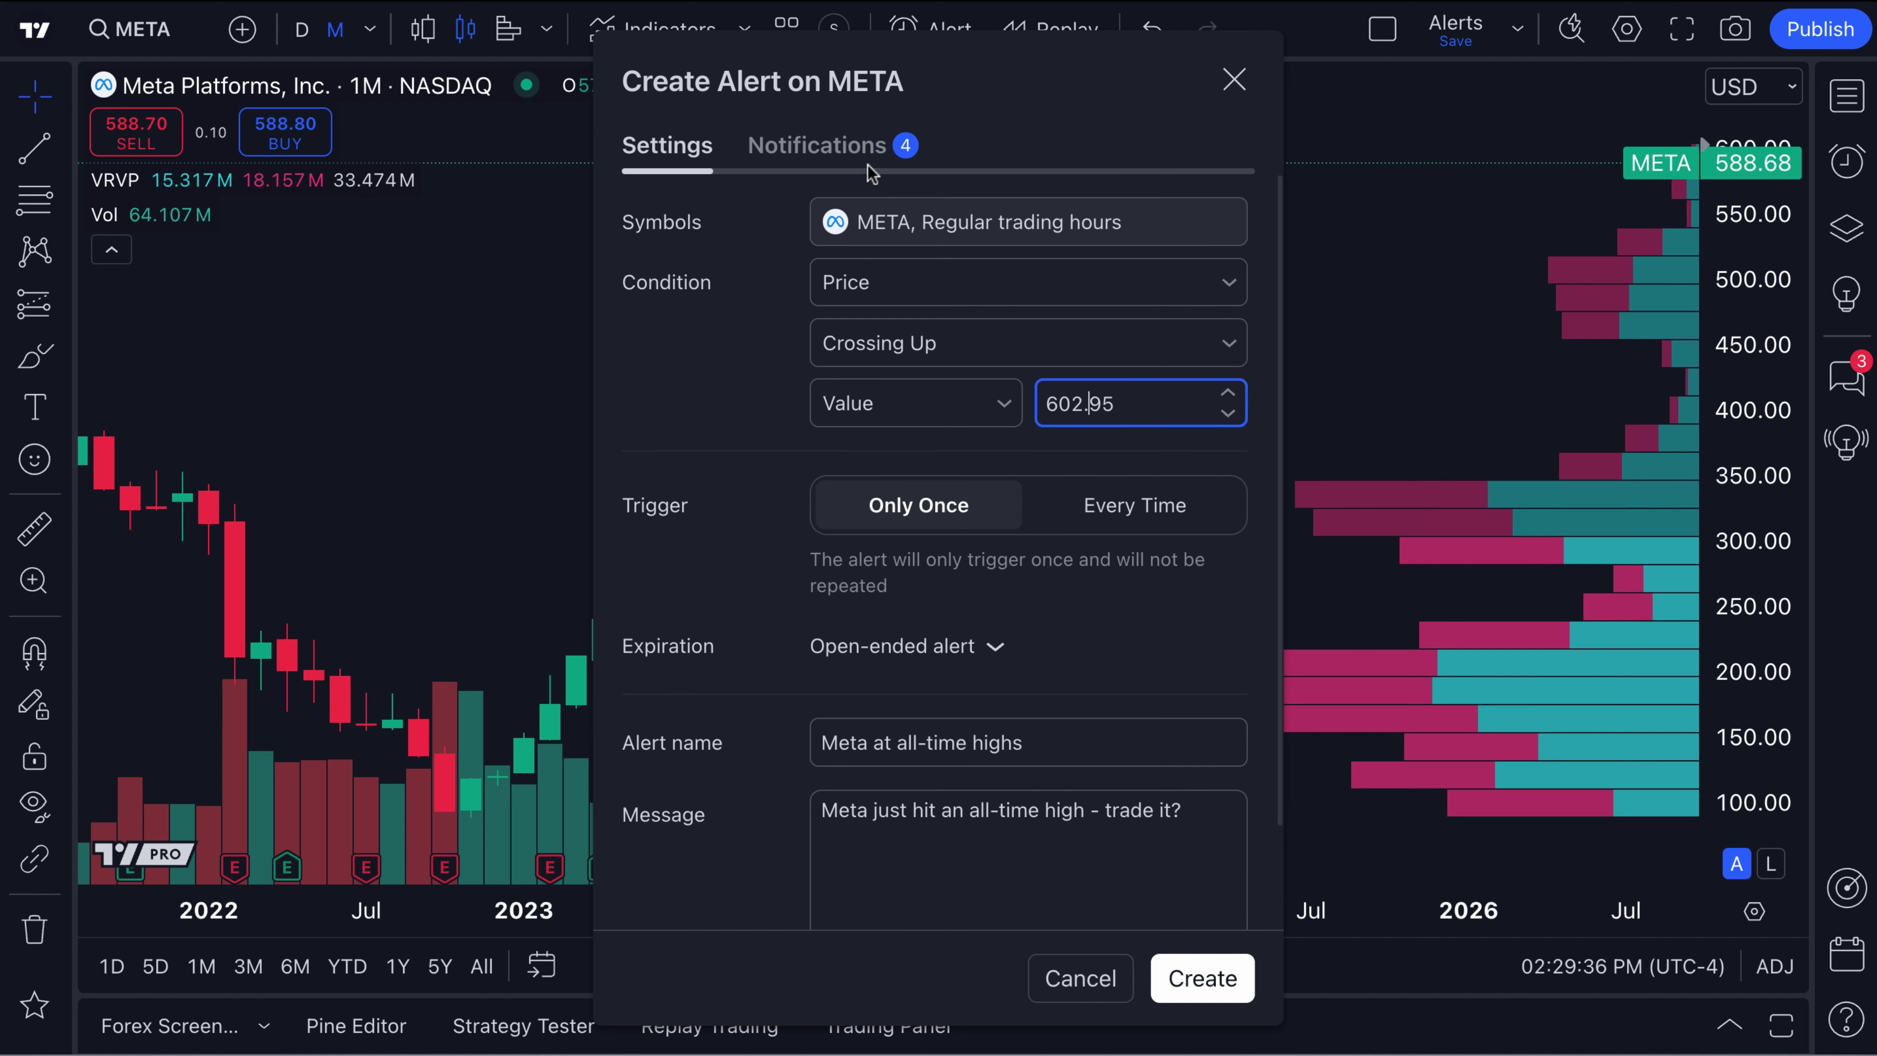
- Review the alert's notification options and read the "About webhooks" help article through to its end before closing it
{"action": "left_click", "coordinate": [844, 146]}
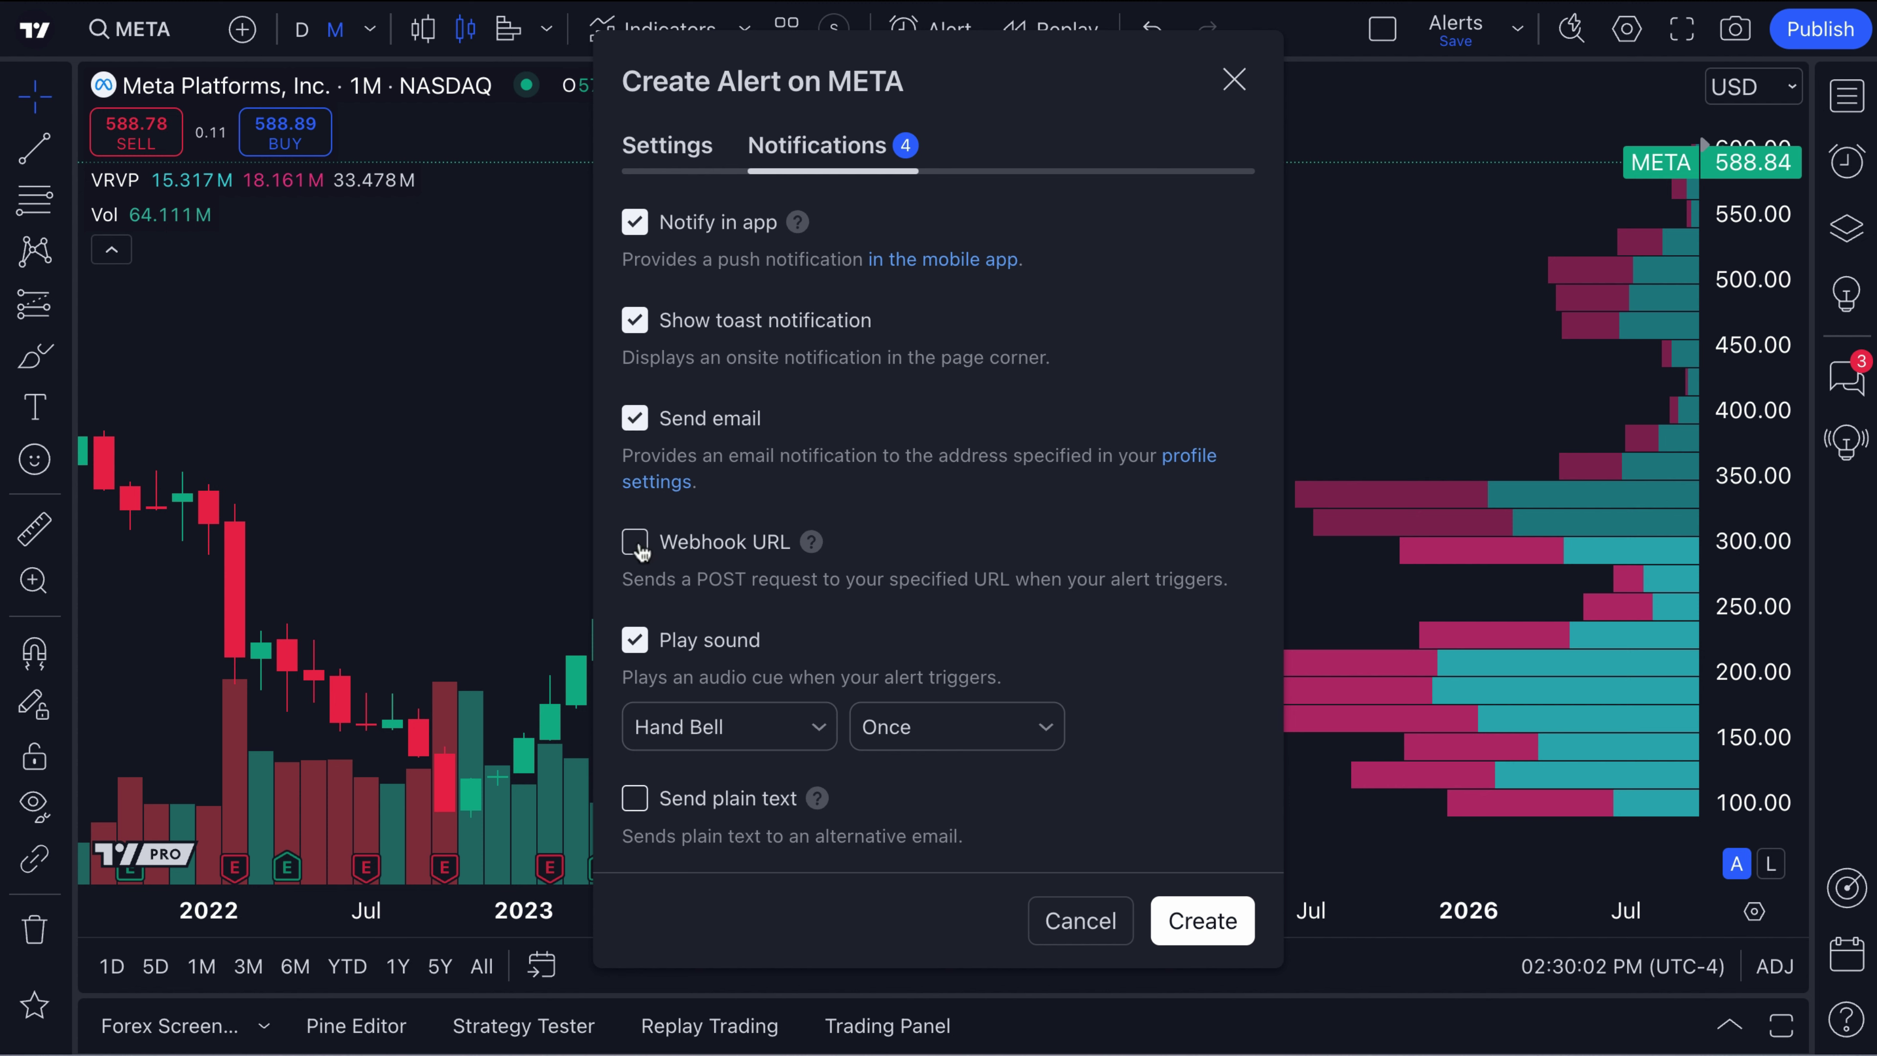
{"action": "left_click", "coordinate": [813, 544]}
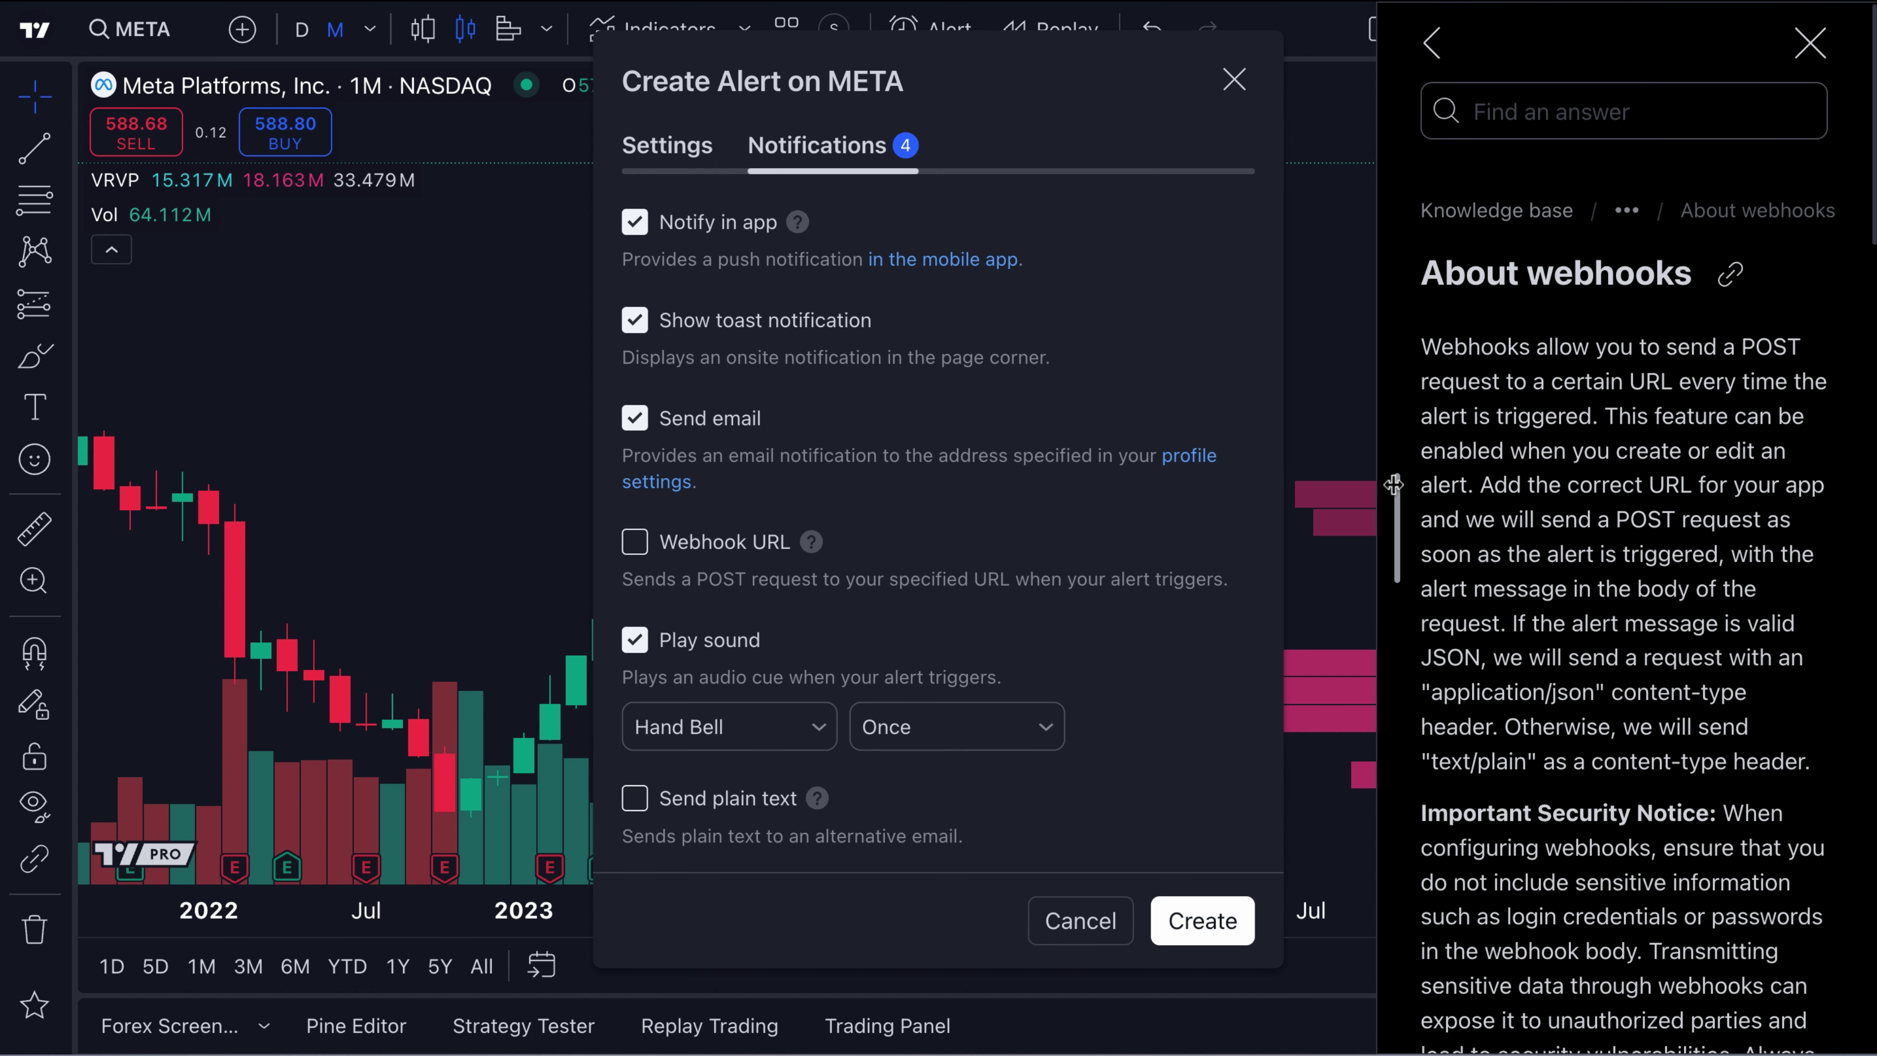
{"action": "left_click", "coordinate": [1396, 526]}
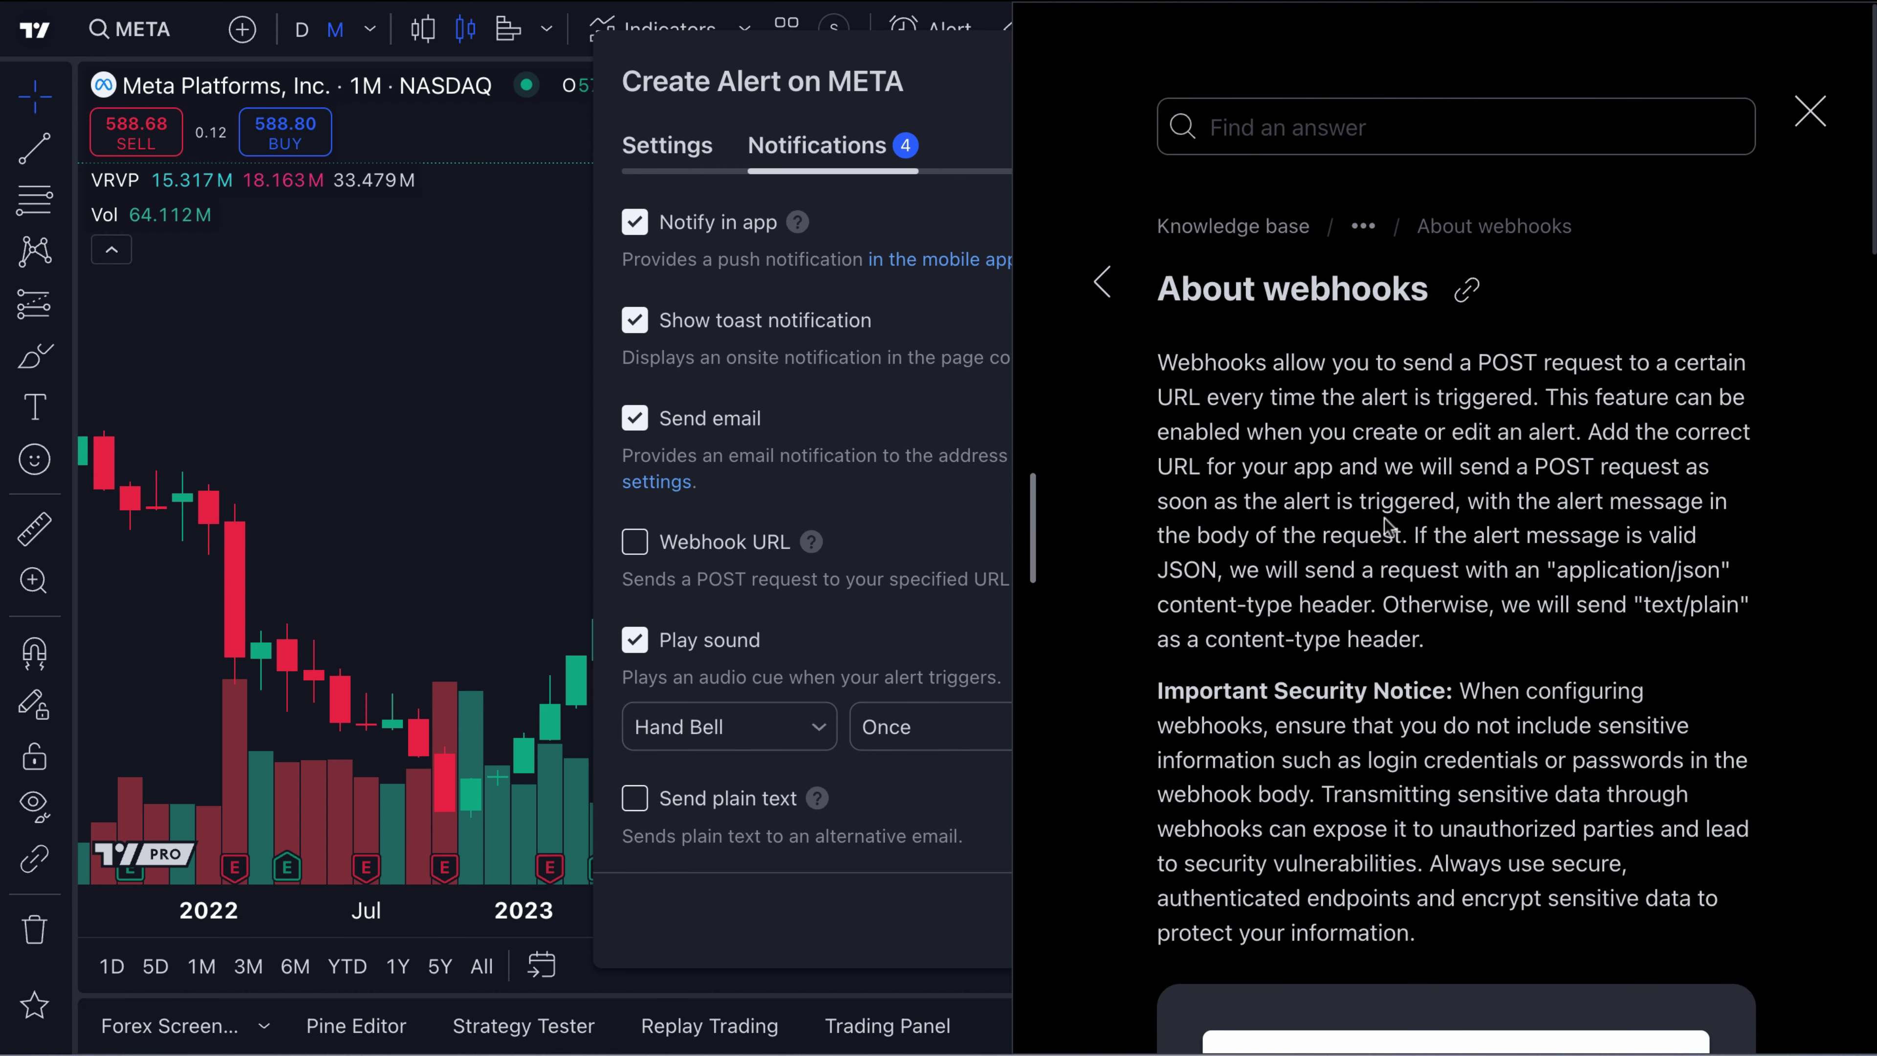
{"action": "scroll", "coordinate": [1334, 599], "scroll_direction": "down", "scroll_amount": 6}
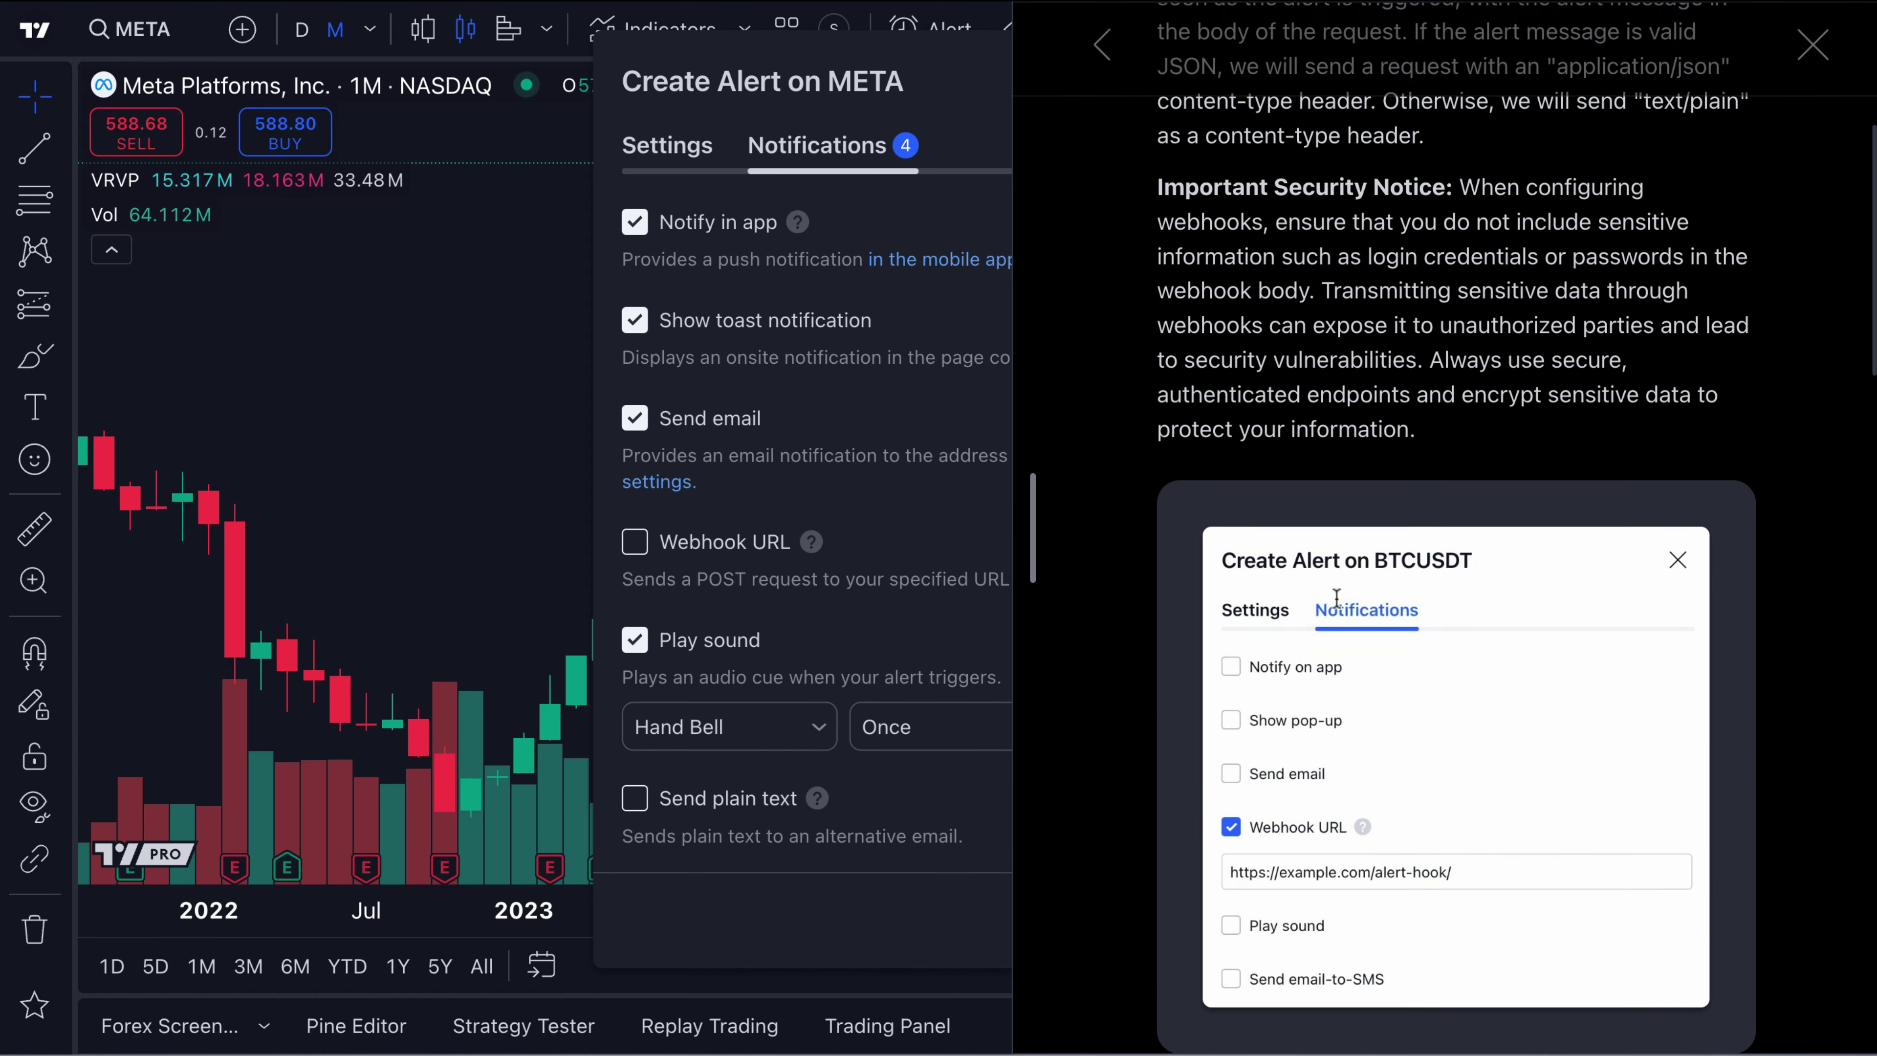
{"action": "scroll", "coordinate": [1337, 598], "scroll_direction": "down", "scroll_amount": 8}
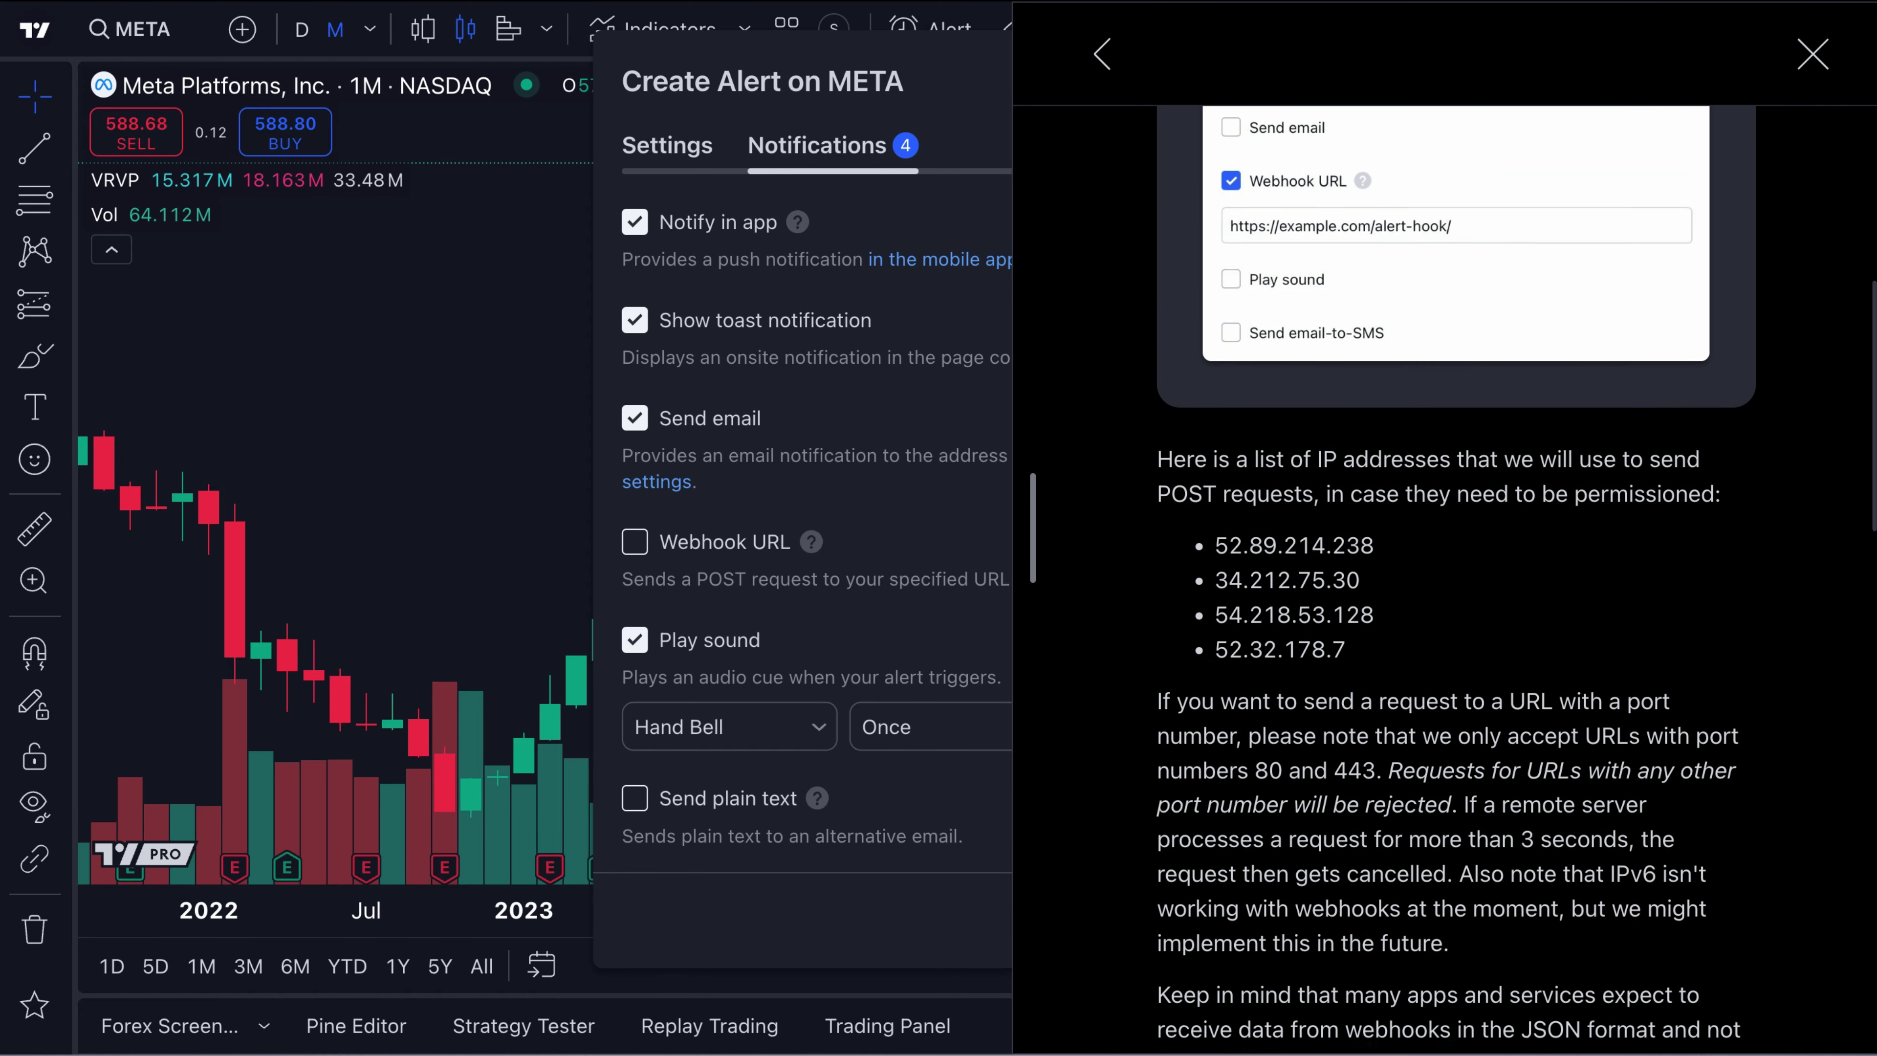
{"action": "scroll", "coordinate": [1456, 576], "scroll_direction": "down", "scroll_amount": 12}
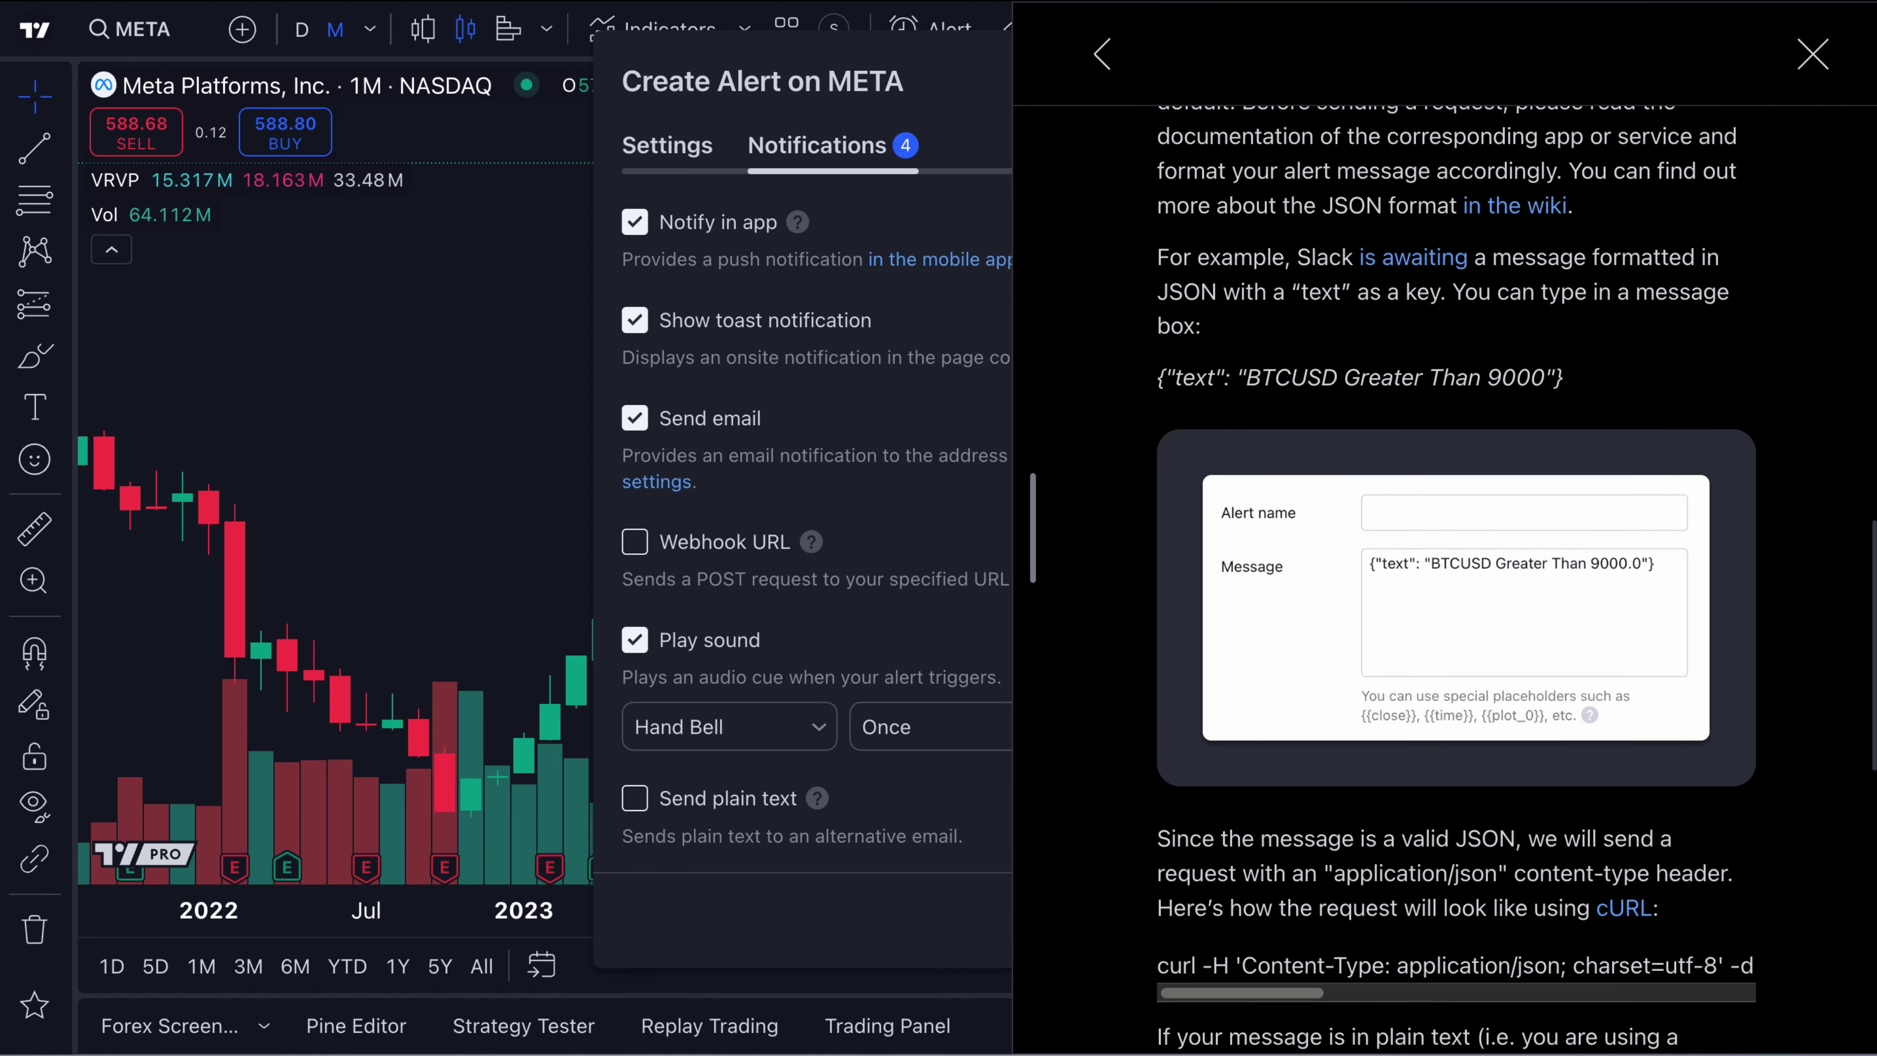
{"action": "scroll", "coordinate": [1456, 577], "scroll_direction": "down", "scroll_amount": 13}
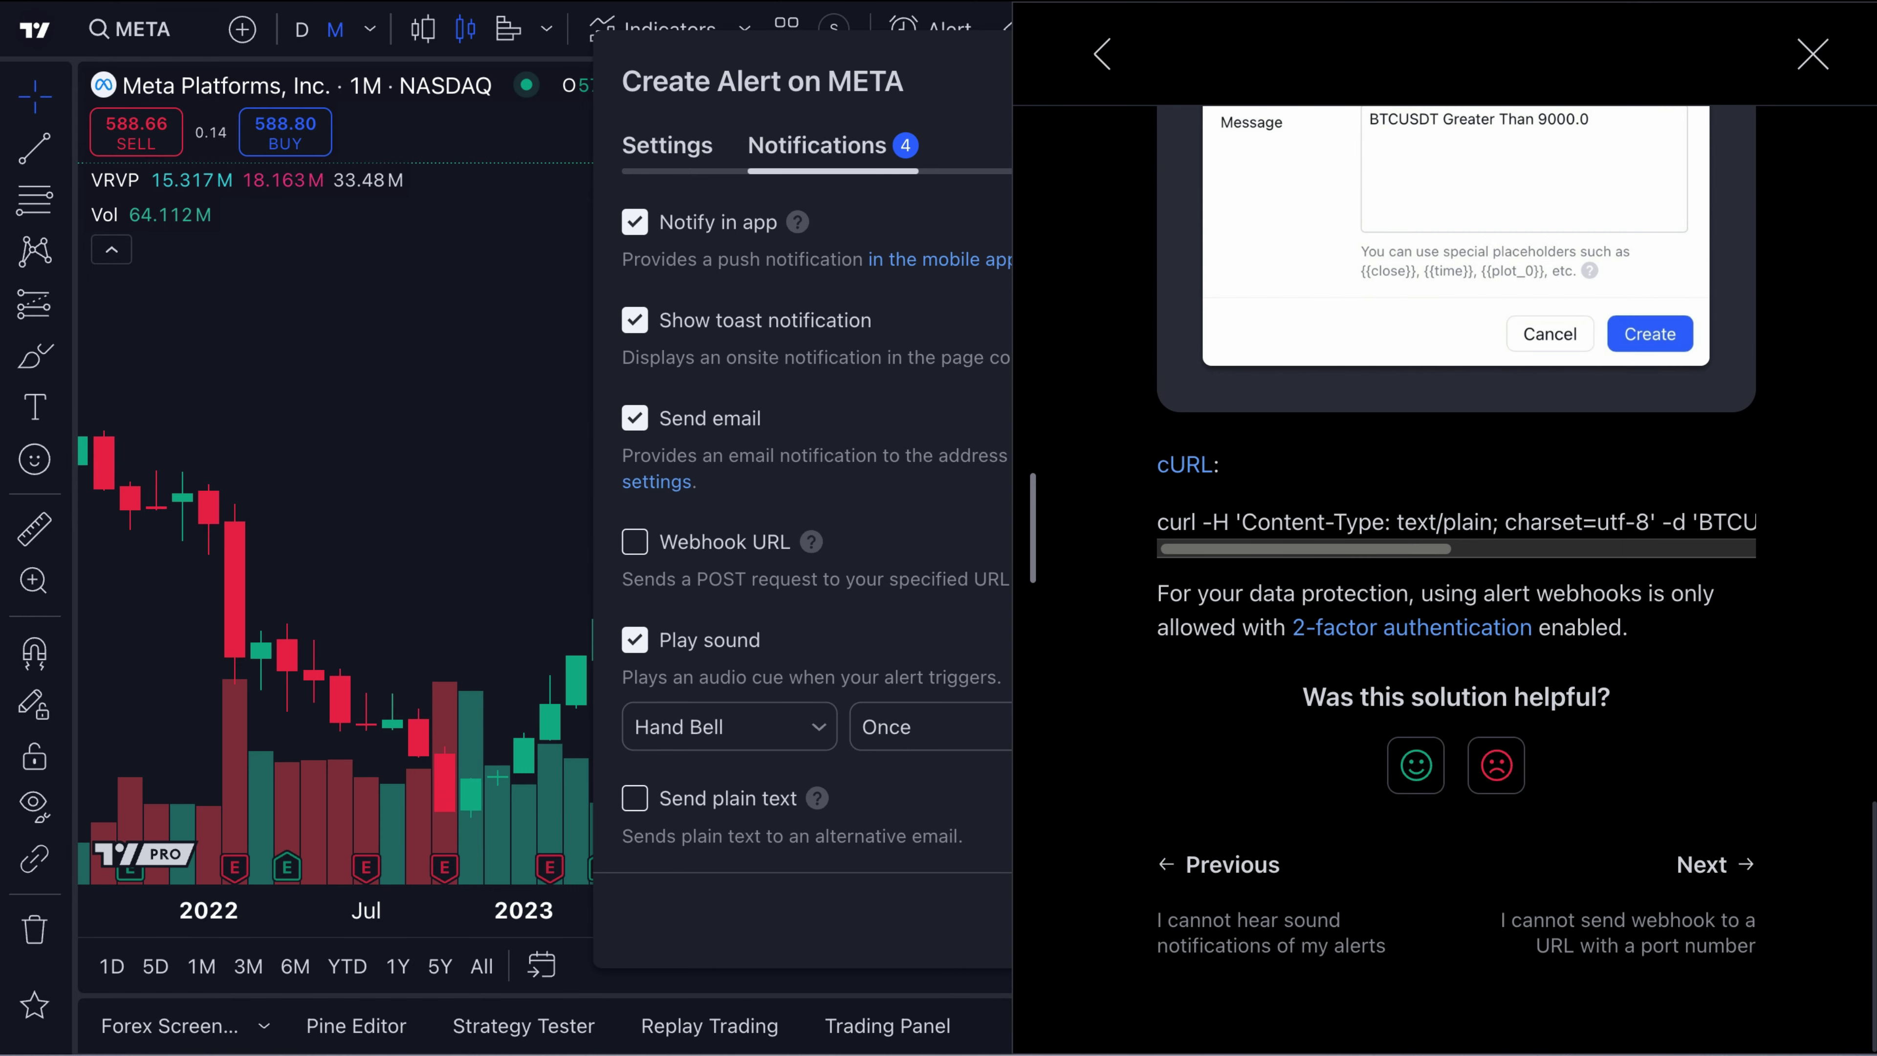
{"action": "scroll", "coordinate": [1456, 517], "scroll_direction": "up", "scroll_amount": 20}
{"action": "left_click", "coordinate": [1763, 136]}
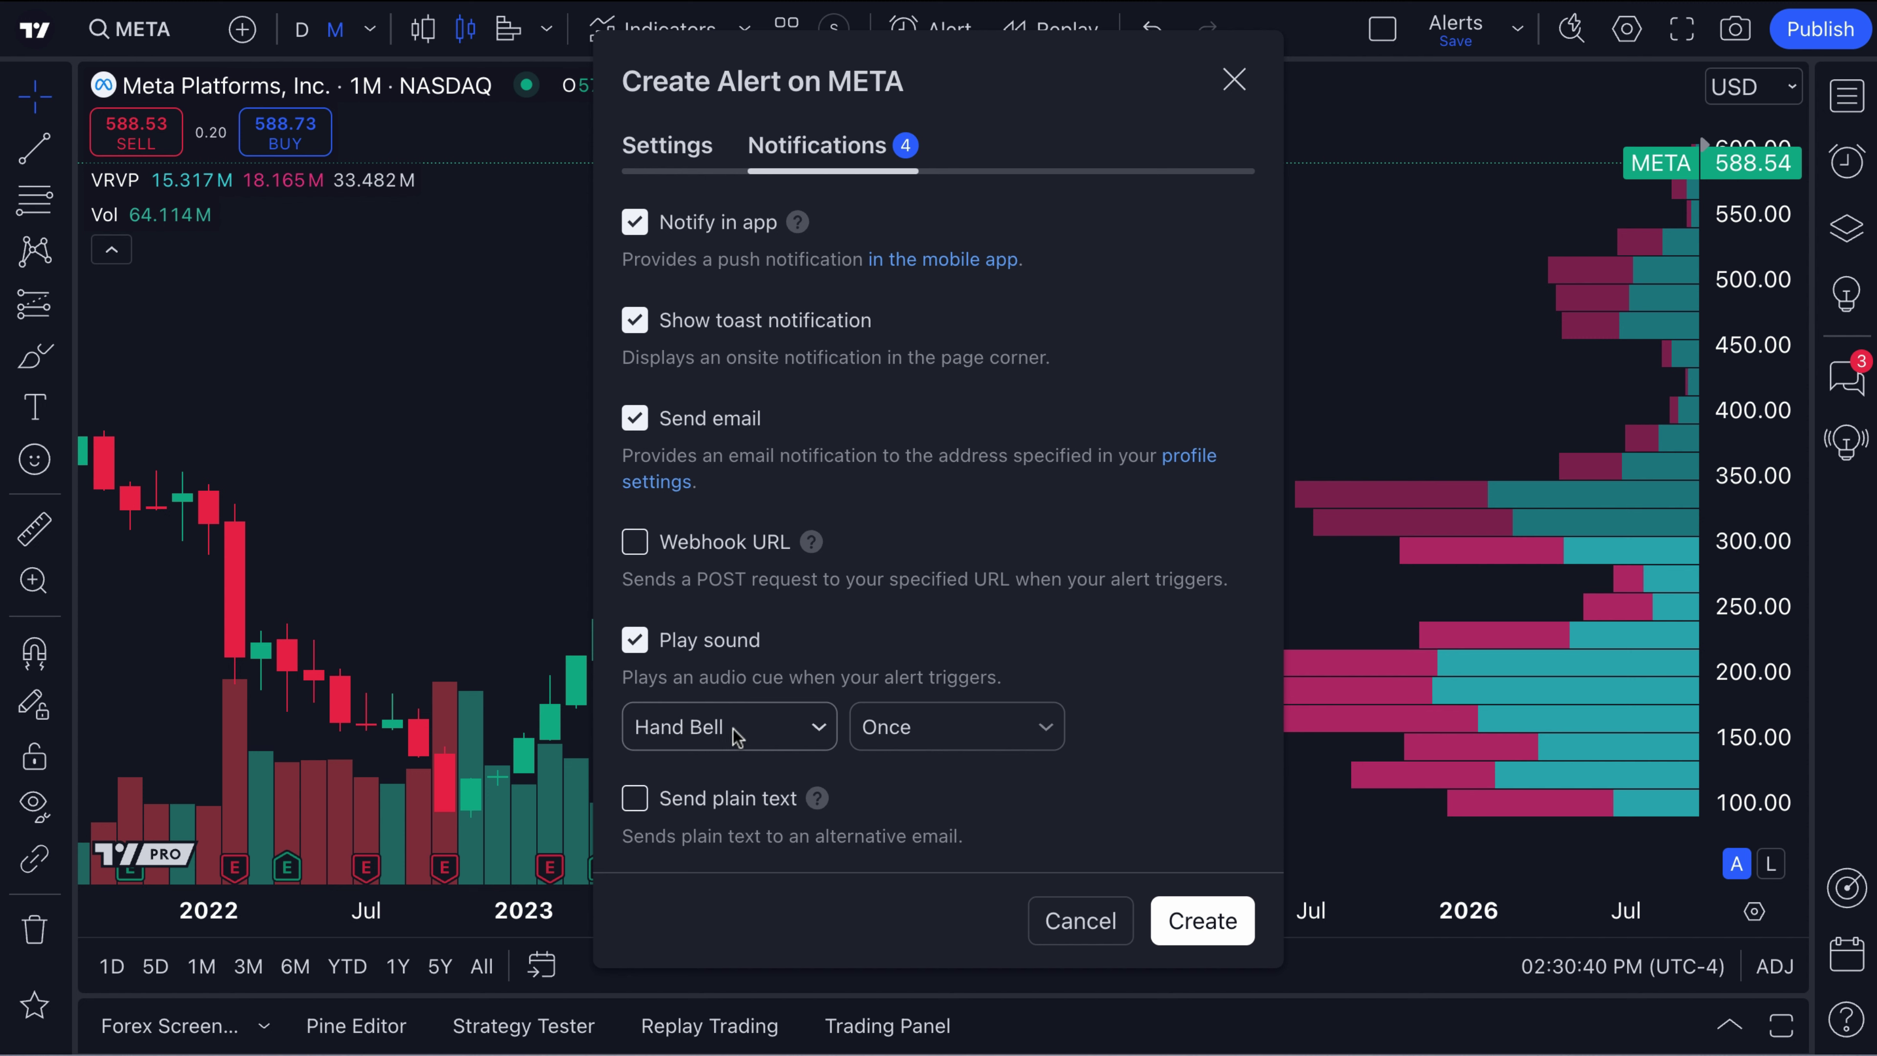
- Browse the alert sound categories, choose Whale from the Nature sounds and preview it
{"action": "left_click", "coordinate": [820, 728]}
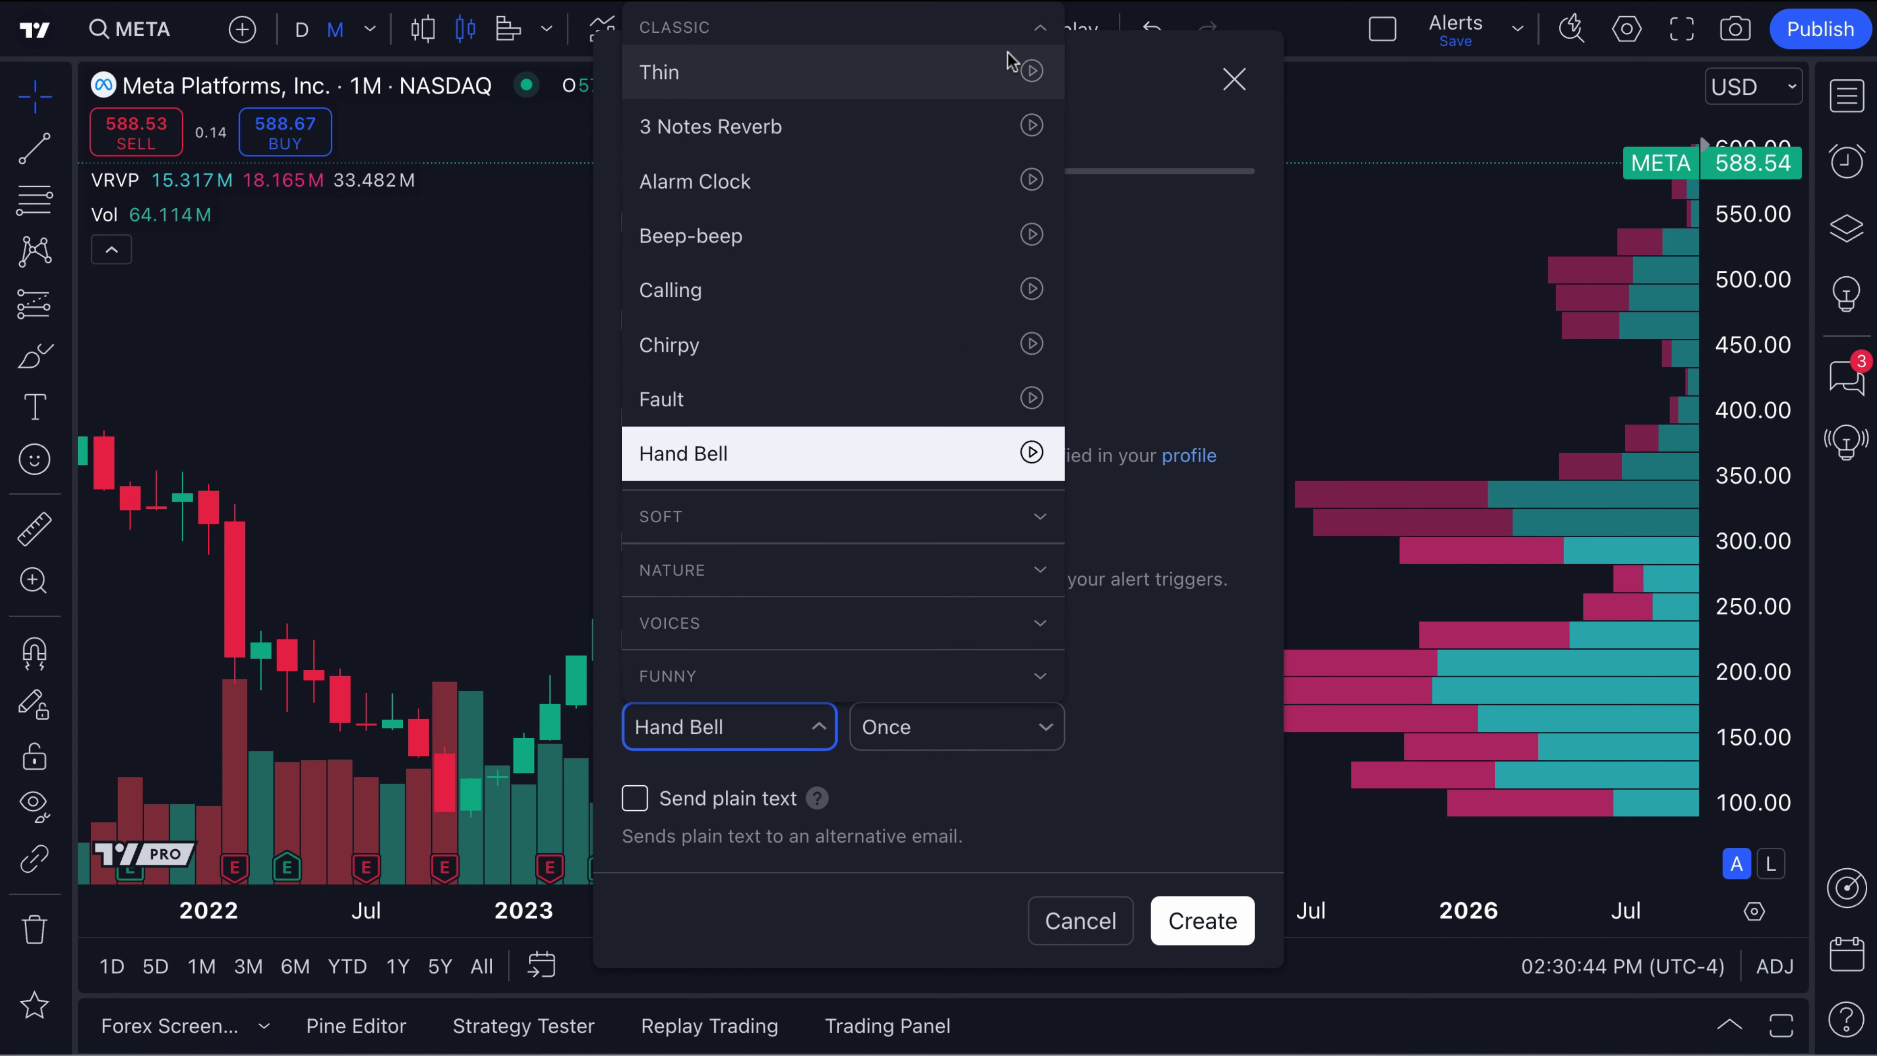
{"action": "left_click", "coordinate": [1035, 33]}
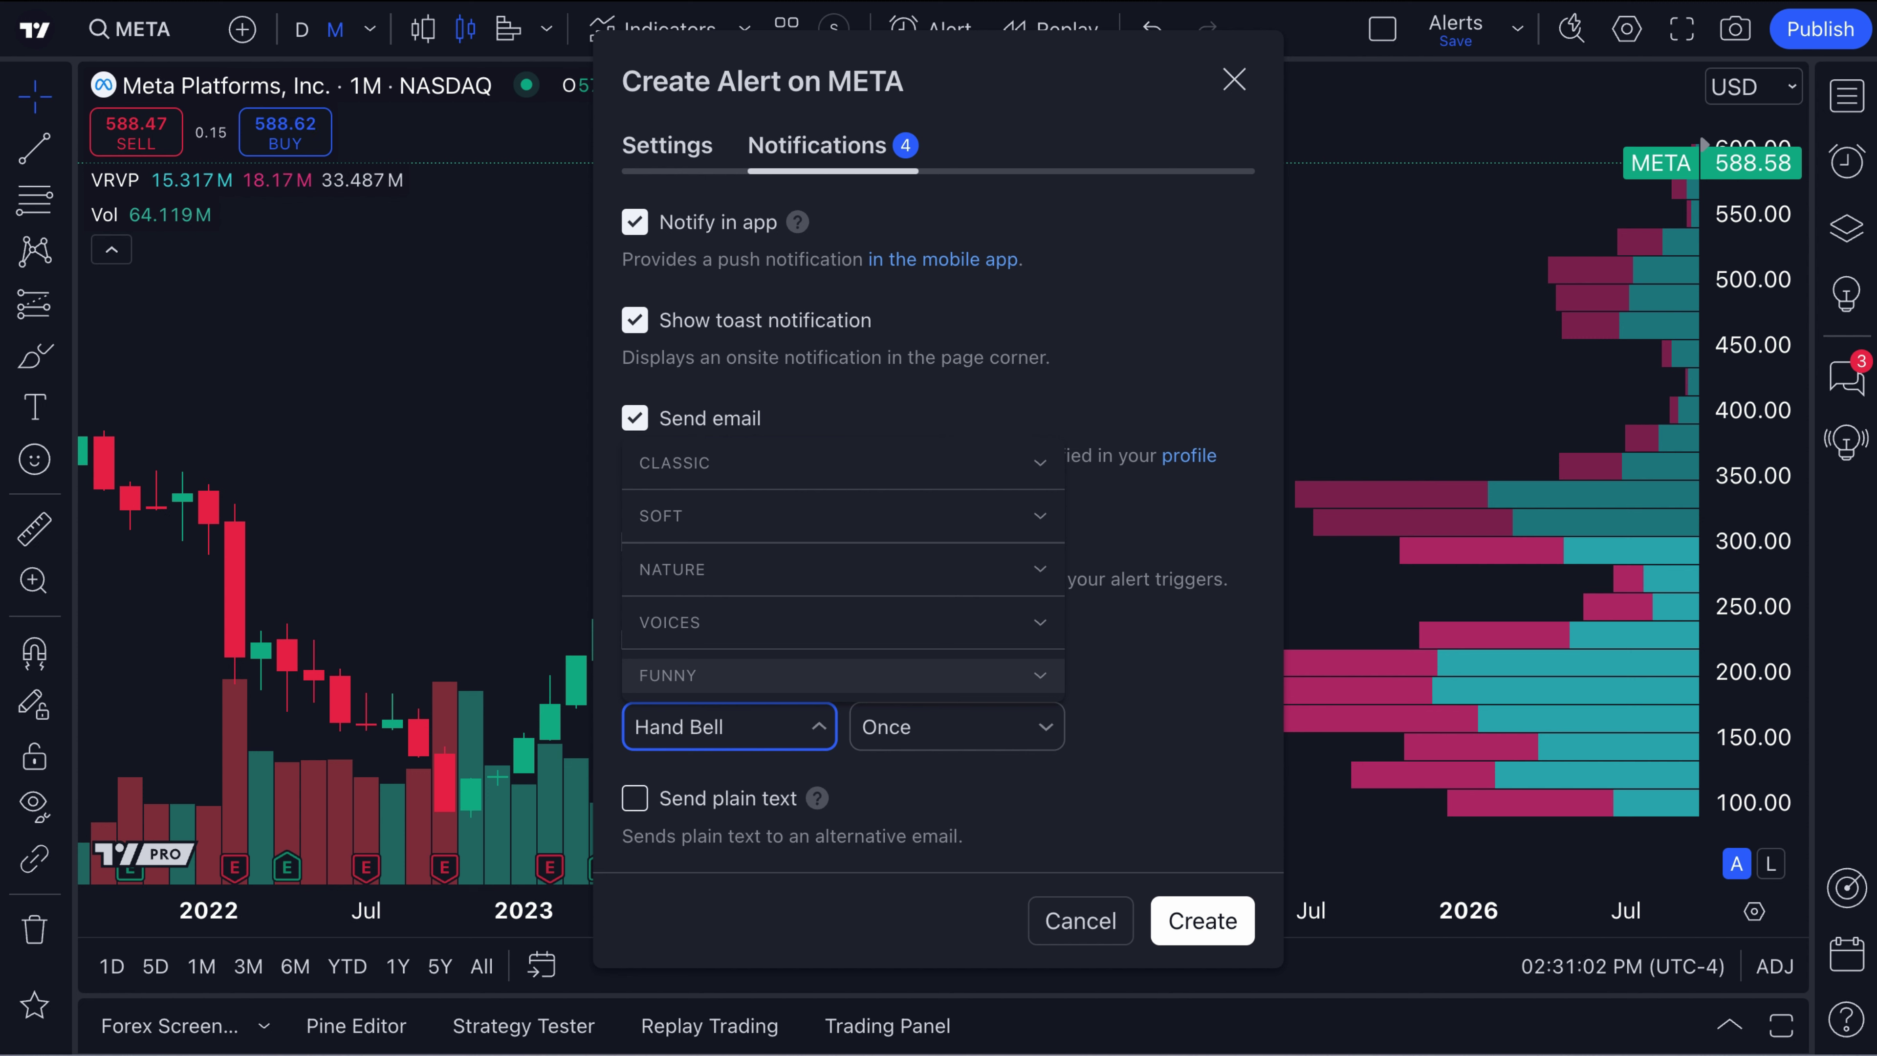
{"action": "left_click", "coordinate": [856, 581]}
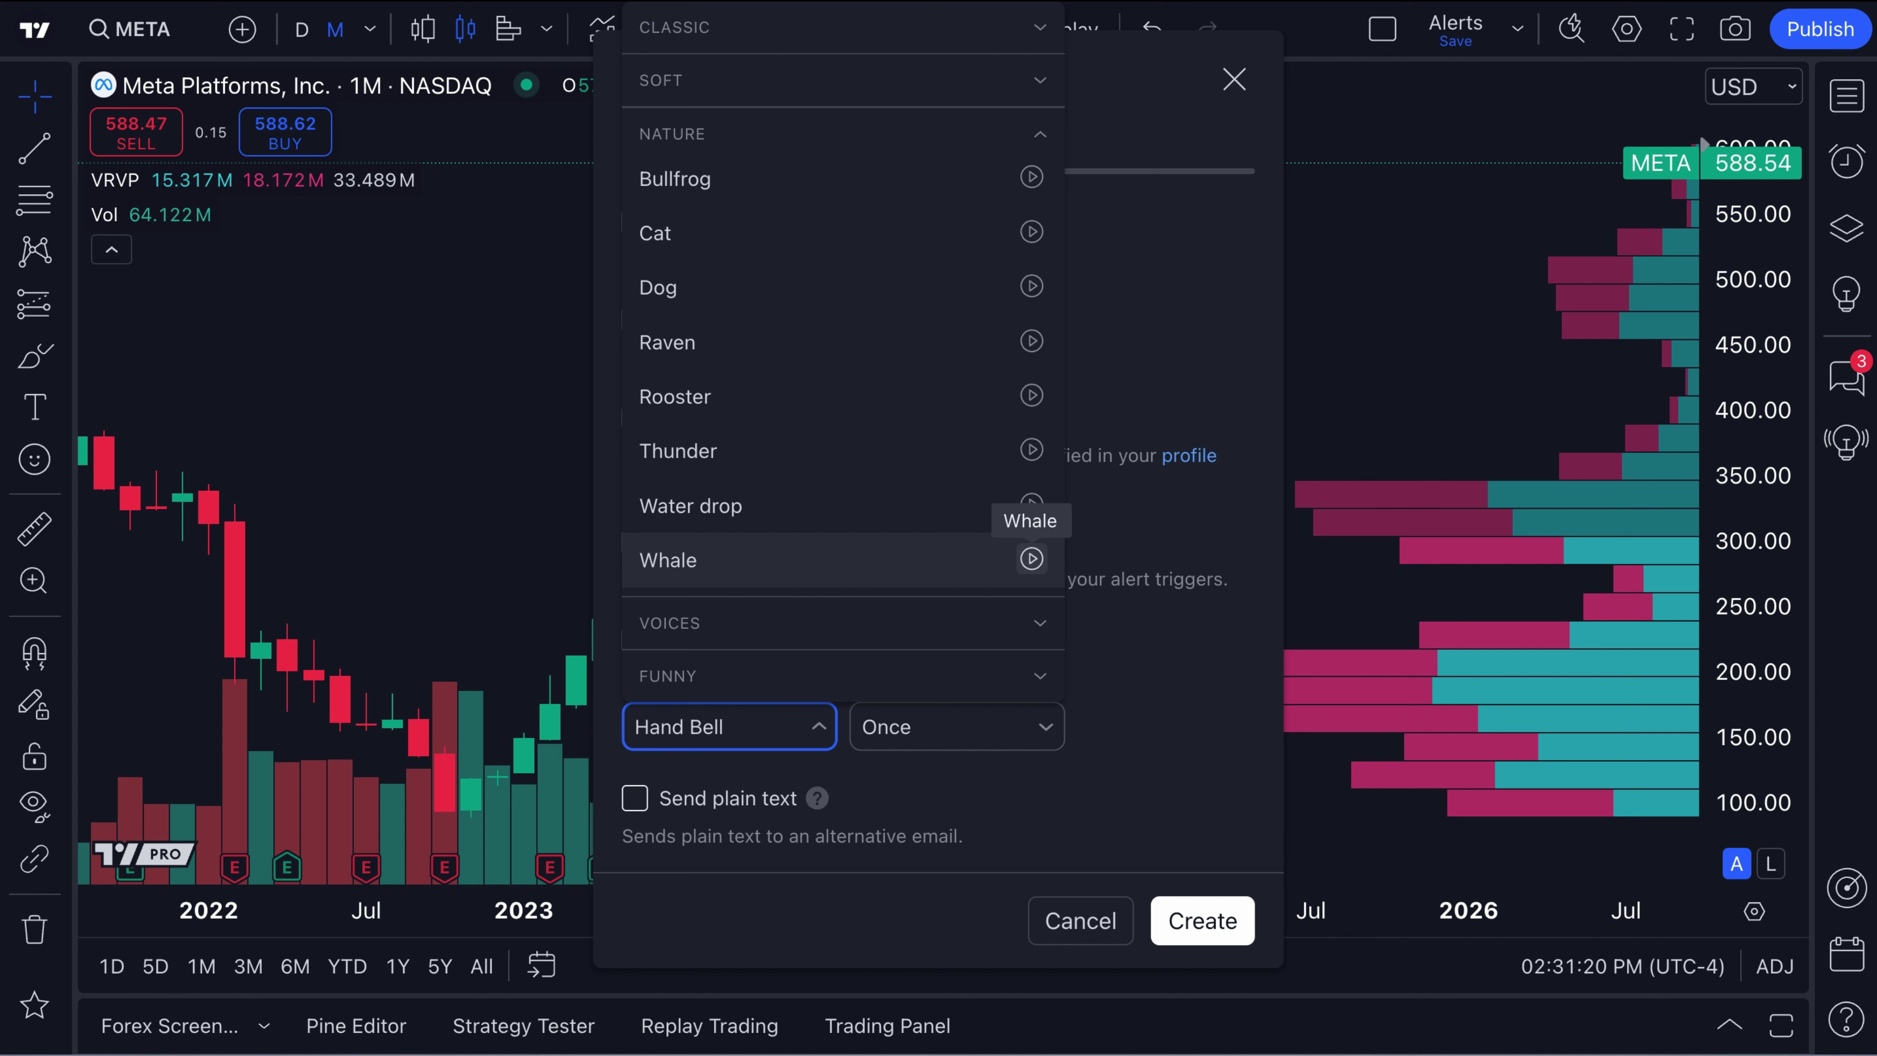
{"action": "left_click", "coordinate": [842, 555]}
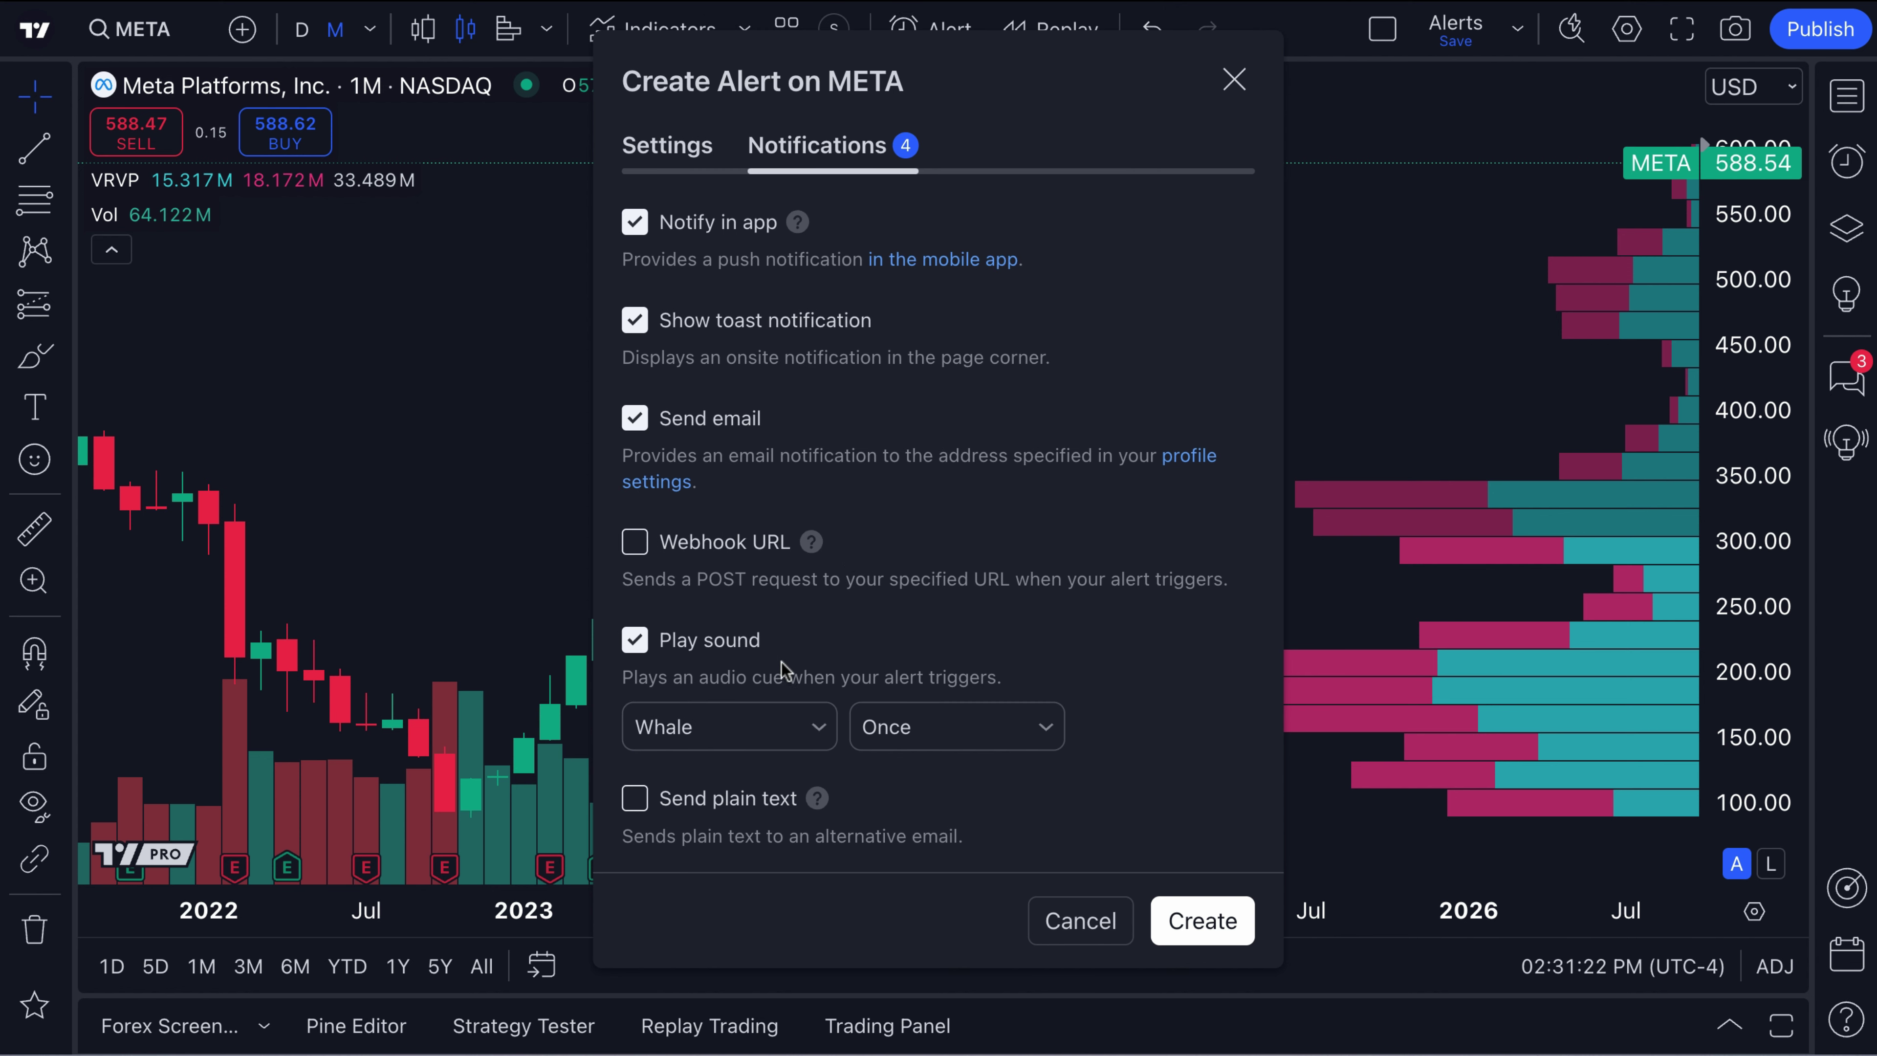
{"action": "left_click", "coordinate": [747, 725]}
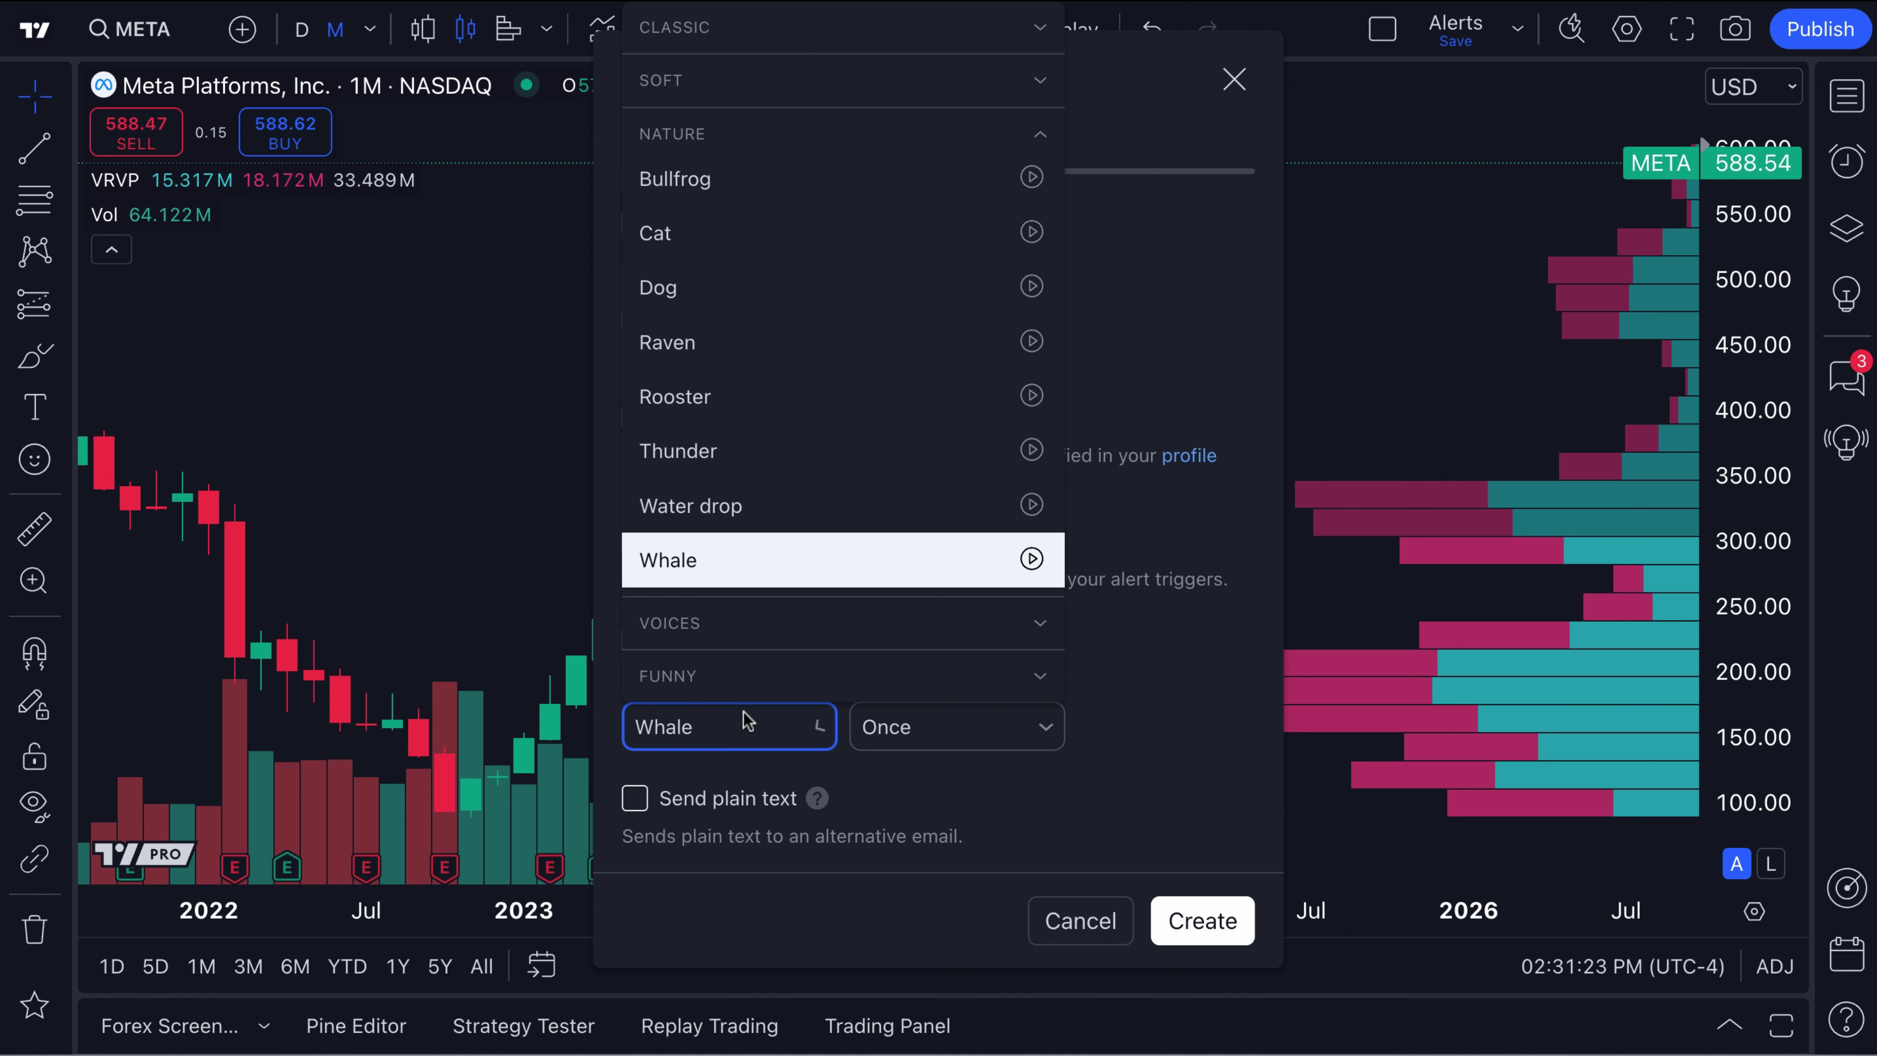
{"action": "left_click", "coordinate": [1031, 560]}
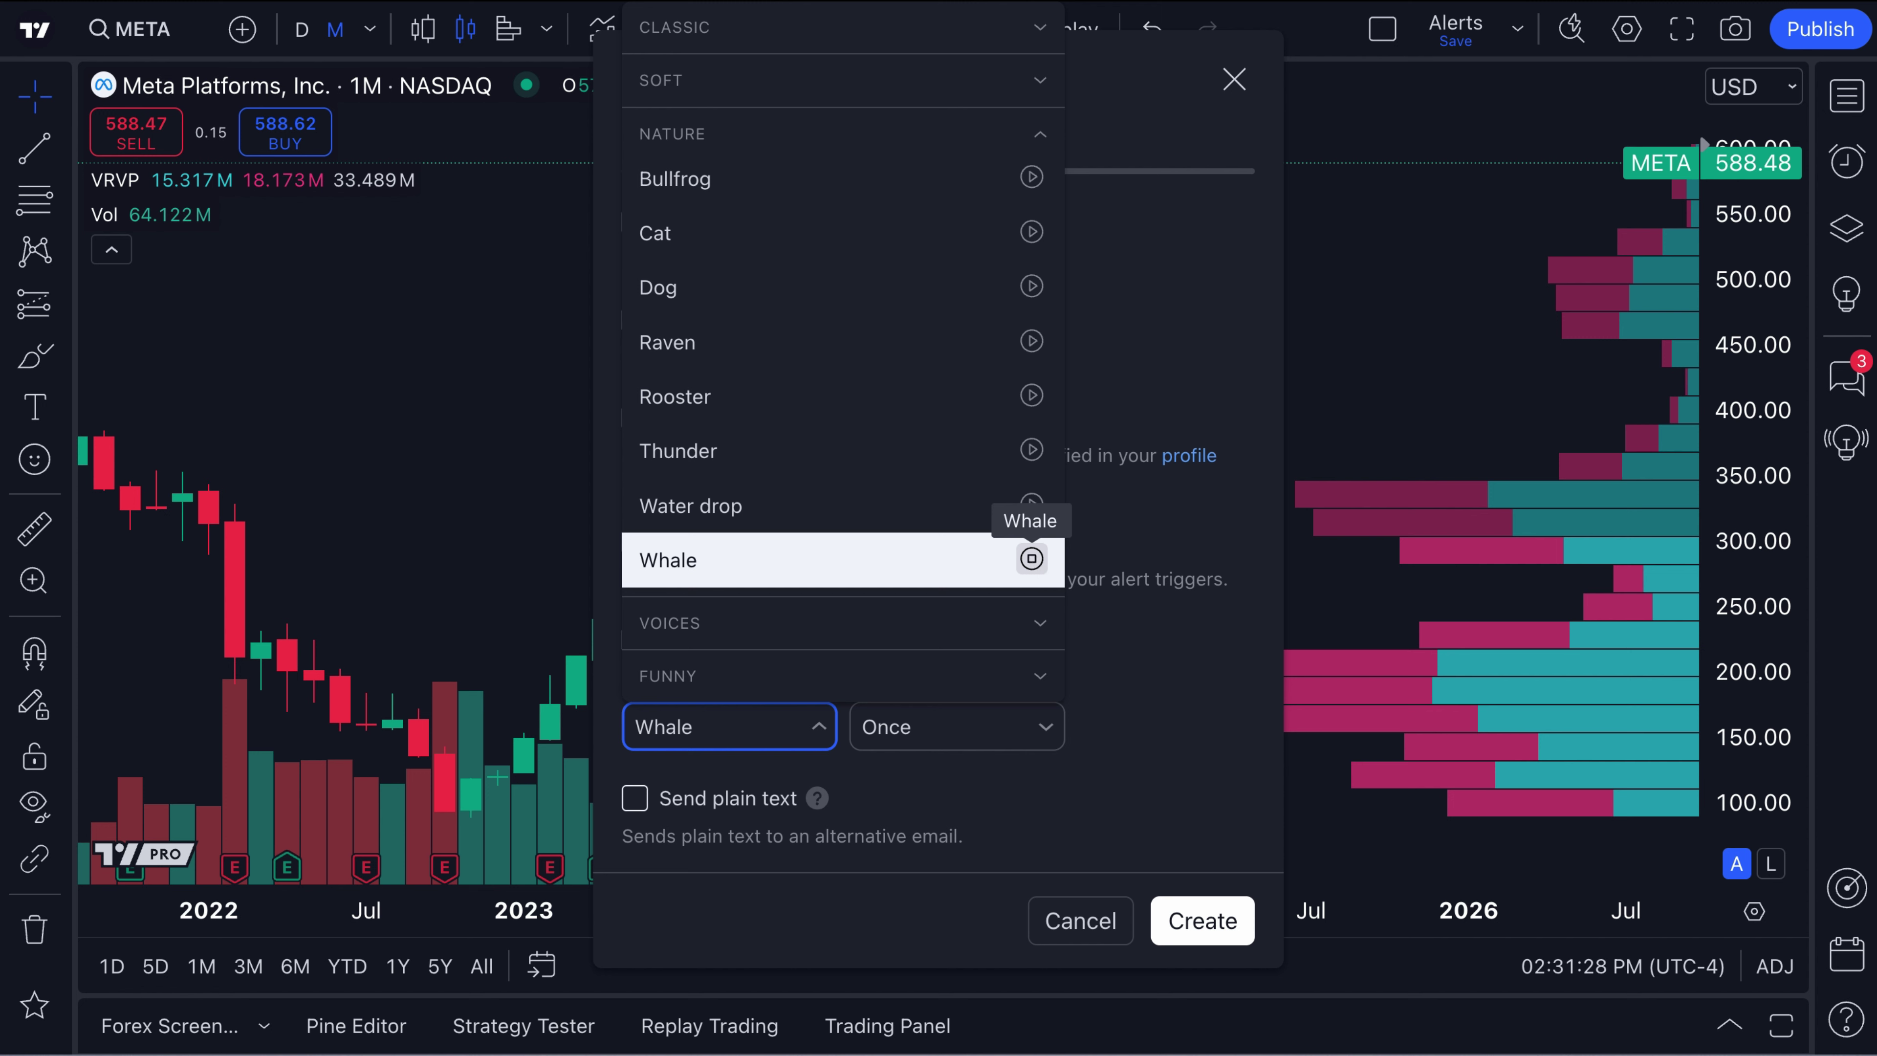
{"action": "left_click", "coordinate": [1145, 778]}
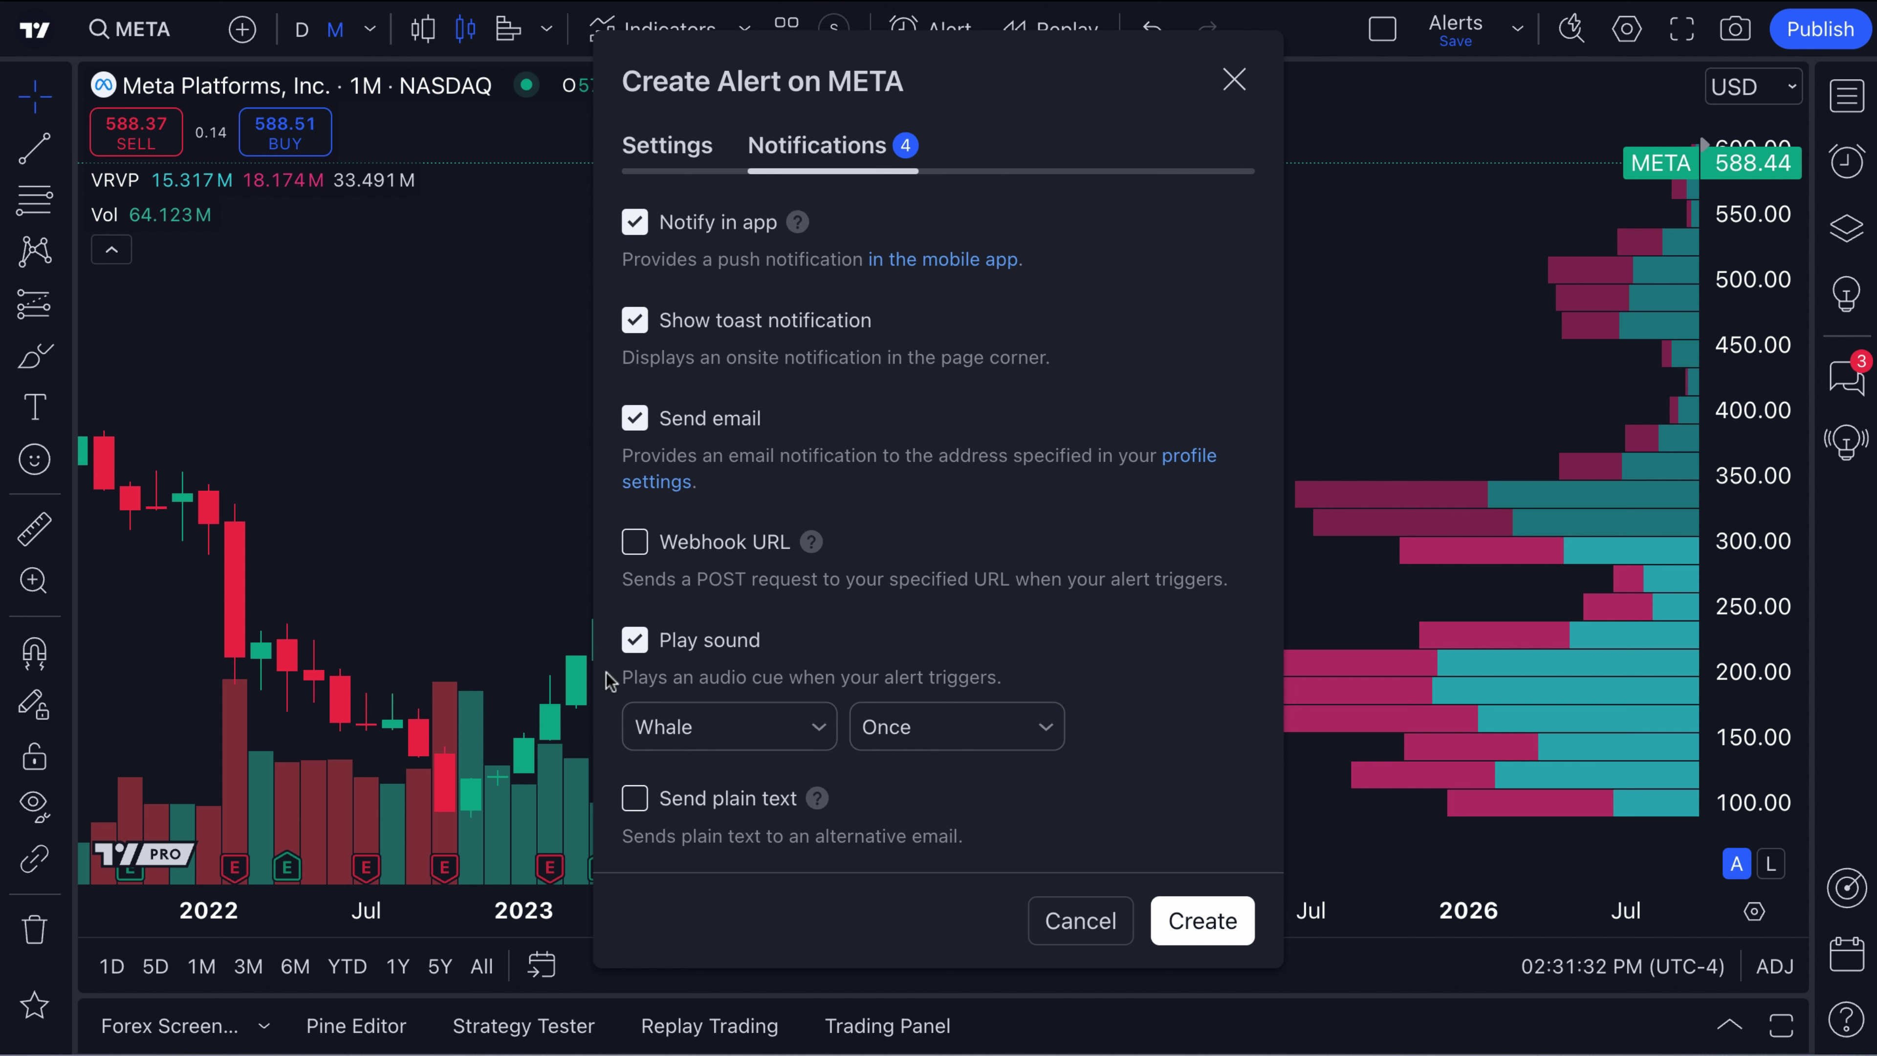
- Keep the alert sound's duration at Once and create the META alert
{"action": "left_click", "coordinate": [929, 721]}
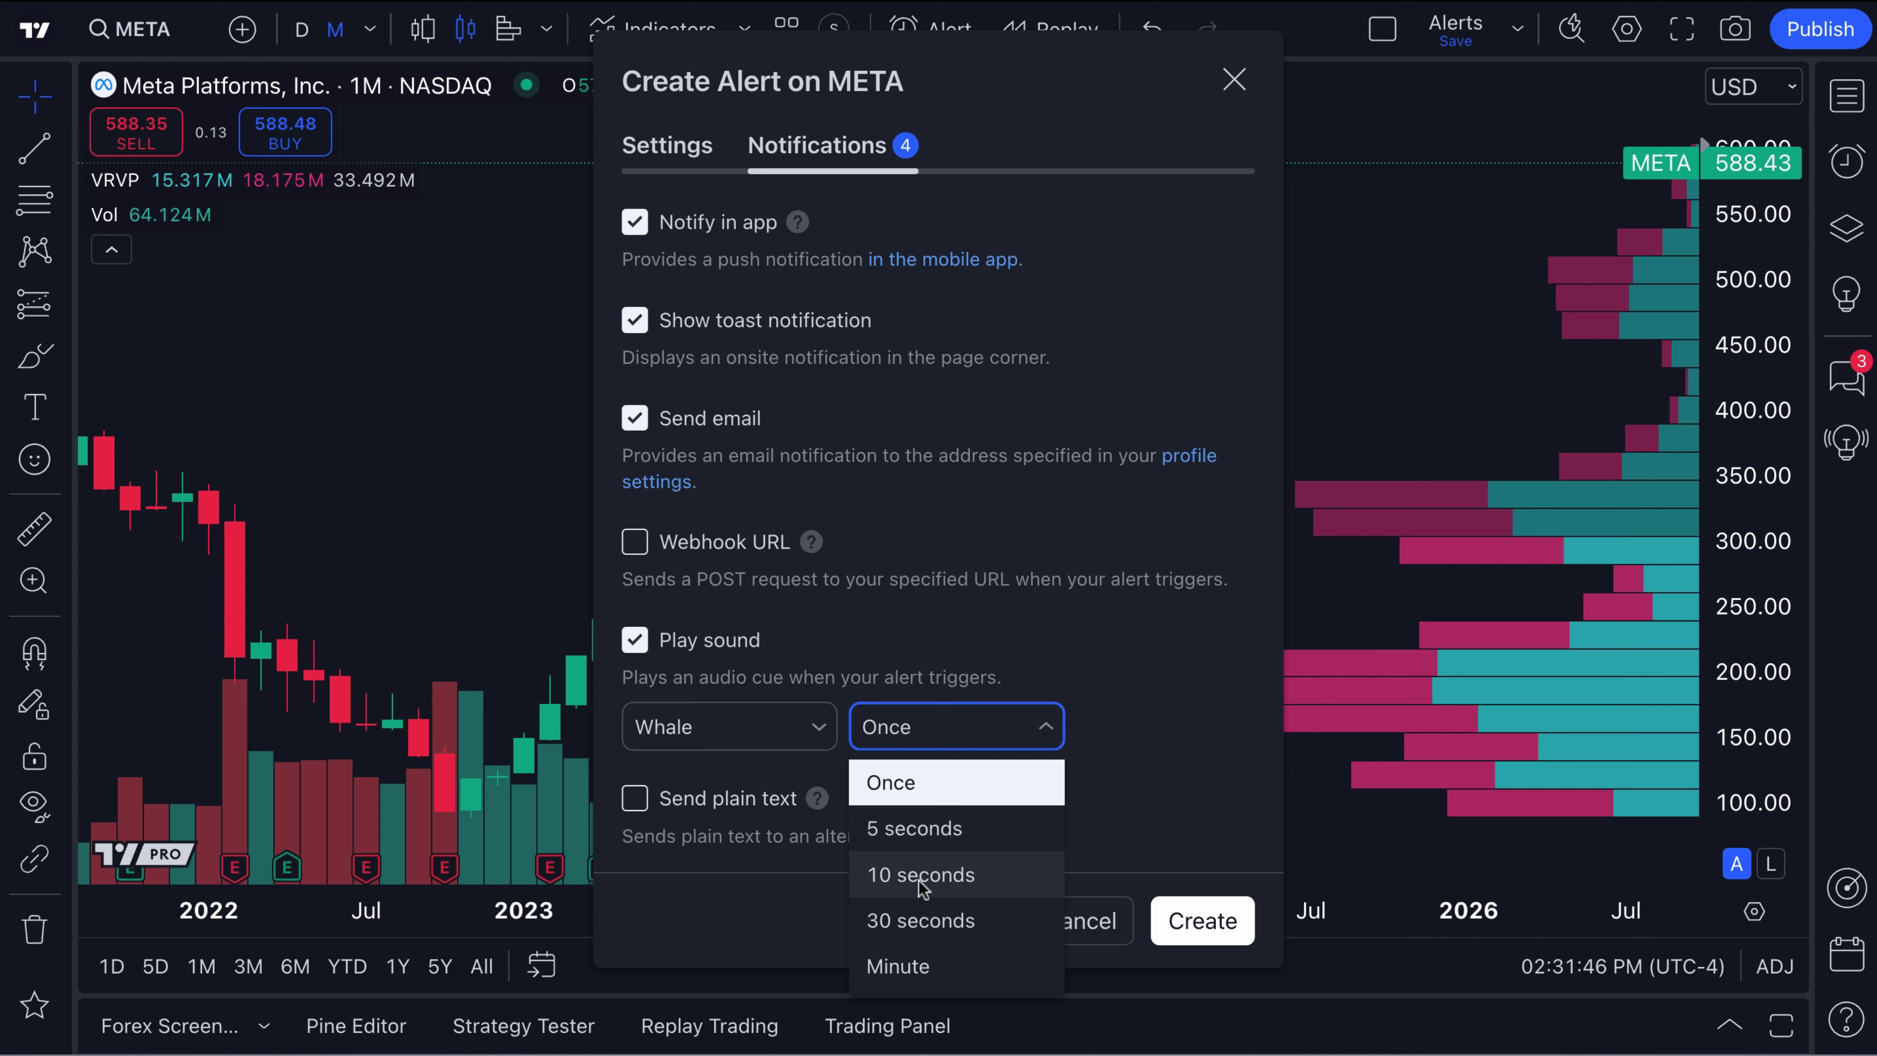
{"action": "left_click", "coordinate": [917, 789]}
{"action": "left_click", "coordinate": [1194, 924]}
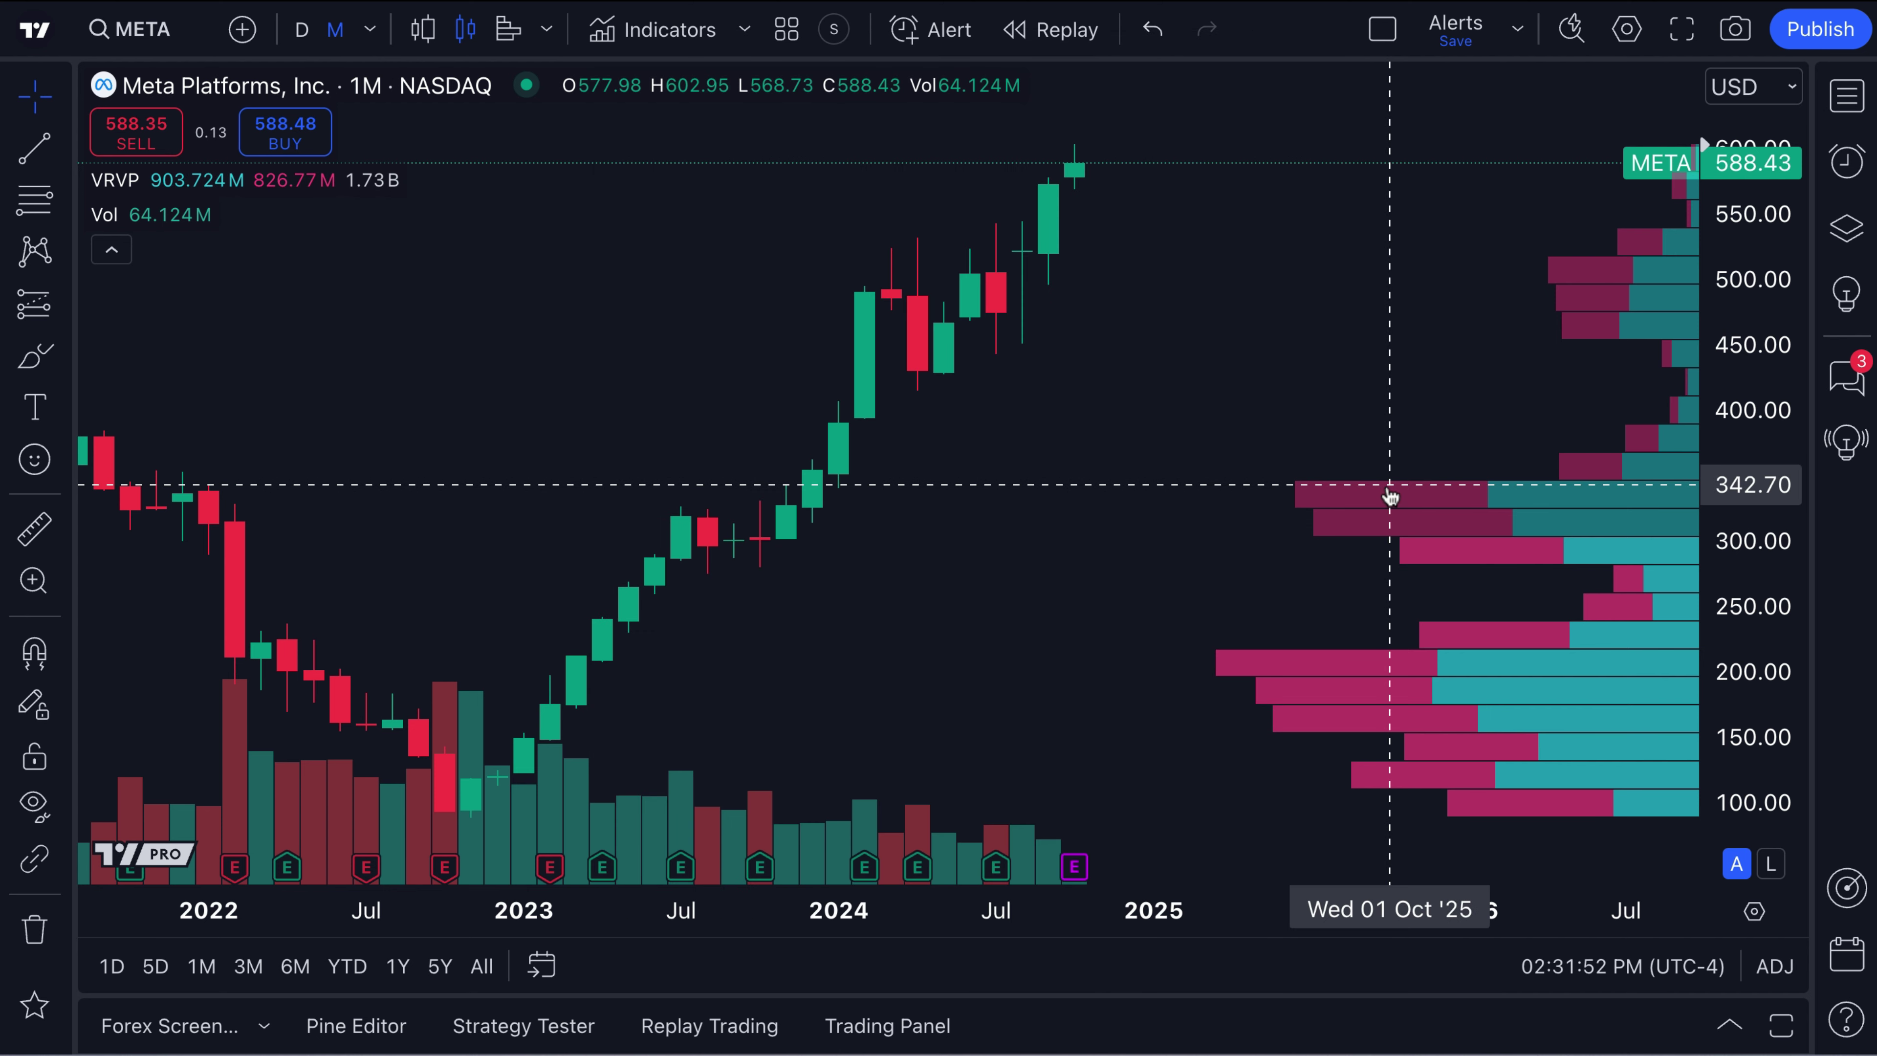
- Inspect the "Meta at all-time highs" alert marker on the chart's price scale
{"action": "scroll", "coordinate": [1382, 495], "scroll_direction": "down", "scroll_amount": 3}
{"action": "scroll", "coordinate": [1265, 432], "scroll_direction": "right", "scroll_amount": 5}
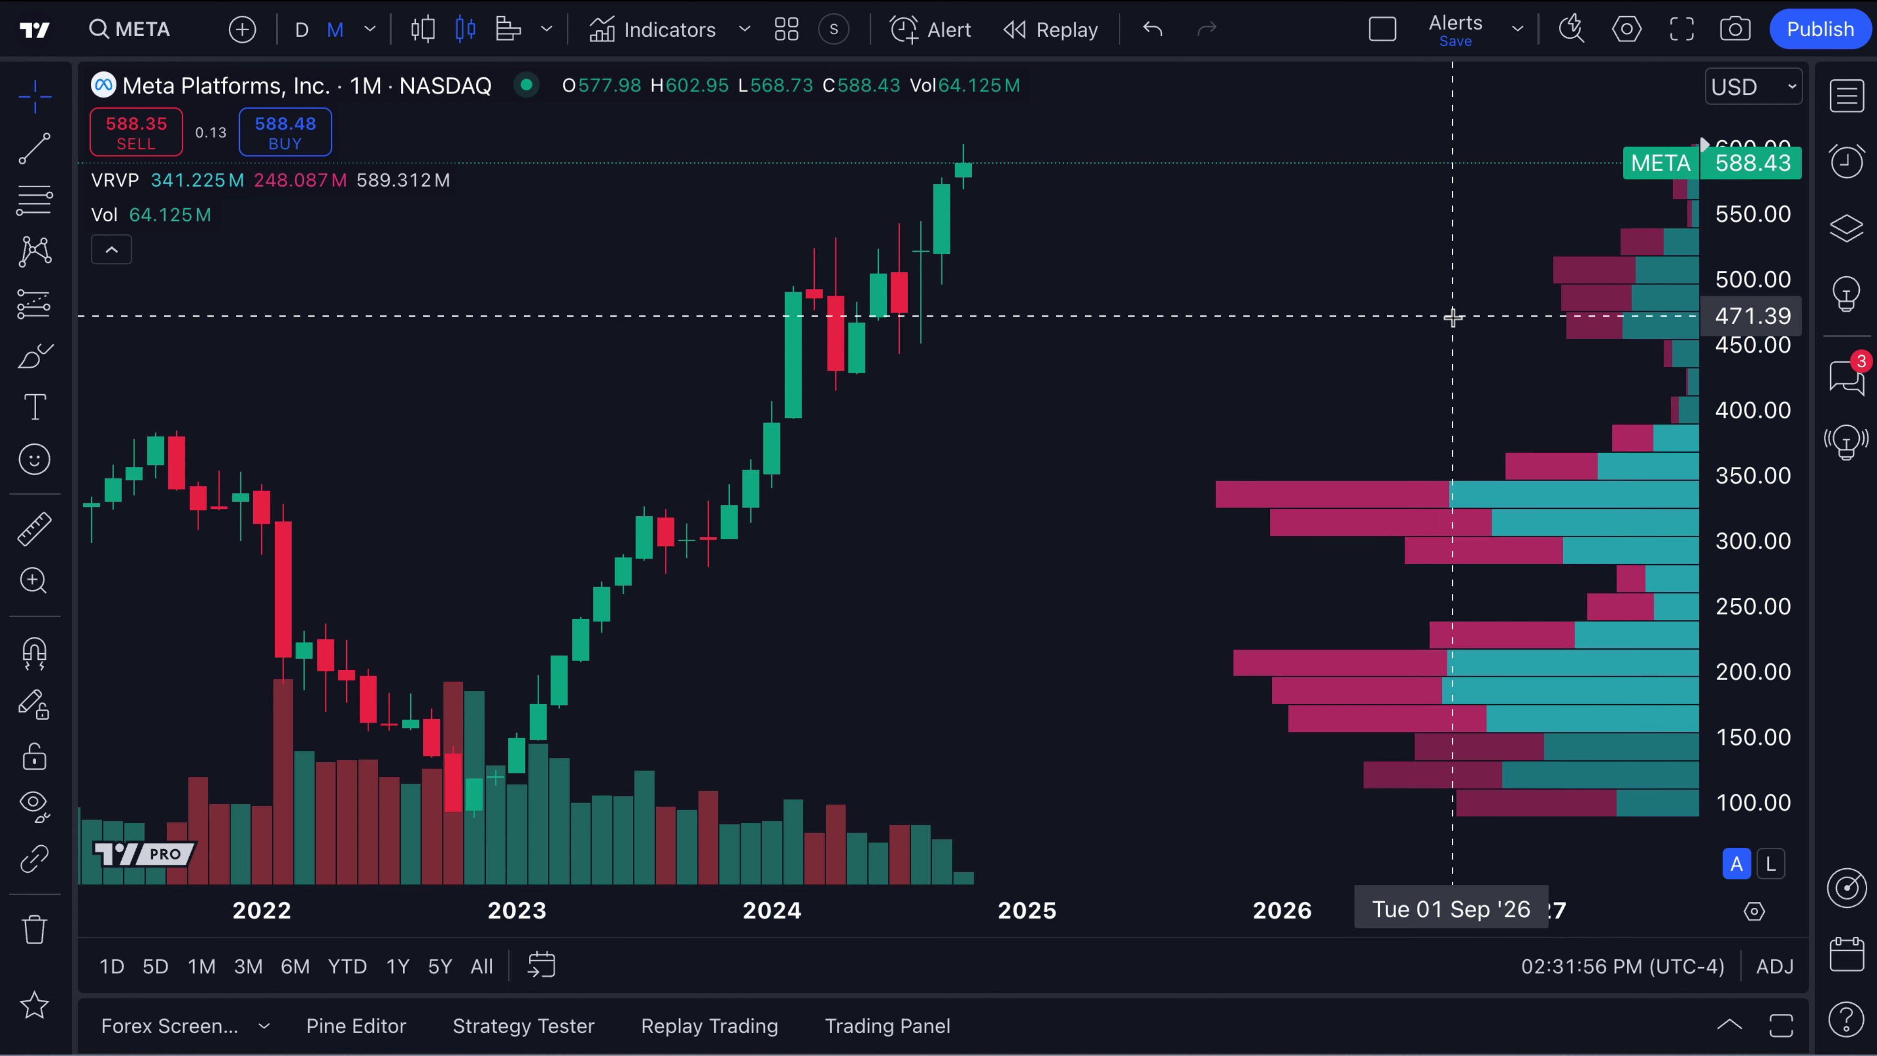
{"action": "mouse_move", "coordinate": [1711, 159]}
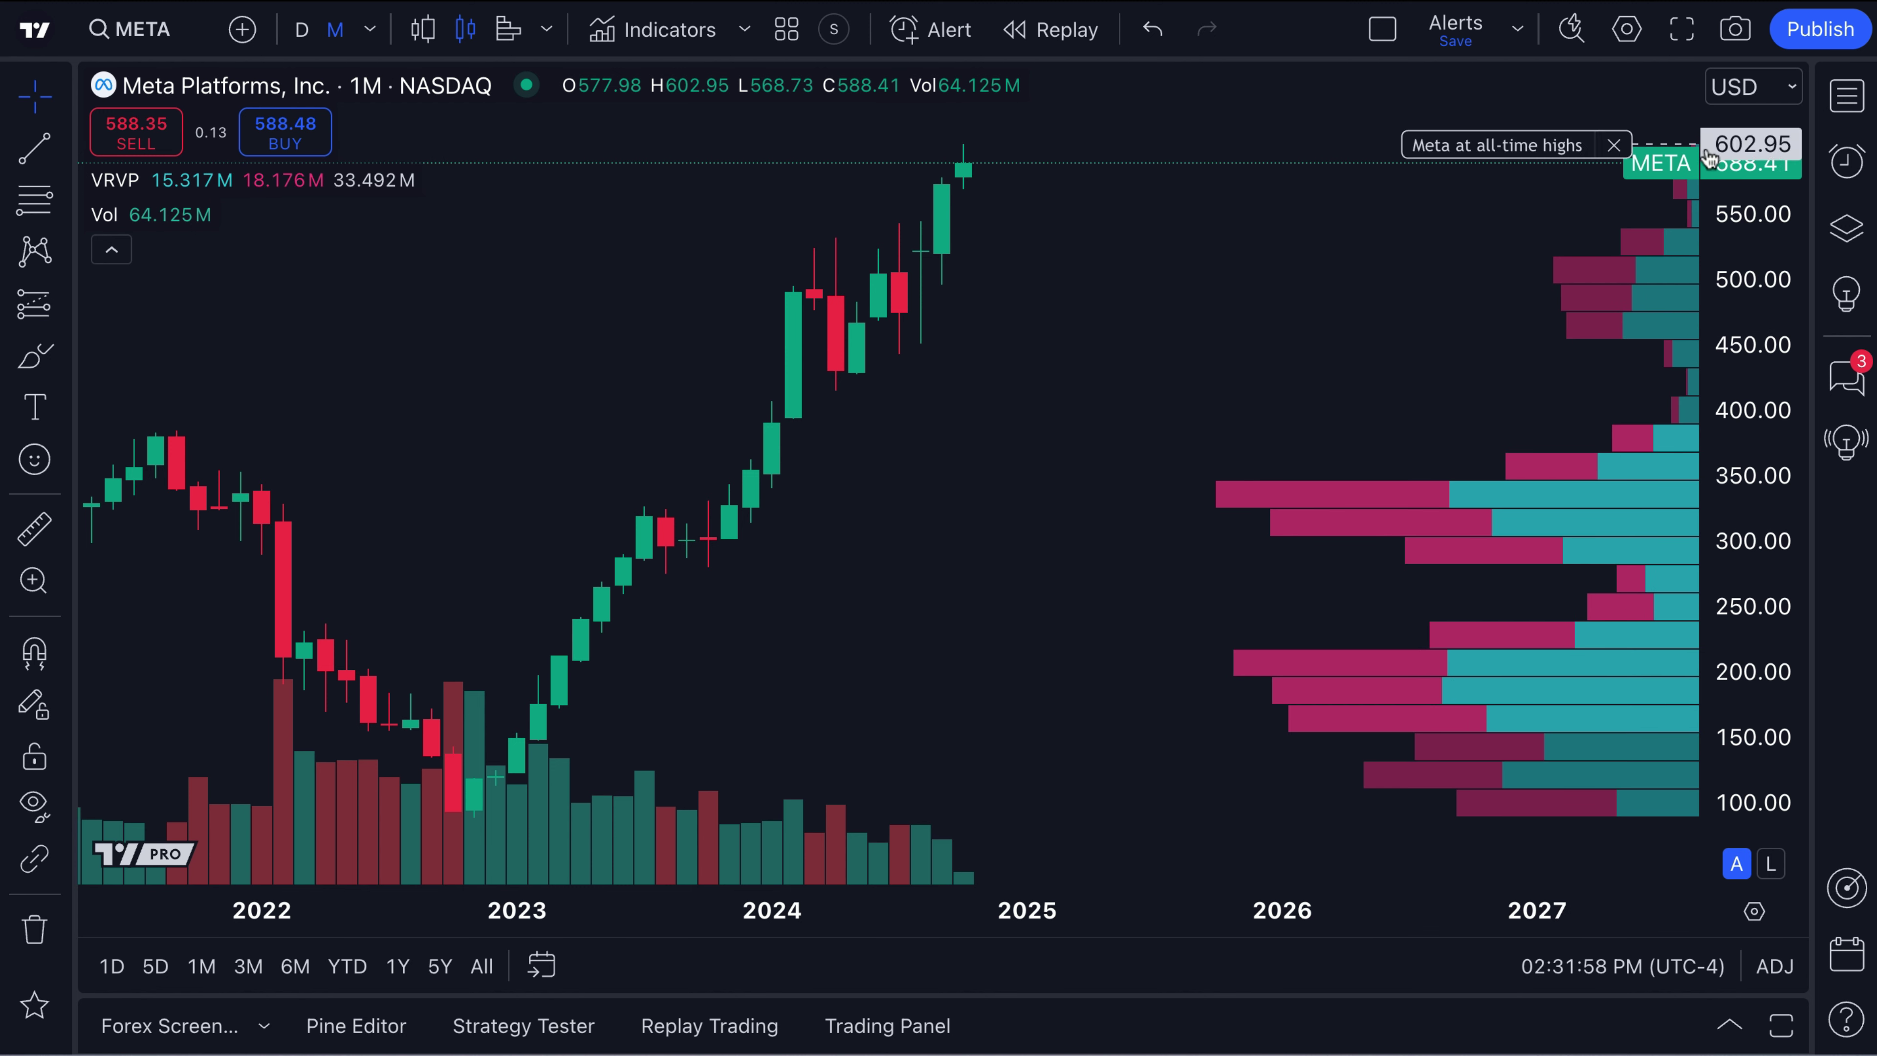
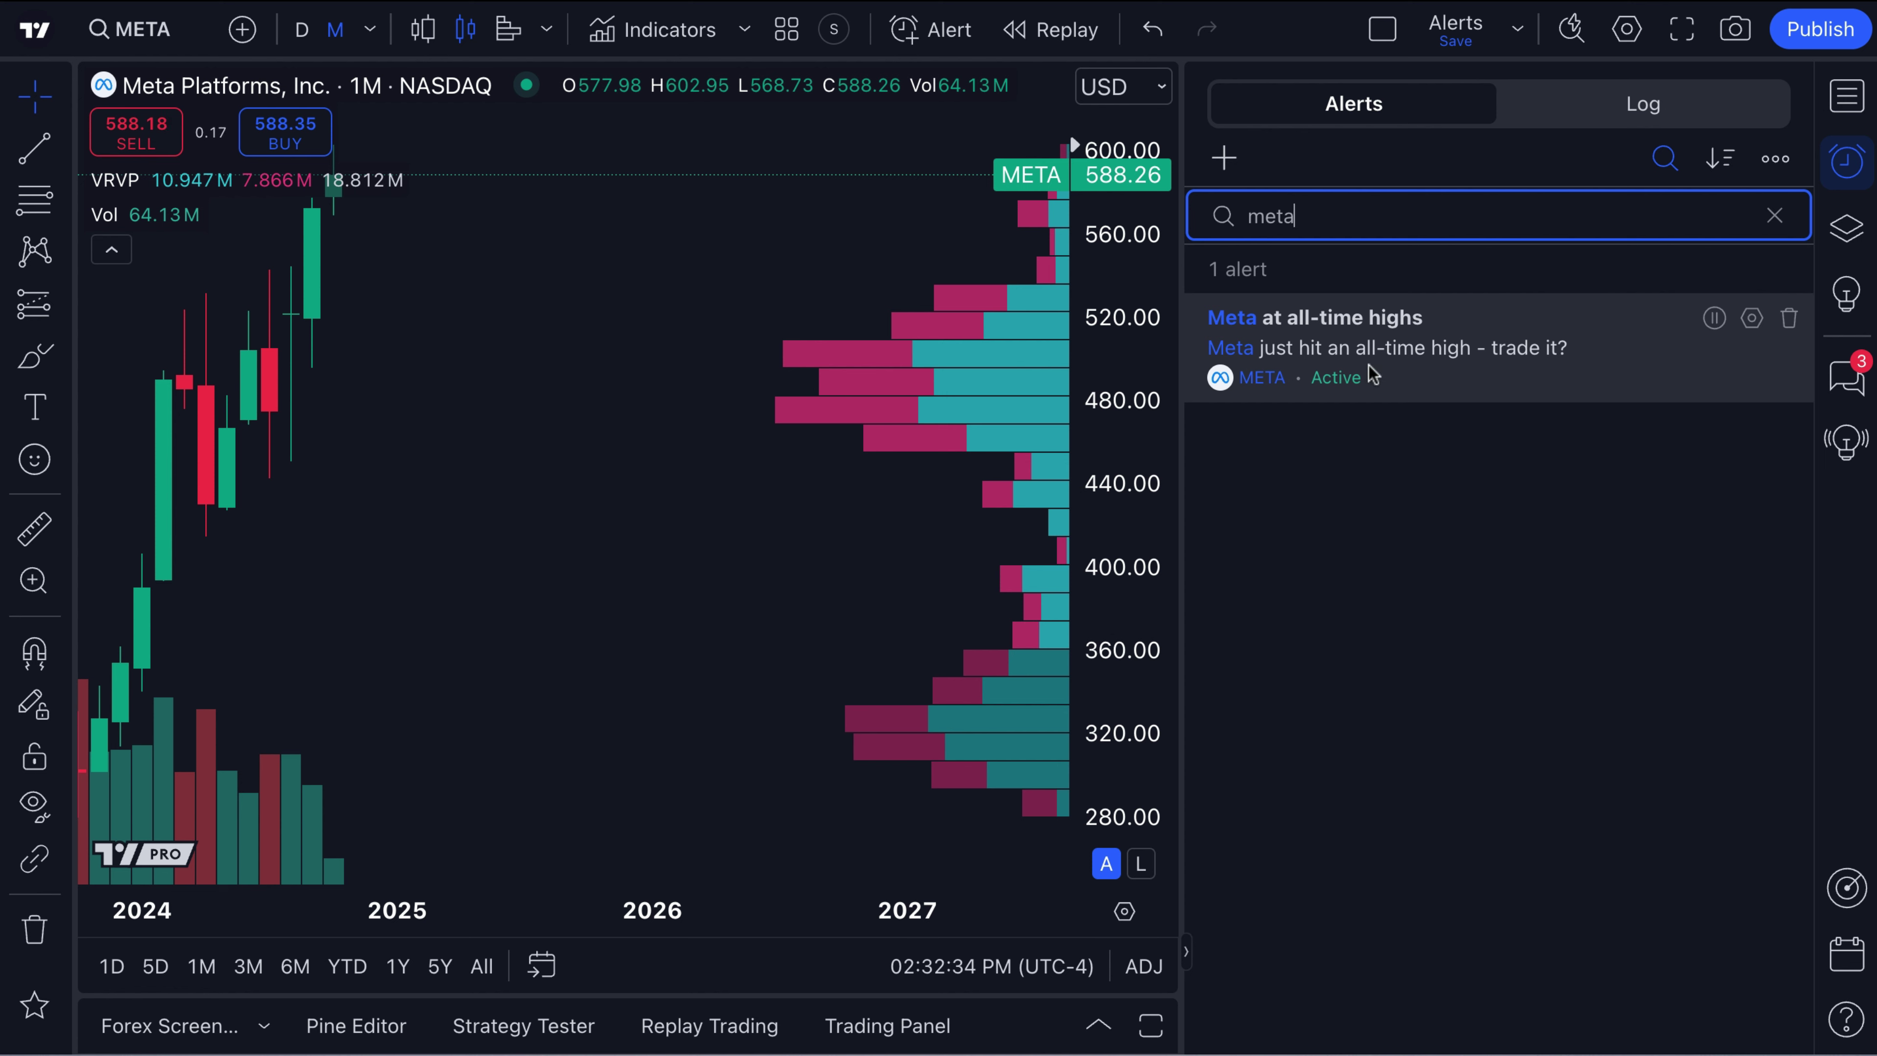
- Inspect the META alert's details in the alerts list and review the list's sorting and filtering options
{"action": "mouse_move", "coordinate": [1372, 375]}
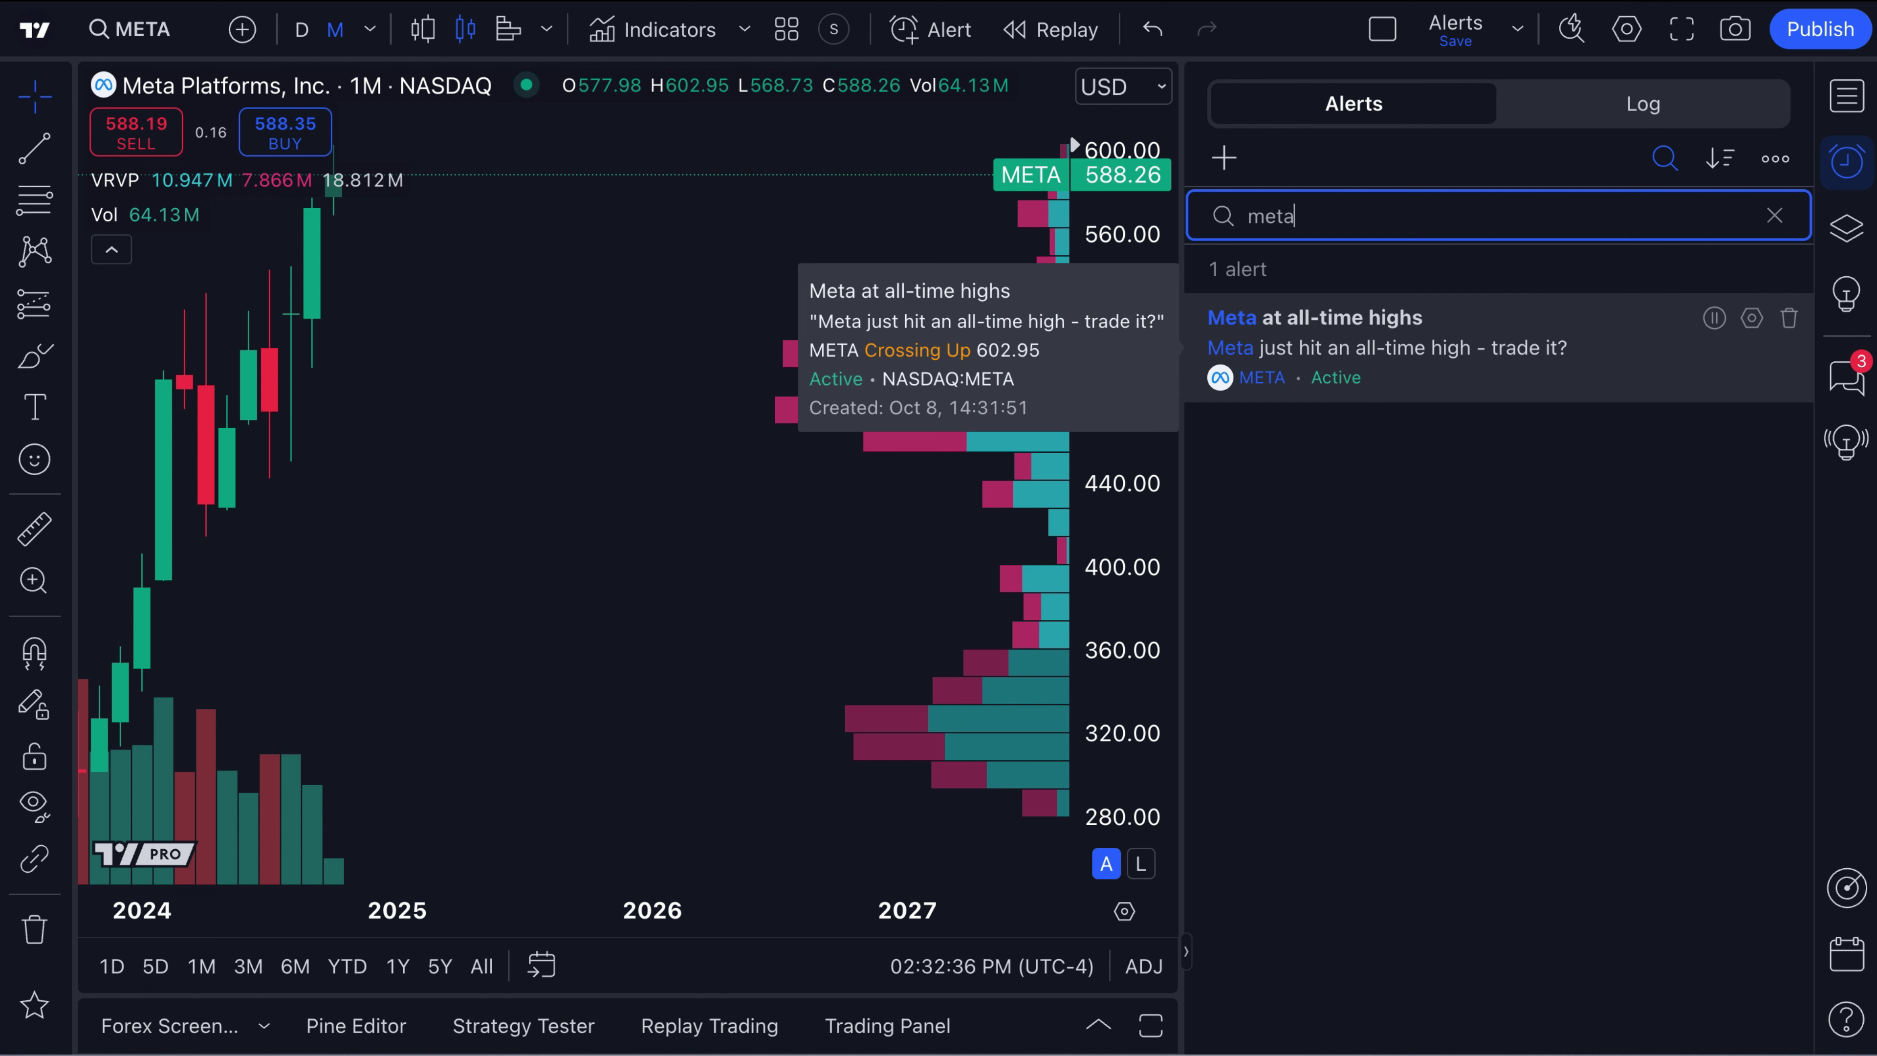
{"action": "left_click", "coordinate": [1729, 174]}
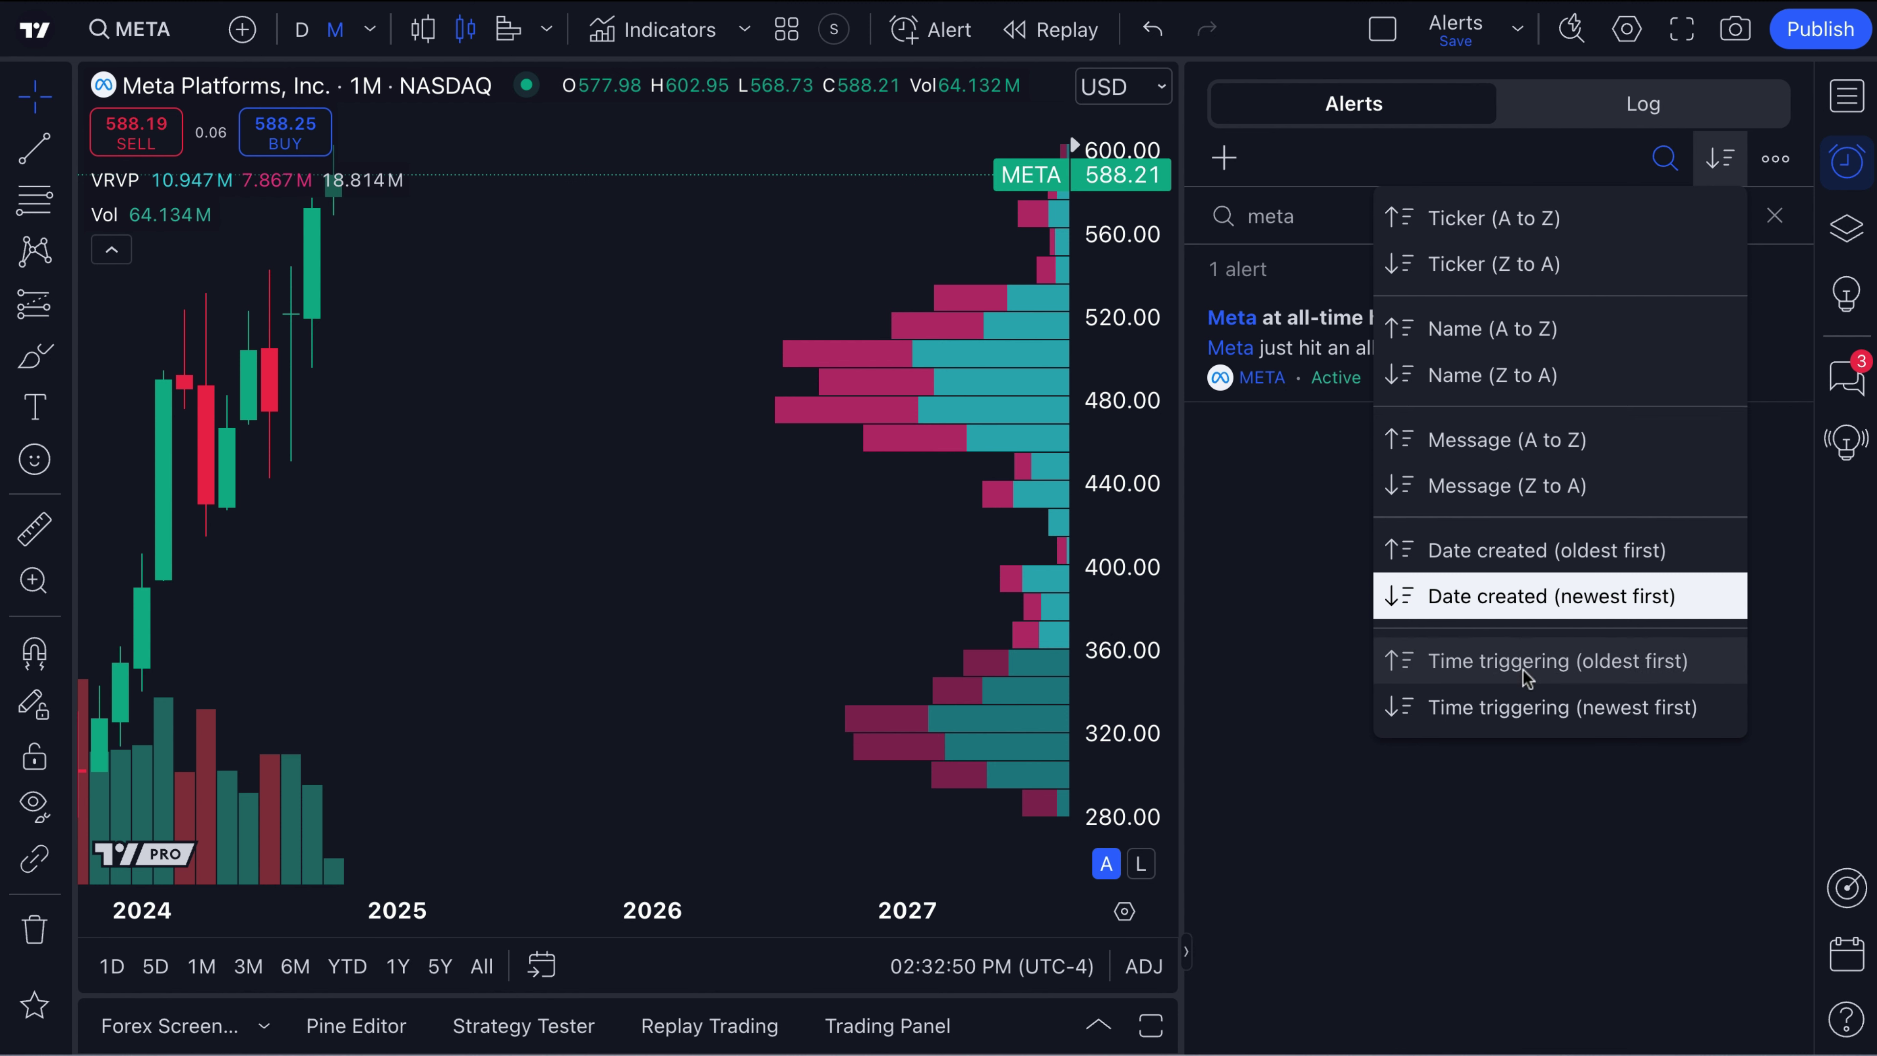
{"action": "left_click", "coordinate": [1776, 160]}
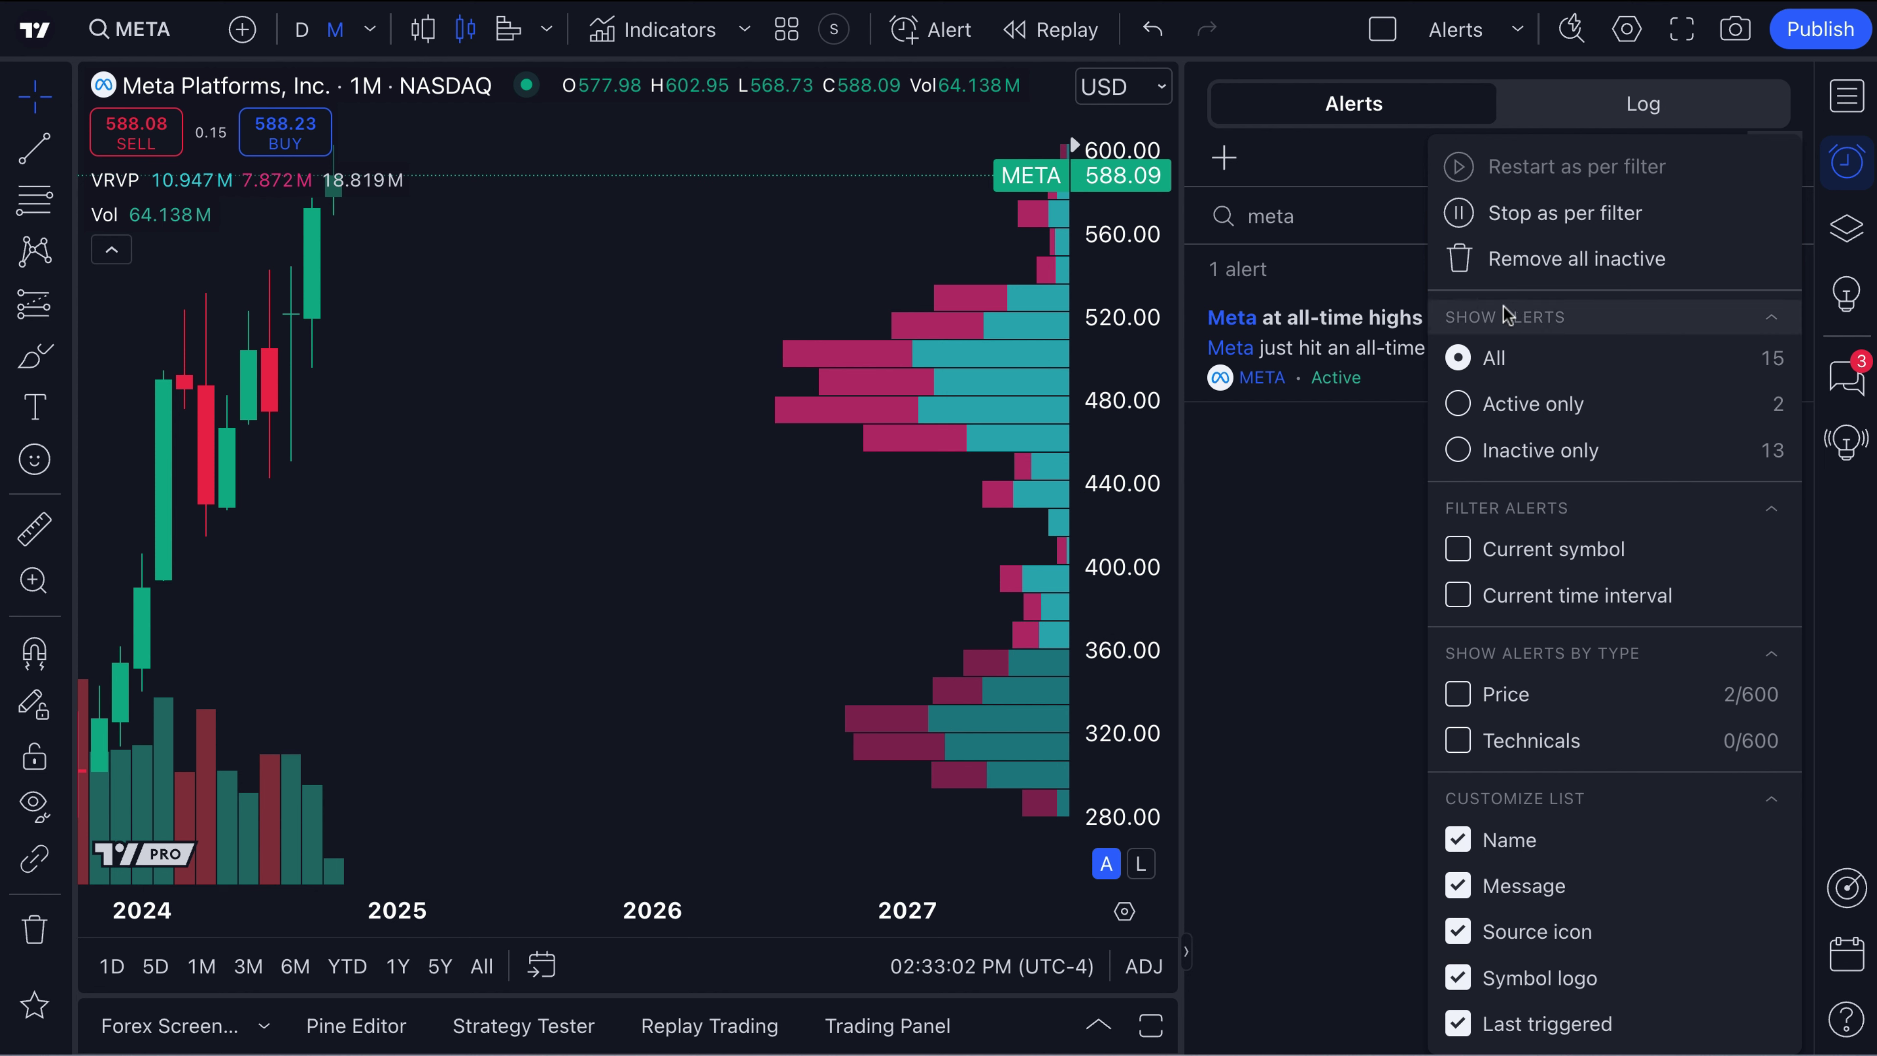
{"action": "left_click", "coordinate": [1303, 548]}
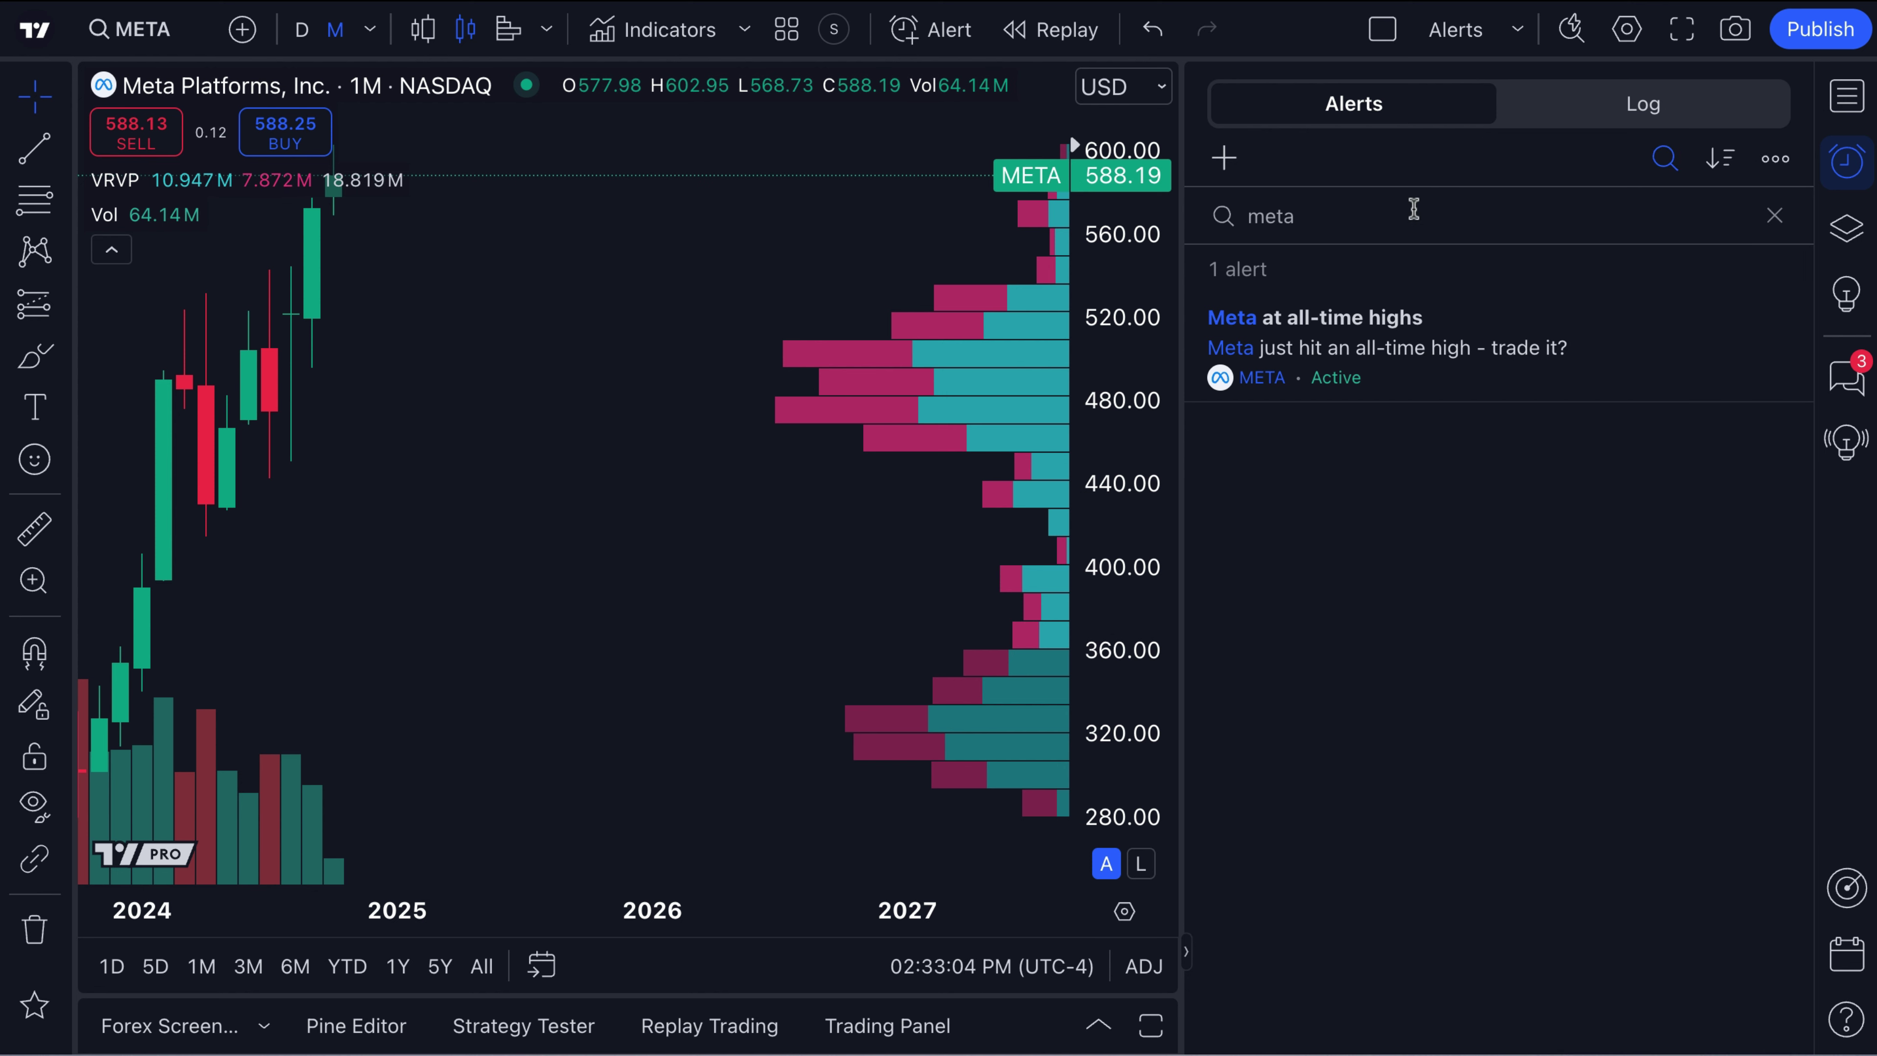
- Clear the alert search and filter the alerts list to show active alerts only
{"action": "left_click", "coordinate": [1775, 215]}
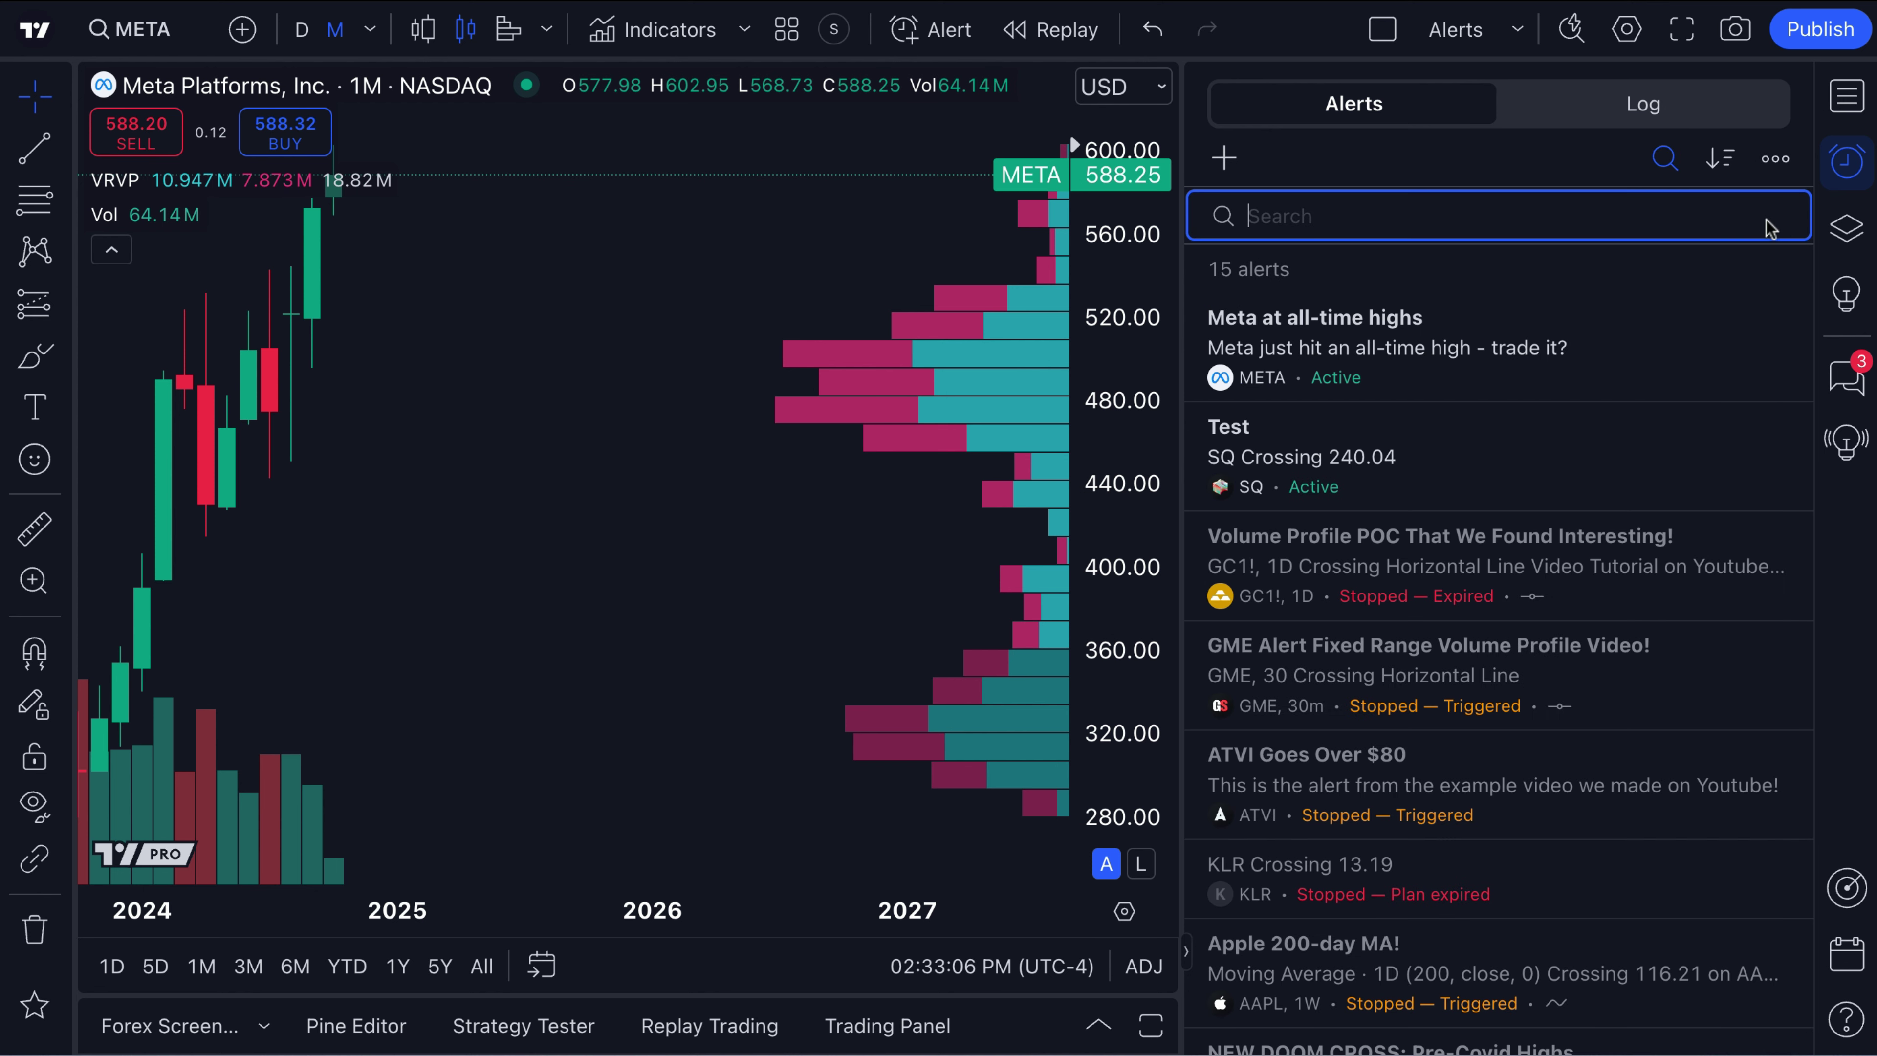
{"action": "scroll", "coordinate": [1438, 691], "scroll_direction": "down", "scroll_amount": 10}
{"action": "scroll", "coordinate": [1759, 317], "scroll_direction": "up", "scroll_amount": 10}
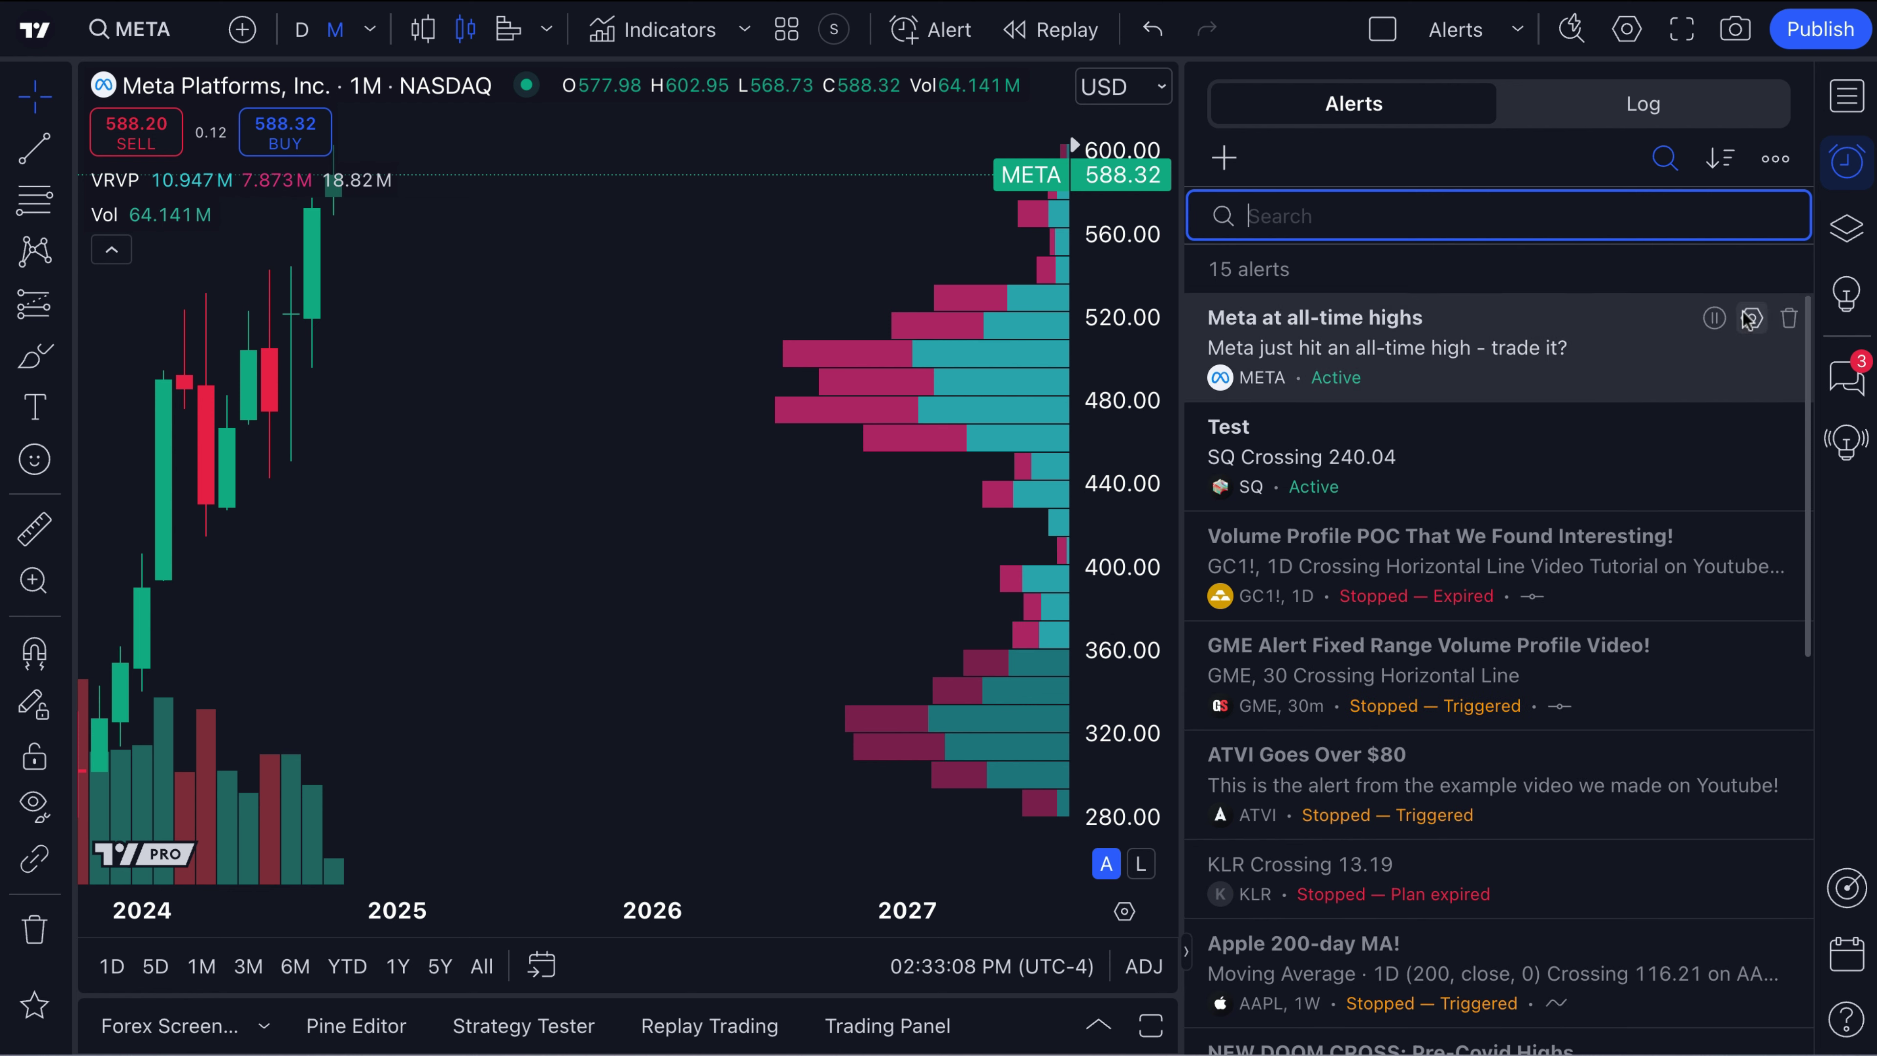
{"action": "left_click", "coordinate": [1776, 158]}
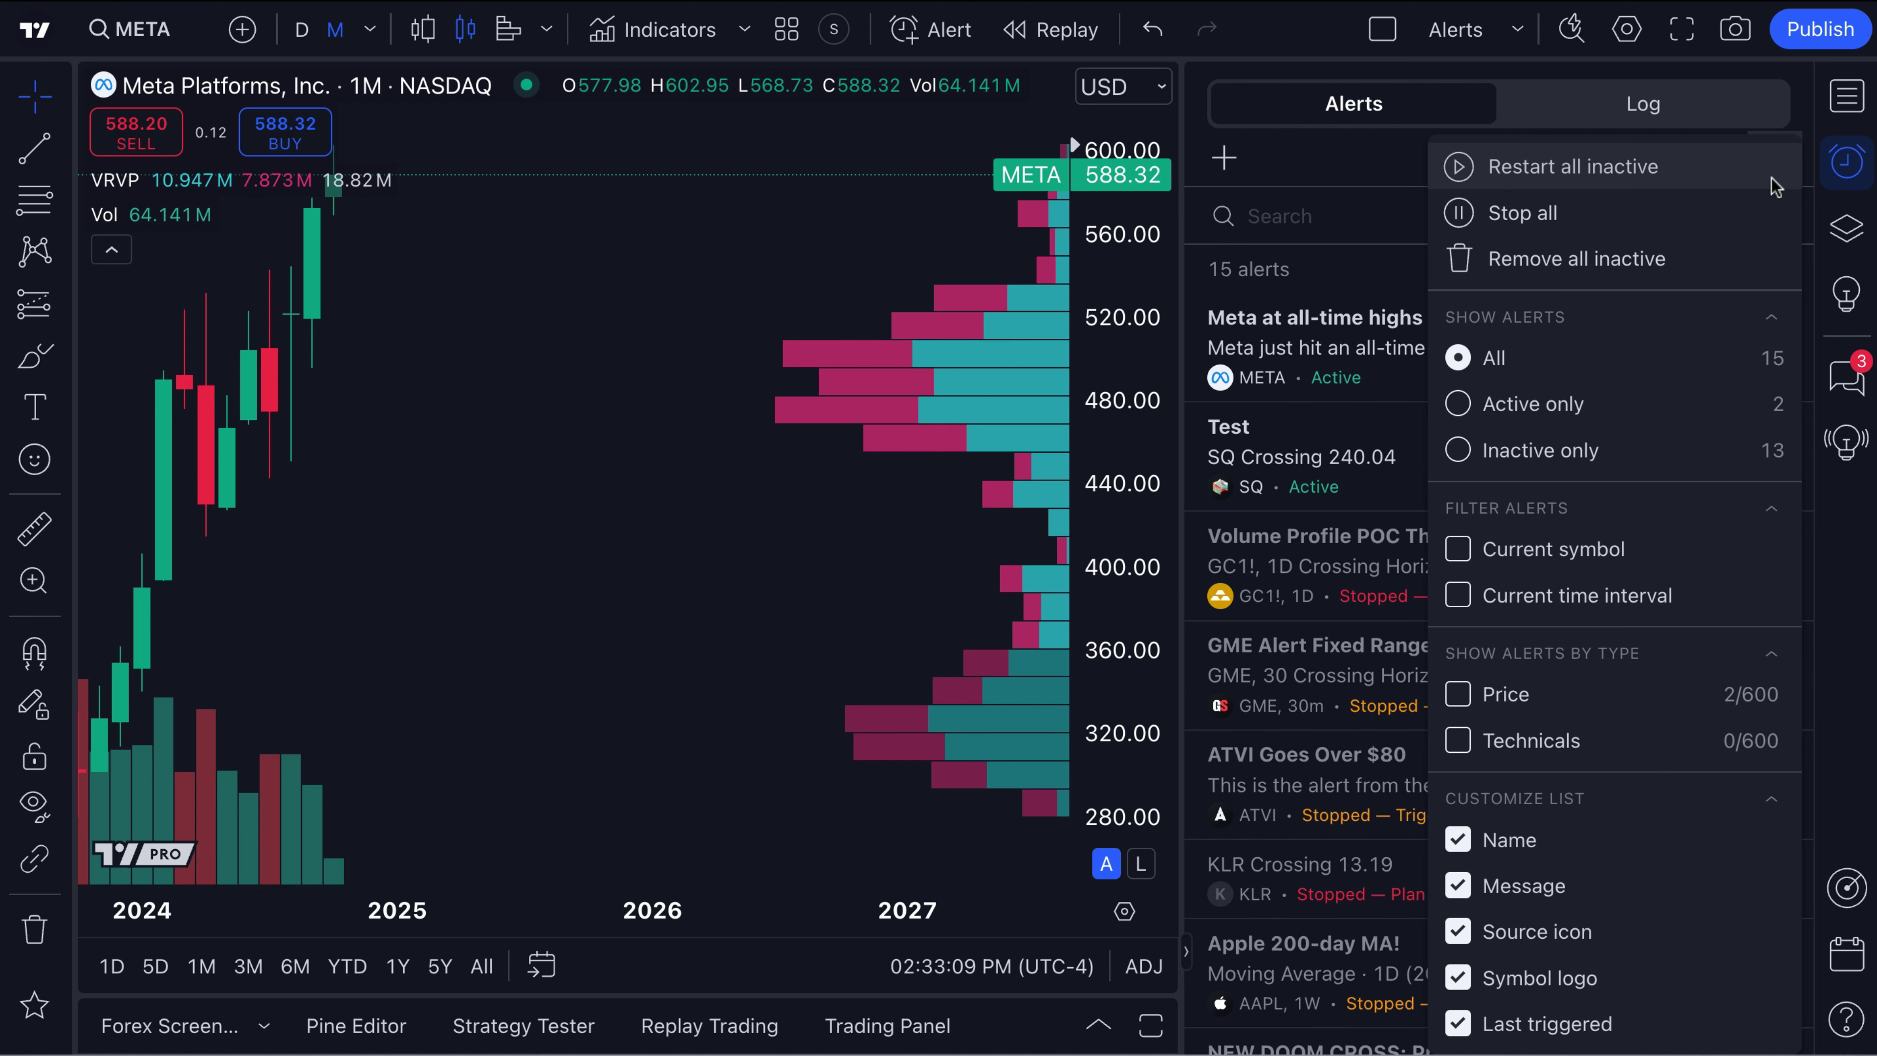
{"action": "left_click", "coordinate": [1552, 398]}
{"action": "left_click", "coordinate": [1373, 175]}
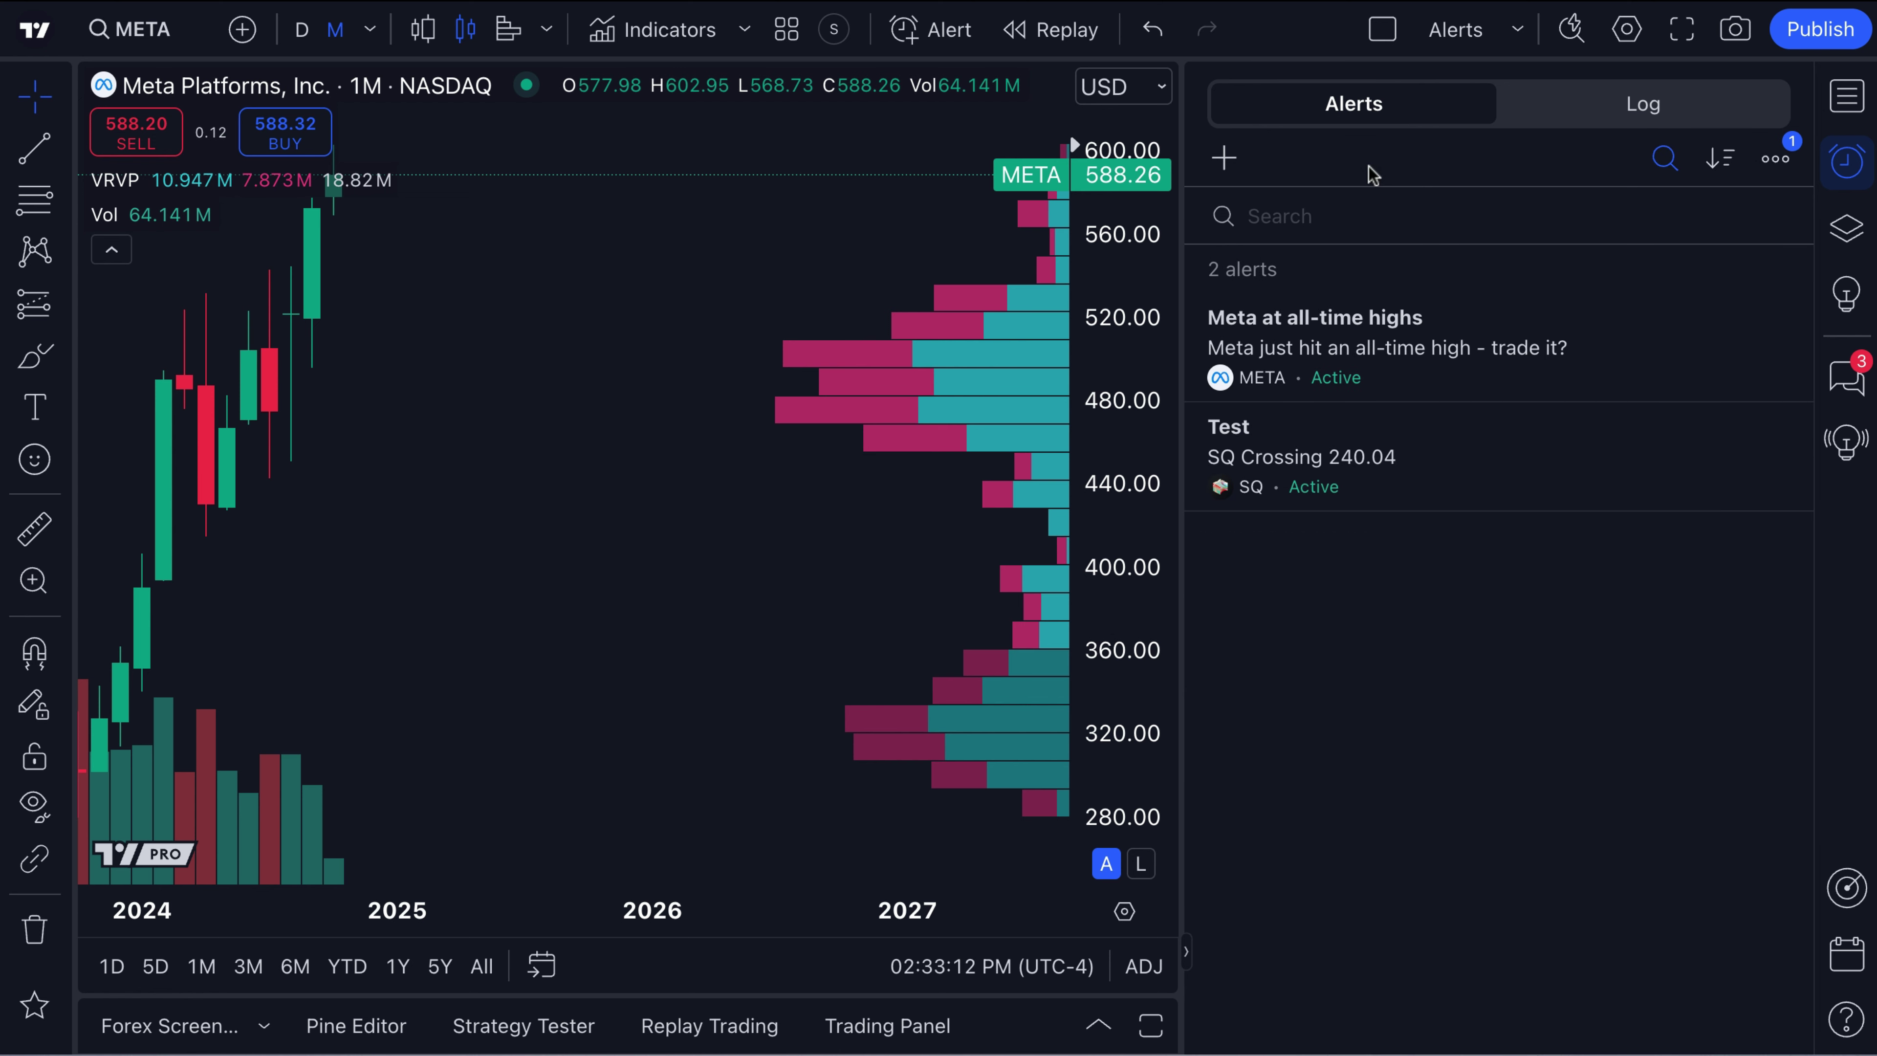
- Inspect the details of the META and SQ alerts and close the alerts list
{"action": "mouse_move", "coordinate": [1347, 367]}
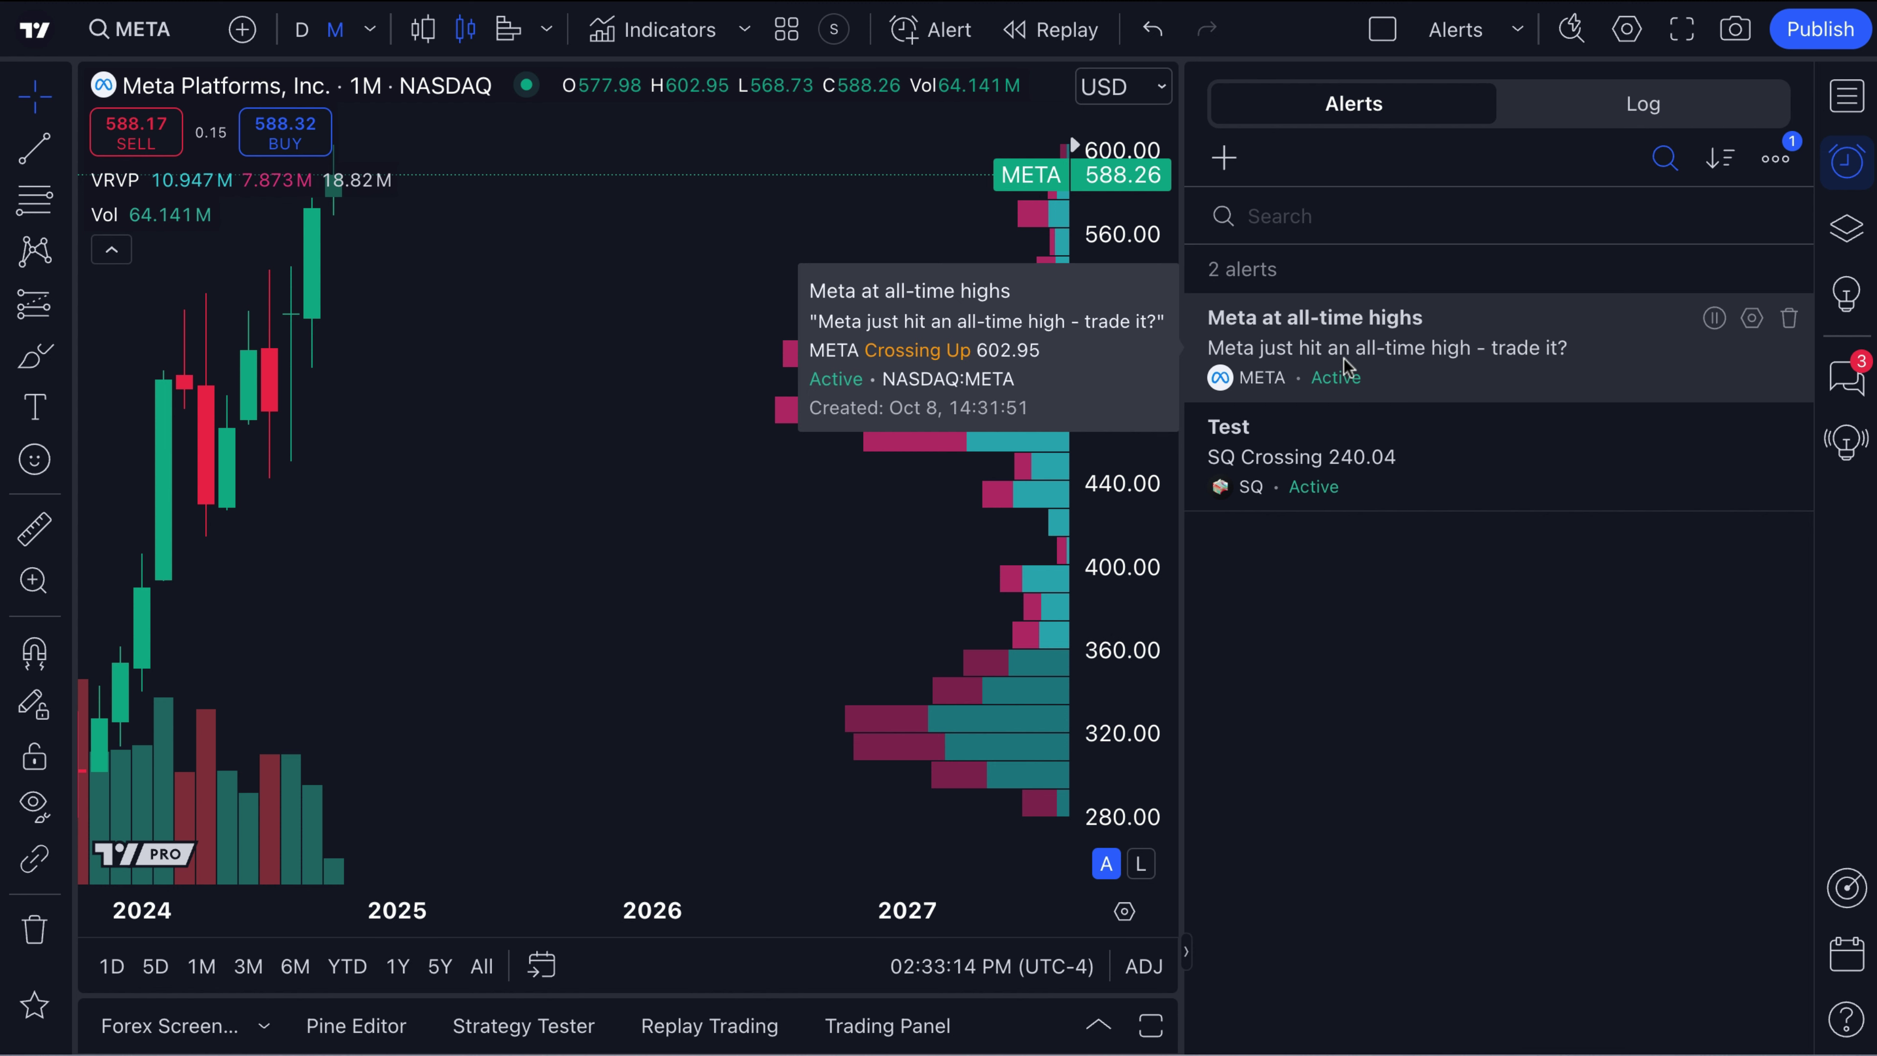
{"action": "mouse_move", "coordinate": [1391, 470]}
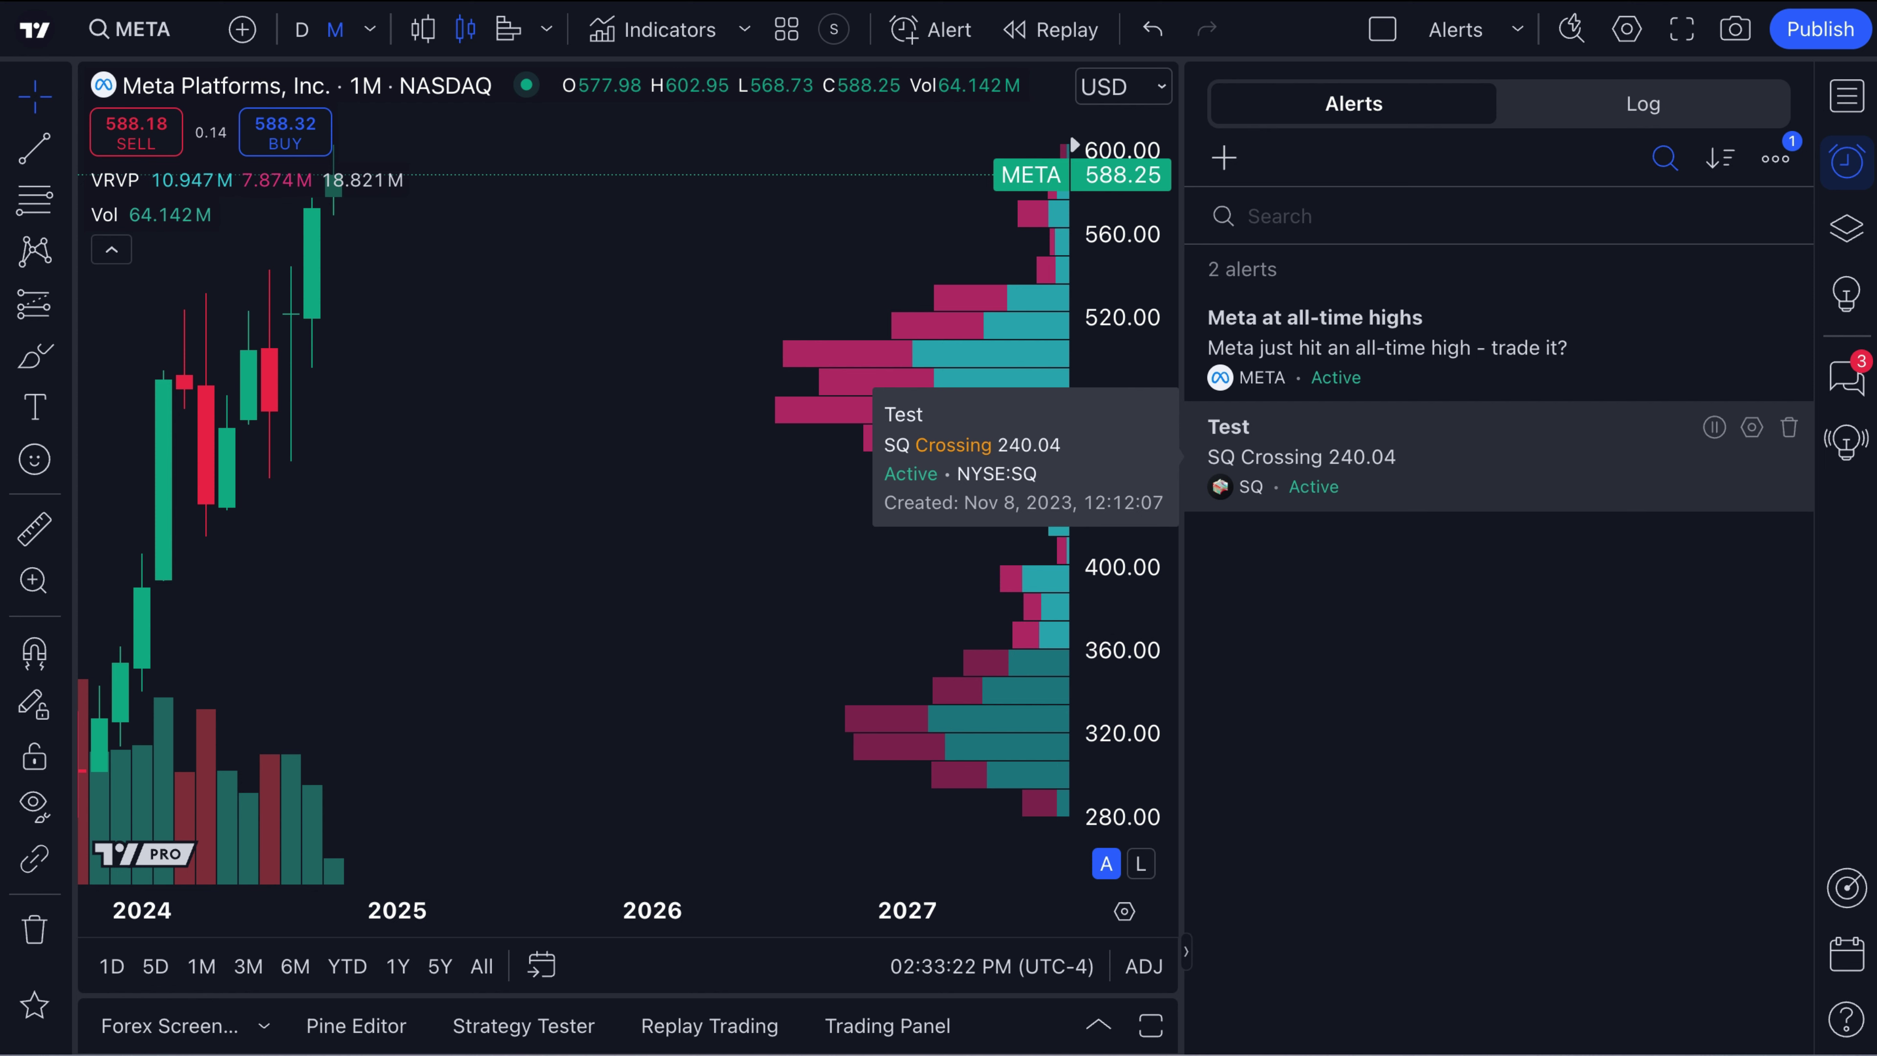
{"action": "left_click", "coordinate": [1847, 161]}
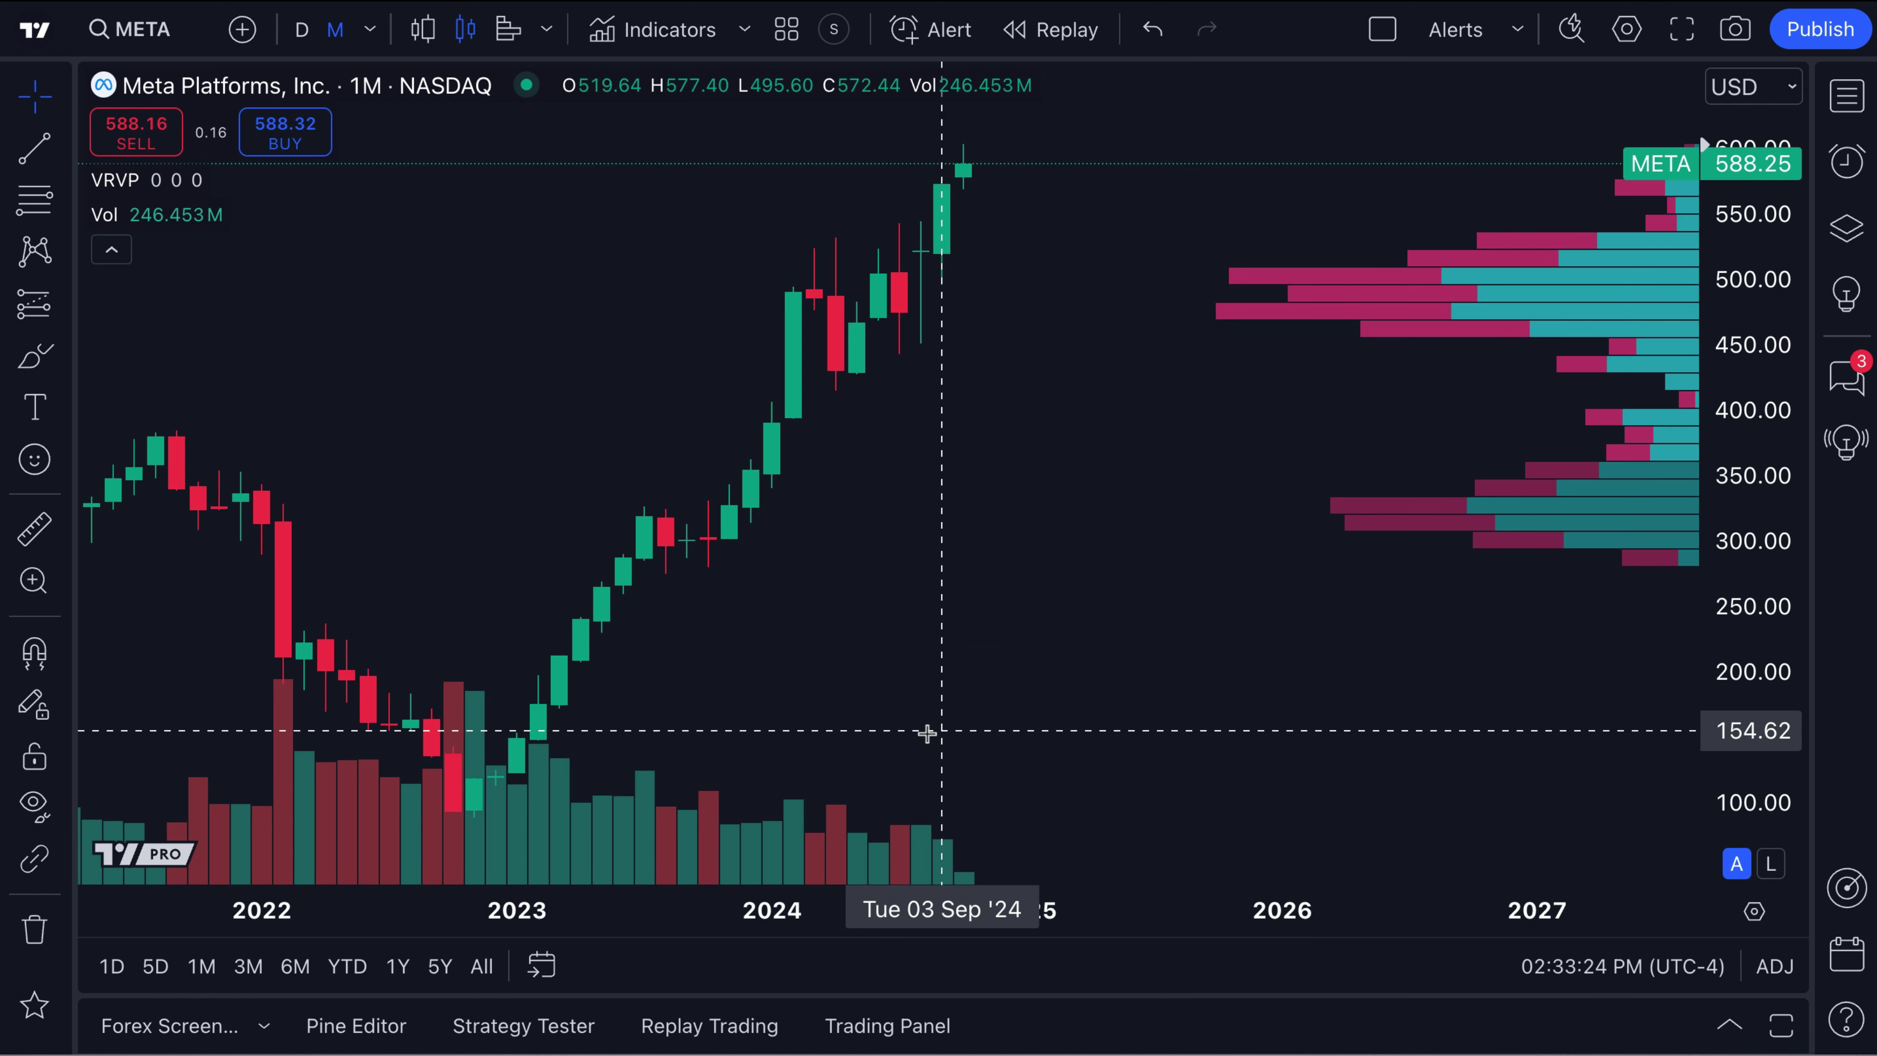
{"action": "scroll", "coordinate": [910, 735], "scroll_direction": "left", "scroll_amount": 5}
{"action": "left_click_drag", "start_coordinate": [963, 620], "coordinate": [1144, 645]}
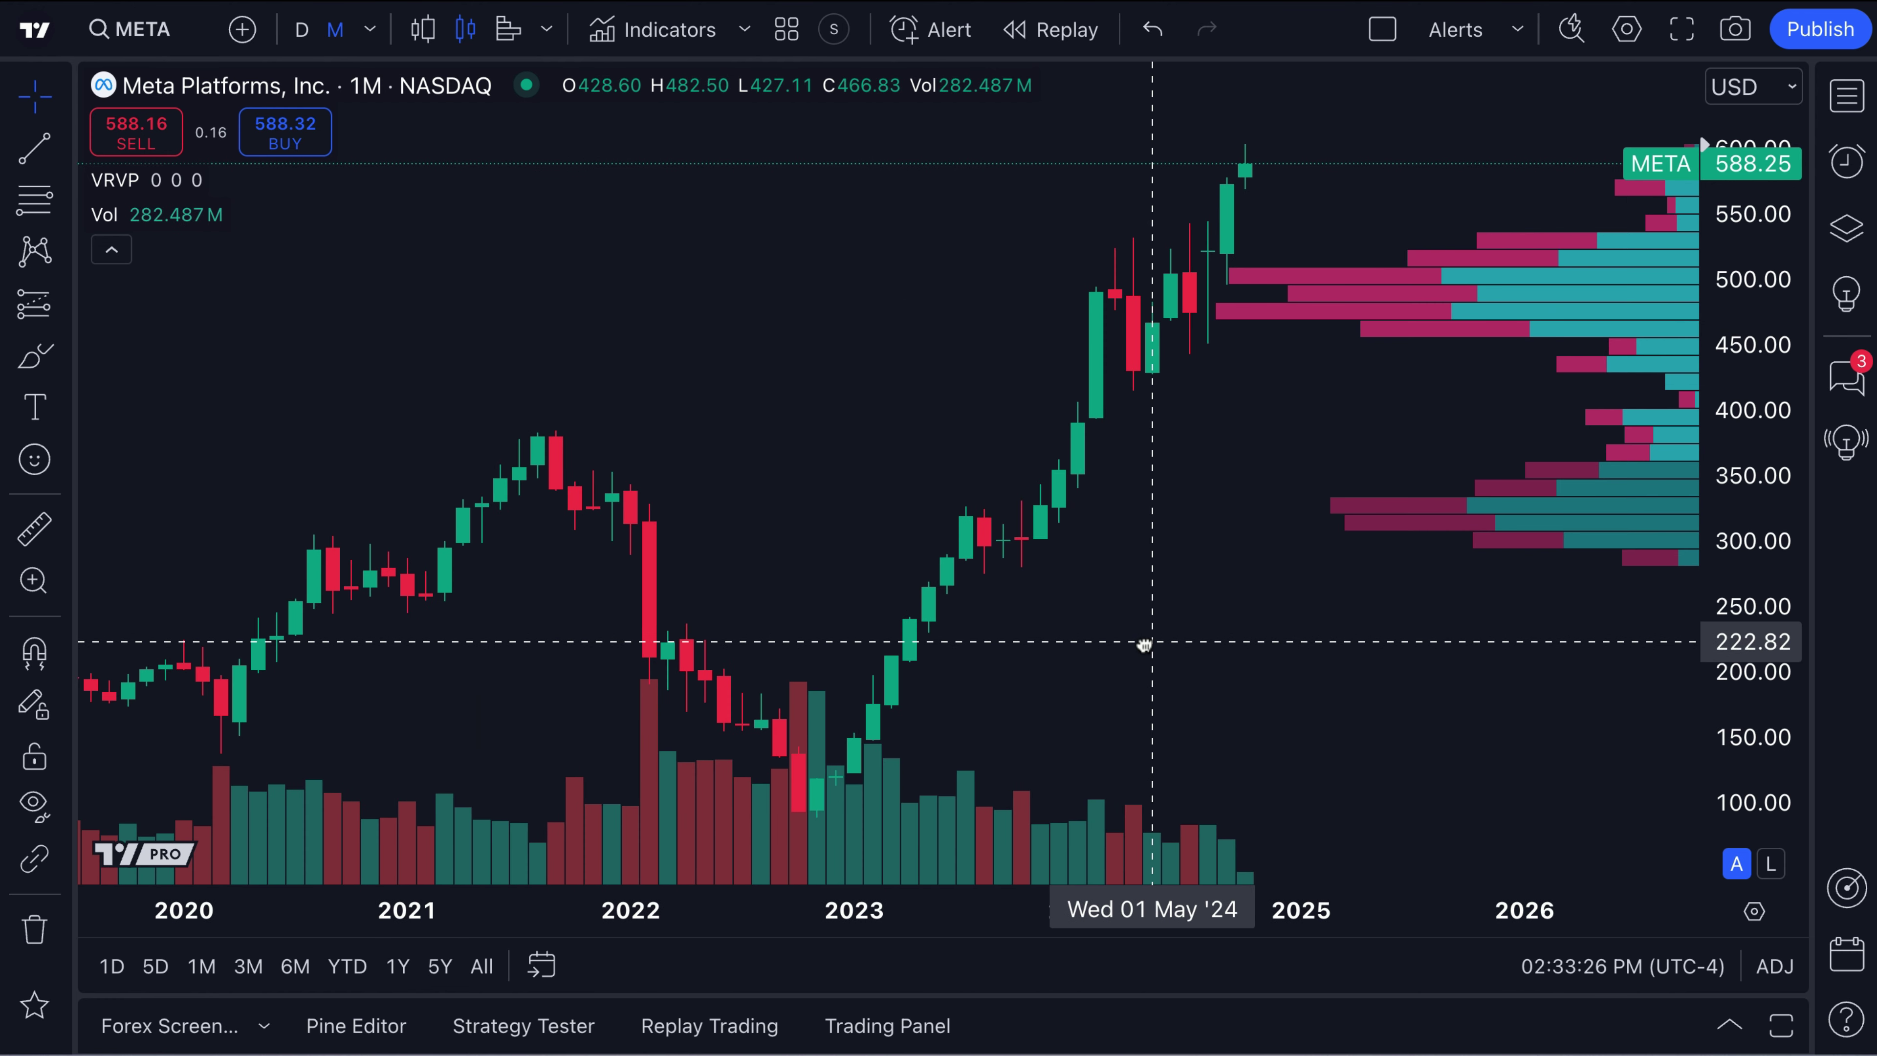
{"action": "scroll", "coordinate": [1144, 645], "scroll_direction": "right", "scroll_amount": 5}
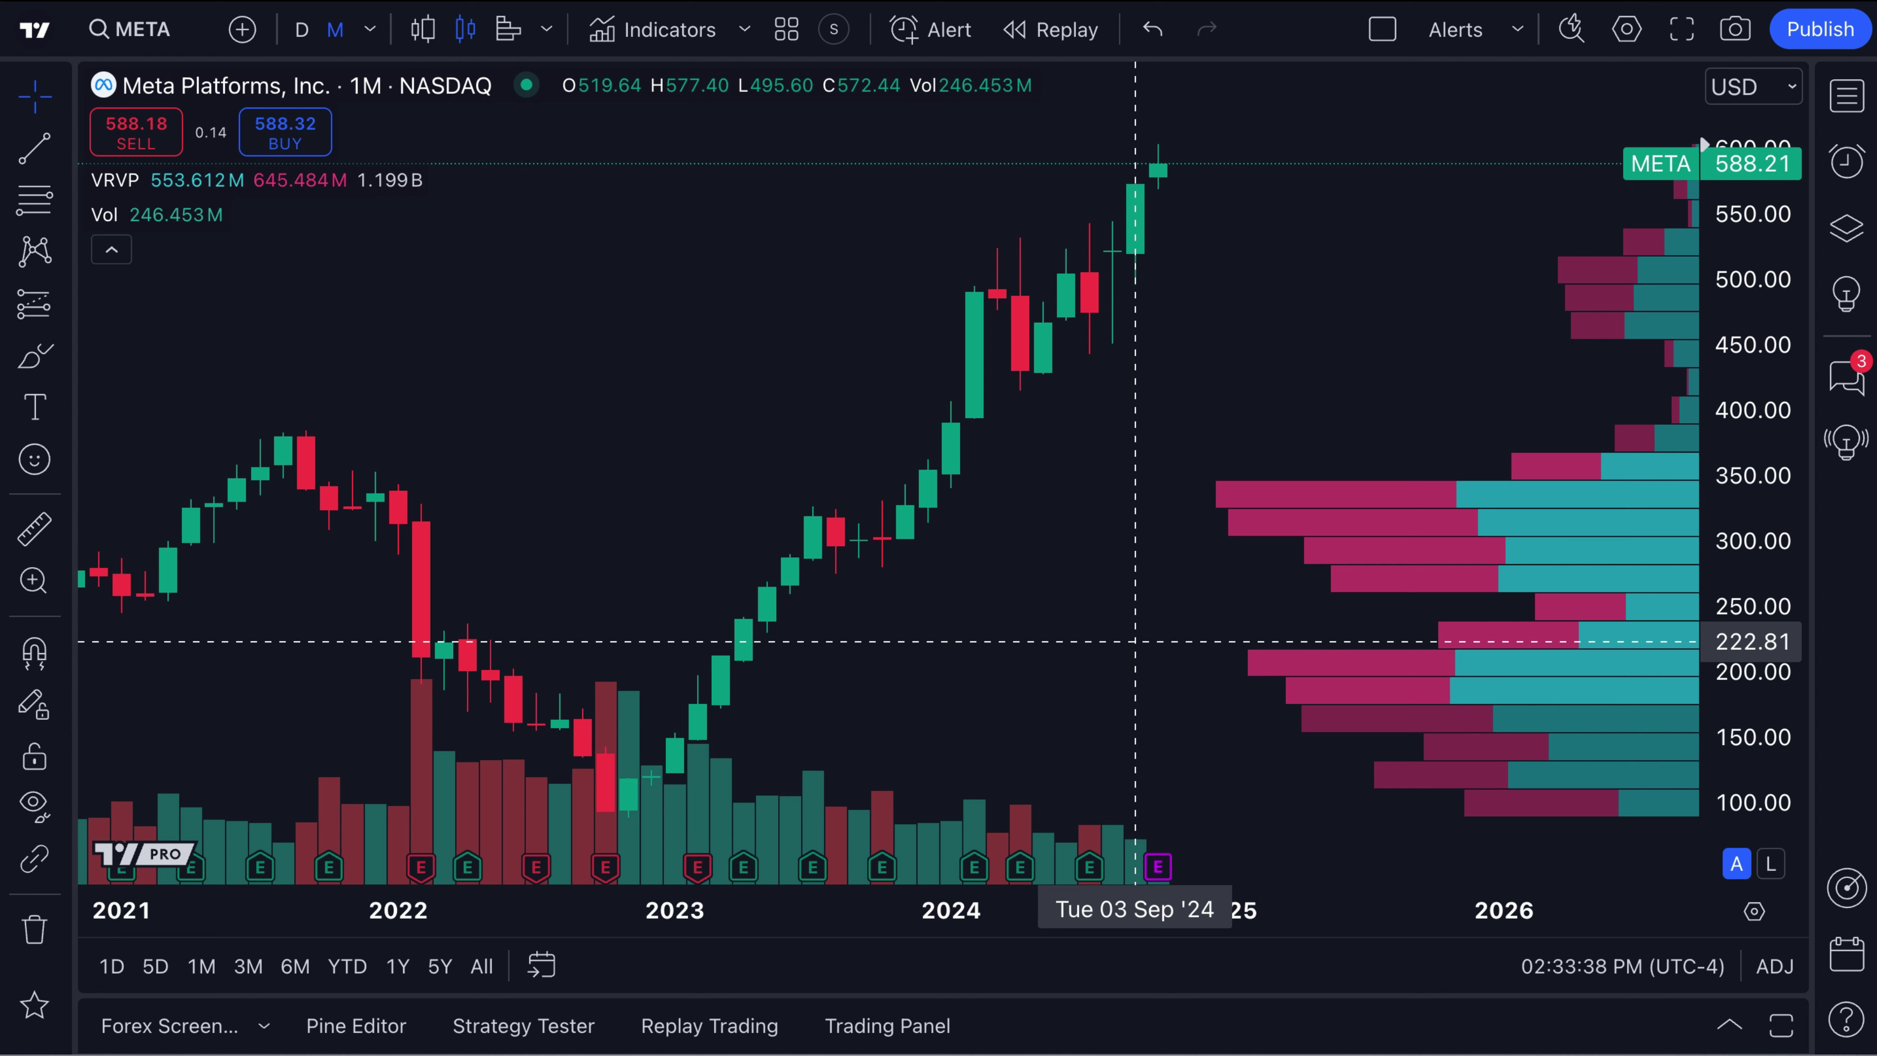
{"action": "scroll", "coordinate": [1043, 596], "scroll_direction": "up", "scroll_amount": 1}
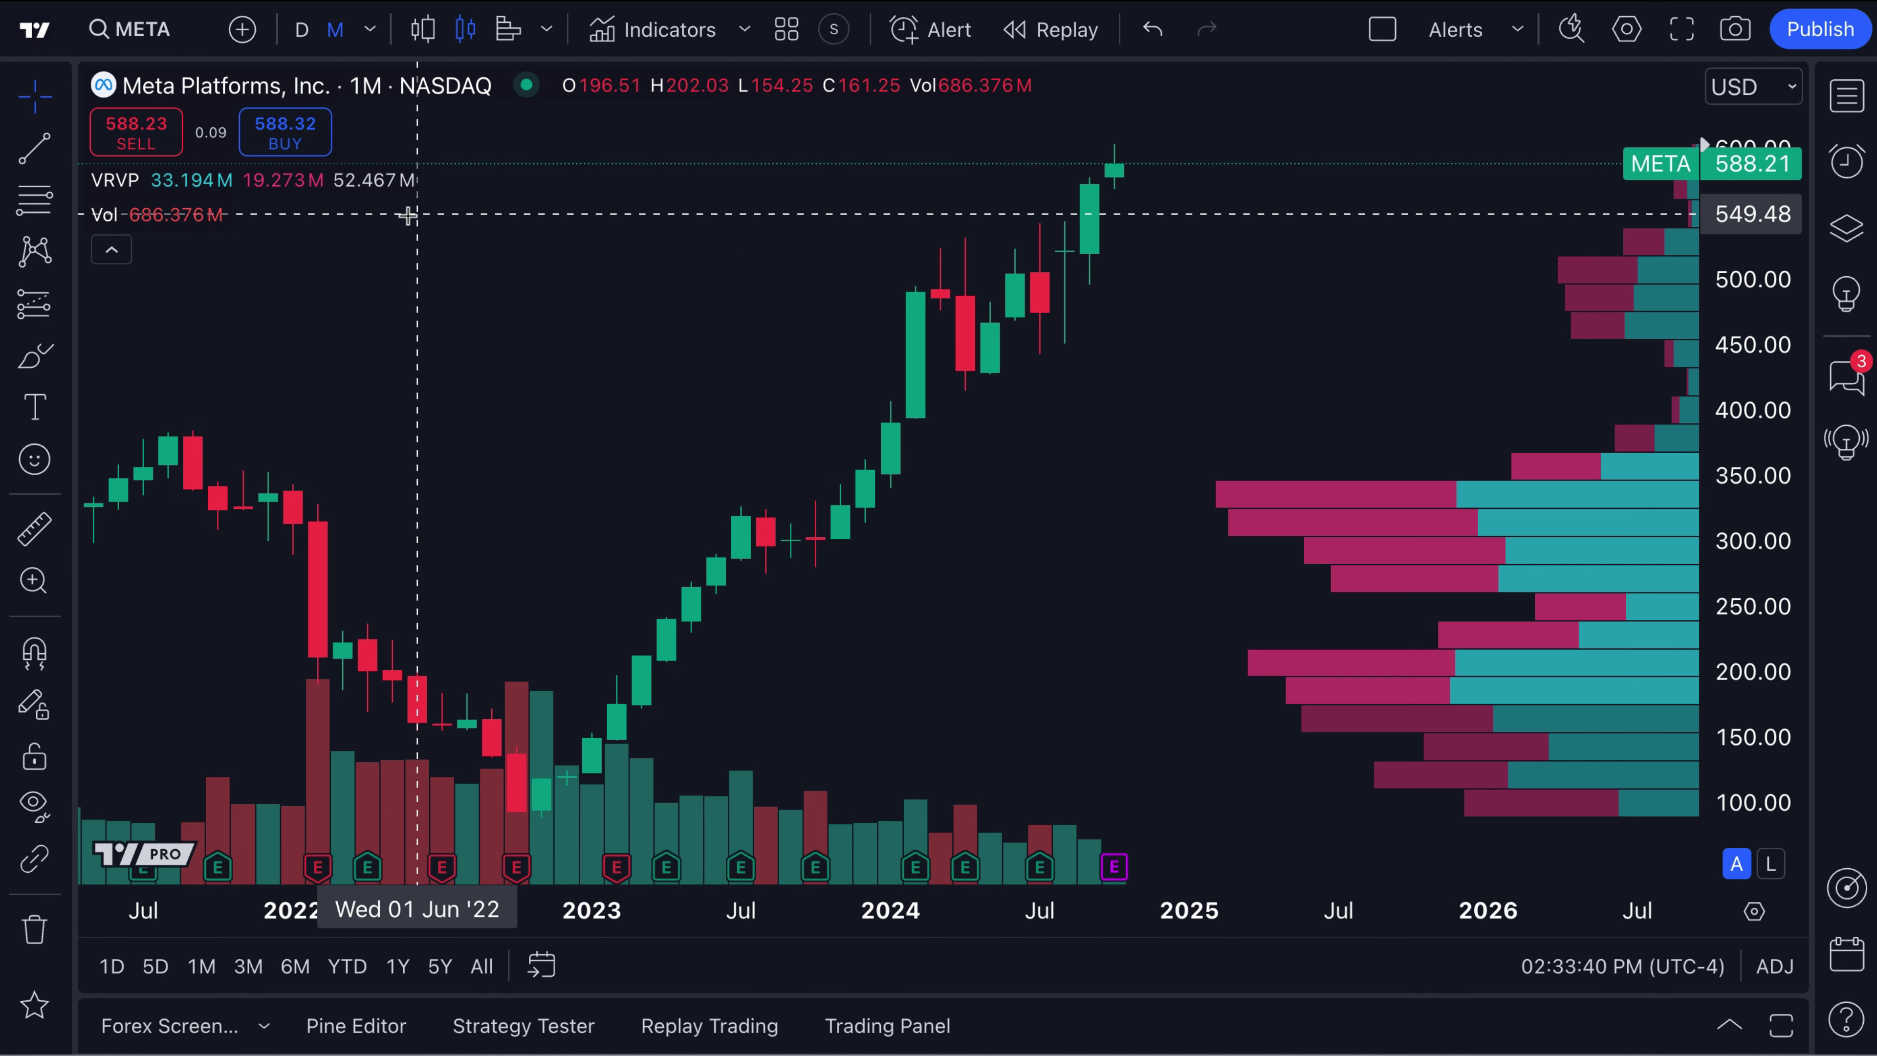
- Switch the chart to NVIDIA (NVDA) and set its interval to 1 minute
{"action": "left_click", "coordinate": [139, 28]}
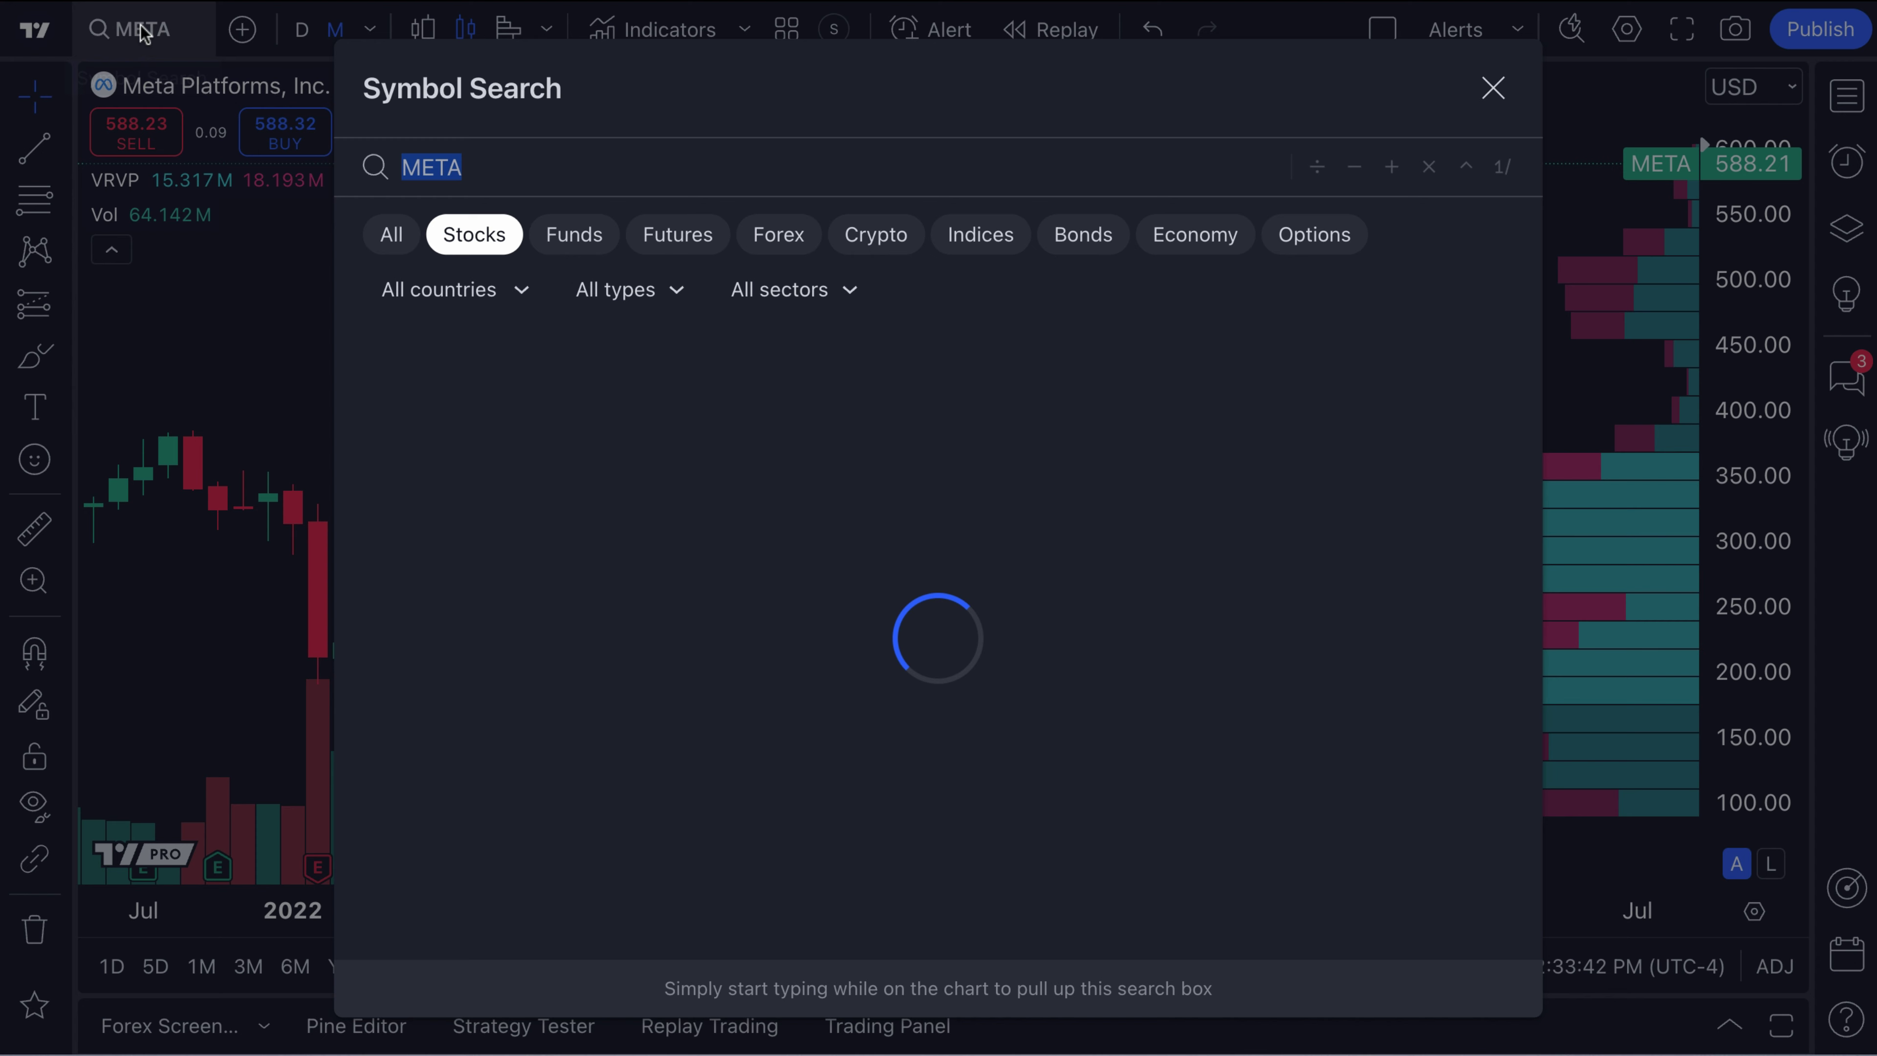
{"action": "type", "text": "NVIDIA"}
{"action": "key", "text": "Return"}
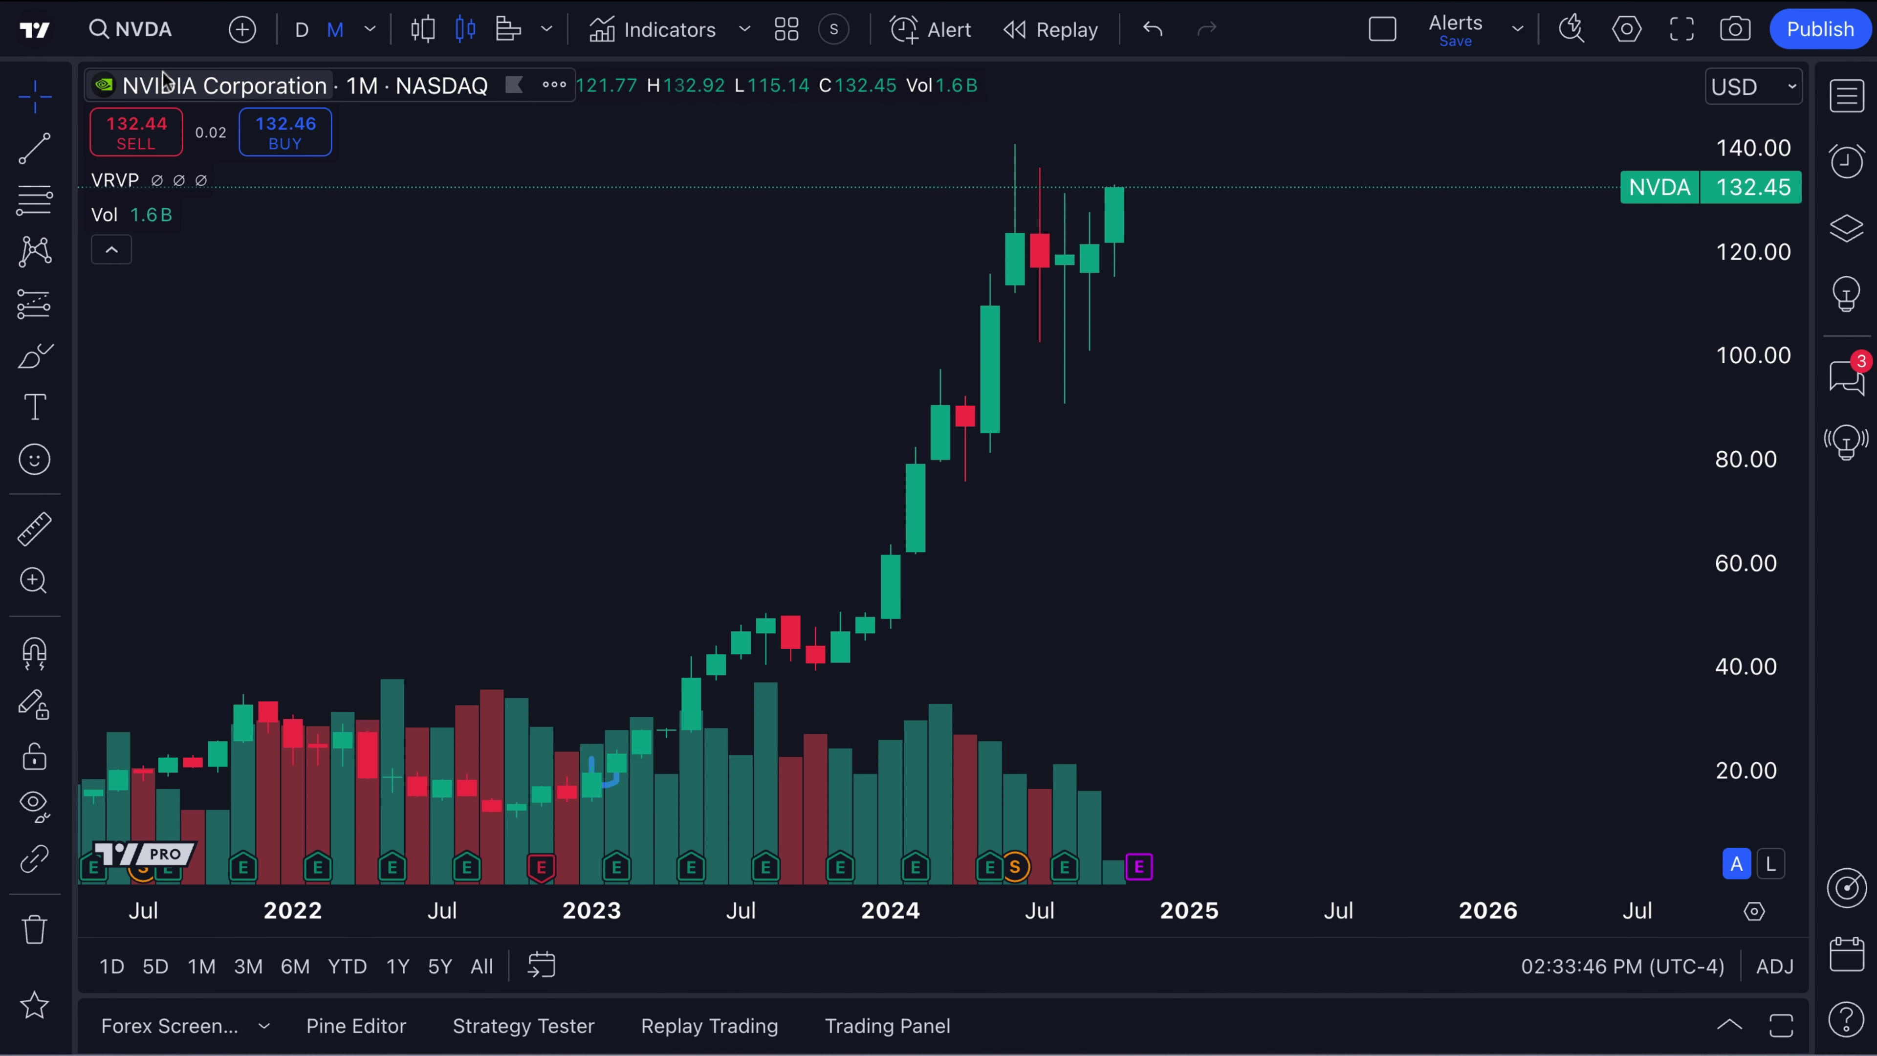
{"action": "scroll", "coordinate": [696, 332], "scroll_direction": "up", "scroll_amount": 1}
{"action": "left_click", "coordinate": [370, 30]}
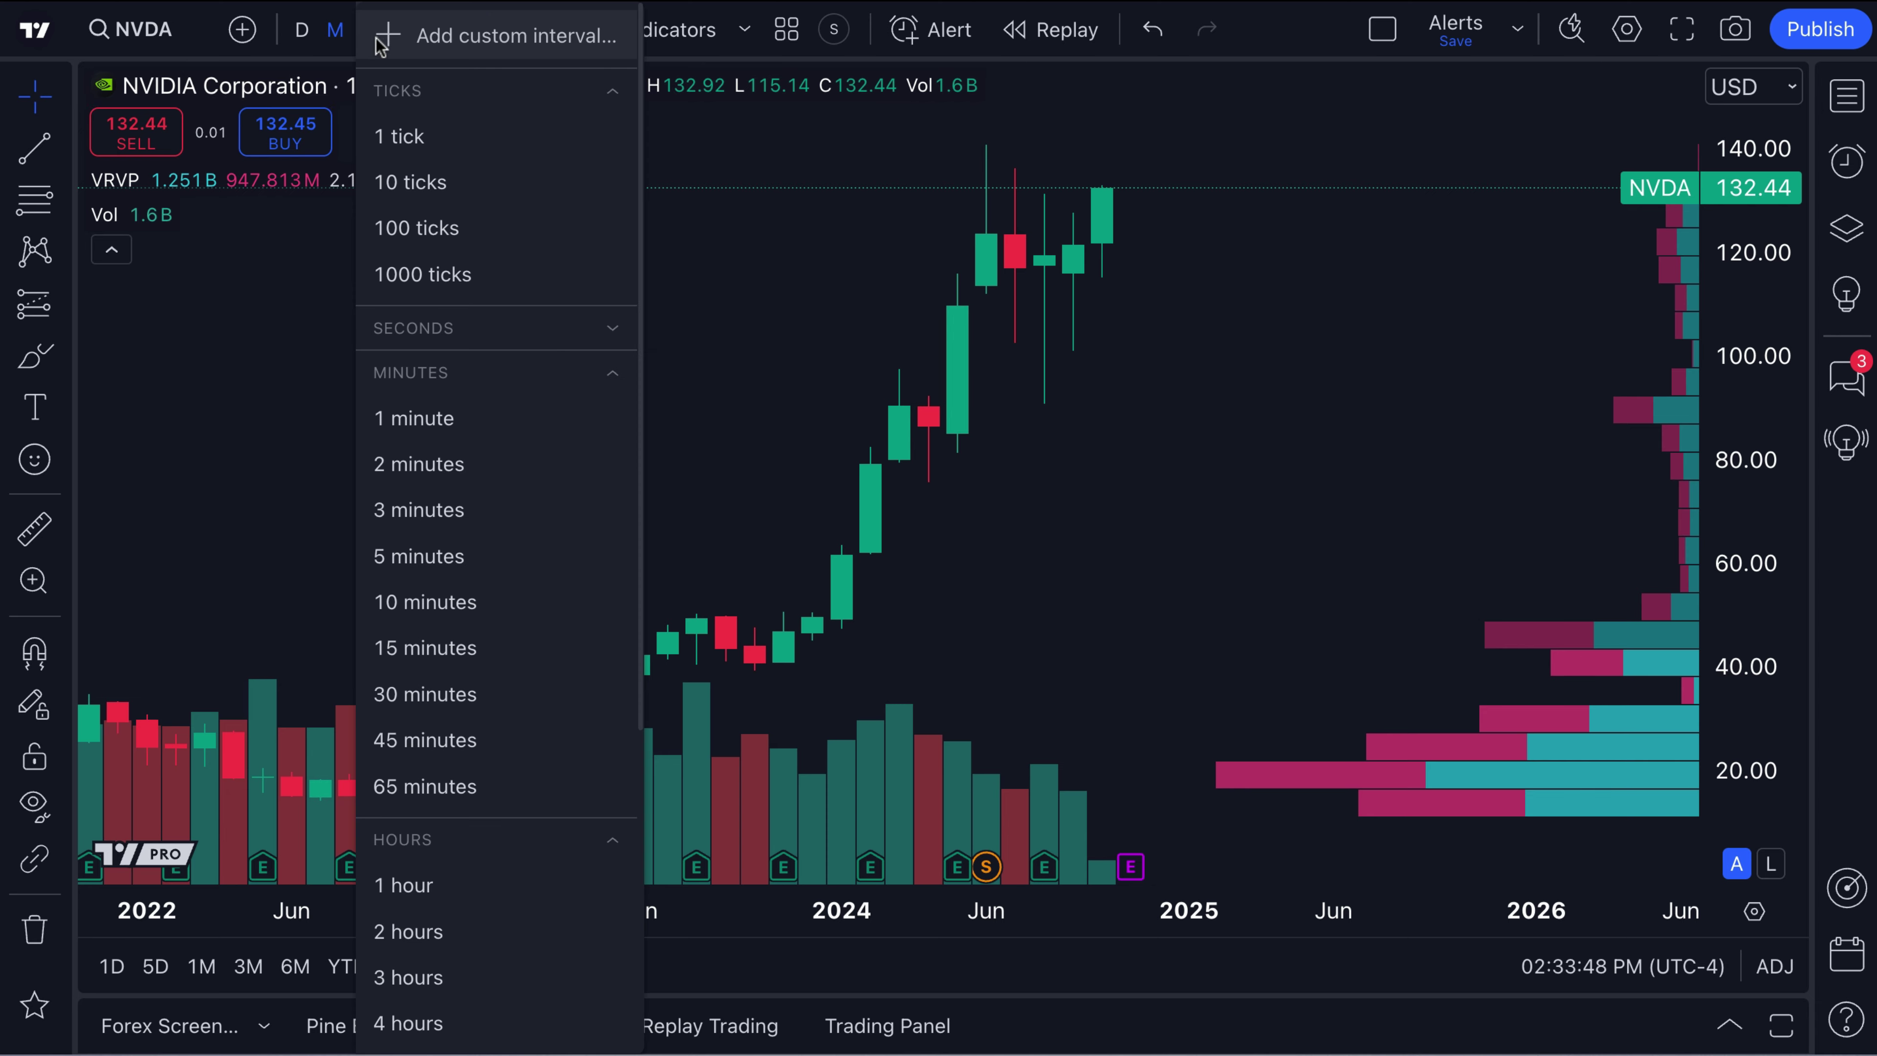
{"action": "left_click", "coordinate": [461, 429]}
- Examine the most recent candles and volume profile on NVIDIA's 1-minute chart
{"action": "scroll", "coordinate": [1009, 663], "scroll_direction": "down", "scroll_amount": 5}
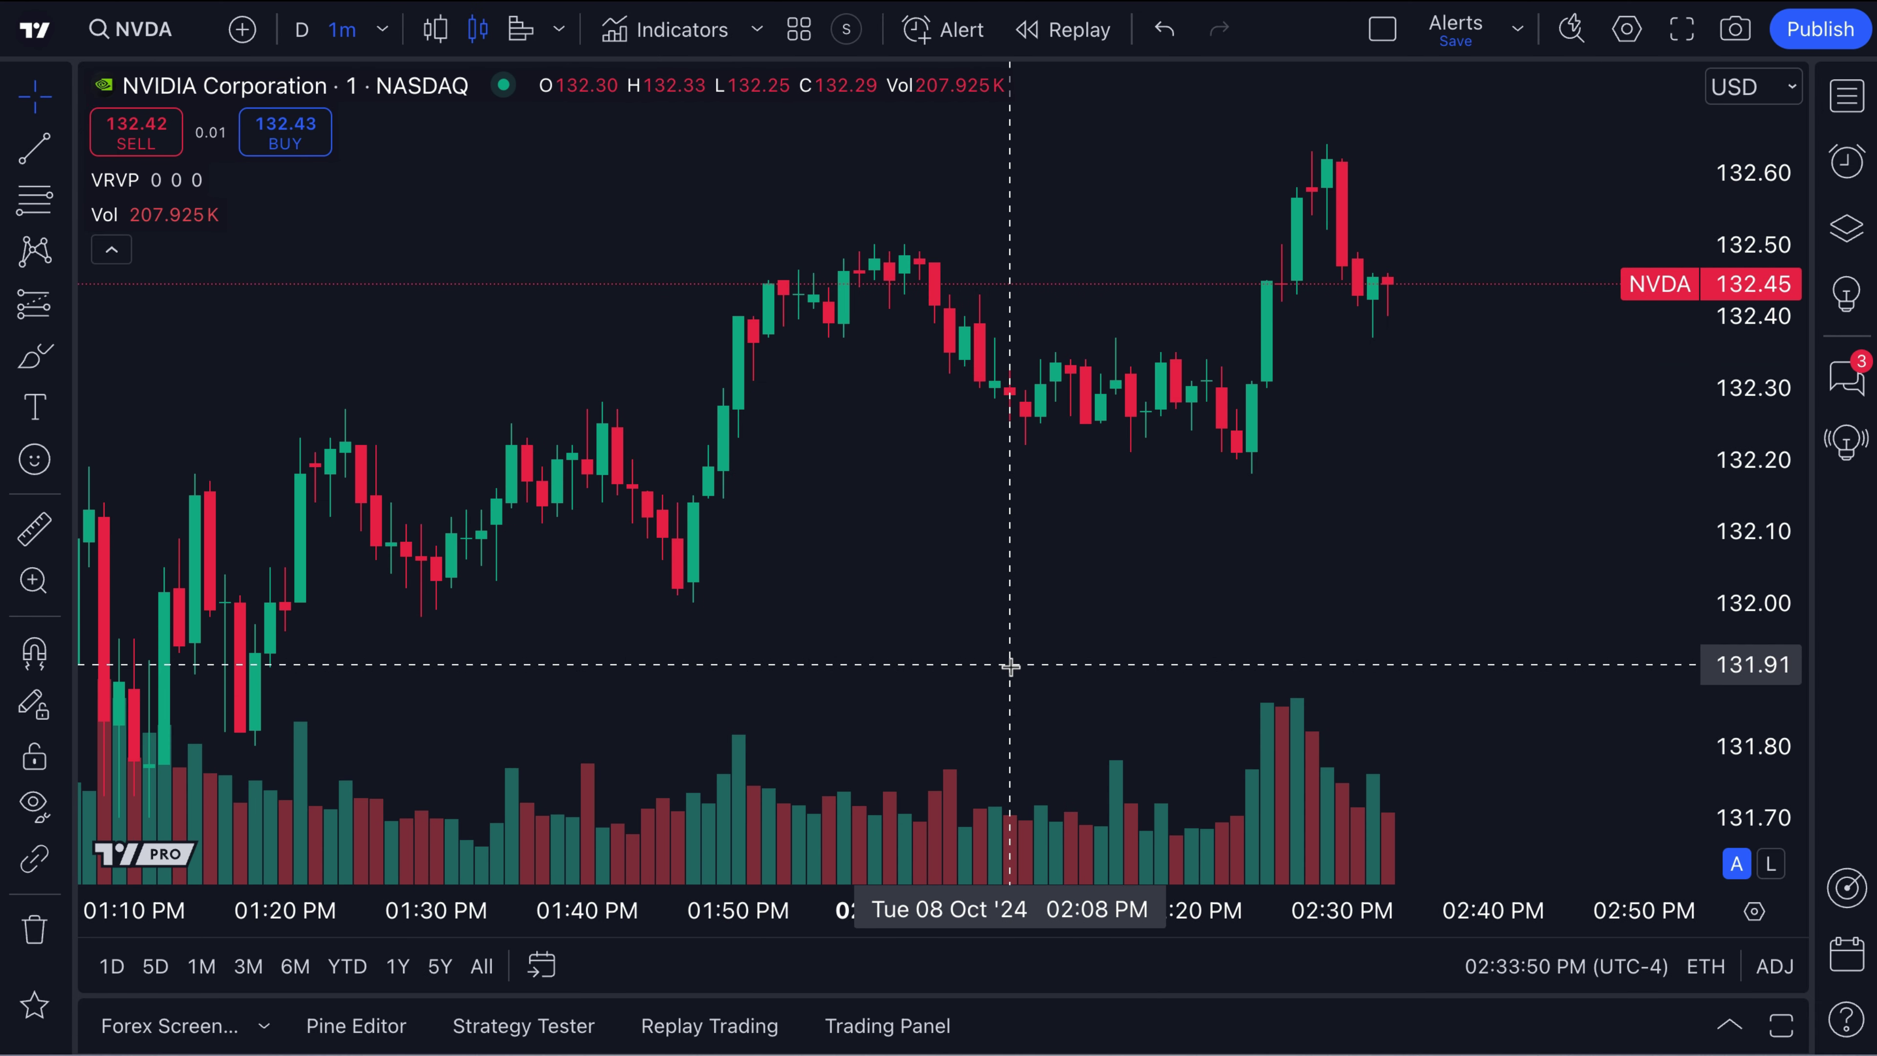
{"action": "left_click_drag", "start_coordinate": [1010, 663], "coordinate": [761, 648]}
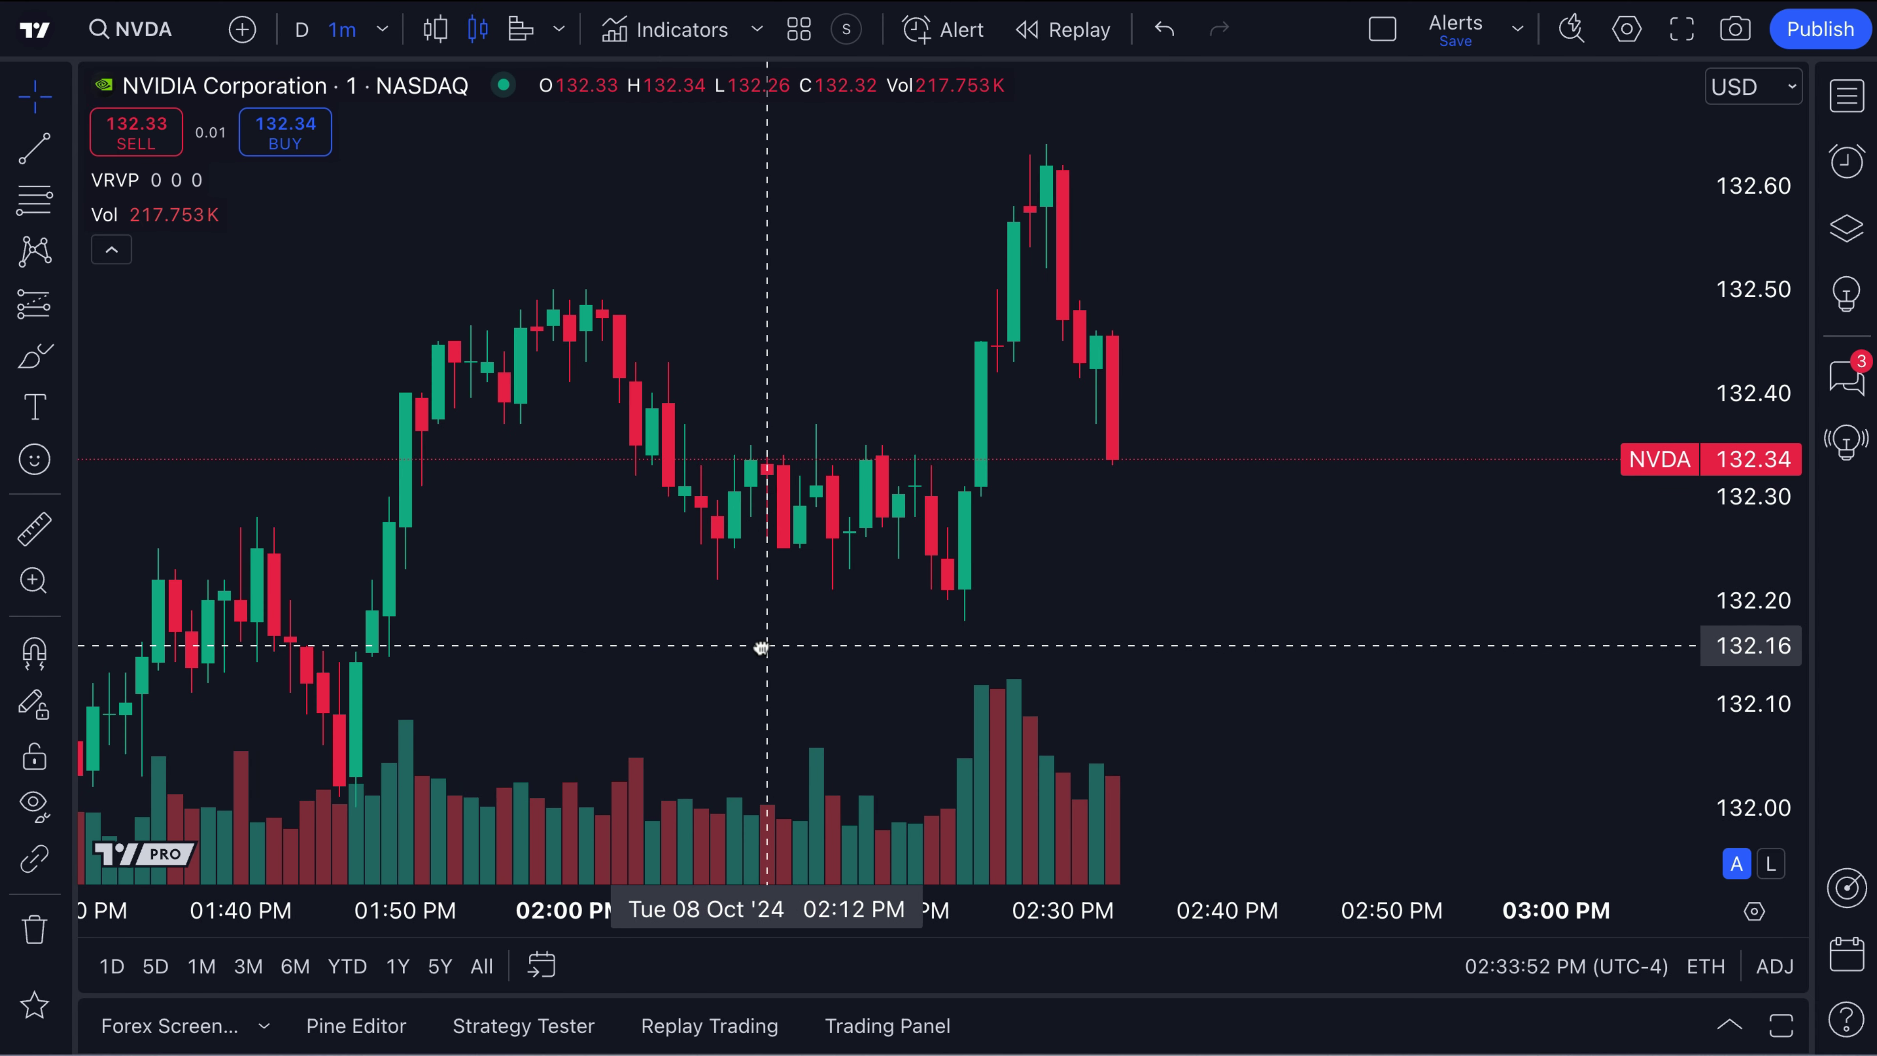
{"action": "scroll", "coordinate": [756, 643], "scroll_direction": "up", "scroll_amount": 2}
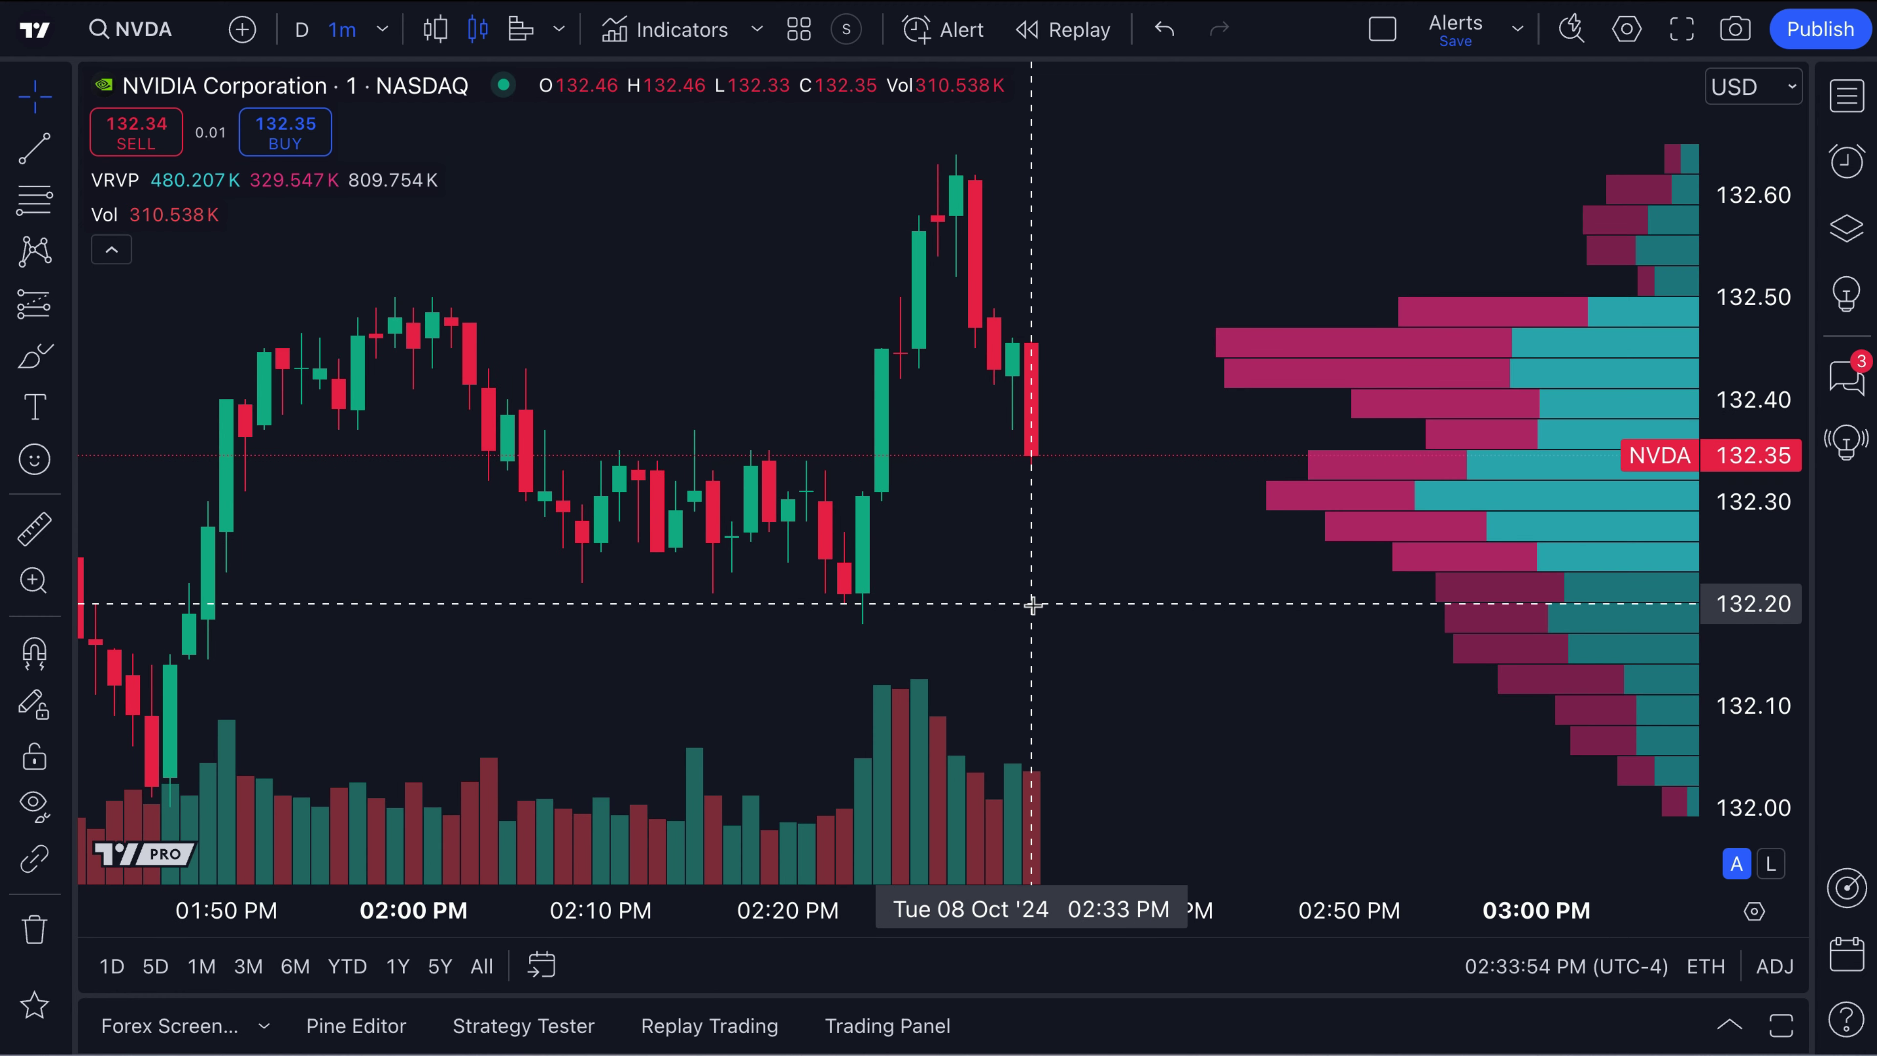
{"action": "left_click_drag", "start_coordinate": [1042, 605], "coordinate": [1080, 611]}
{"action": "scroll", "coordinate": [1080, 611], "scroll_direction": "right", "scroll_amount": 3}
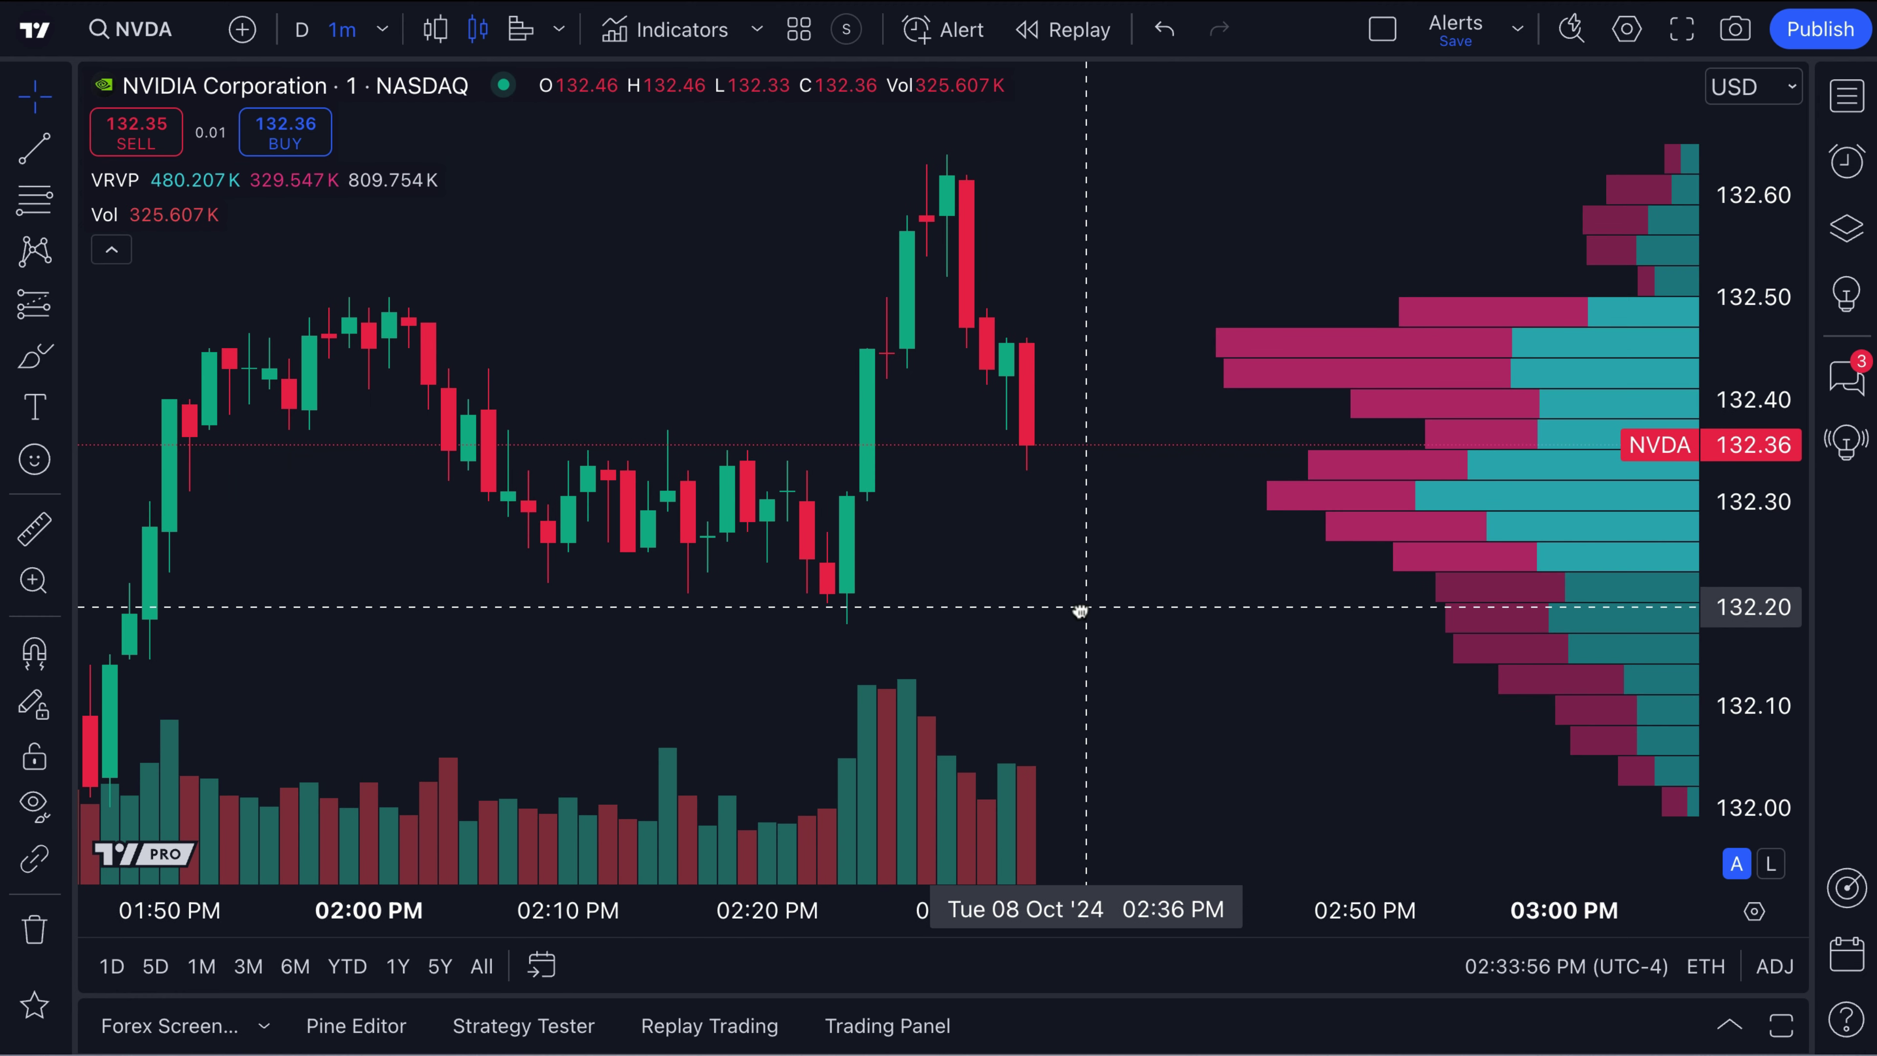
{"action": "scroll", "coordinate": [1080, 611], "scroll_direction": "down", "scroll_amount": 1}
{"action": "left_click_drag", "start_coordinate": [1075, 609], "coordinate": [991, 605]}
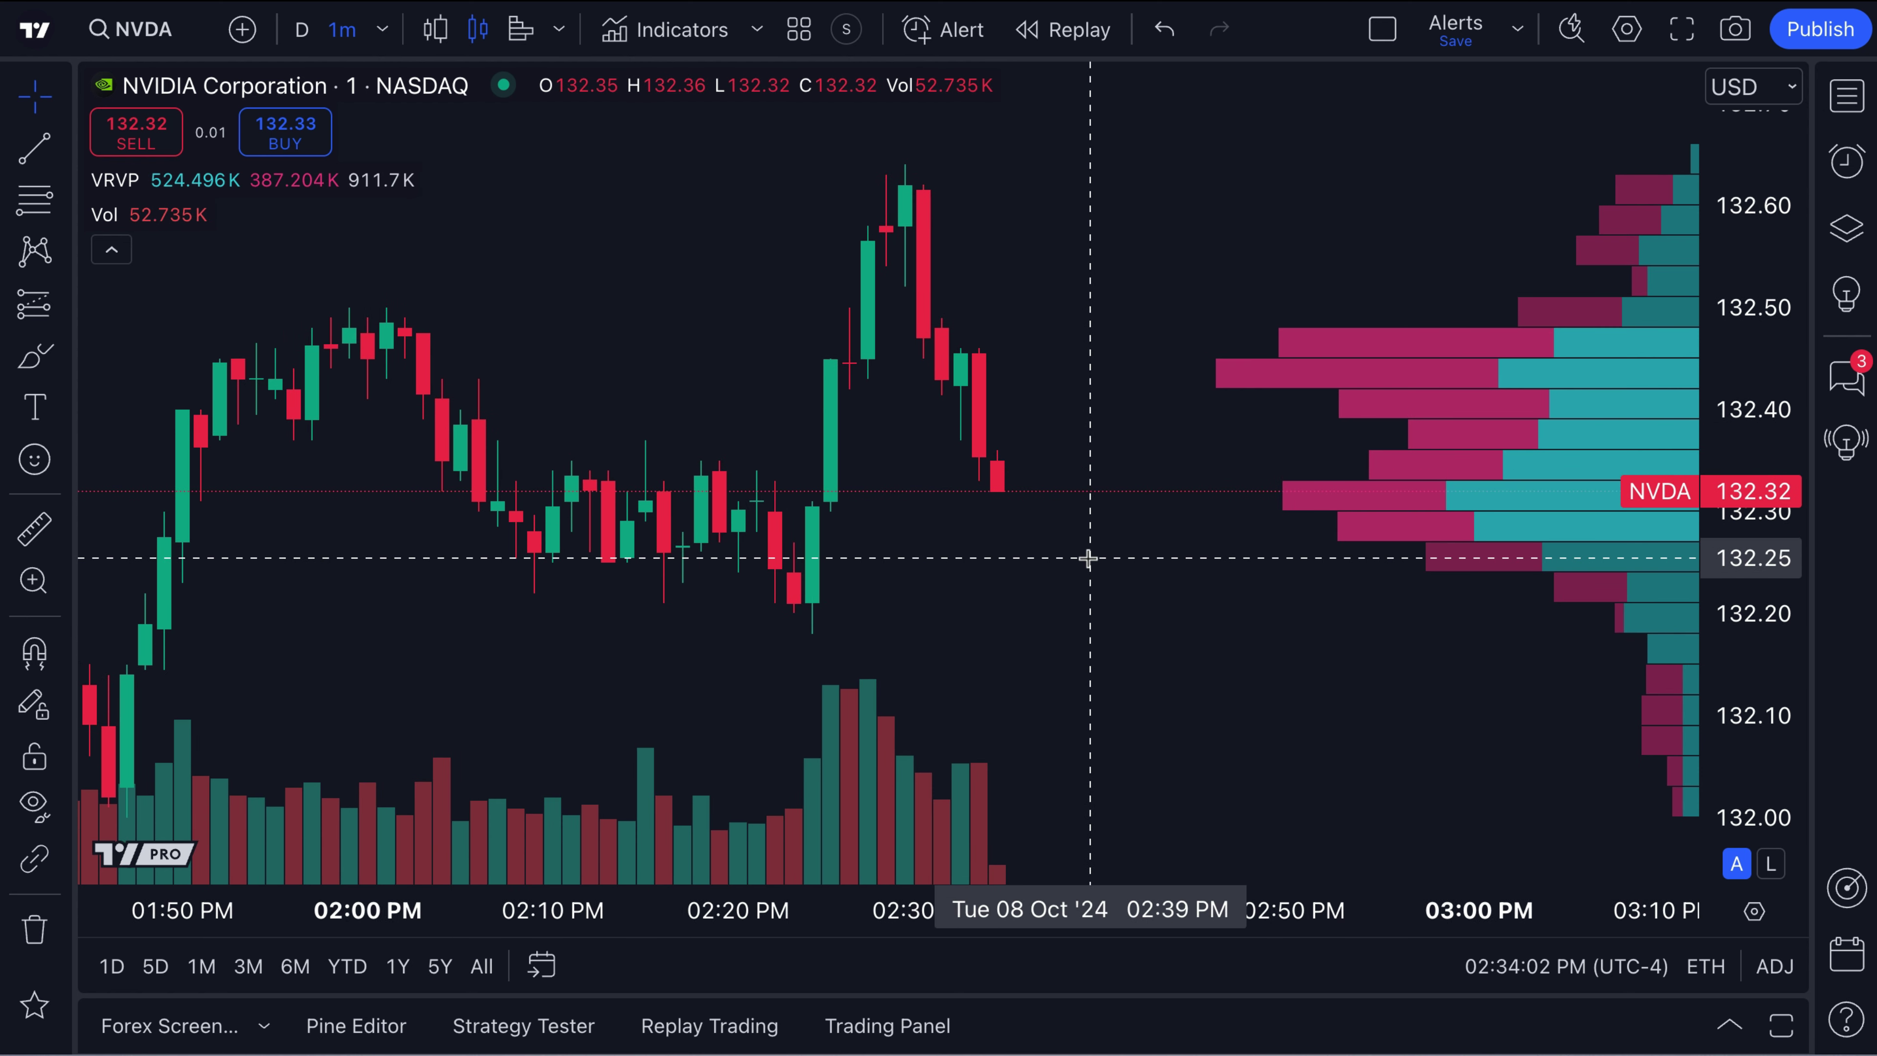
{"action": "scroll", "coordinate": [1089, 558], "scroll_direction": "down", "scroll_amount": 1}
{"action": "left_click_drag", "start_coordinate": [1087, 566], "coordinate": [882, 574]}
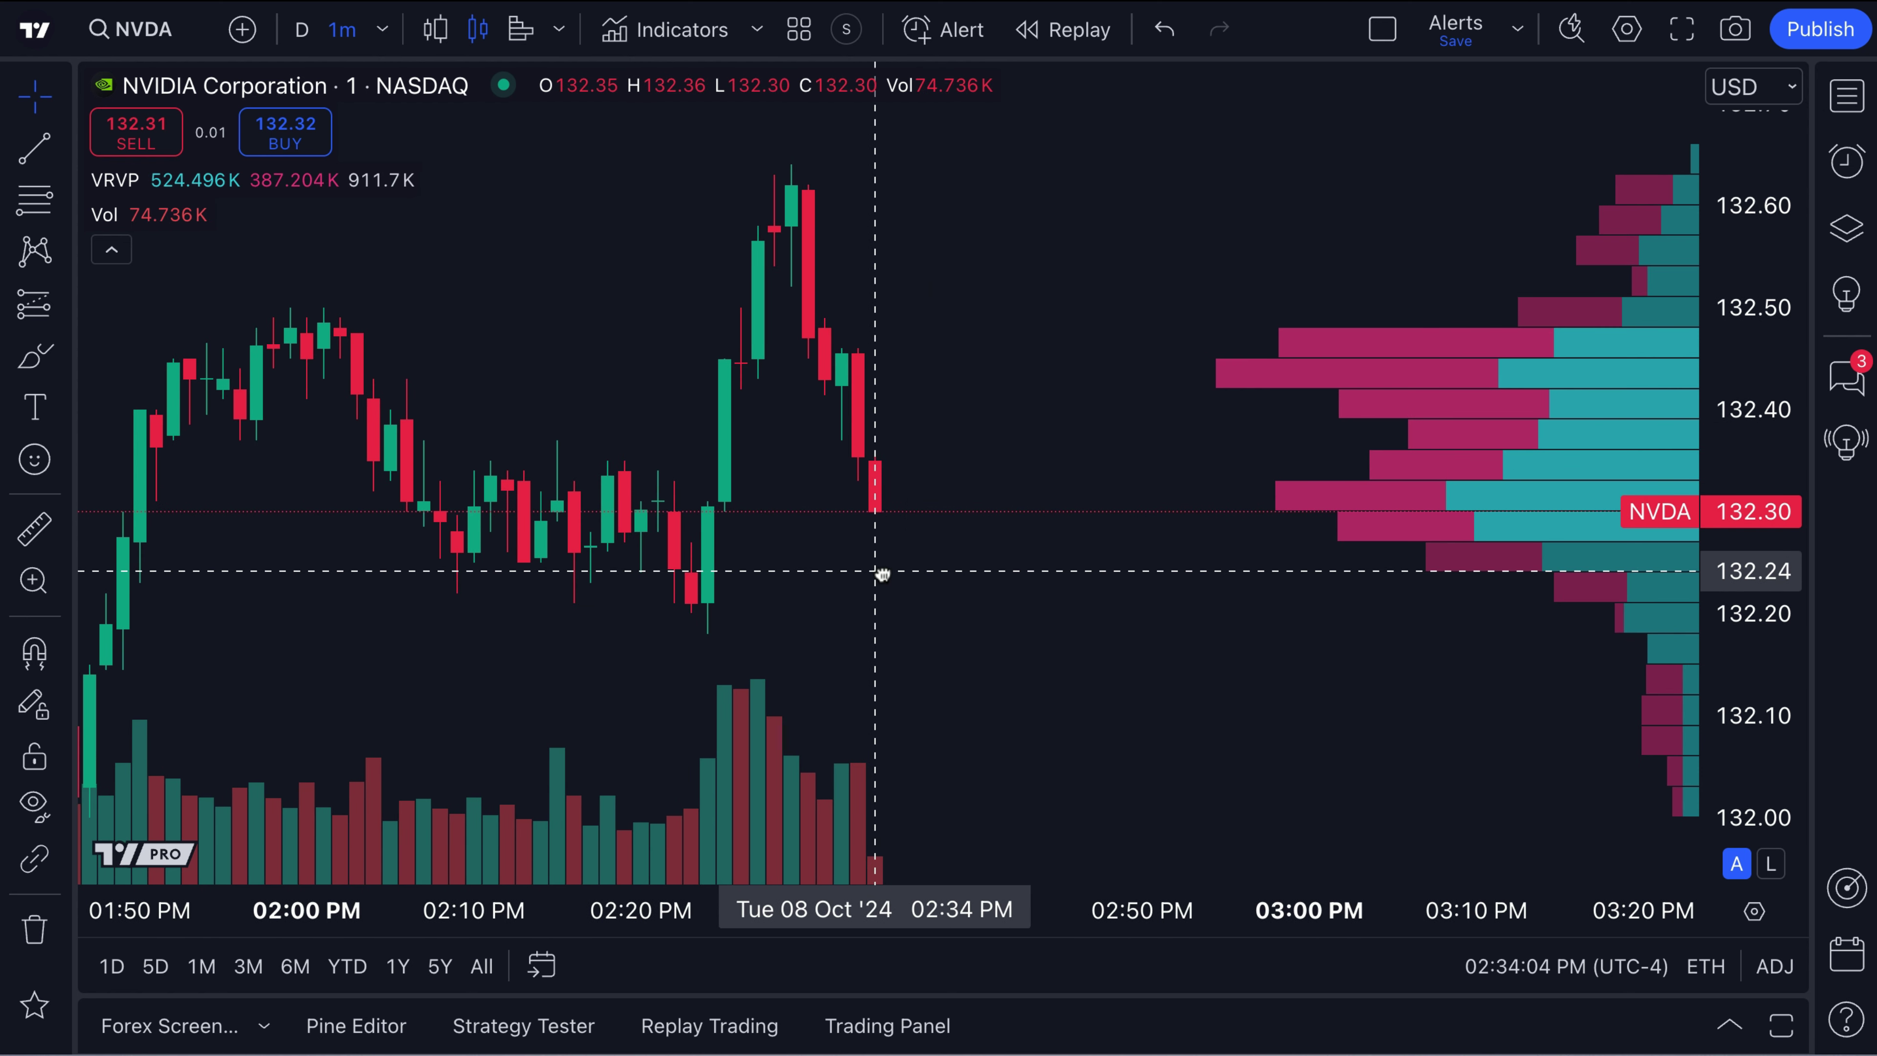
- Draw a nearly horizontal trend line under the recent lows at about 132.20, from 02:06 PM to beyond the latest candle
{"action": "scroll", "coordinate": [905, 638], "scroll_direction": "down", "scroll_amount": 1}
{"action": "scroll", "coordinate": [622, 492], "scroll_direction": "down", "scroll_amount": 3}
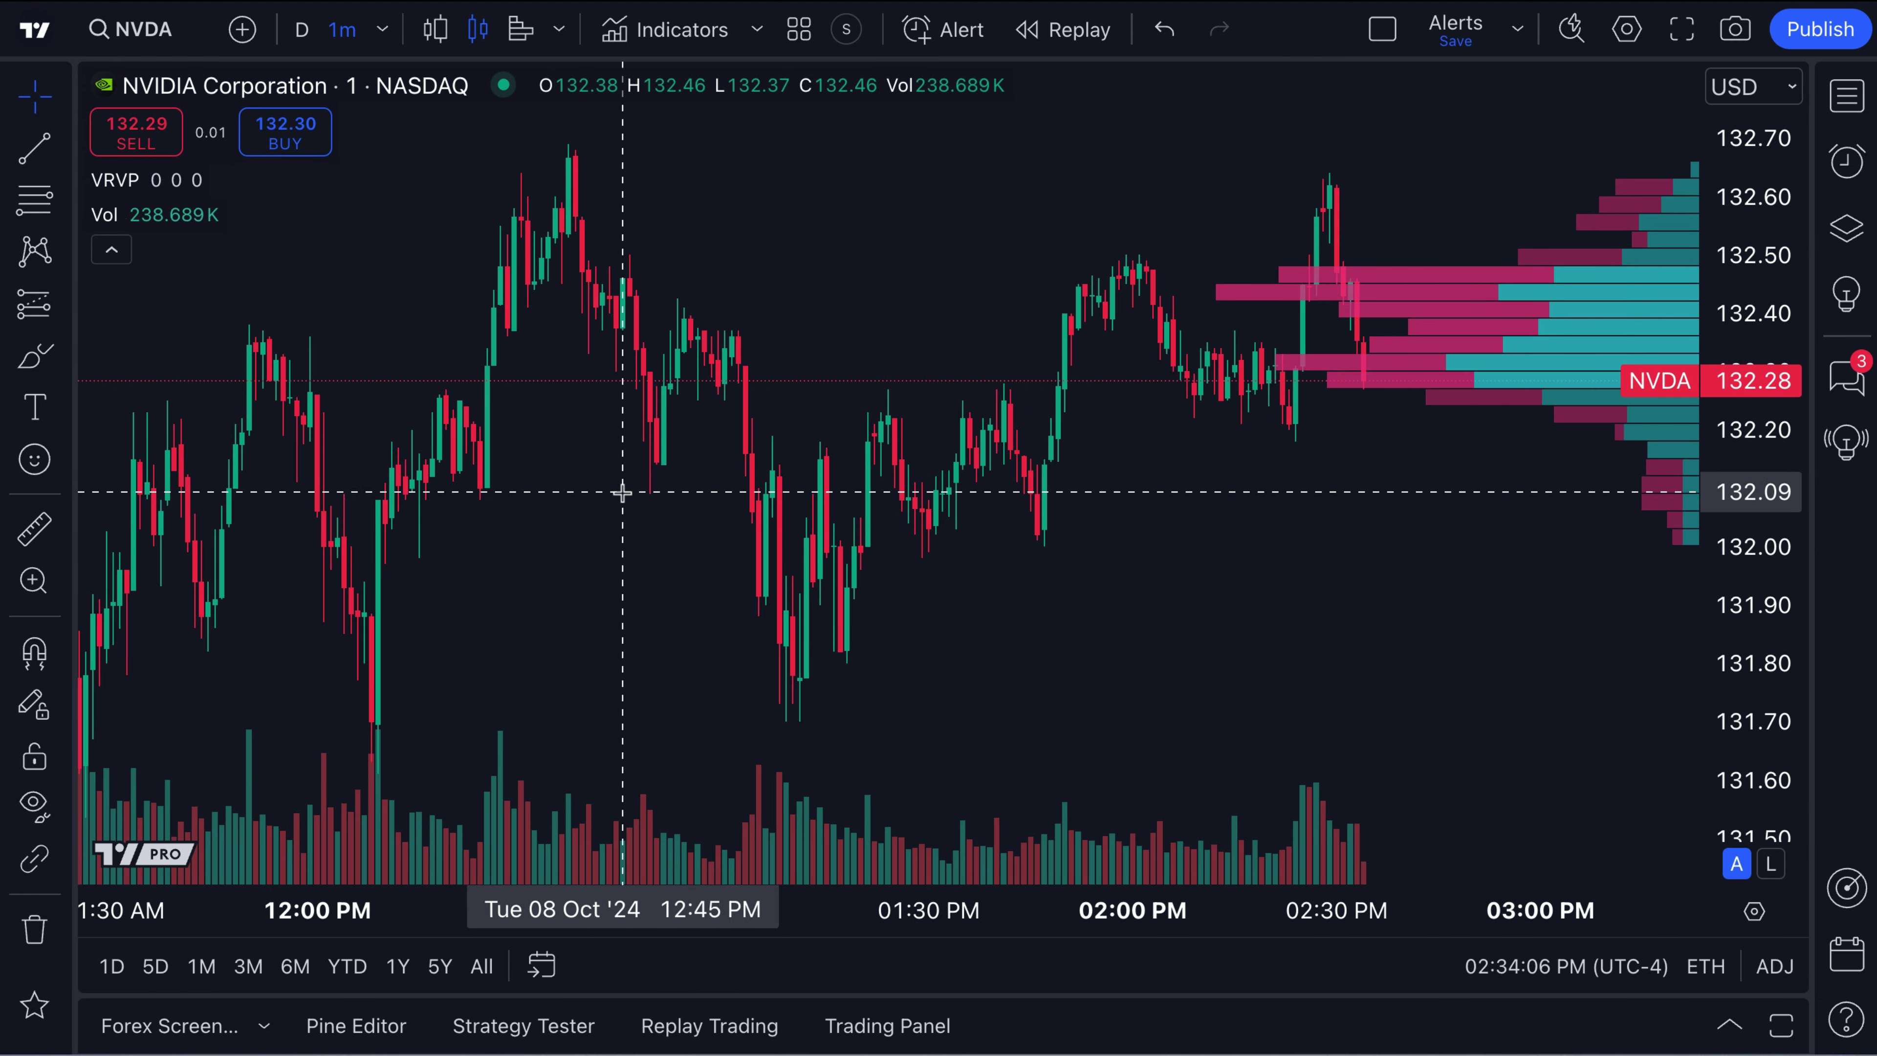
{"action": "scroll", "coordinate": [622, 492], "scroll_direction": "up", "scroll_amount": 2}
{"action": "left_click_drag", "start_coordinate": [959, 713], "coordinate": [748, 689]}
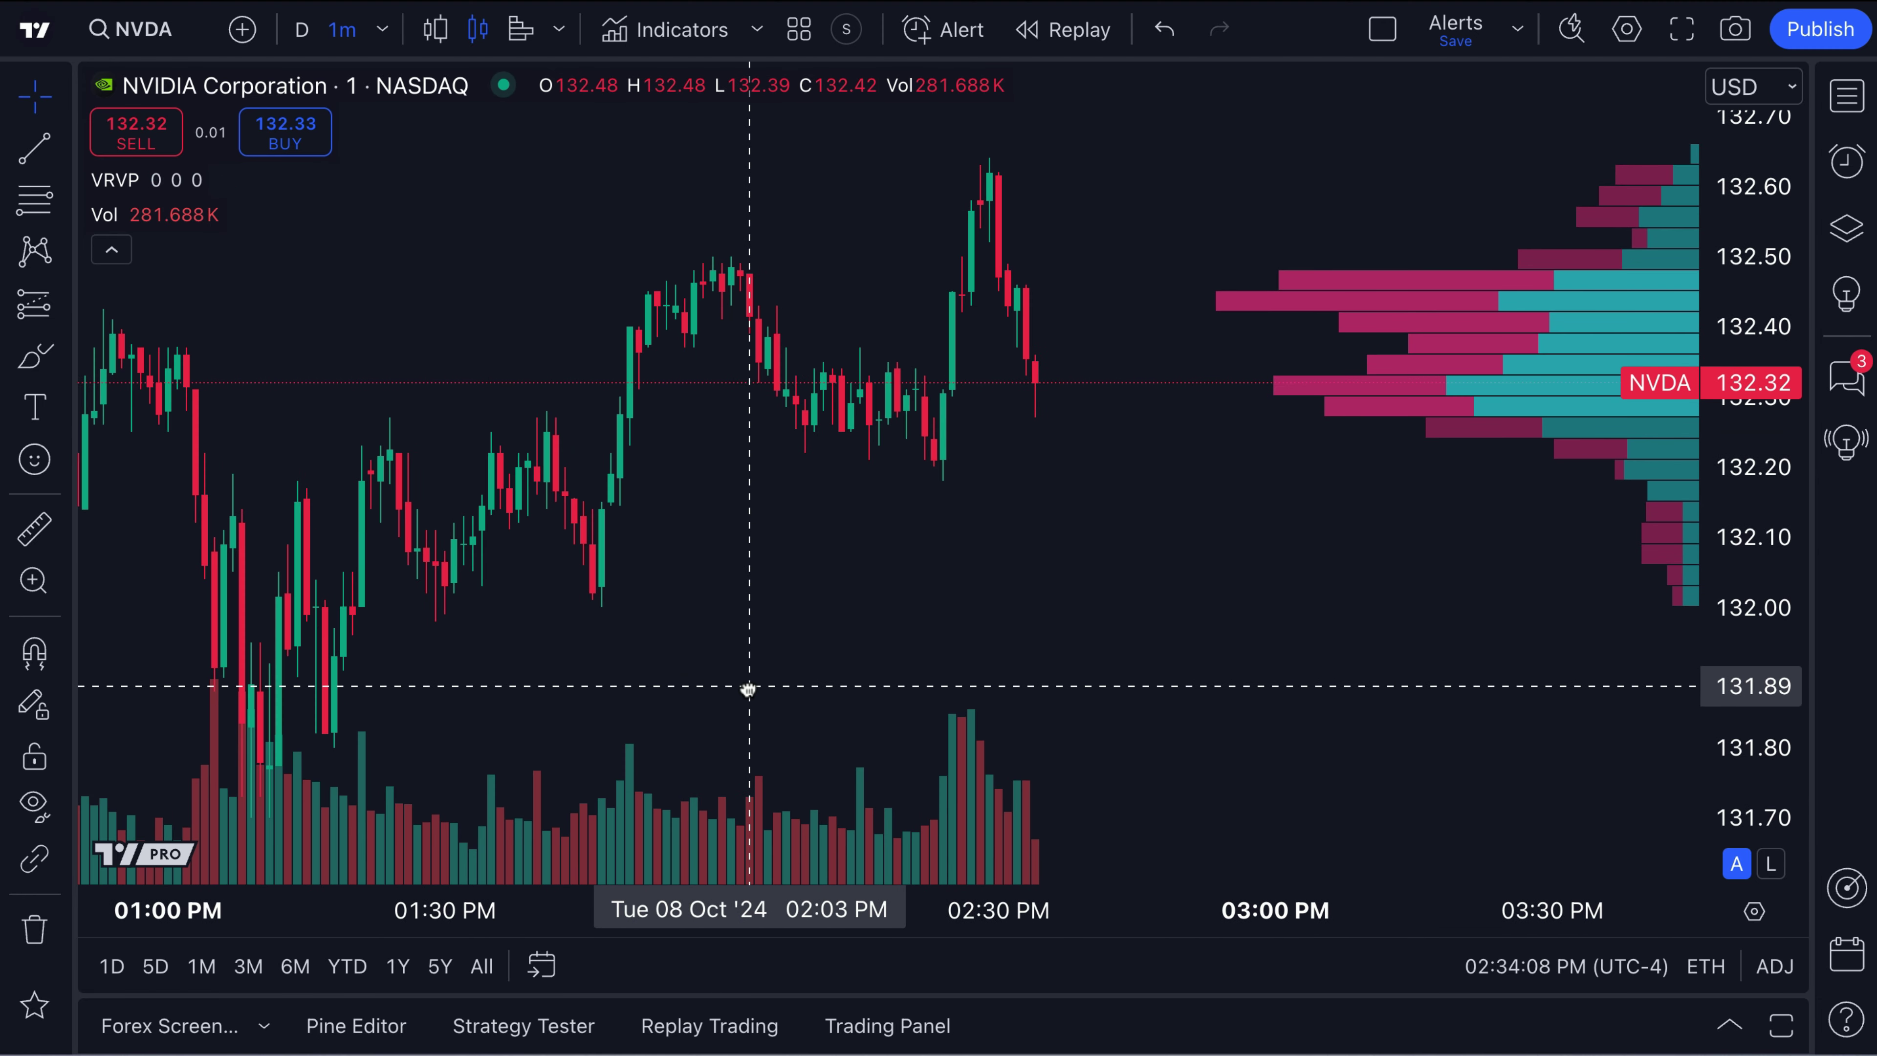
{"action": "left_click", "coordinate": [34, 148]}
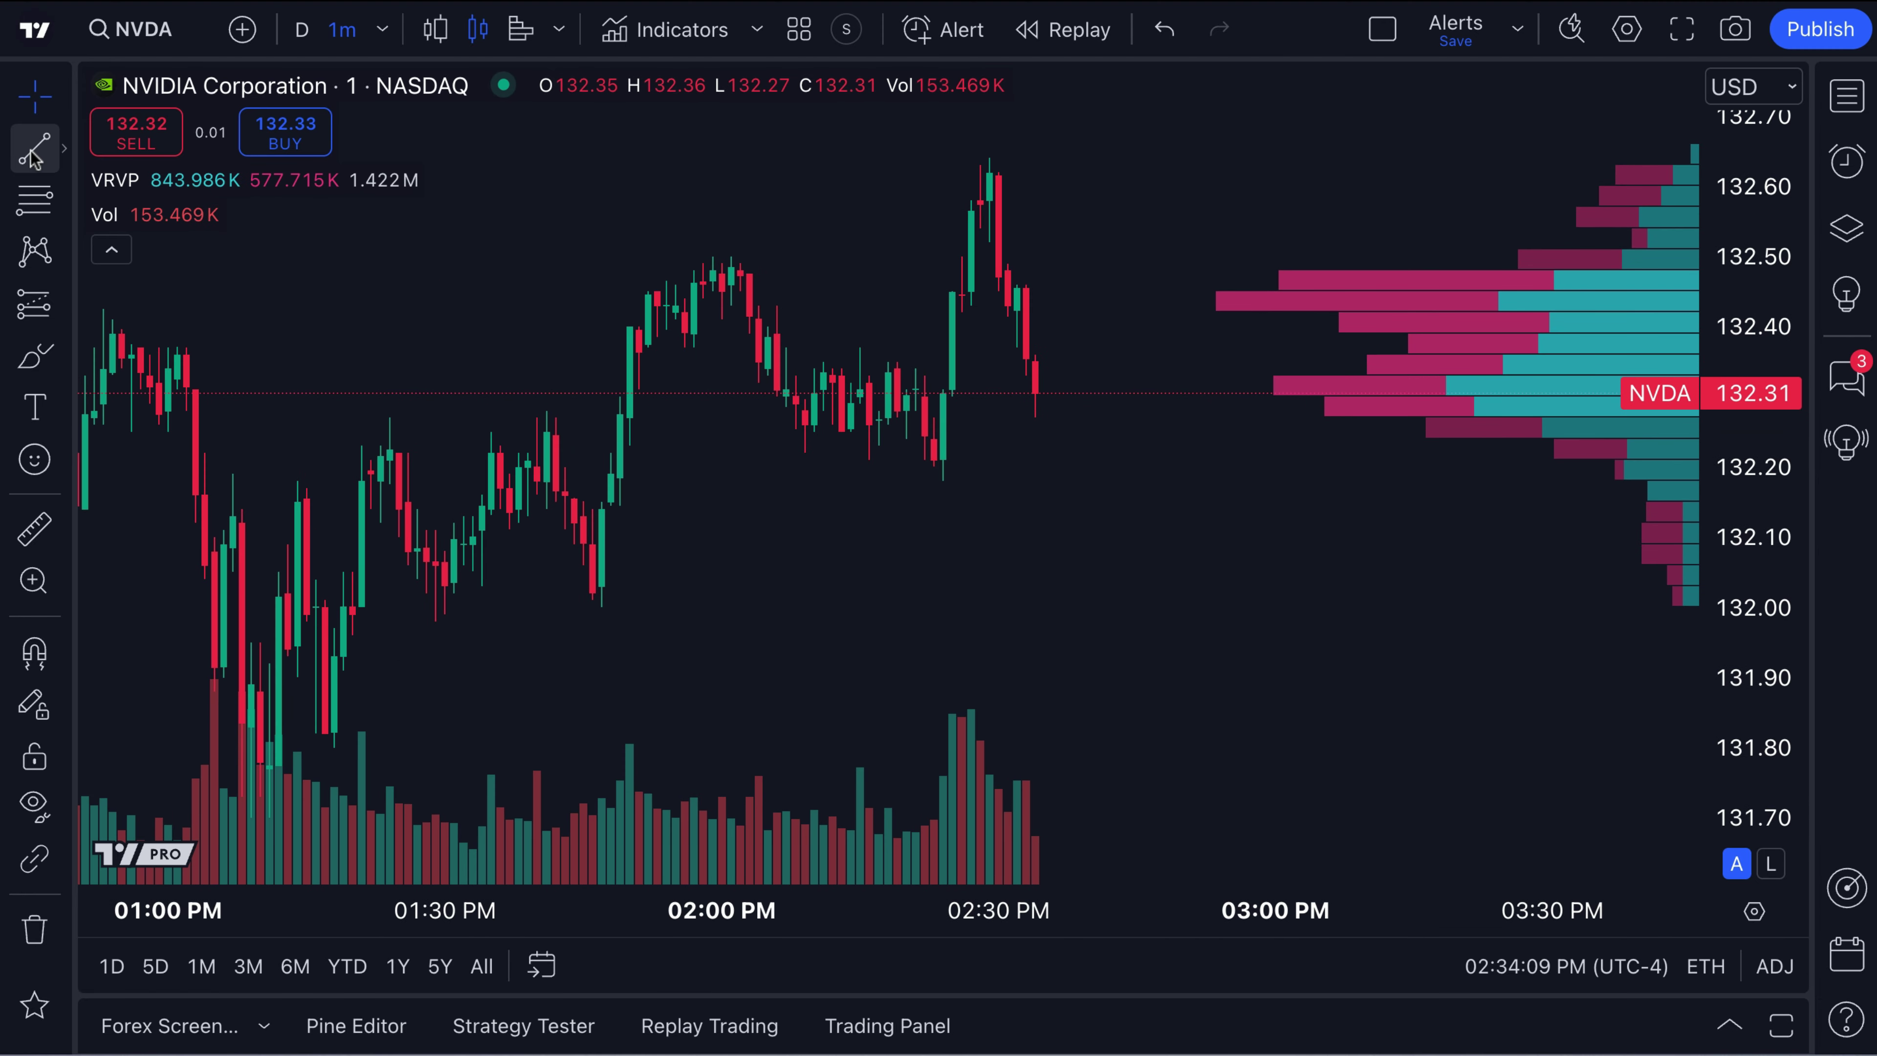
{"action": "left_click", "coordinate": [778, 468]}
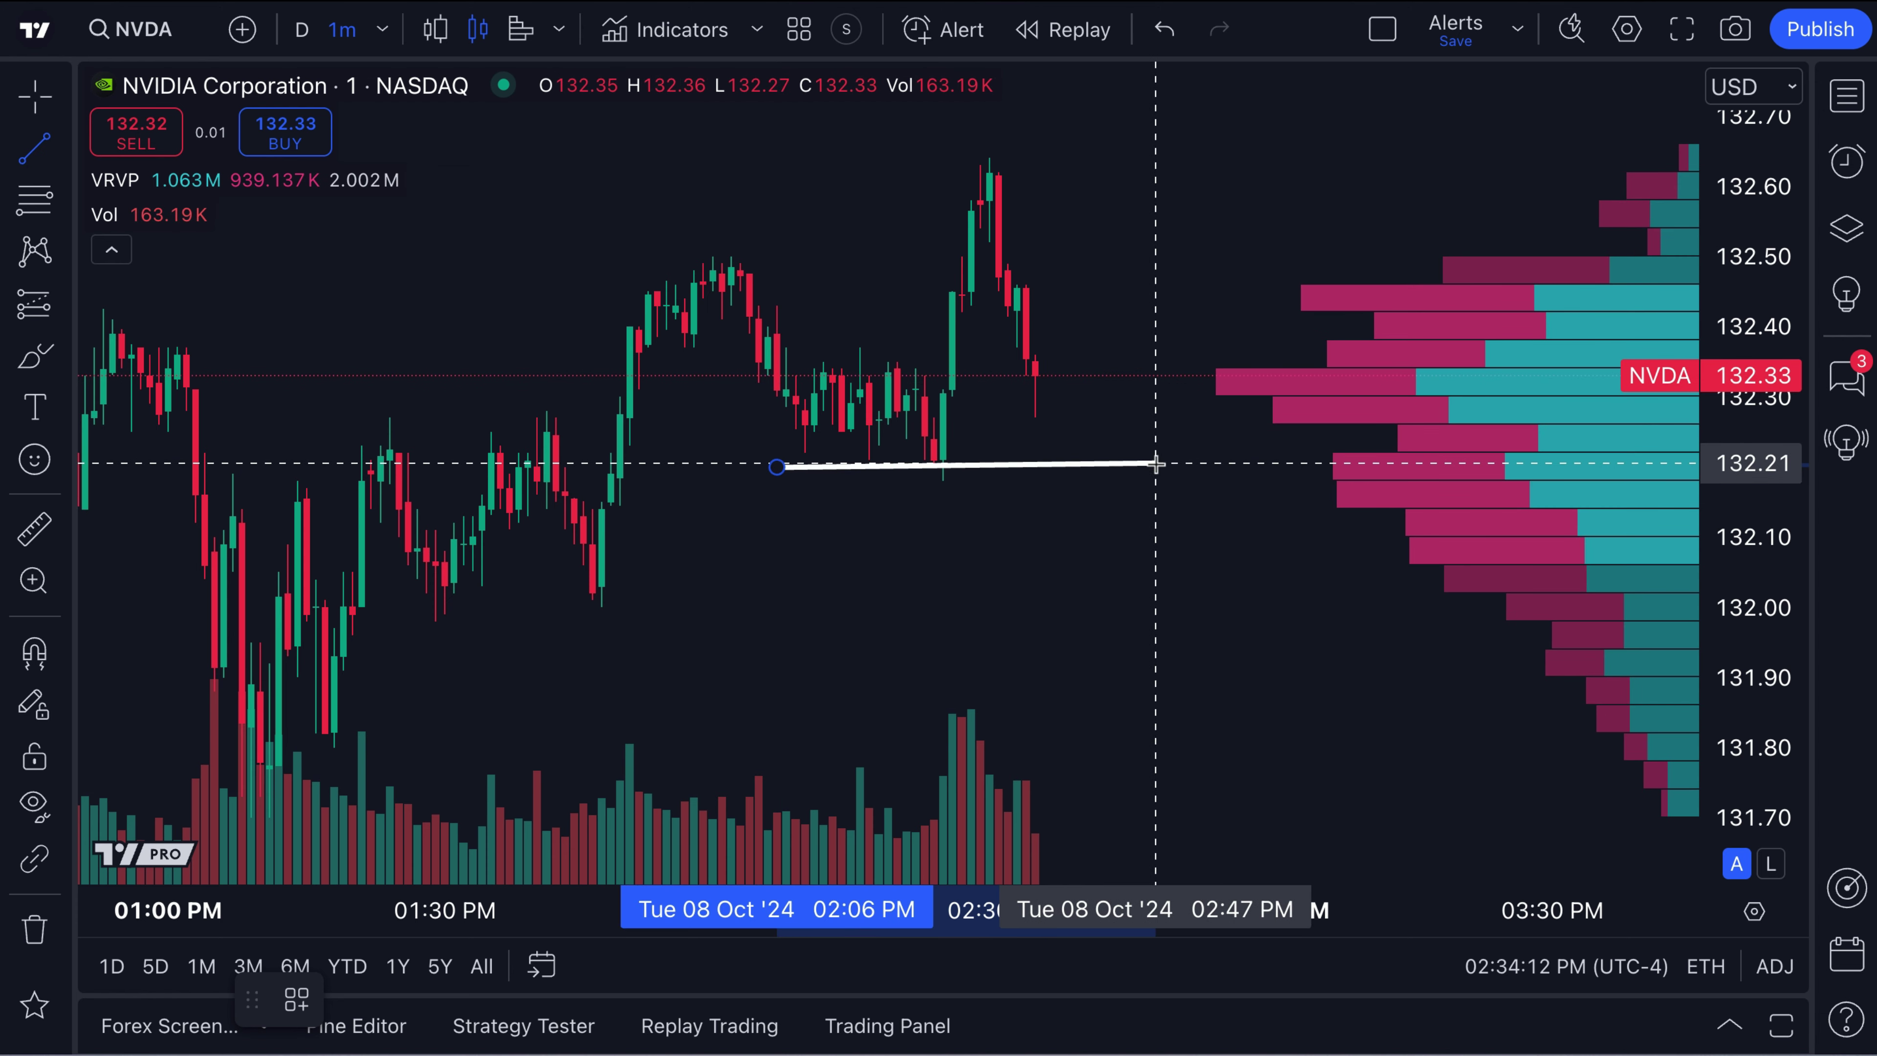
{"action": "left_click", "coordinate": [1175, 463]}
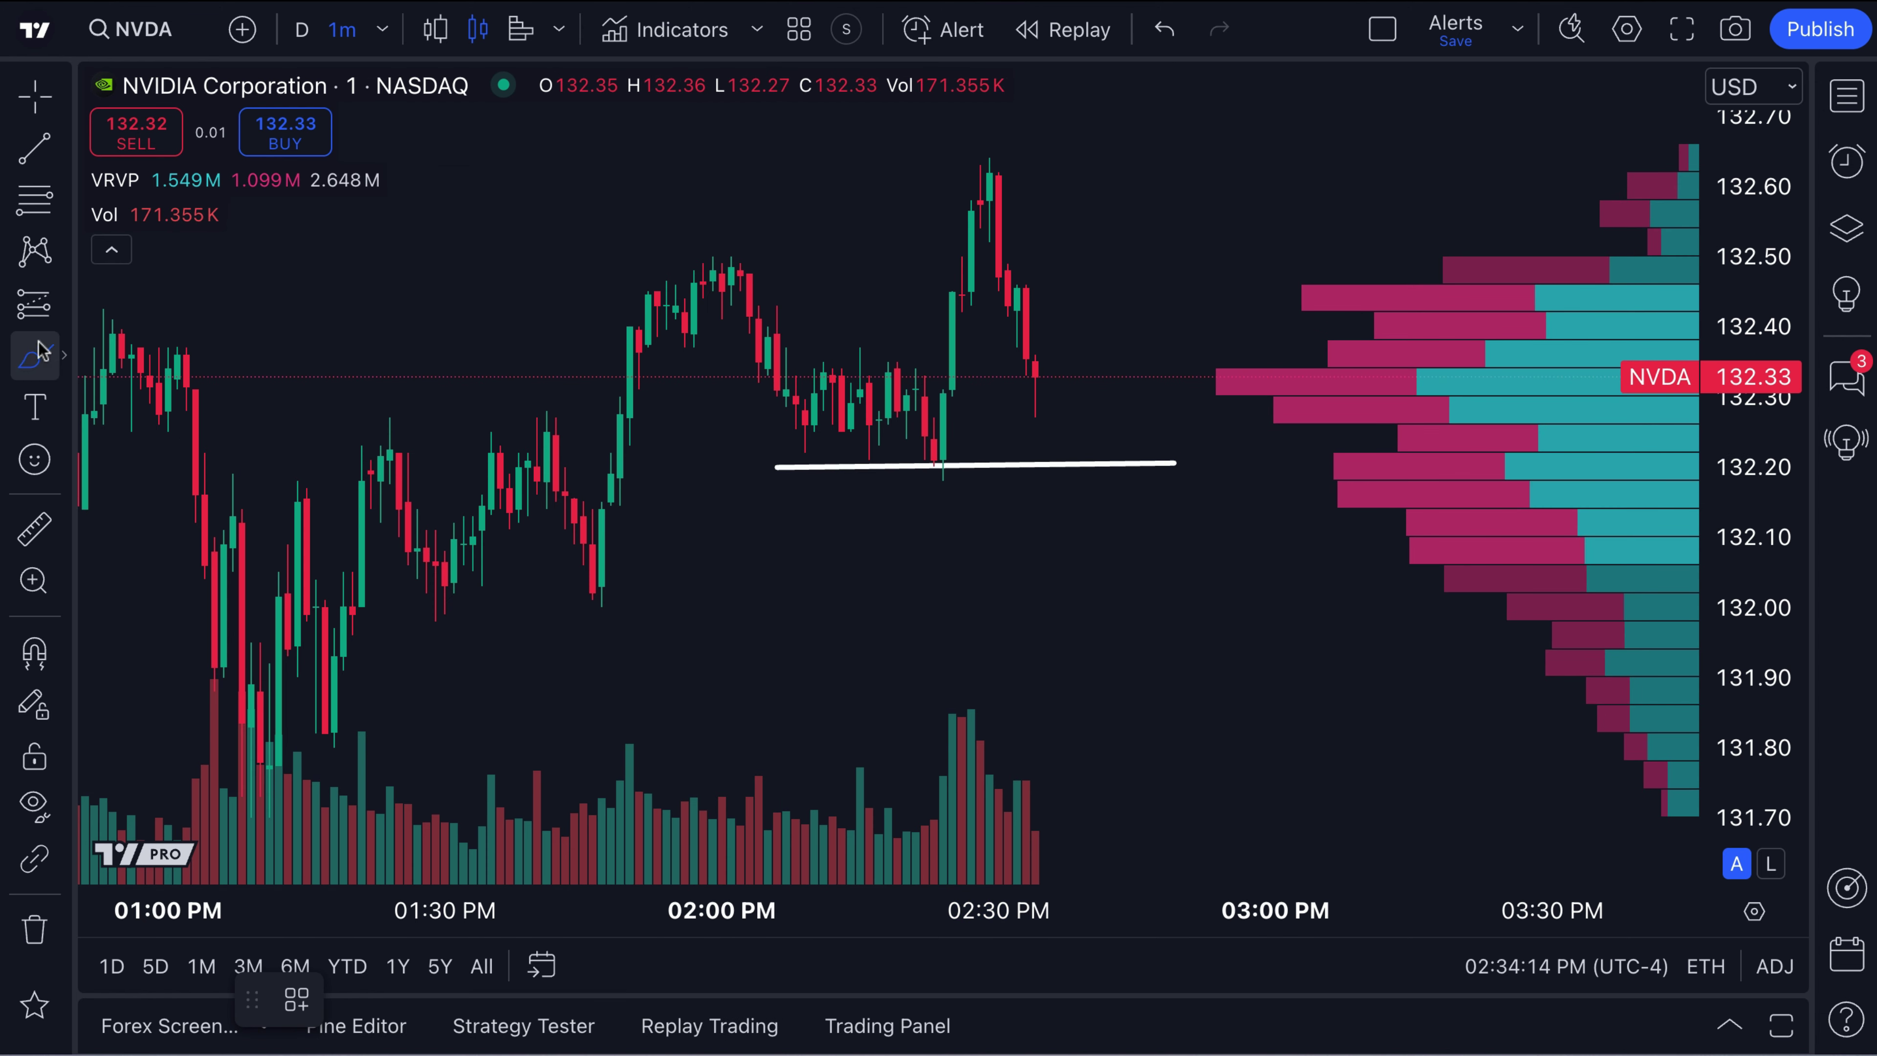
- Trace the decline and repeated bounces above the trend line with a freehand red brush stroke ending in a small upward hook
{"action": "left_click", "coordinate": [34, 357]}
{"action": "mouse_move", "coordinate": [734, 279]}
{"action": "left_mouse_down"}
{"action": "mouse_move", "coordinate": [780, 406]}
{"action": "mouse_move", "coordinate": [871, 457]}
{"action": "mouse_move", "coordinate": [914, 390]}
{"action": "mouse_move", "coordinate": [953, 369]}
{"action": "mouse_move", "coordinate": [961, 333]}
{"action": "mouse_move", "coordinate": [980, 364]}
{"action": "left_mouse_up"}
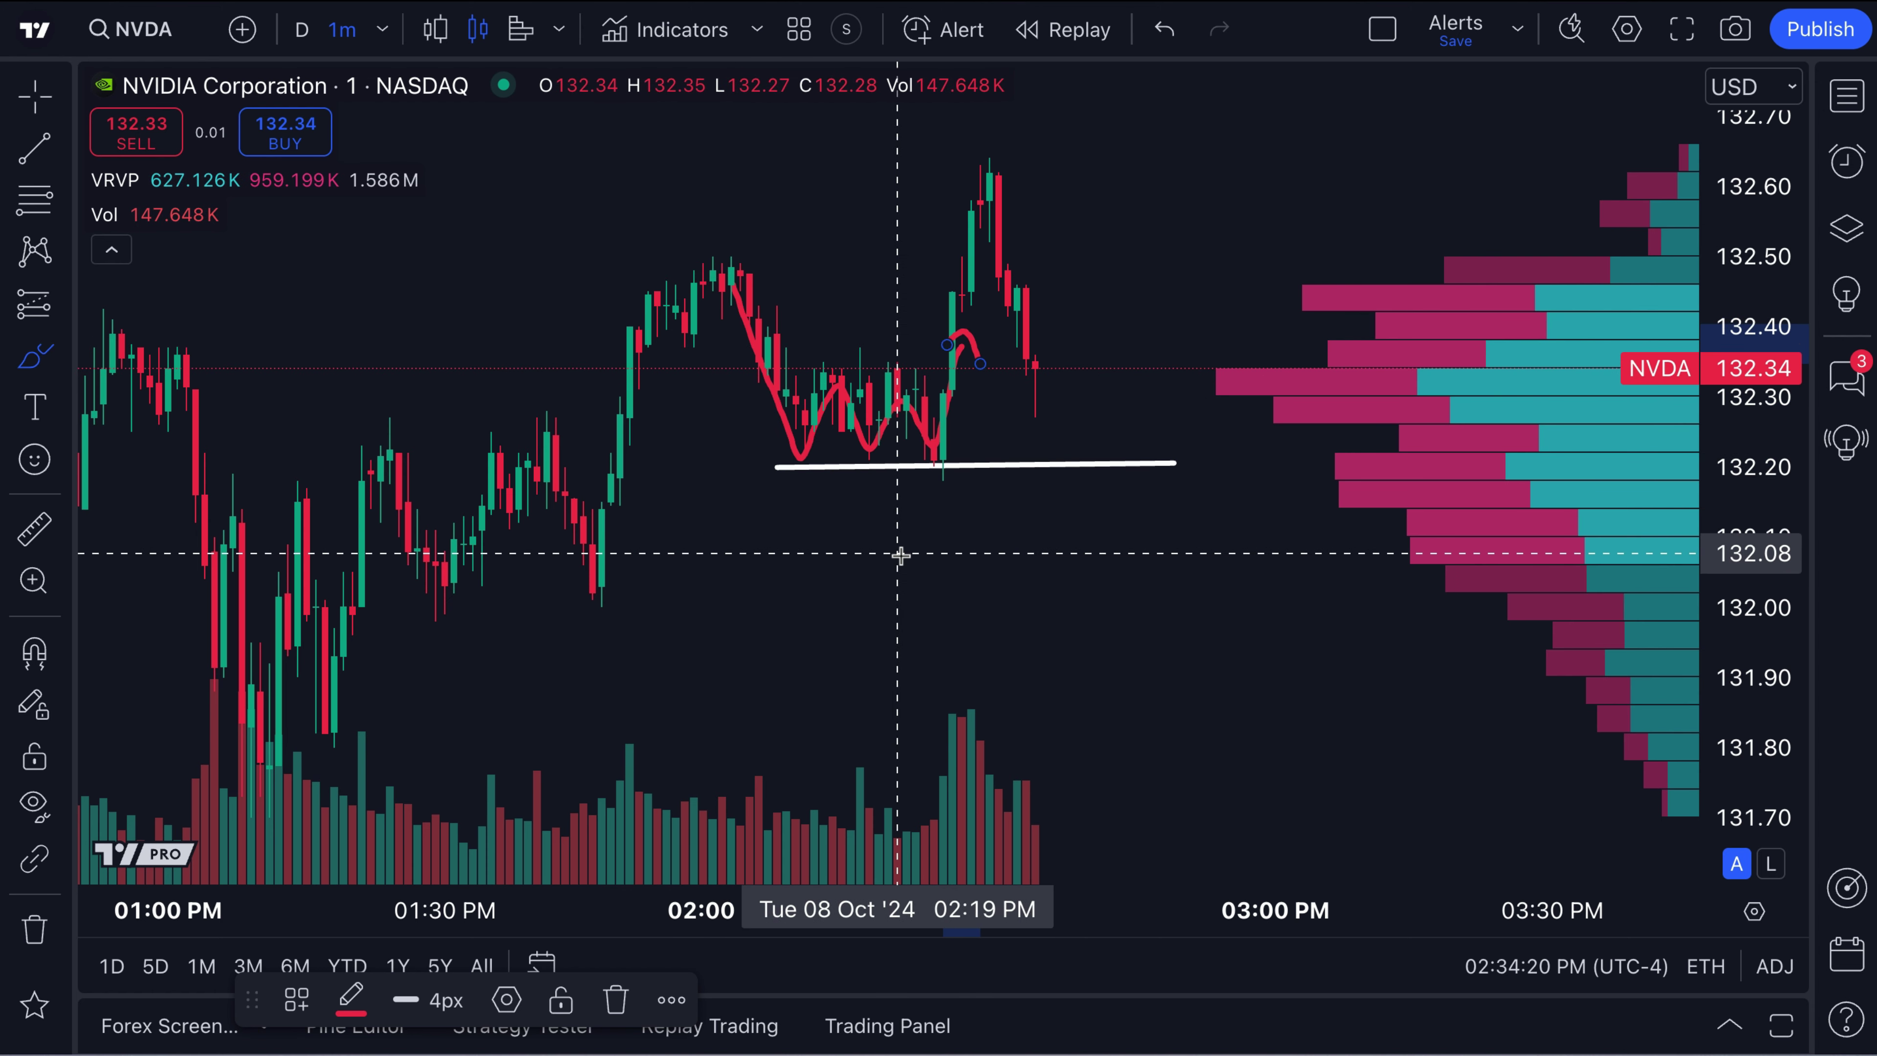
{"action": "scroll", "coordinate": [900, 555], "scroll_direction": "up", "scroll_amount": 1}
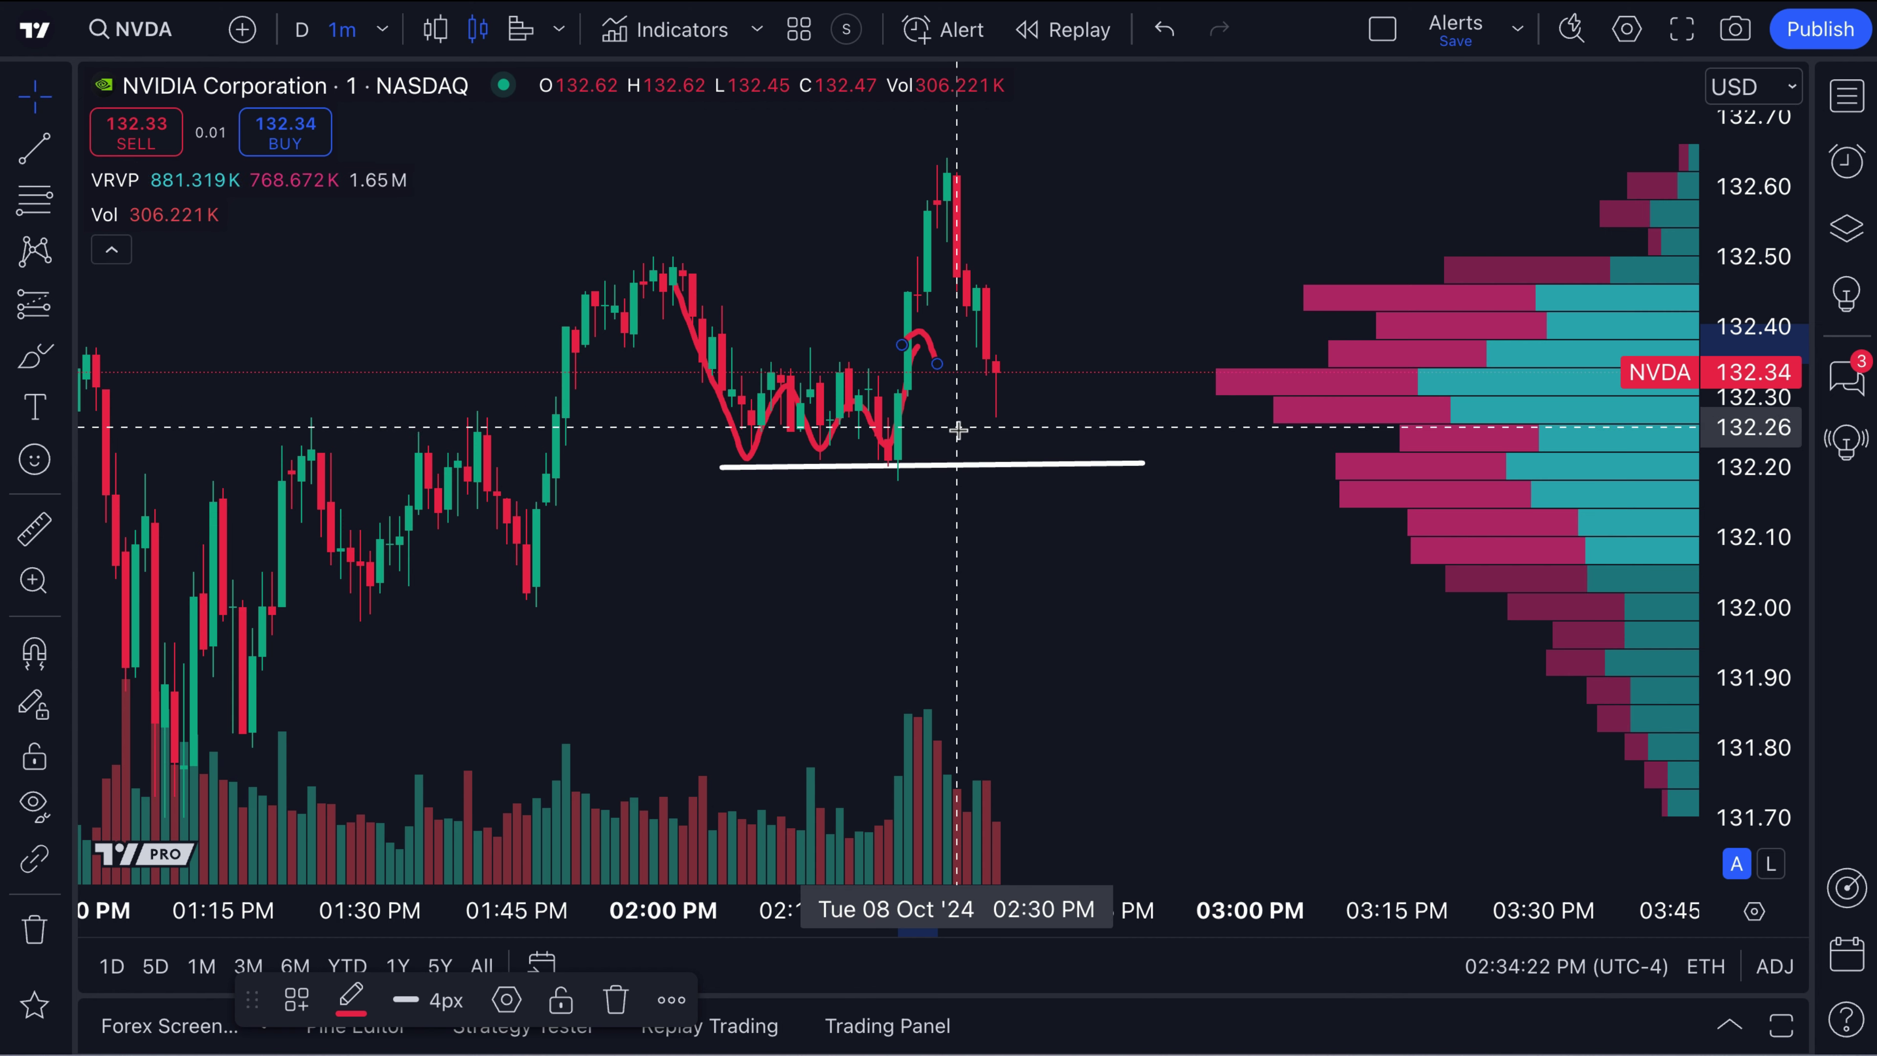
- Extend the trend line's later end to 03:01 PM at about 132.20
{"action": "right_click", "coordinate": [979, 467]}
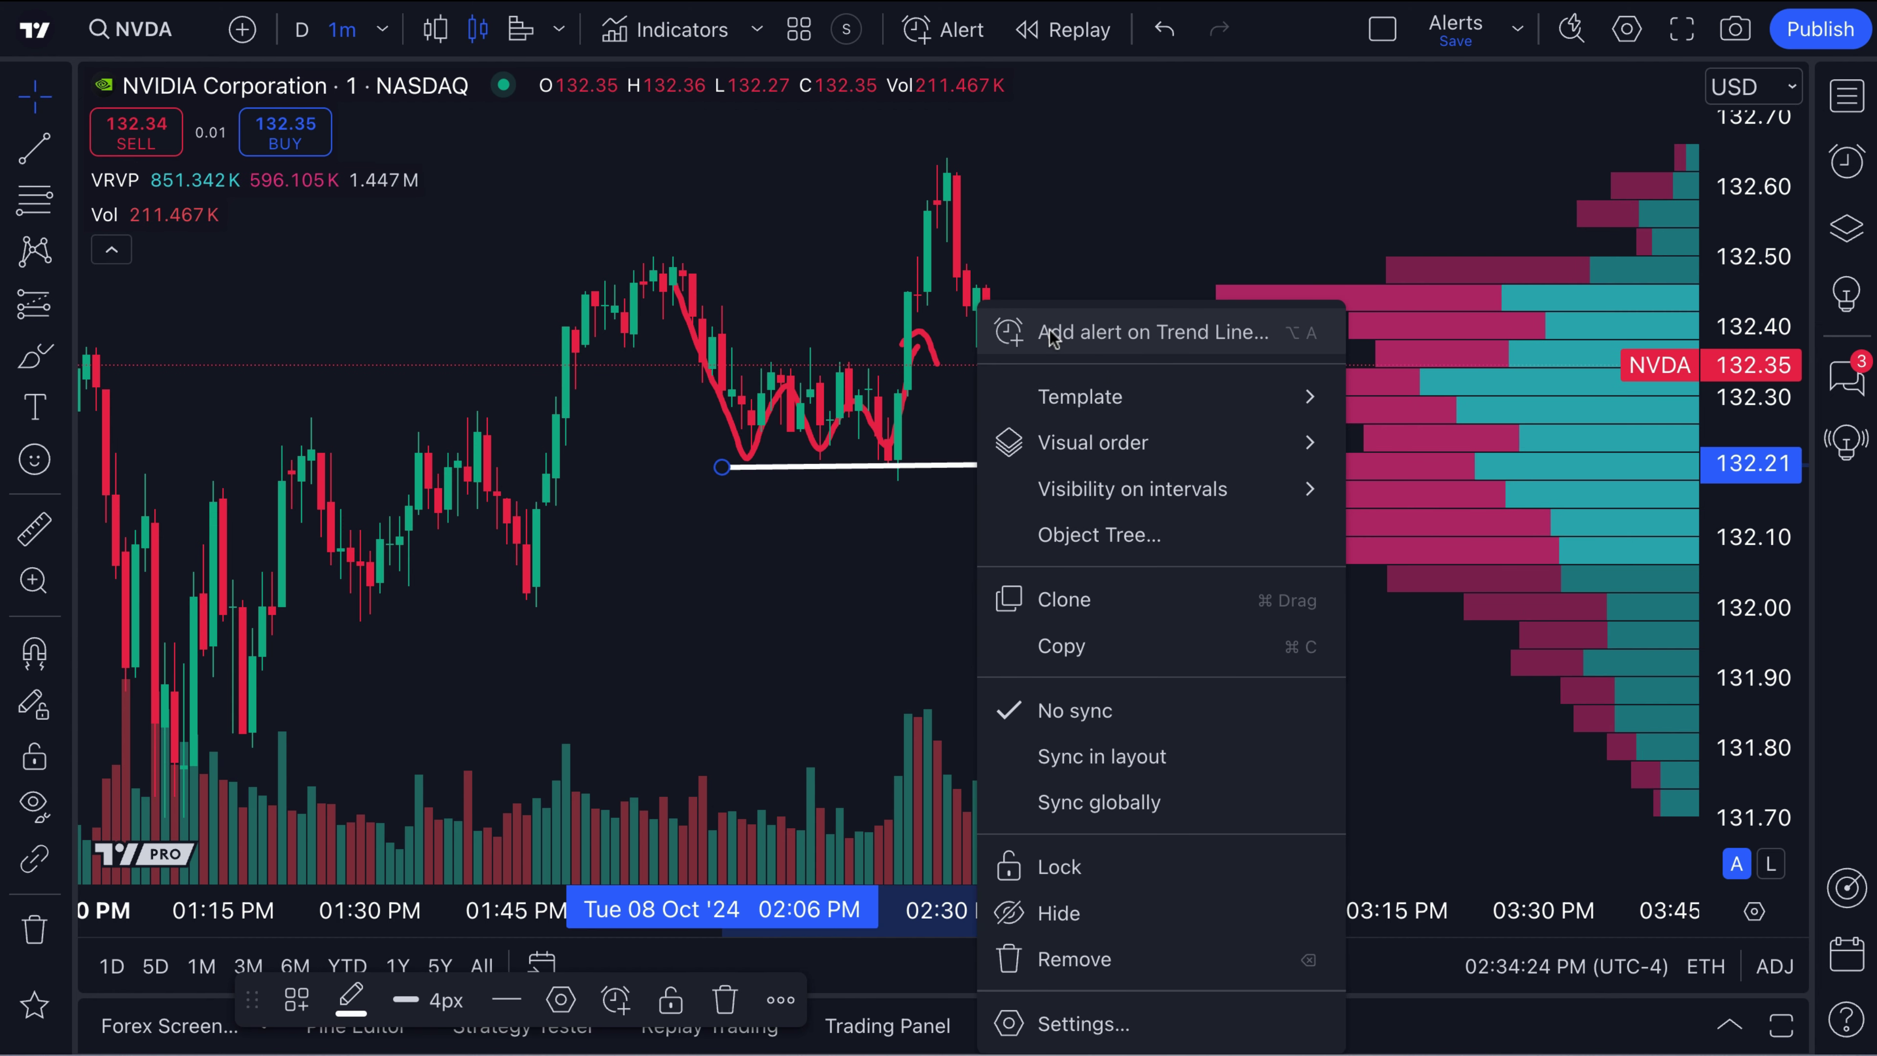
{"action": "left_click", "coordinate": [796, 578]}
{"action": "left_click_drag", "start_coordinate": [1142, 467], "coordinate": [1265, 470]}
- Start a new alert on the trend line and set its condition to Crossing Down
{"action": "right_click", "coordinate": [1122, 467]}
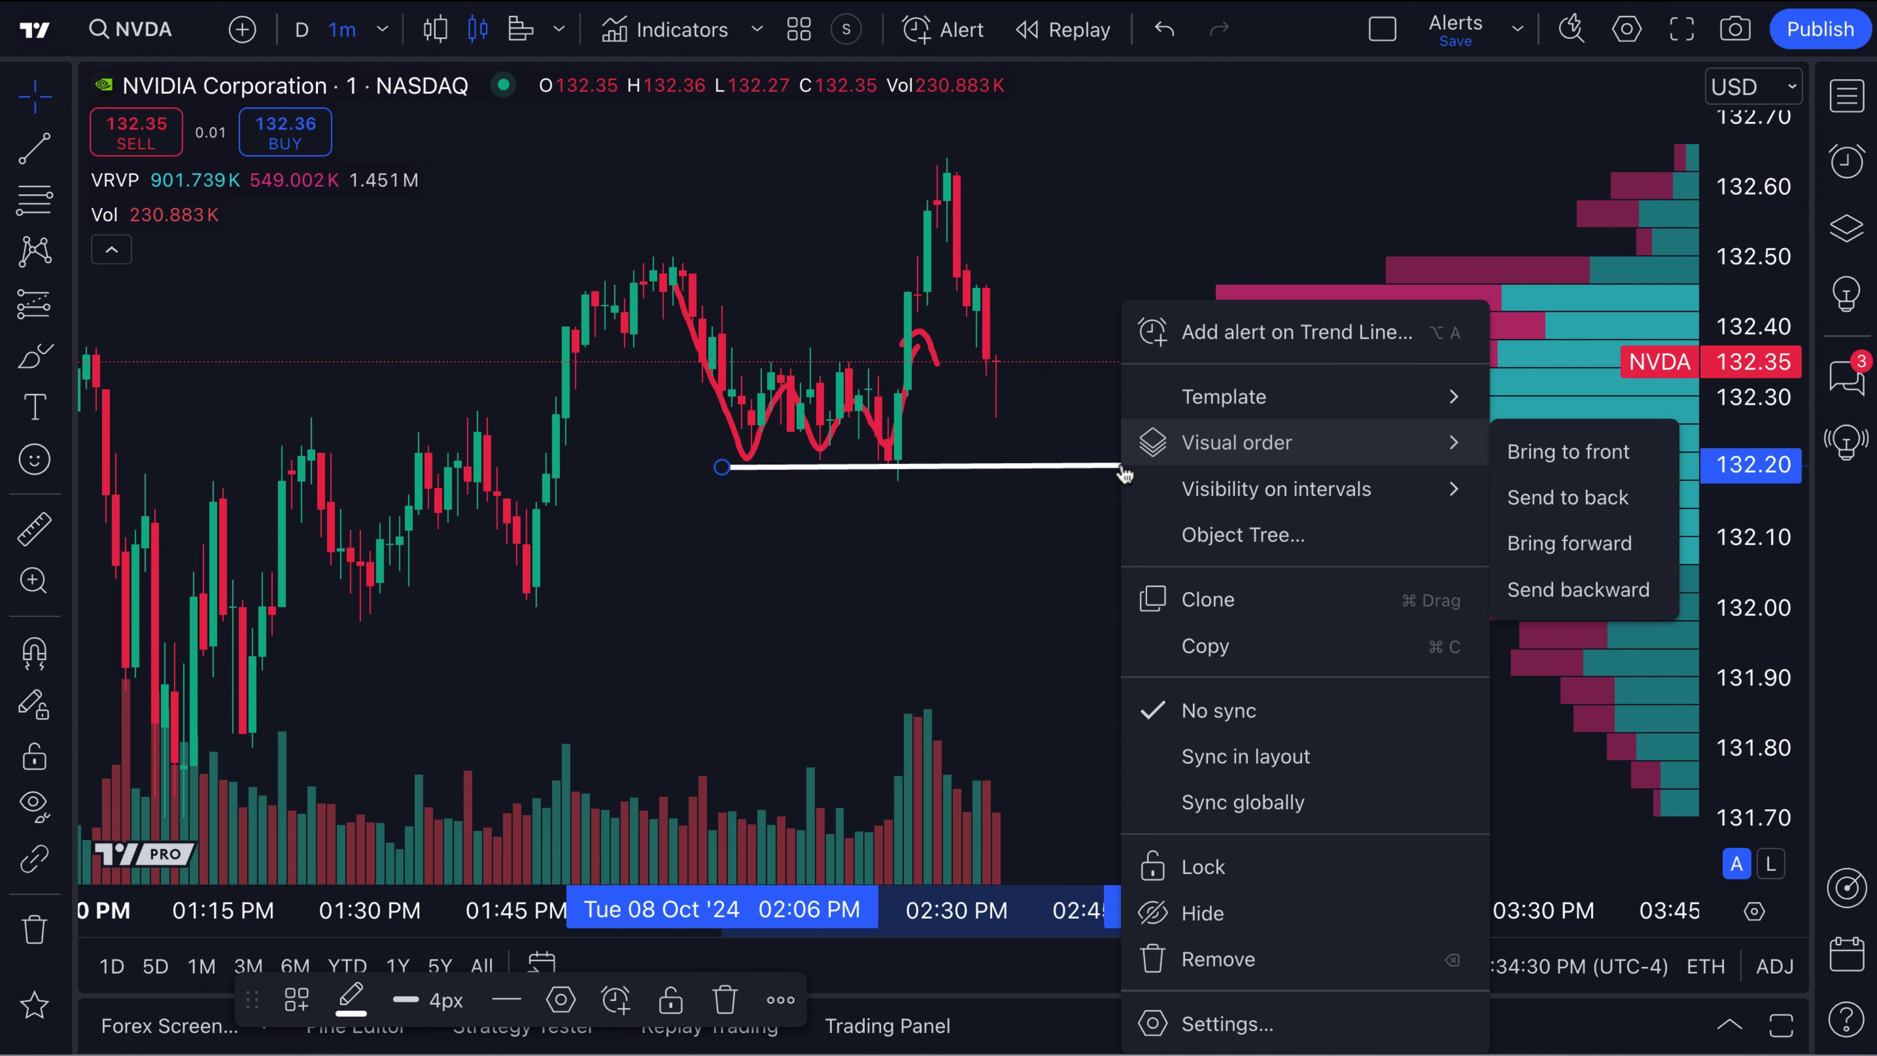
{"action": "mouse_move", "coordinate": [1197, 377]}
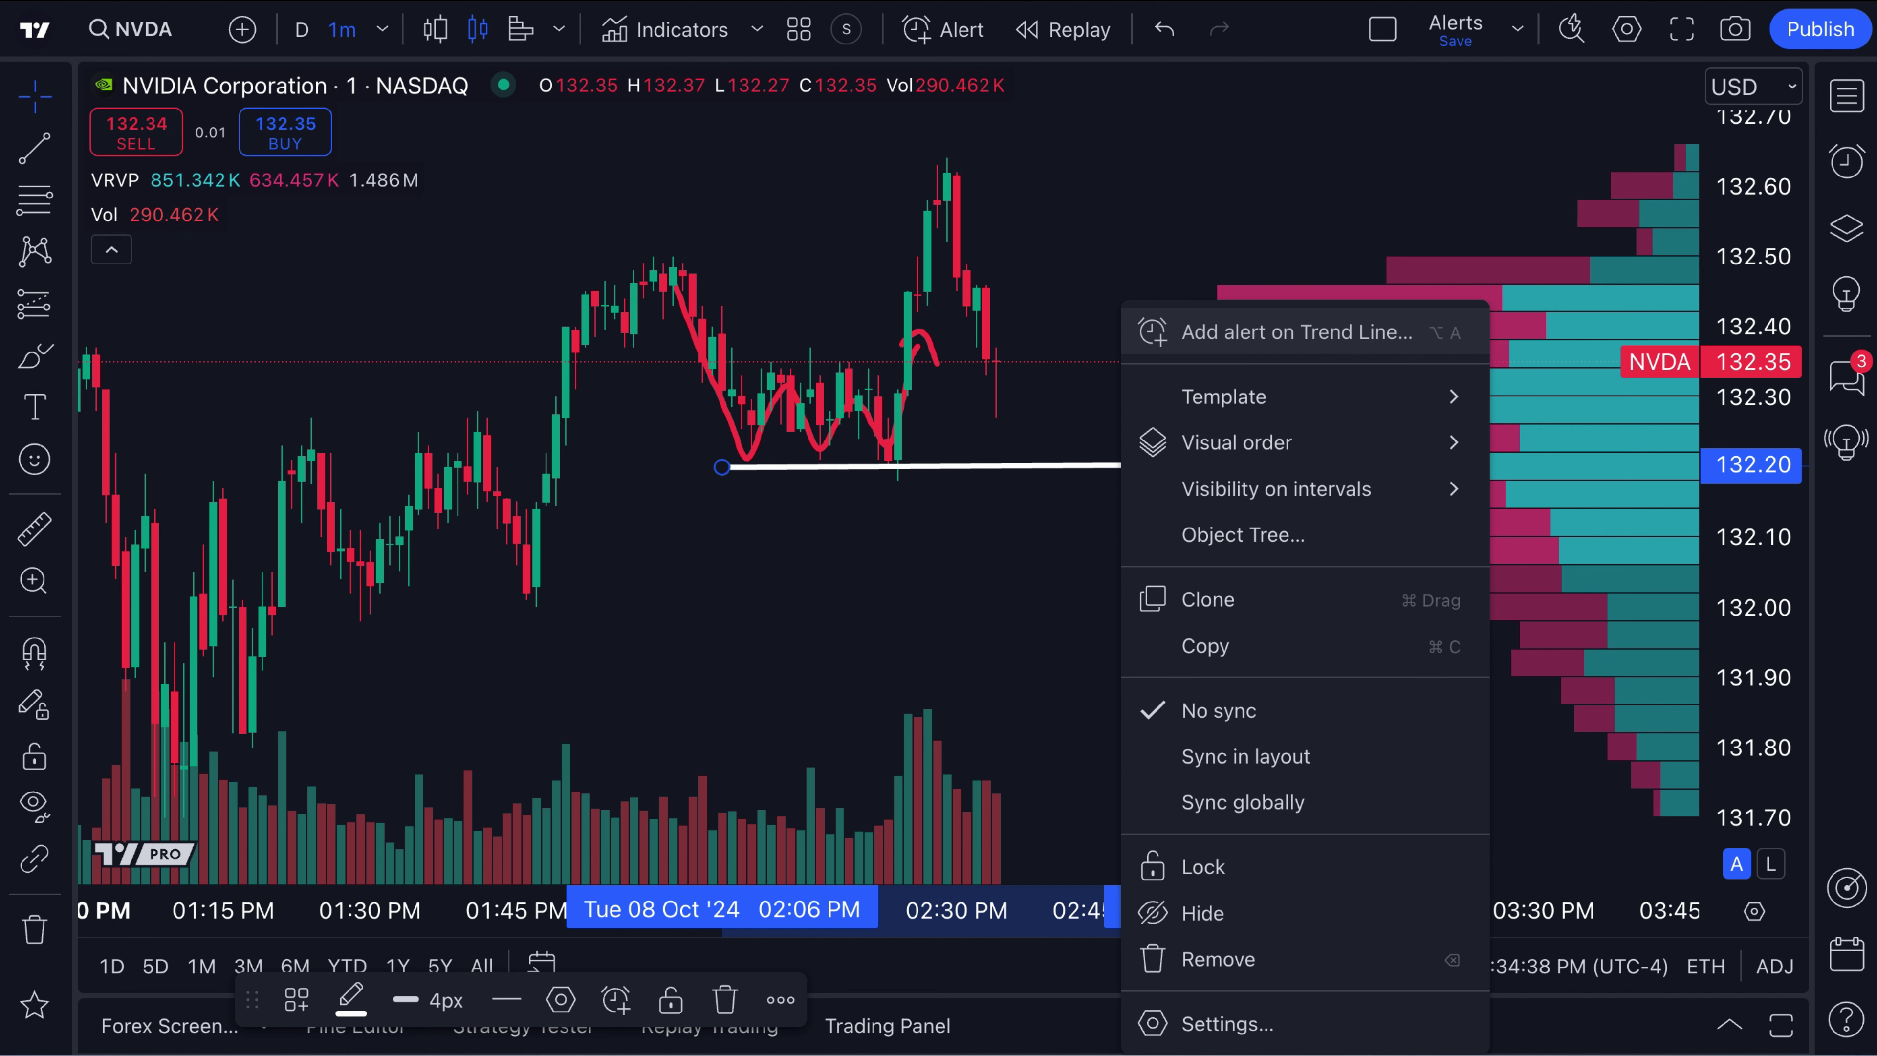
{"action": "key", "text": "alt+a"}
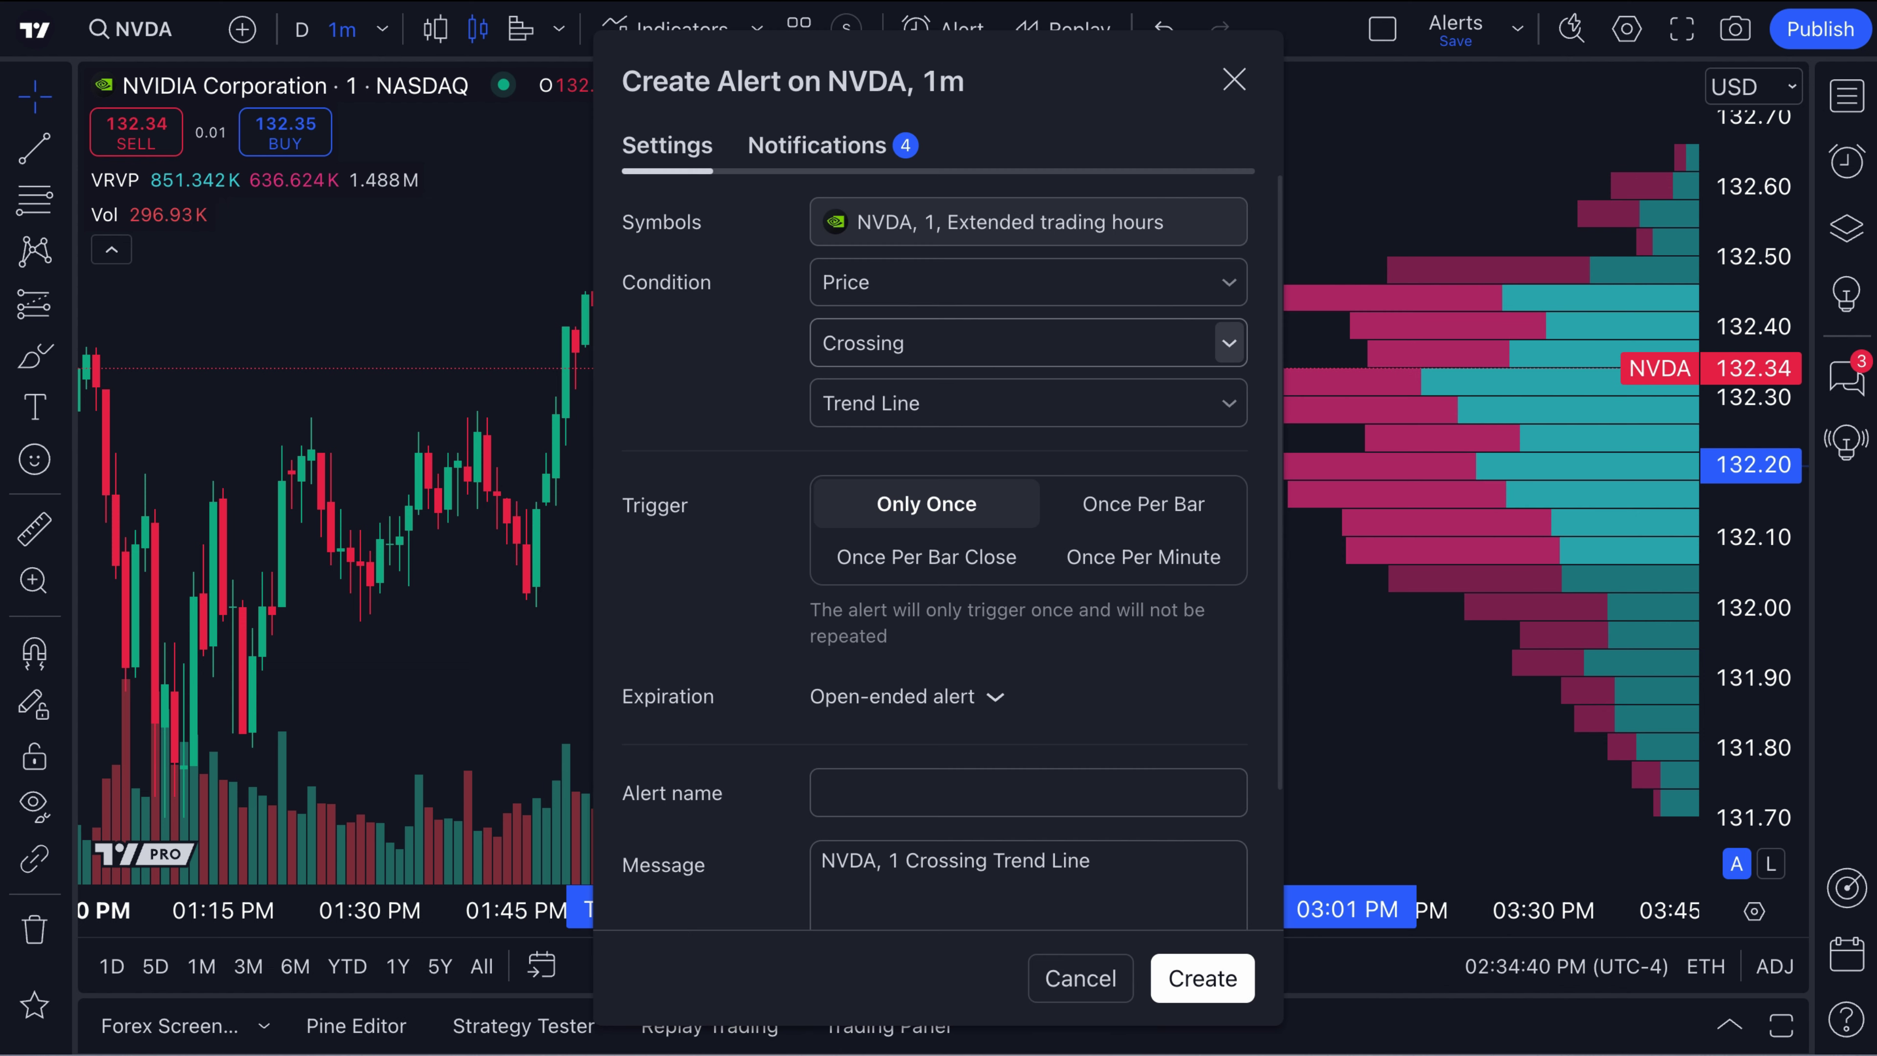
{"action": "left_click", "coordinate": [1012, 351]}
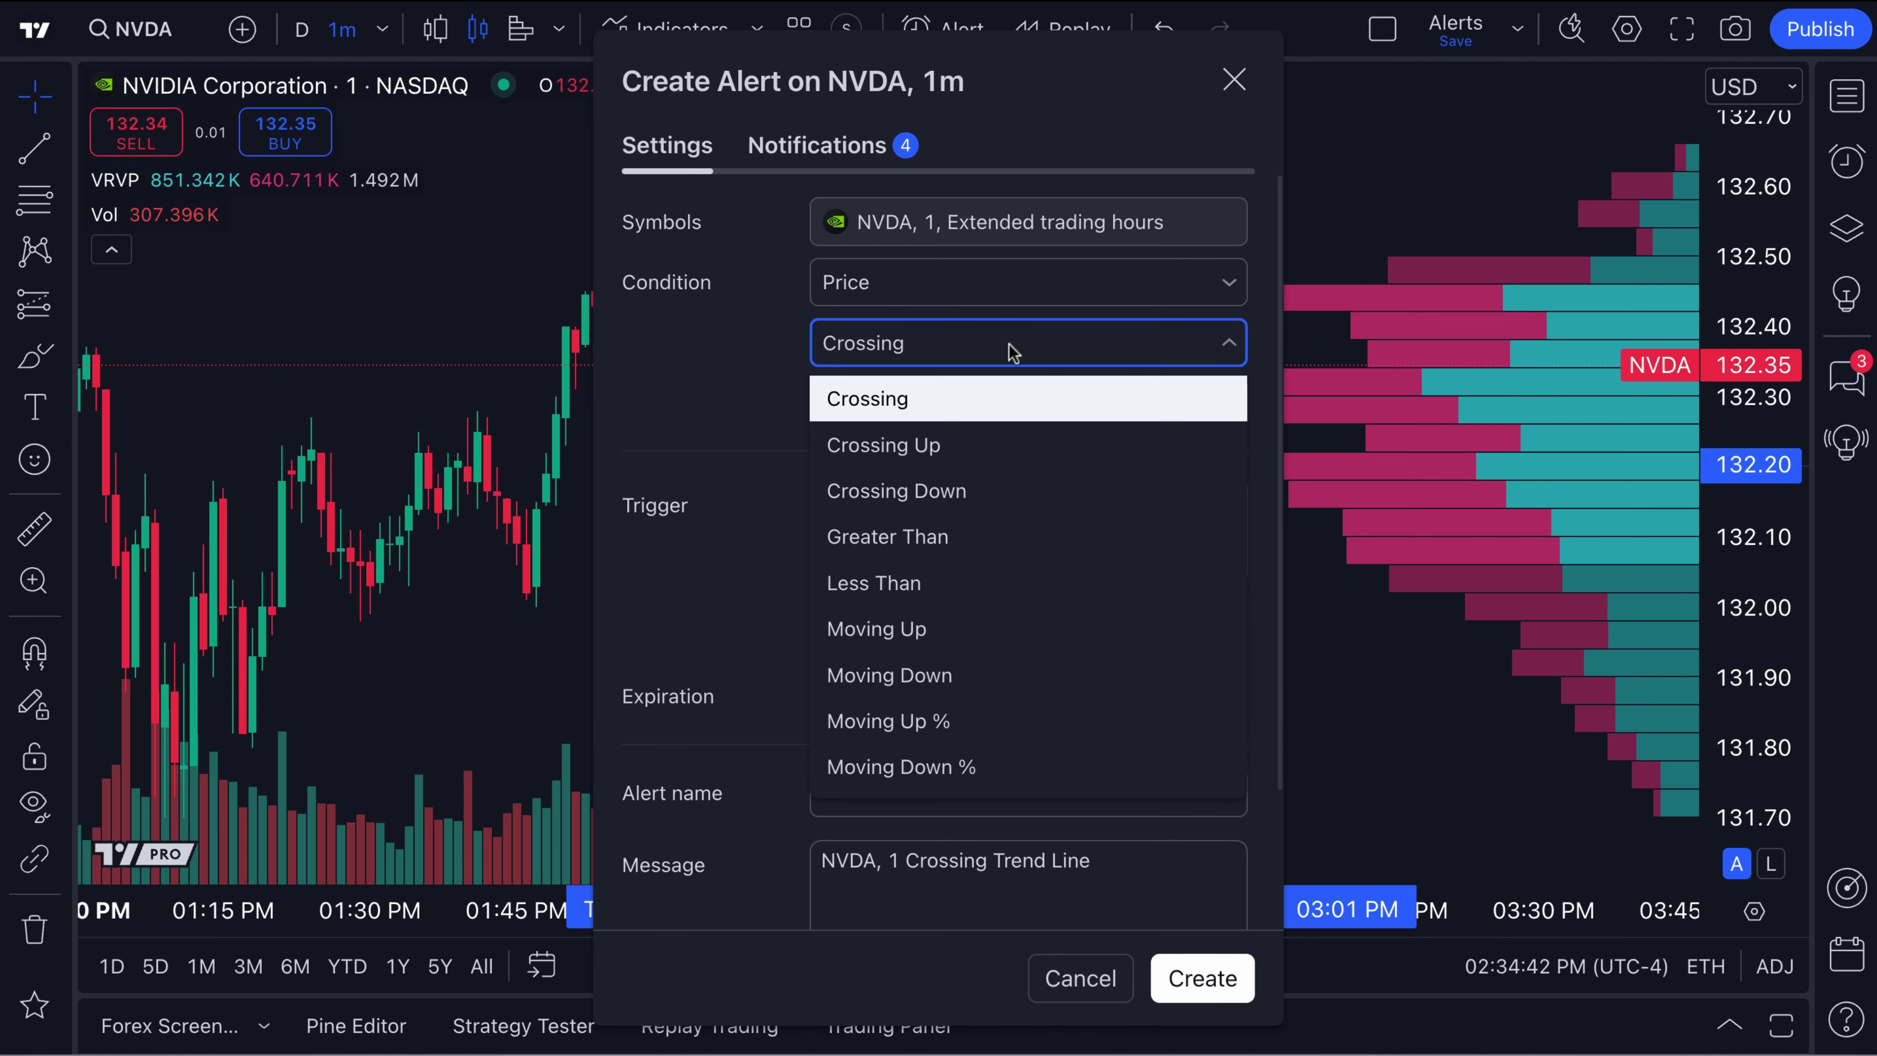
{"action": "left_click", "coordinate": [993, 488]}
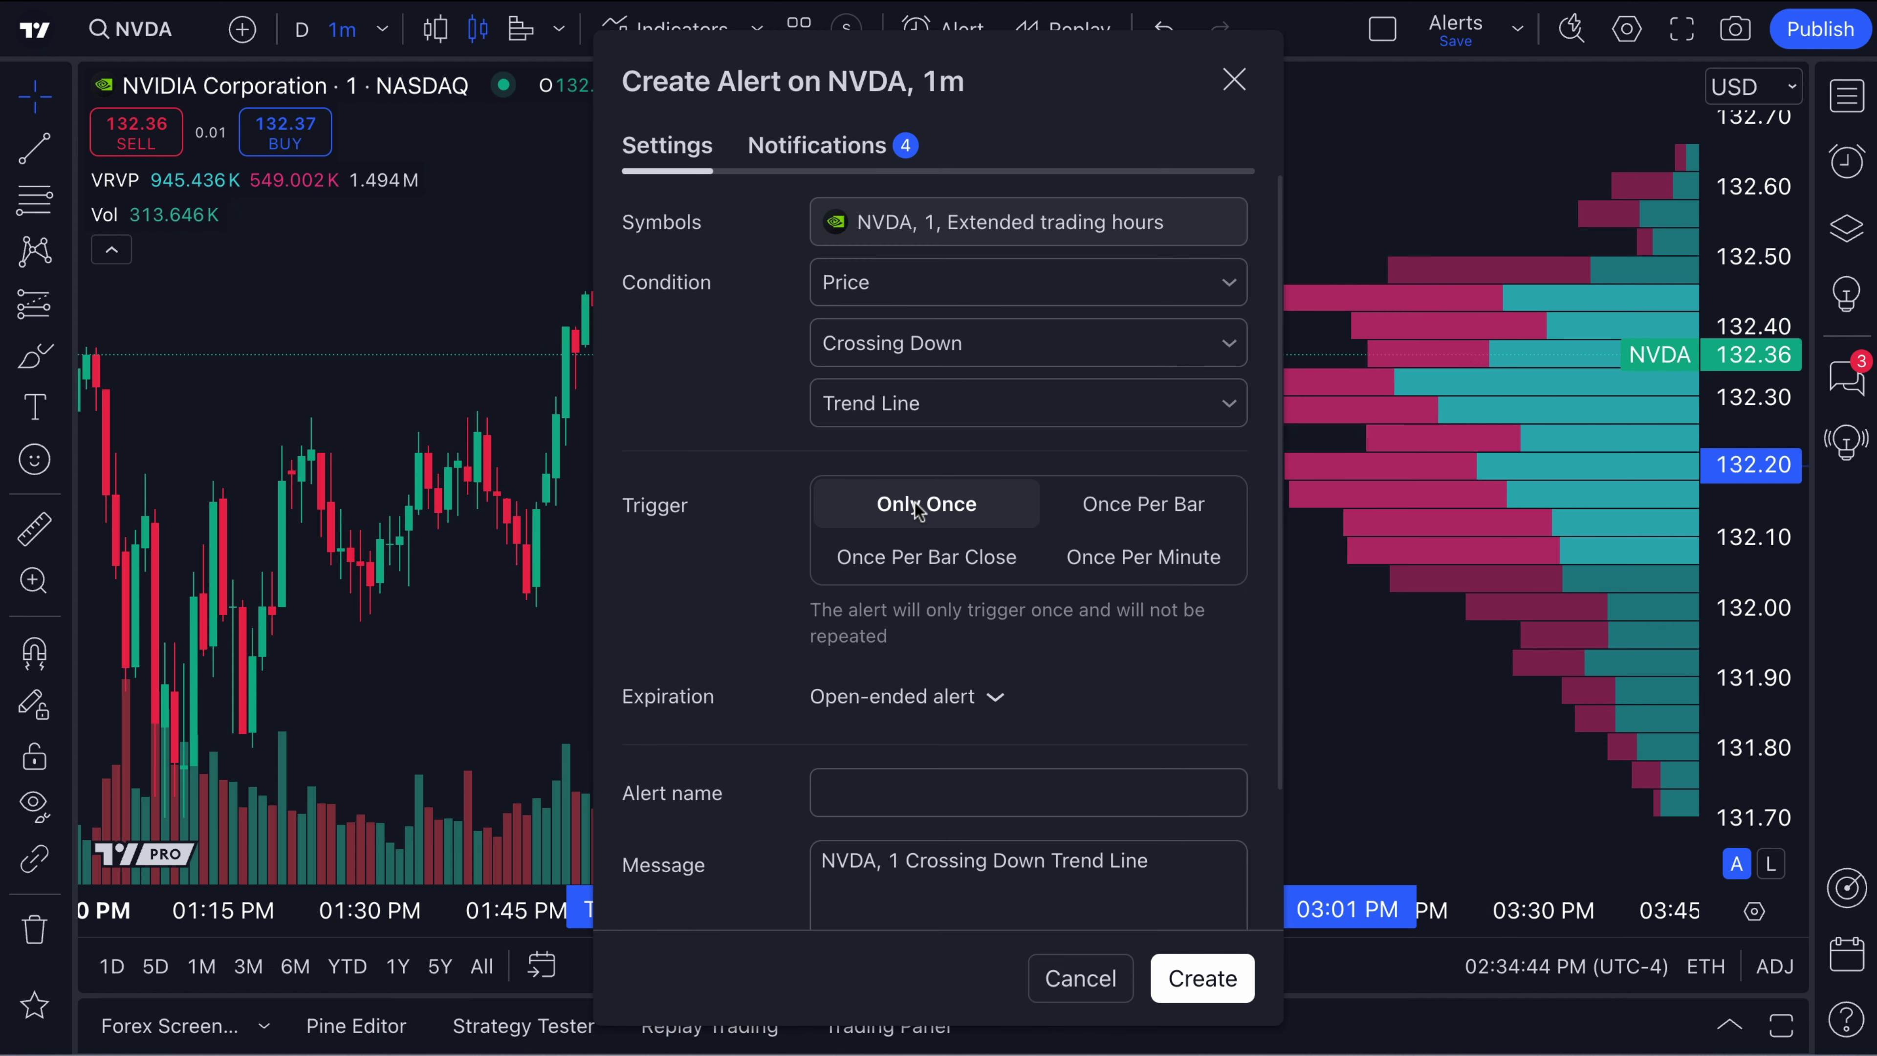
- Name the alert "For fun with friends!" and insert "What sound should we play?" before the default message text
{"action": "left_click", "coordinate": [817, 795]}
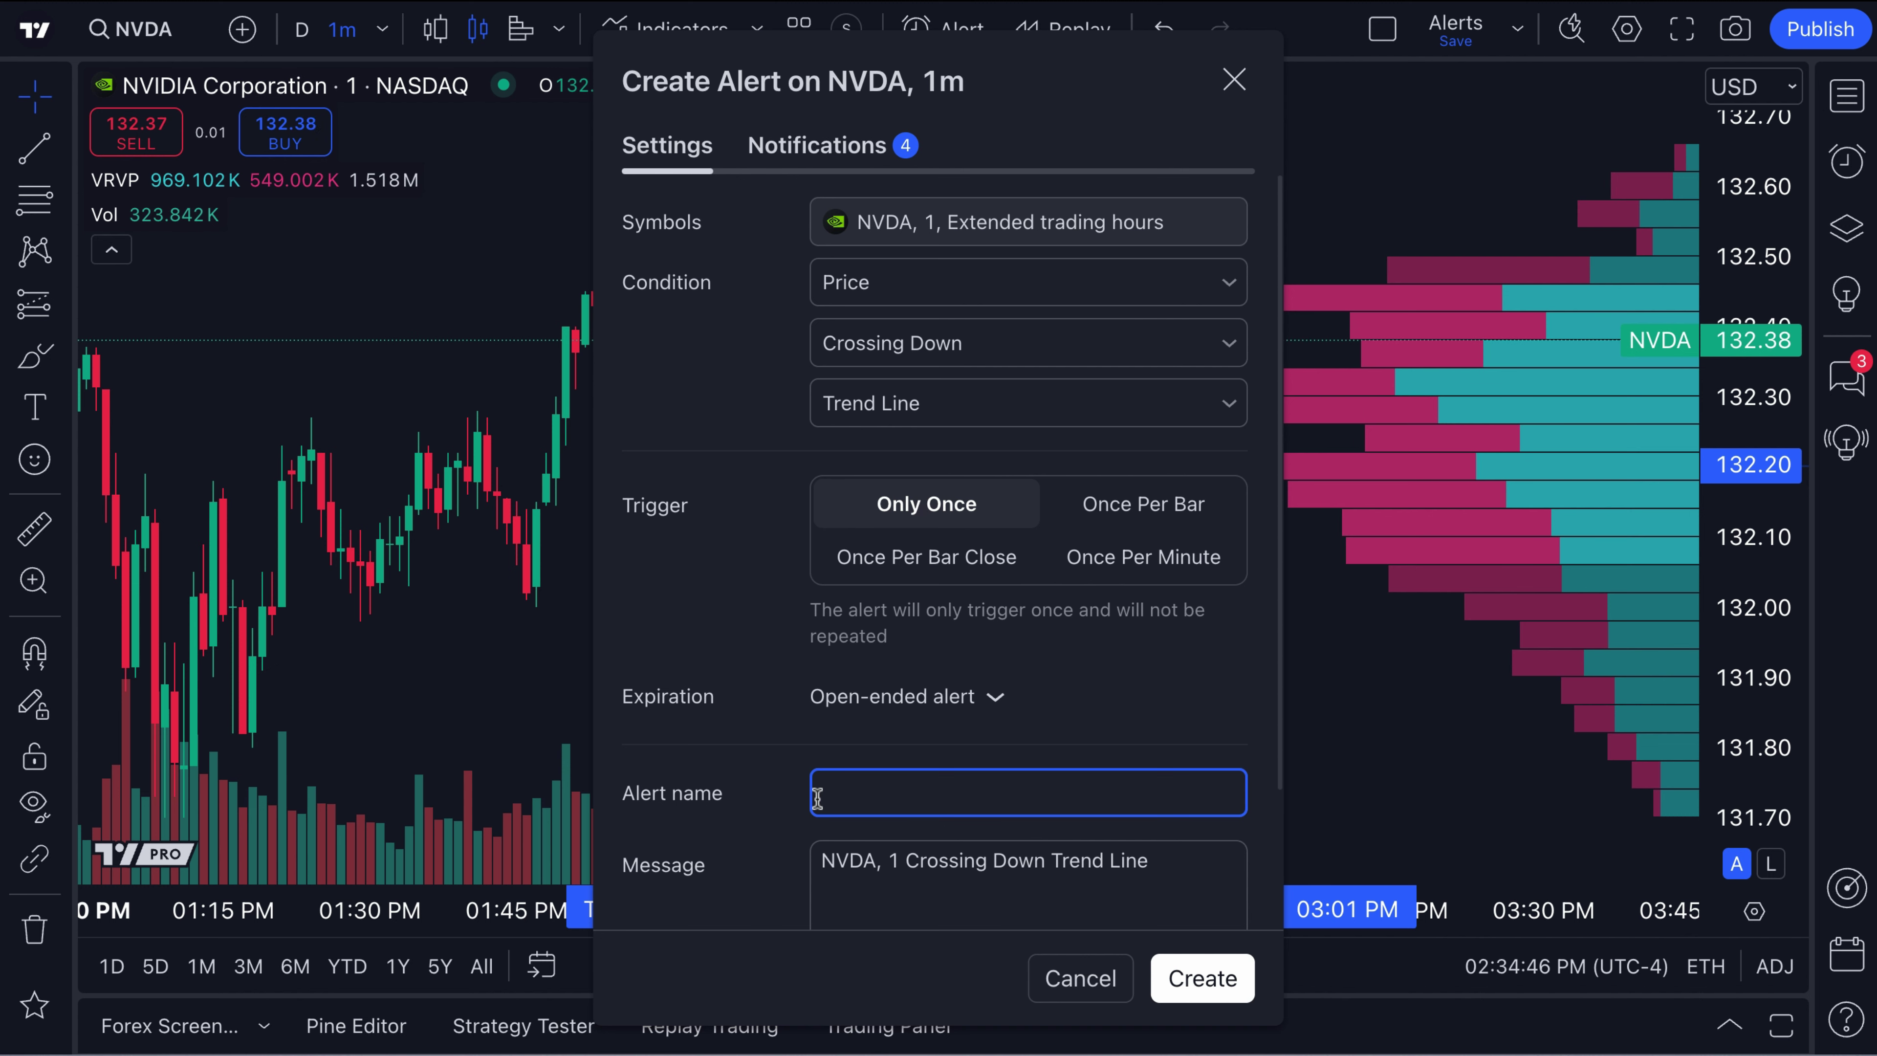
{"action": "type", "text": "For fun with"}
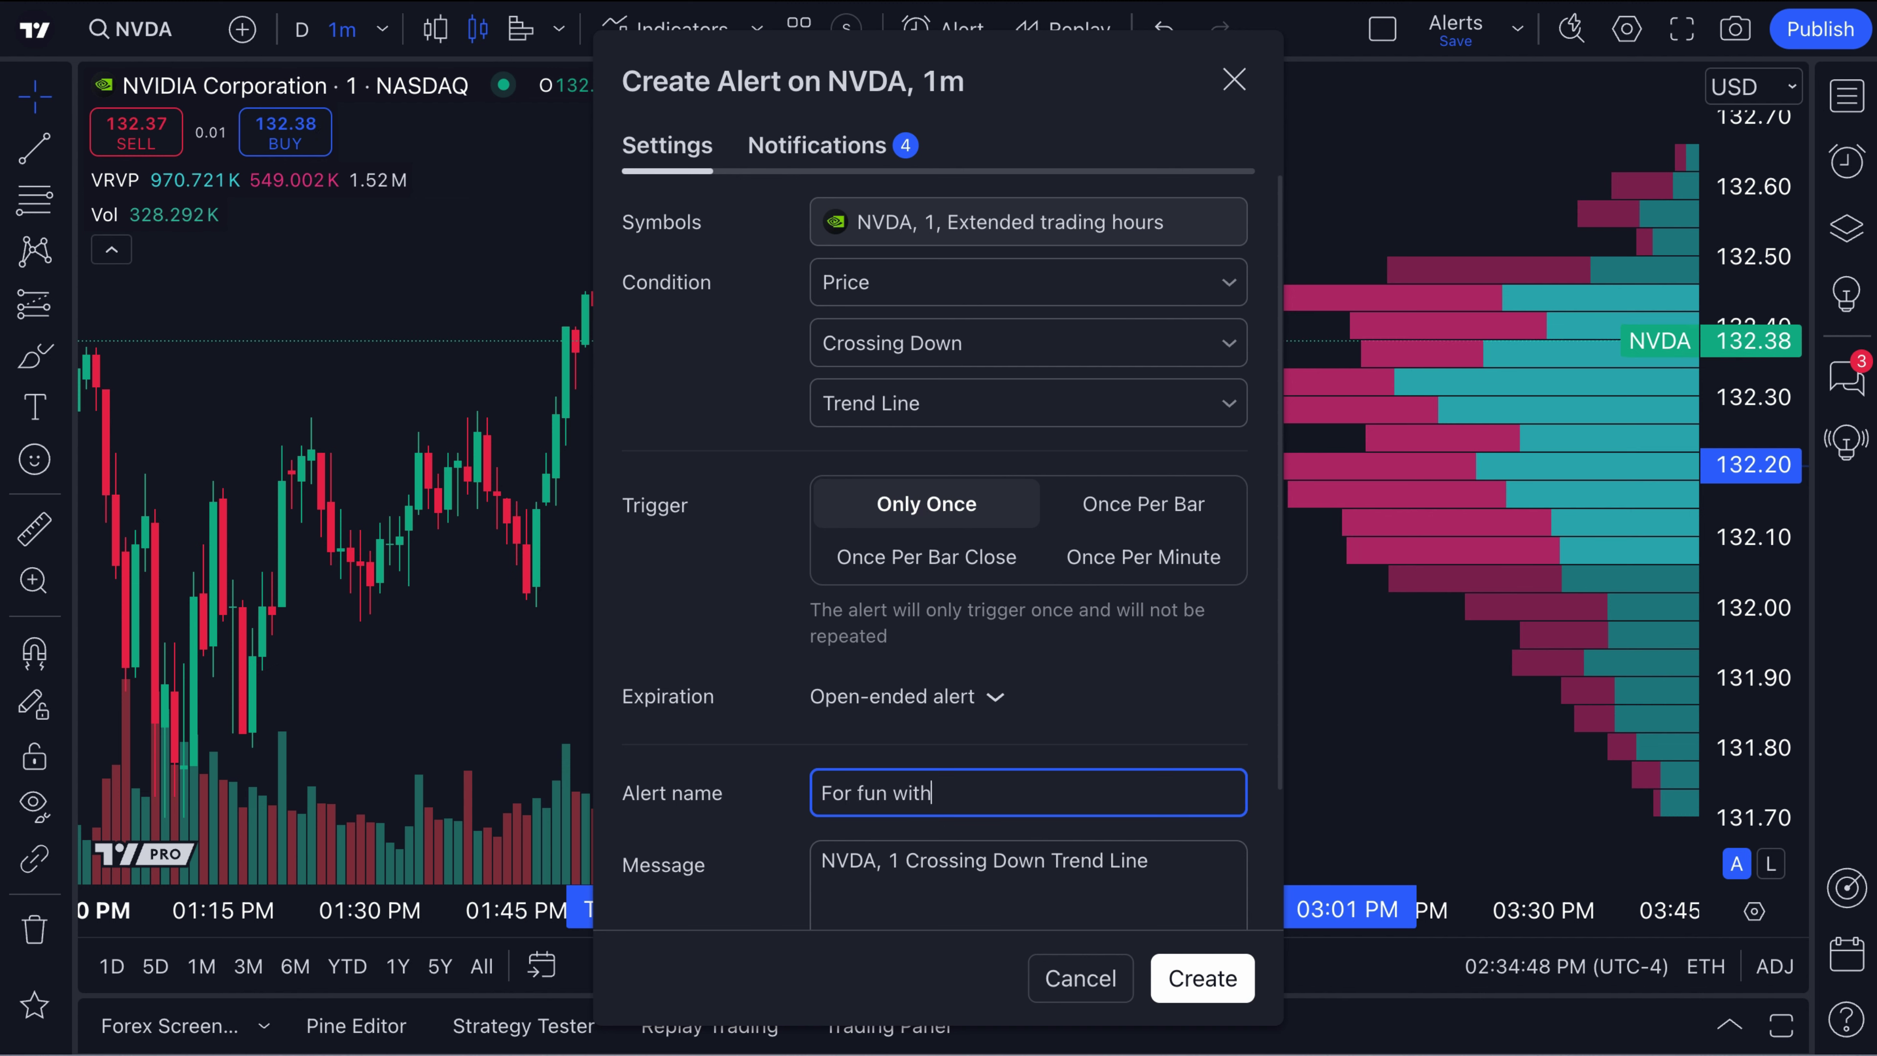
{"action": "type", "text": " friends!"}
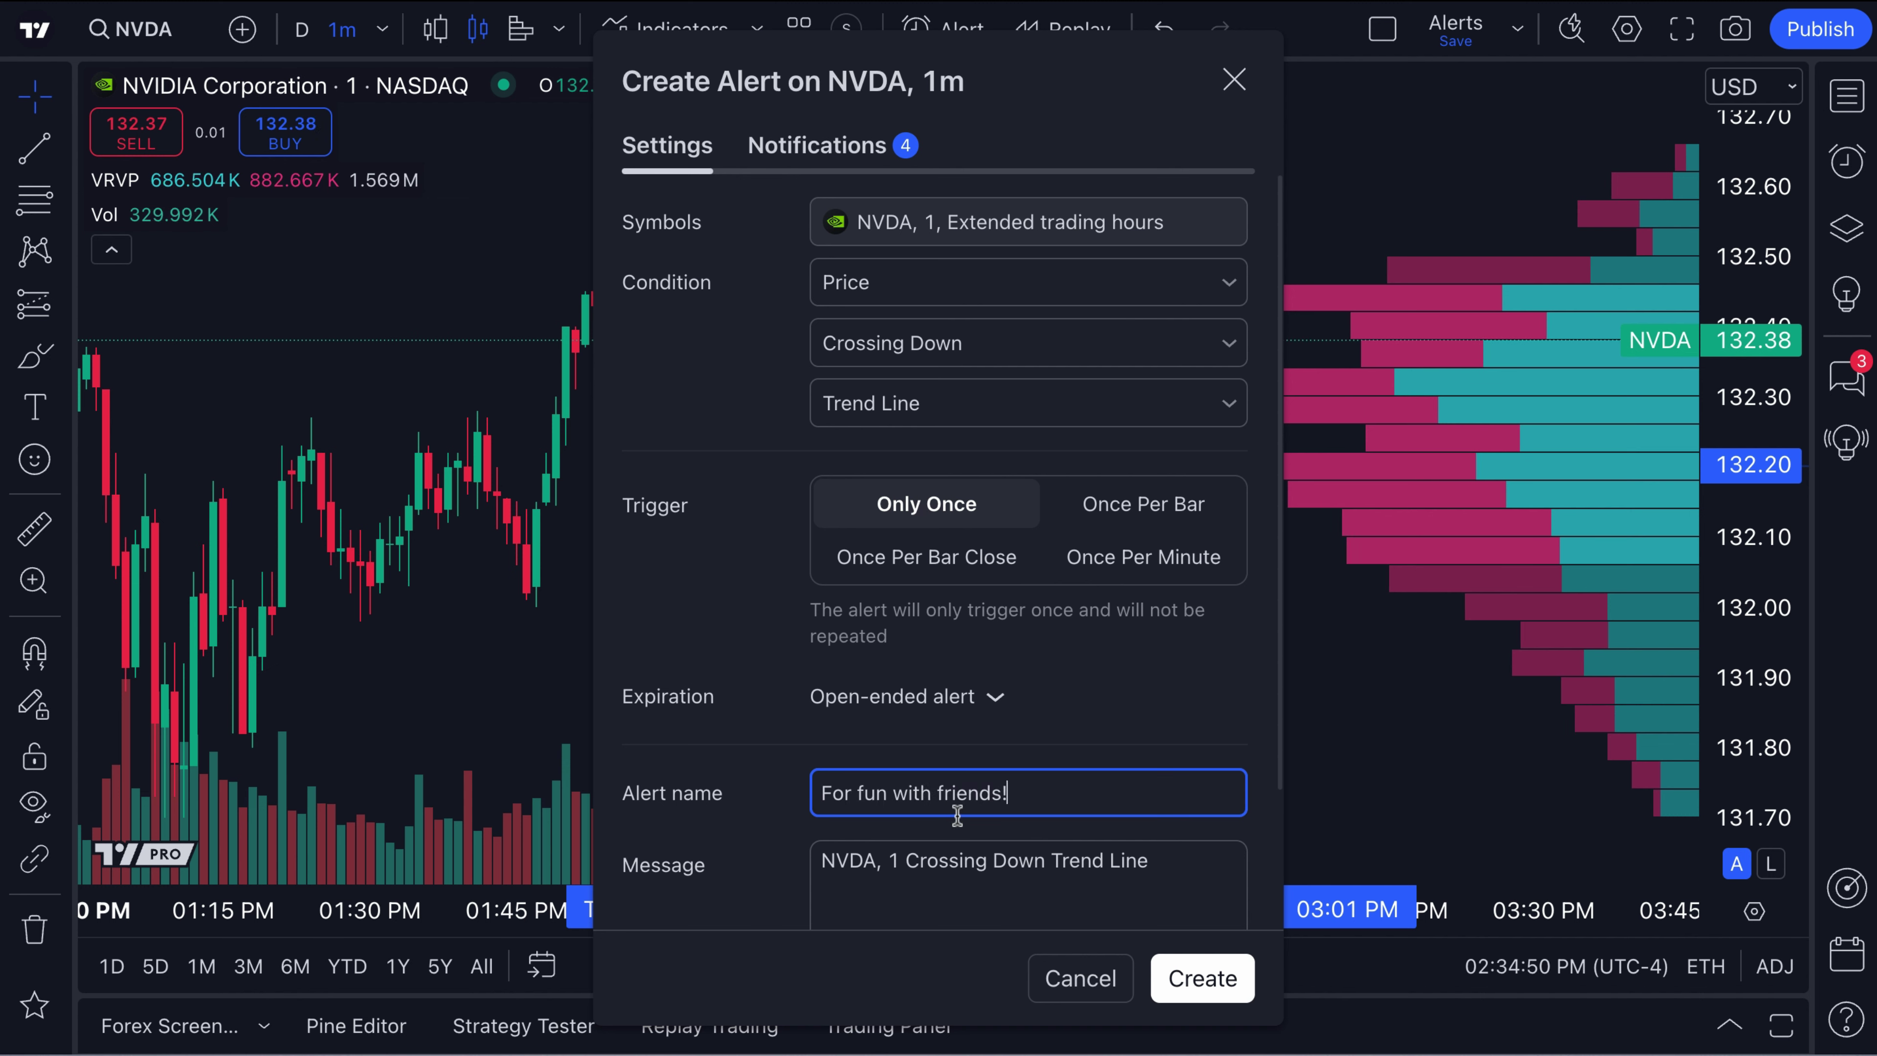
{"action": "scroll", "coordinate": [1027, 738], "scroll_direction": "down", "scroll_amount": 3}
{"action": "left_click", "coordinate": [1031, 740]}
{"action": "type", "text": "What sound should we "}
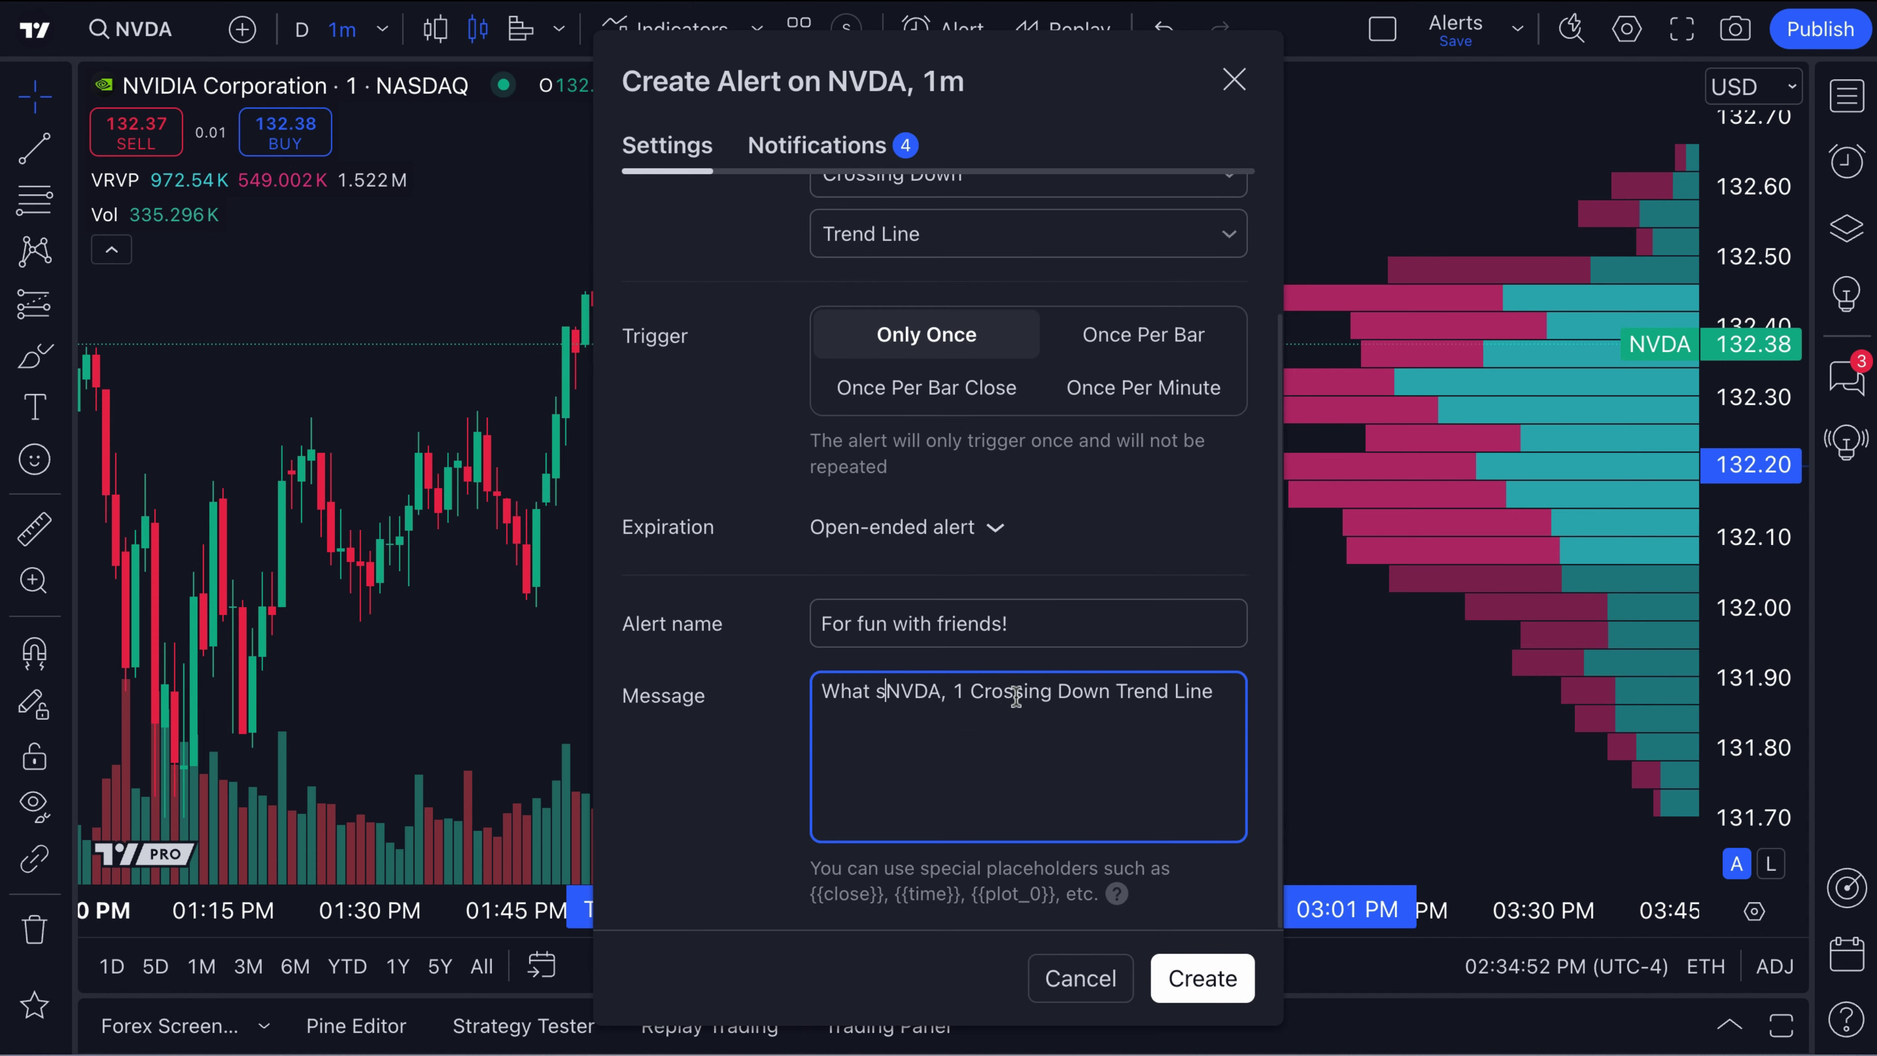
{"action": "type", "text": "play?"}
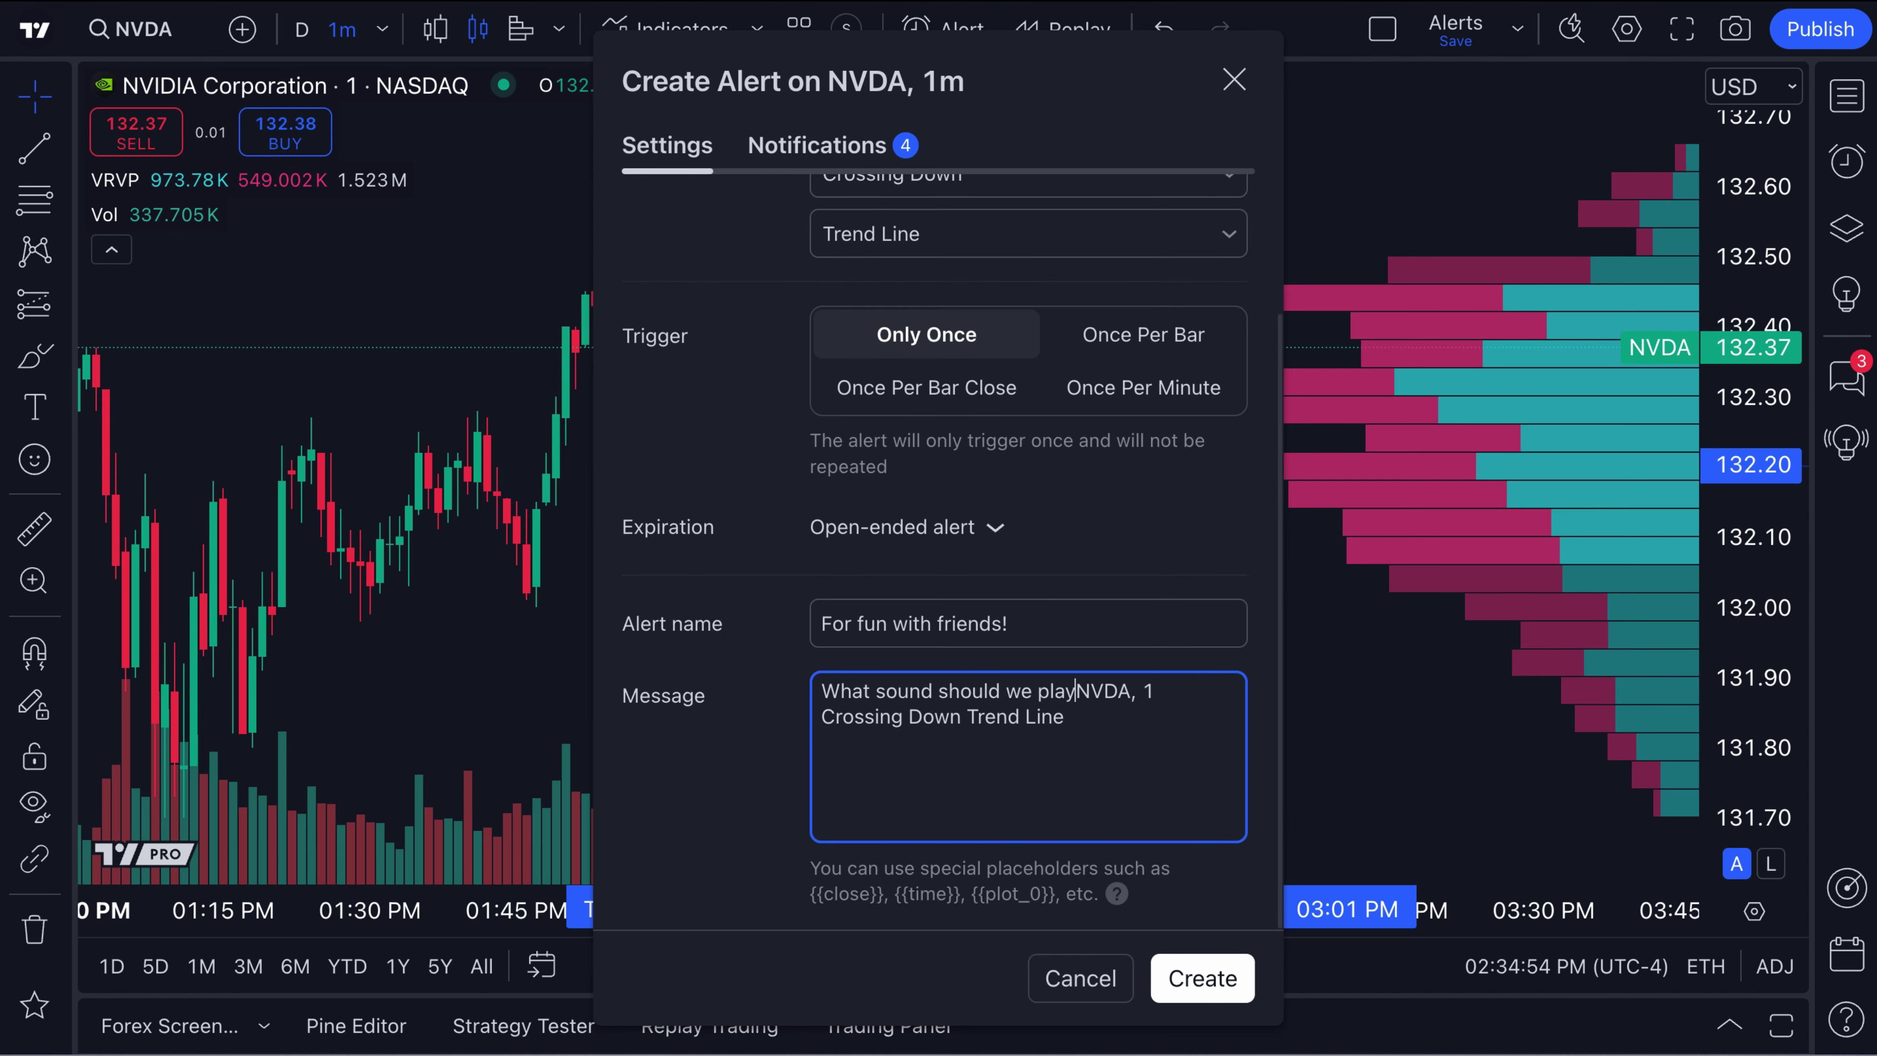
- Browse the alert's notification sounds and preview Chimes power down and Dramatic one note in the Funny category
{"action": "left_click", "coordinate": [820, 146]}
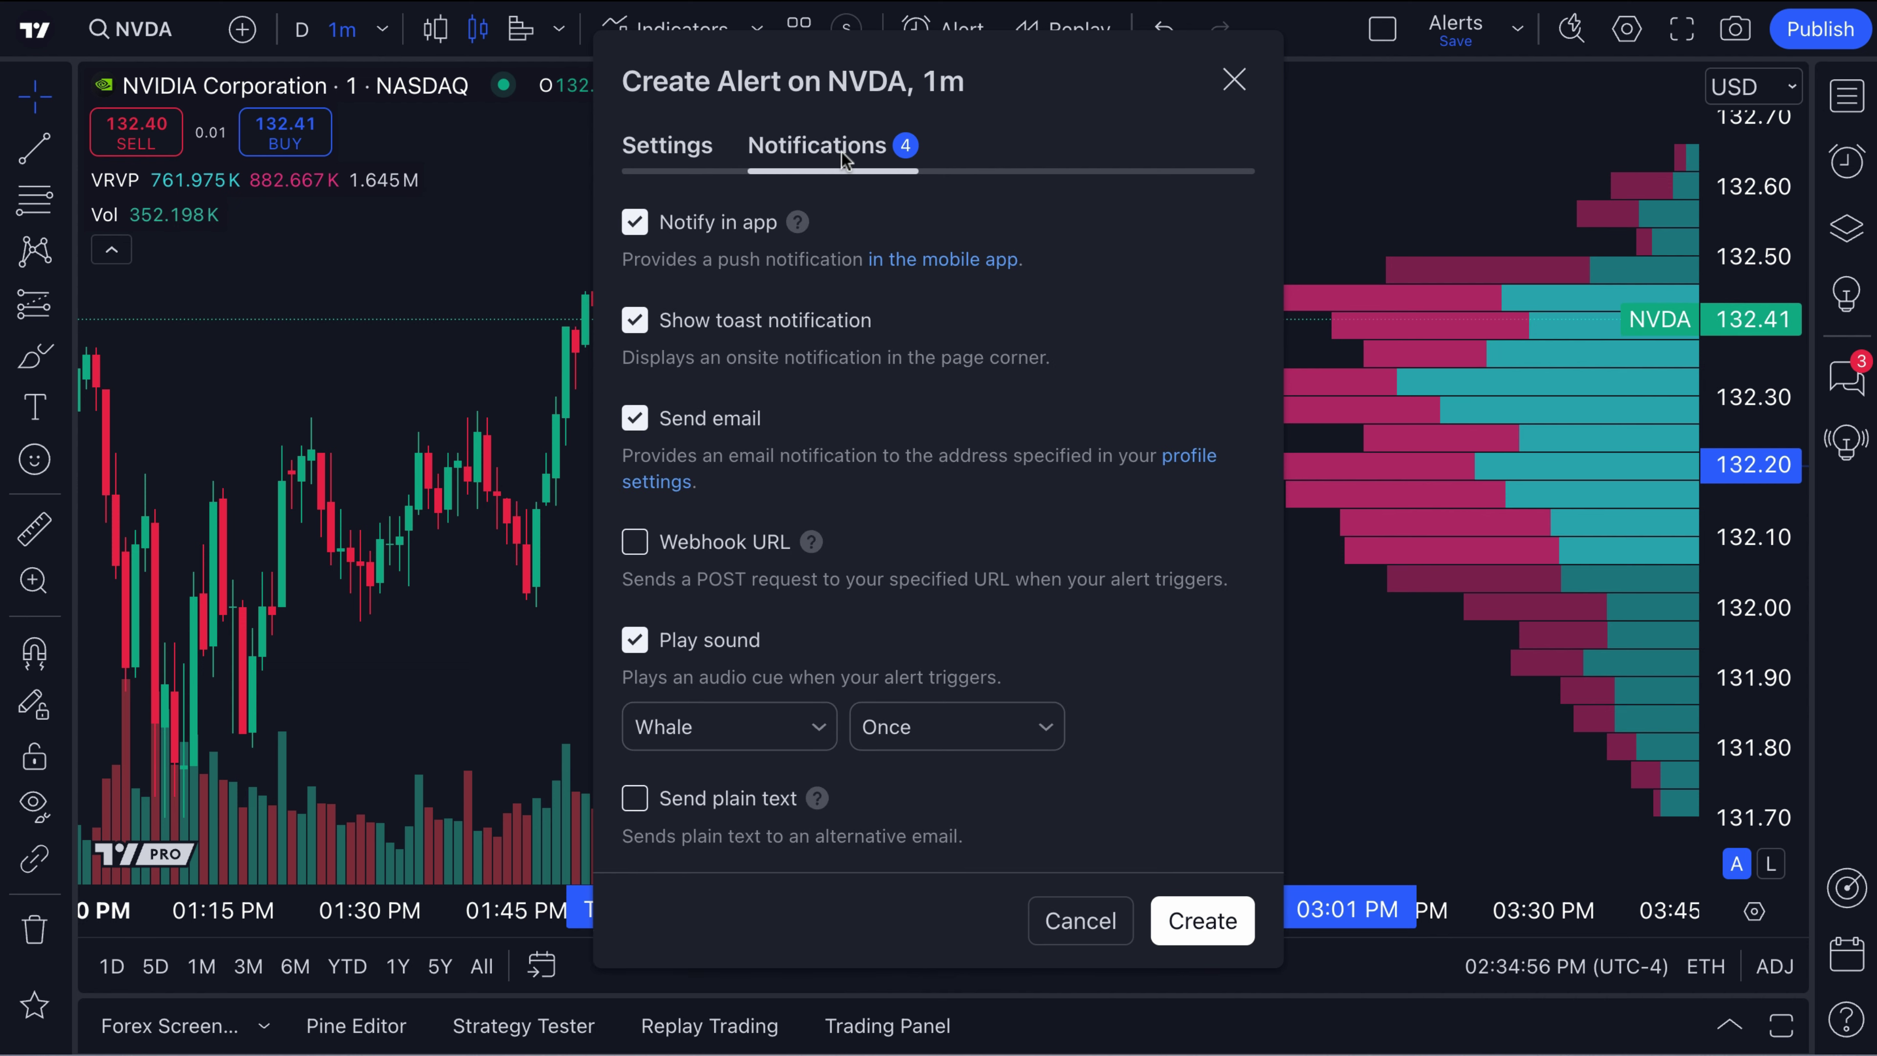
{"action": "left_click", "coordinate": [743, 727]}
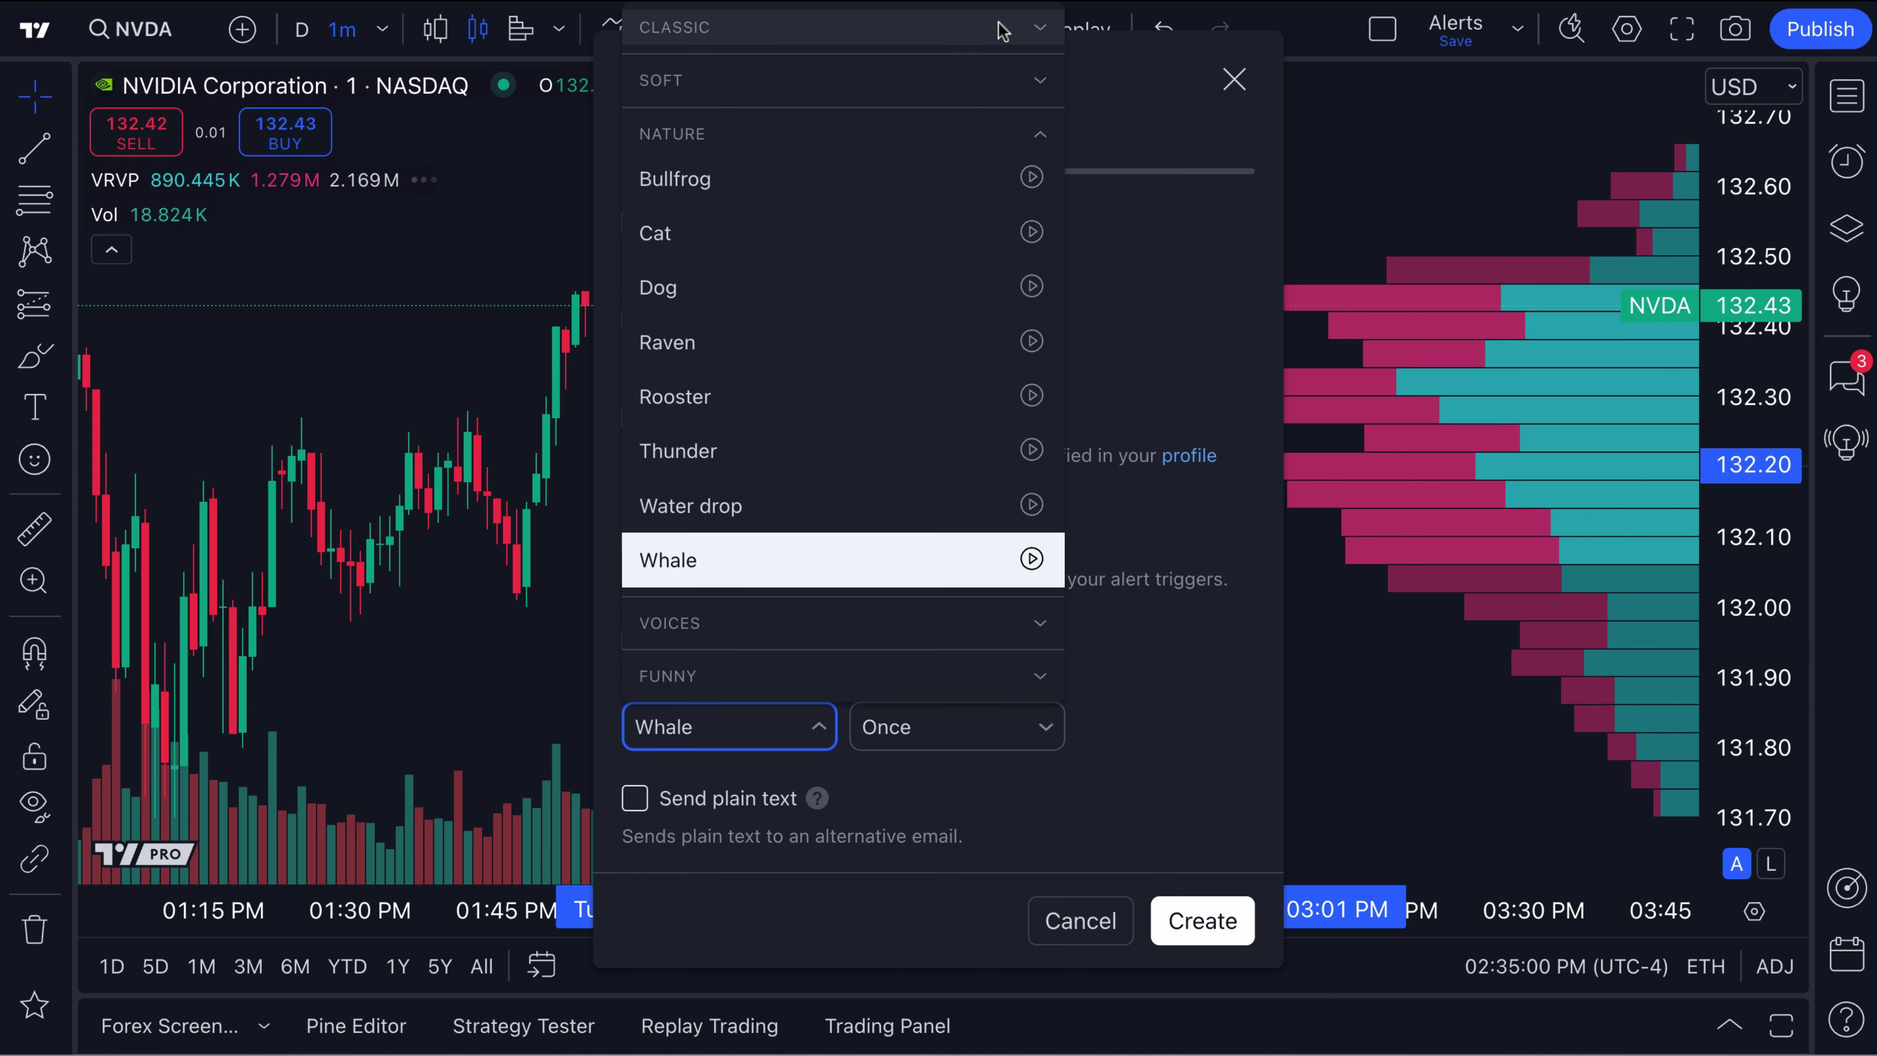
{"action": "left_click", "coordinate": [1042, 140]}
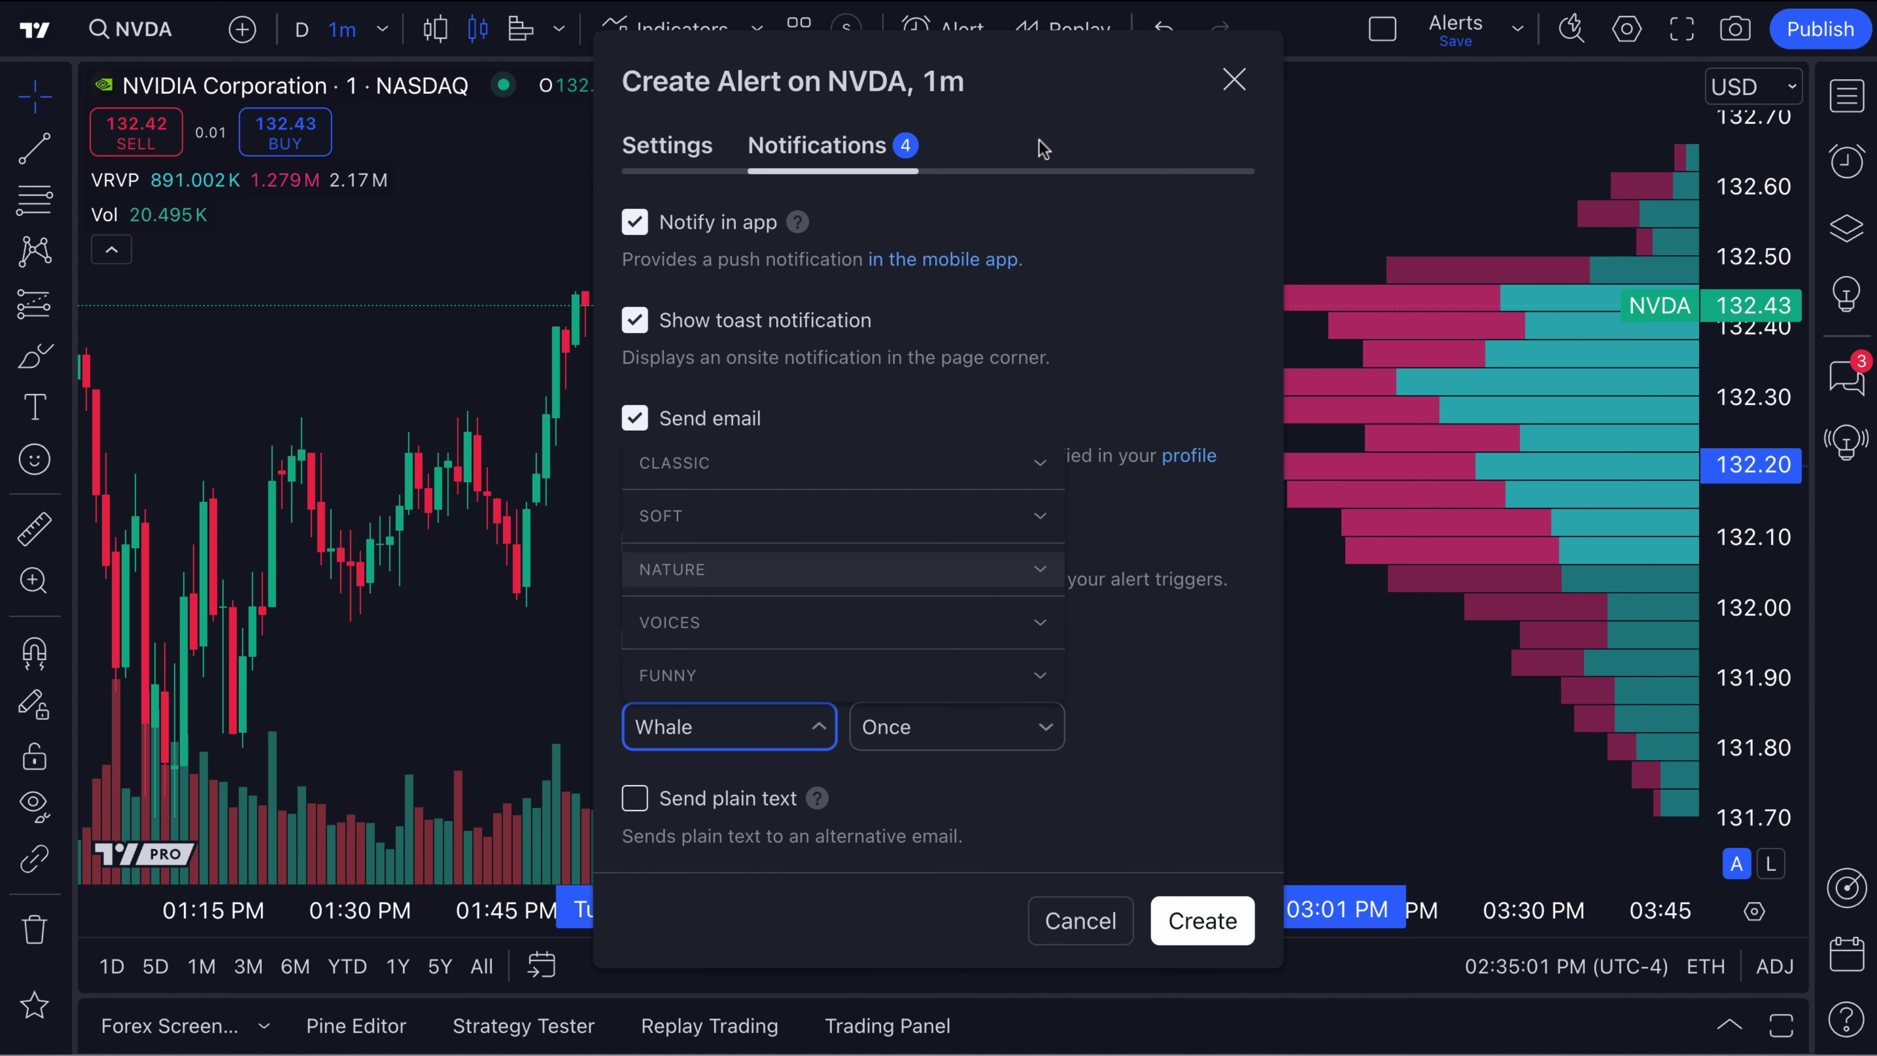
{"action": "left_click", "coordinate": [860, 678]}
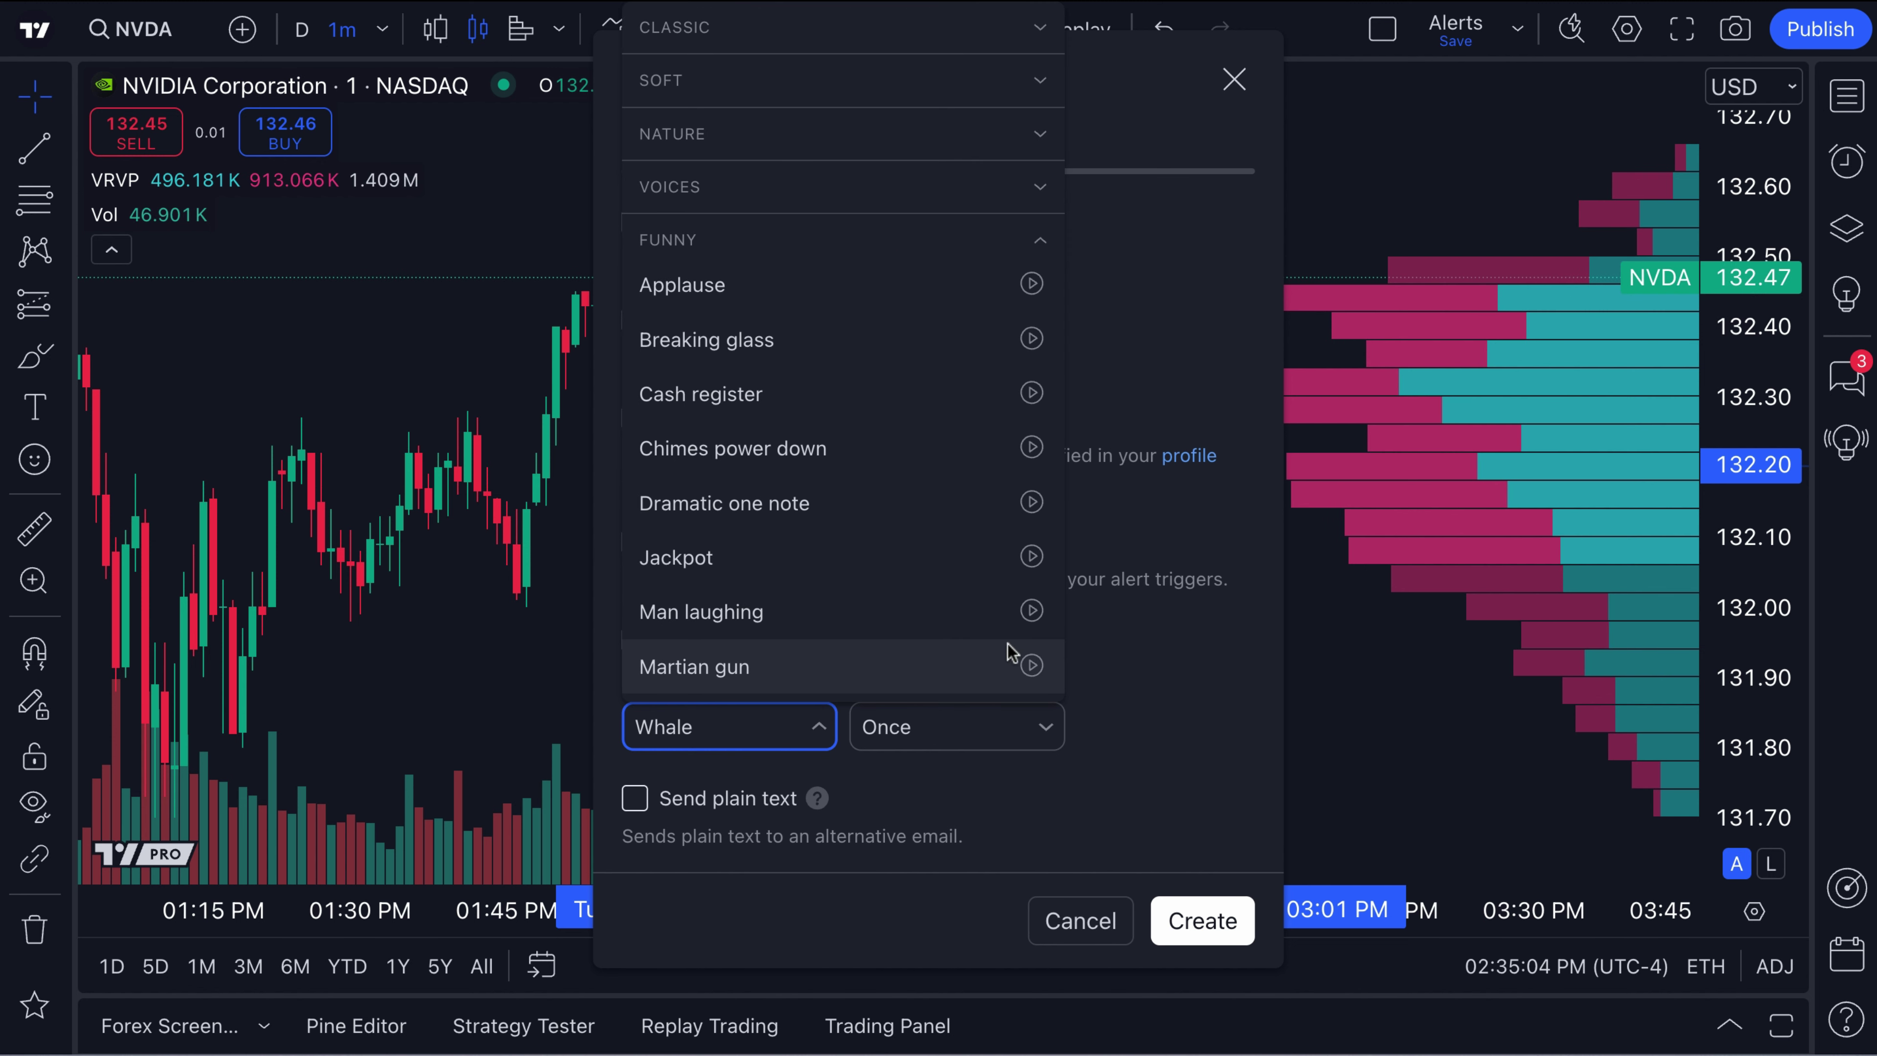
{"action": "left_click", "coordinate": [1032, 503]}
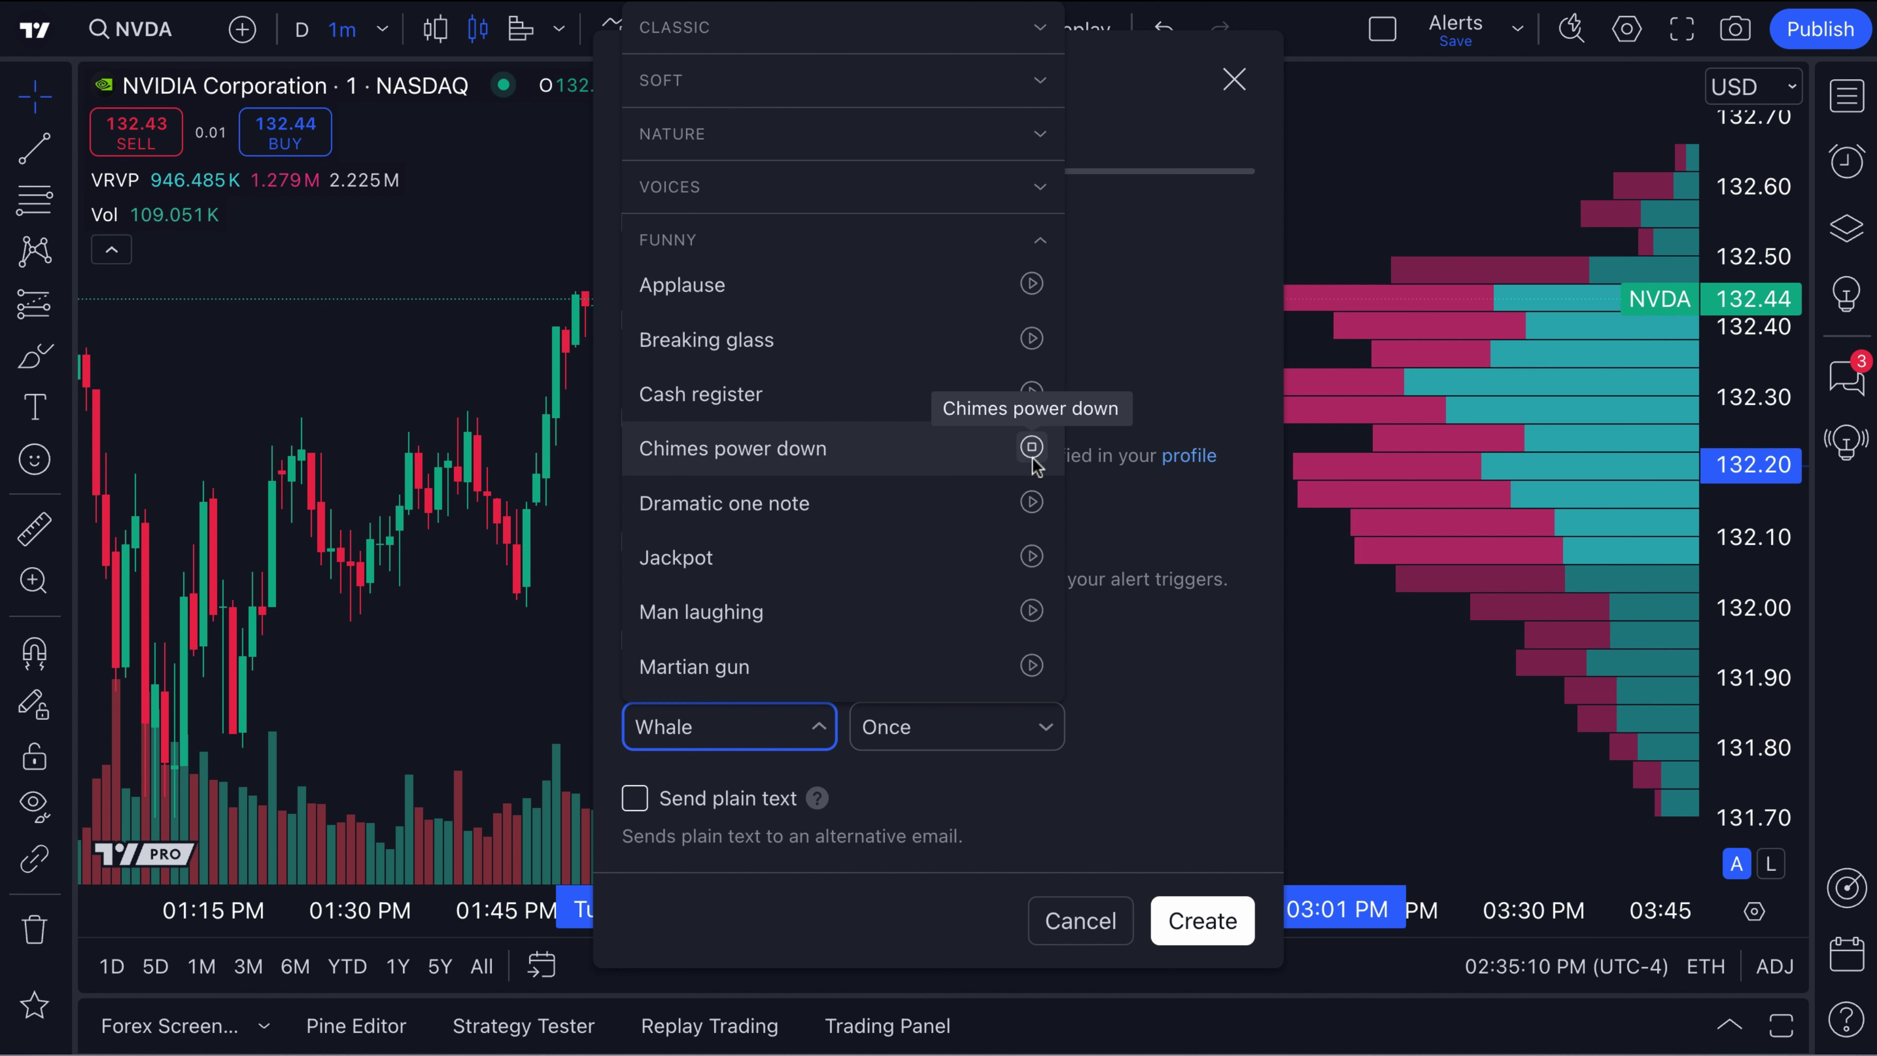
{"action": "left_click", "coordinate": [1032, 457]}
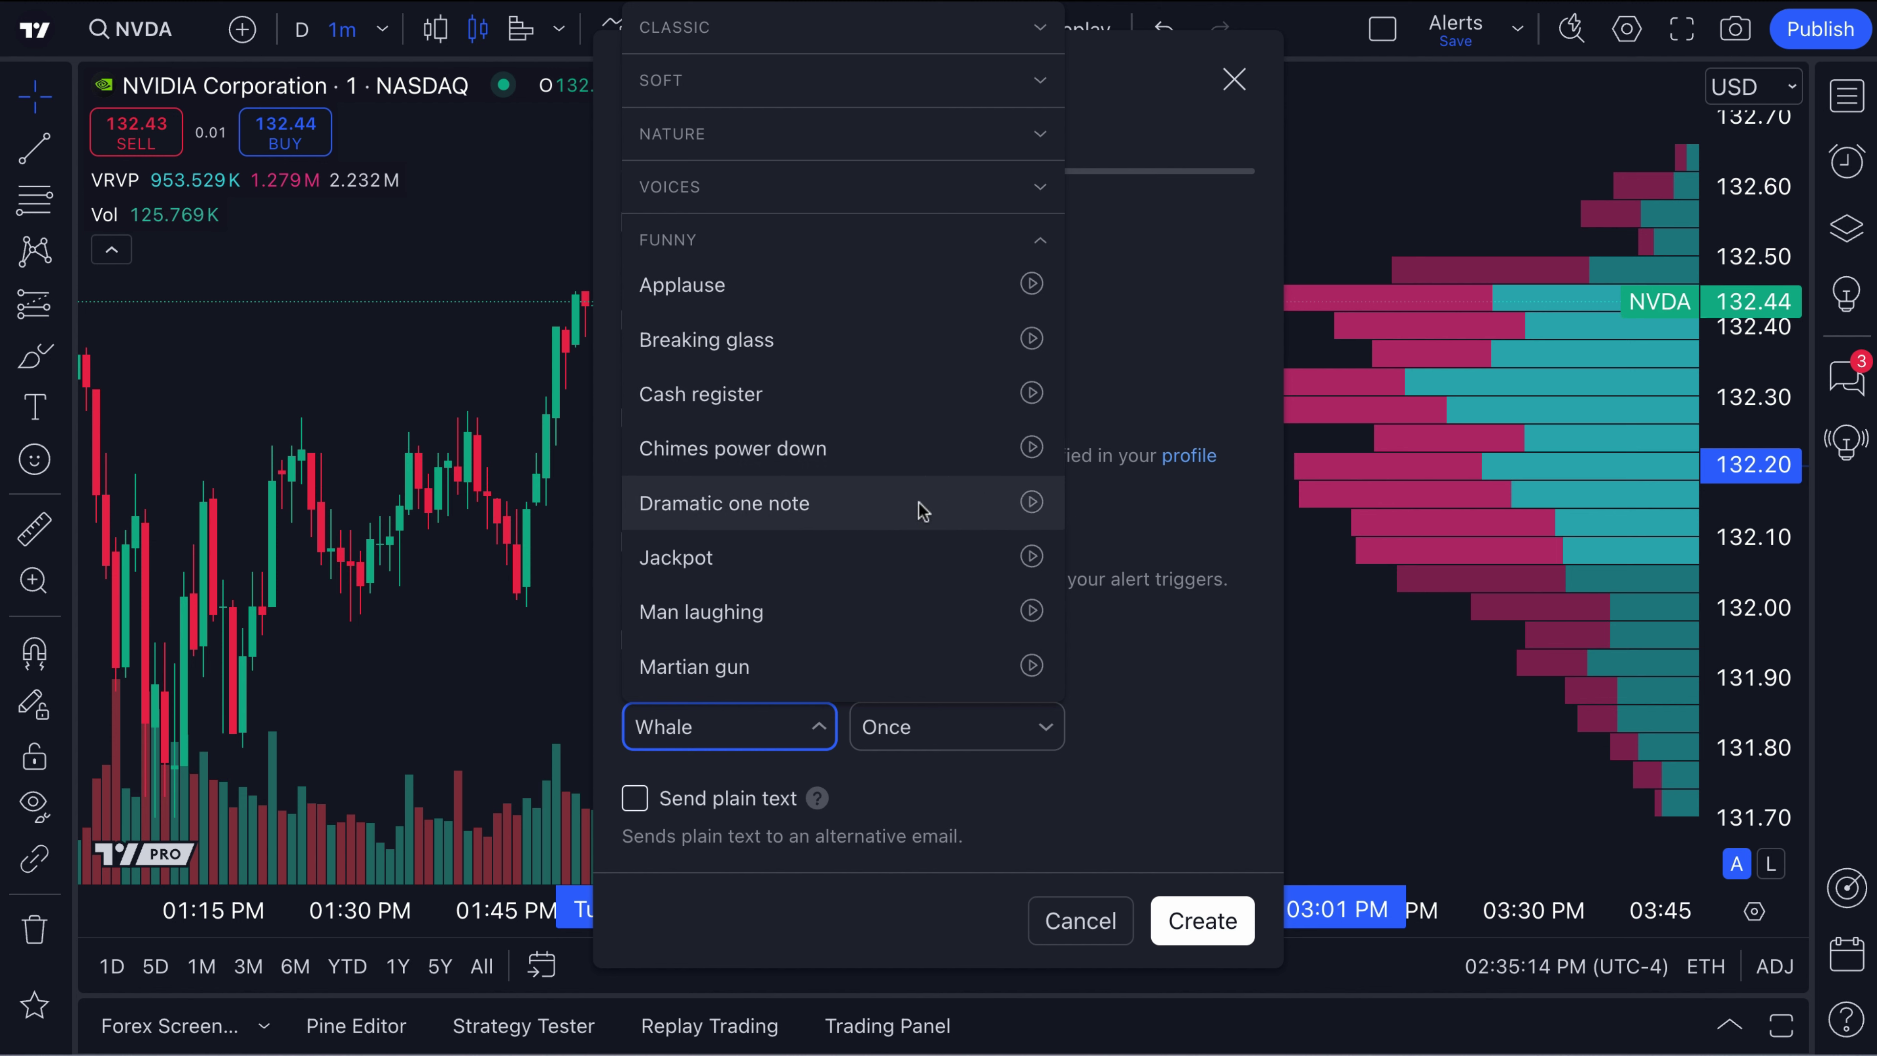
{"action": "left_click", "coordinate": [1030, 504]}
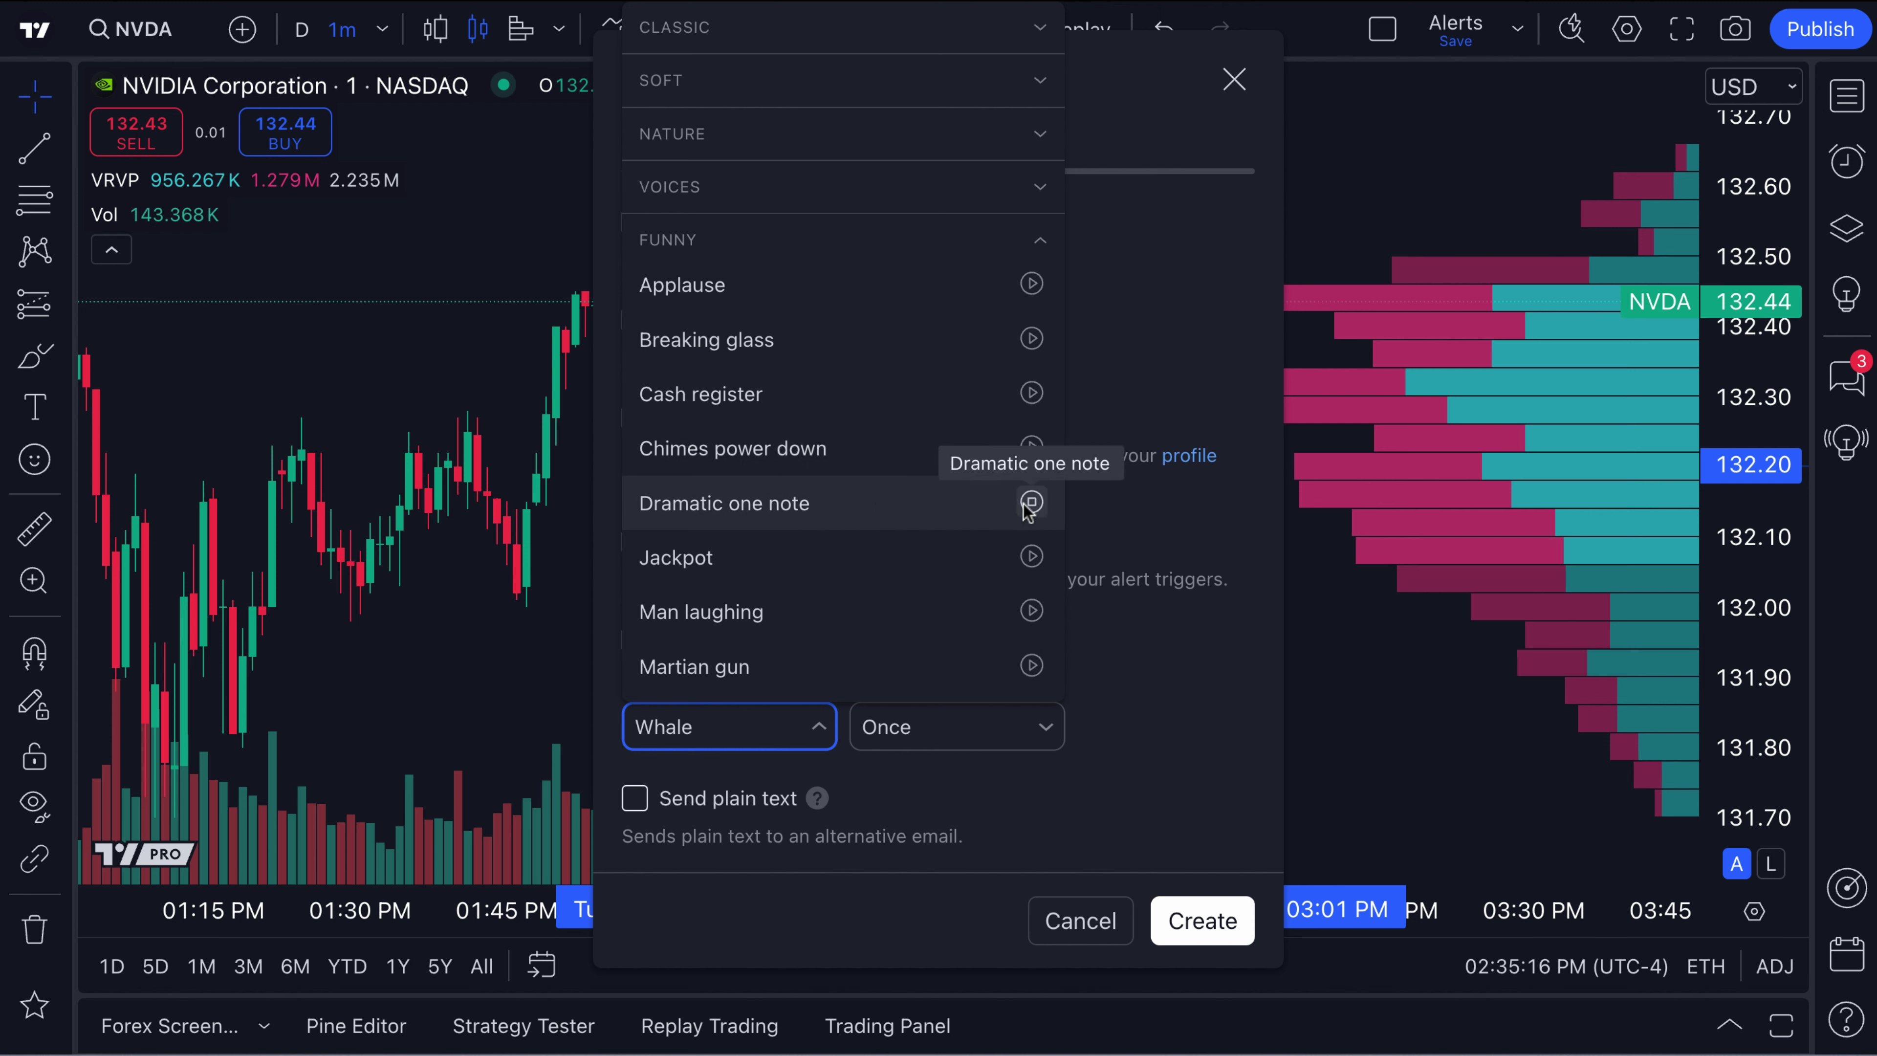
- Close the sound list and create the trend line alert on NVIDIA
{"action": "left_click", "coordinate": [1209, 941]}
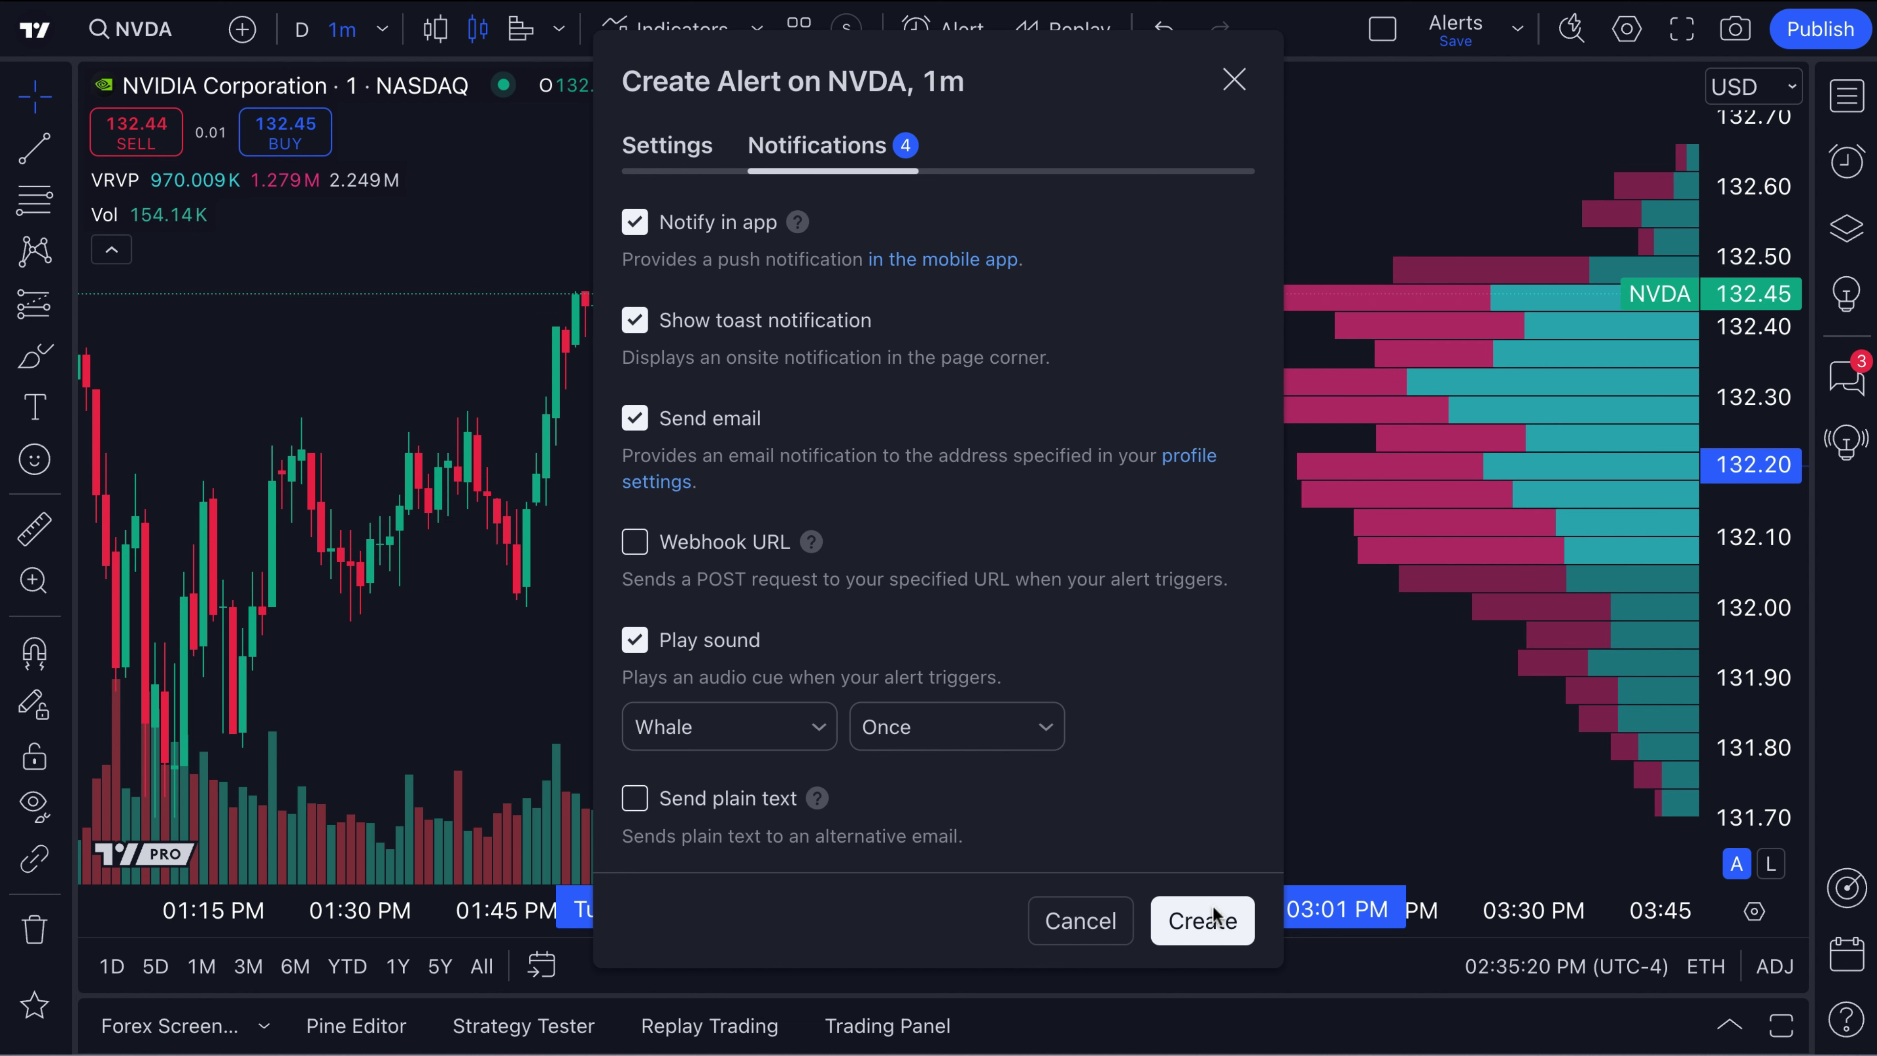
{"action": "left_click", "coordinate": [1215, 926]}
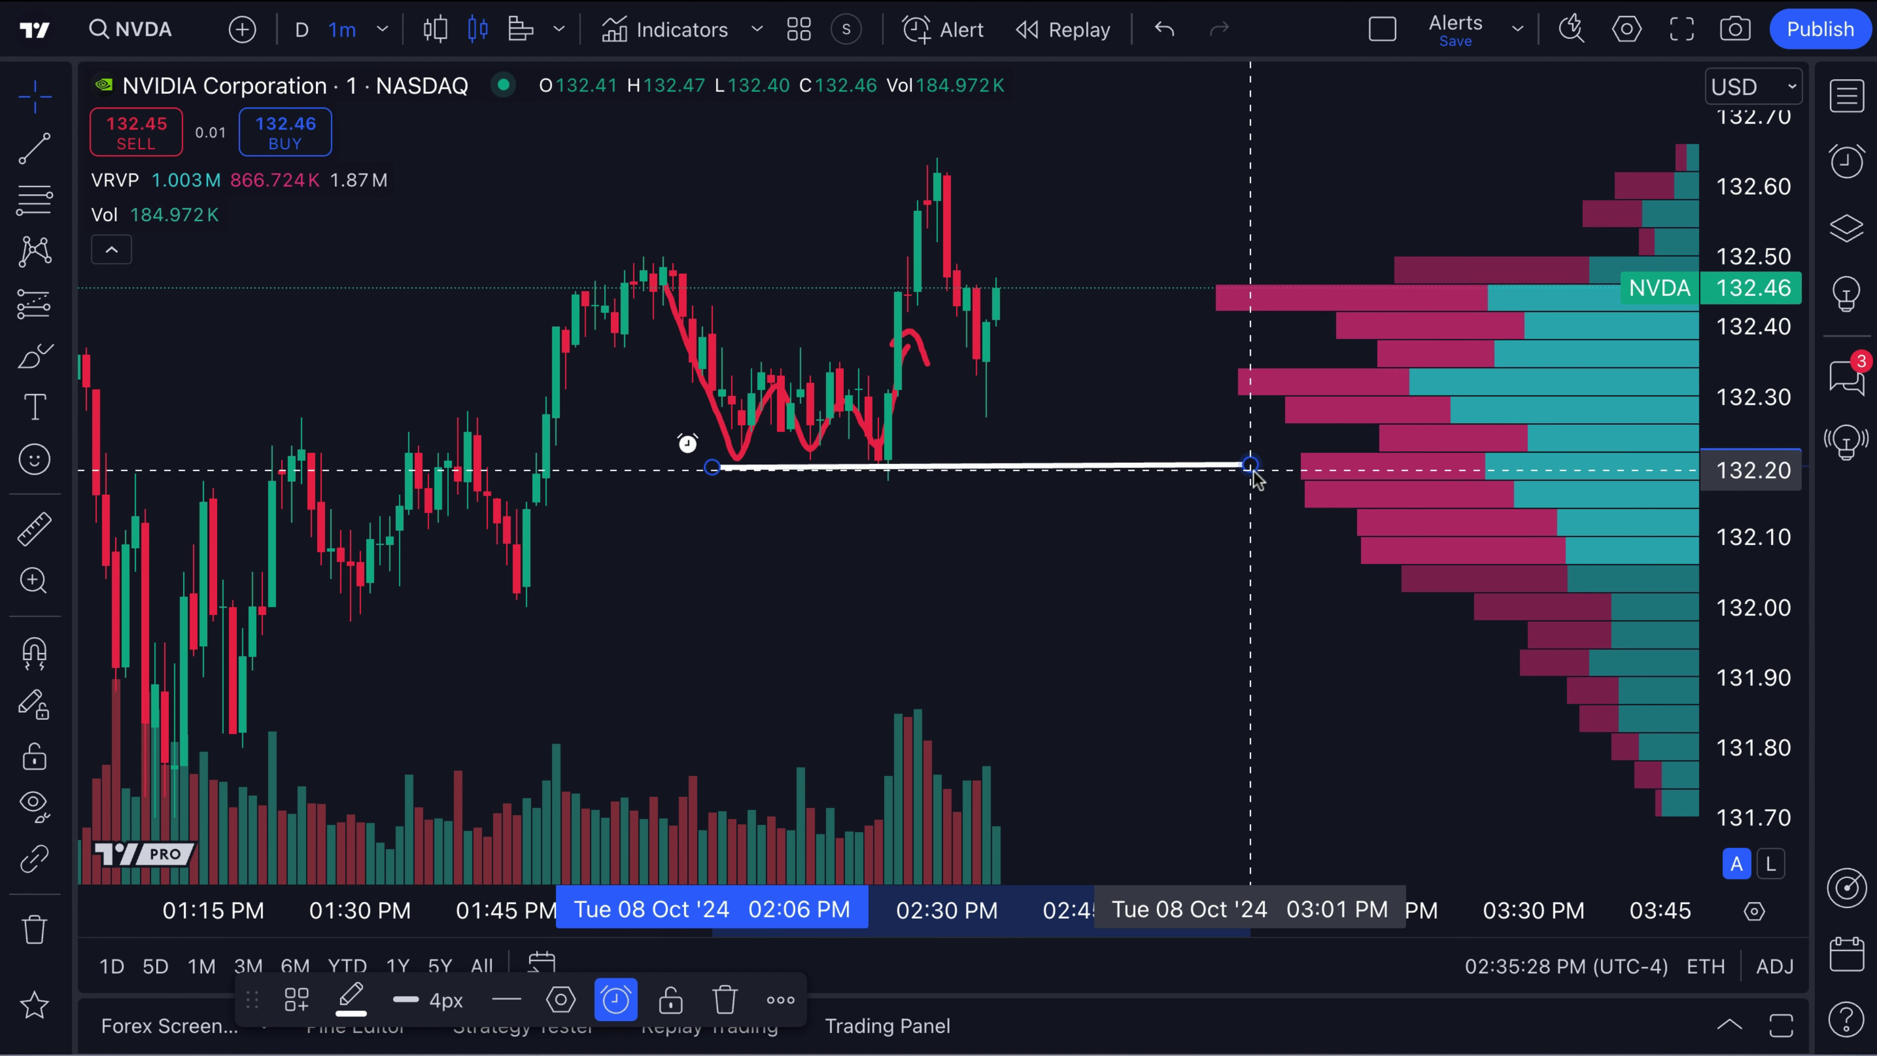
{"action": "left_click_drag", "start_coordinate": [1014, 620], "coordinate": [946, 610]}
{"action": "scroll", "coordinate": [945, 610], "scroll_direction": "up", "scroll_amount": 2}
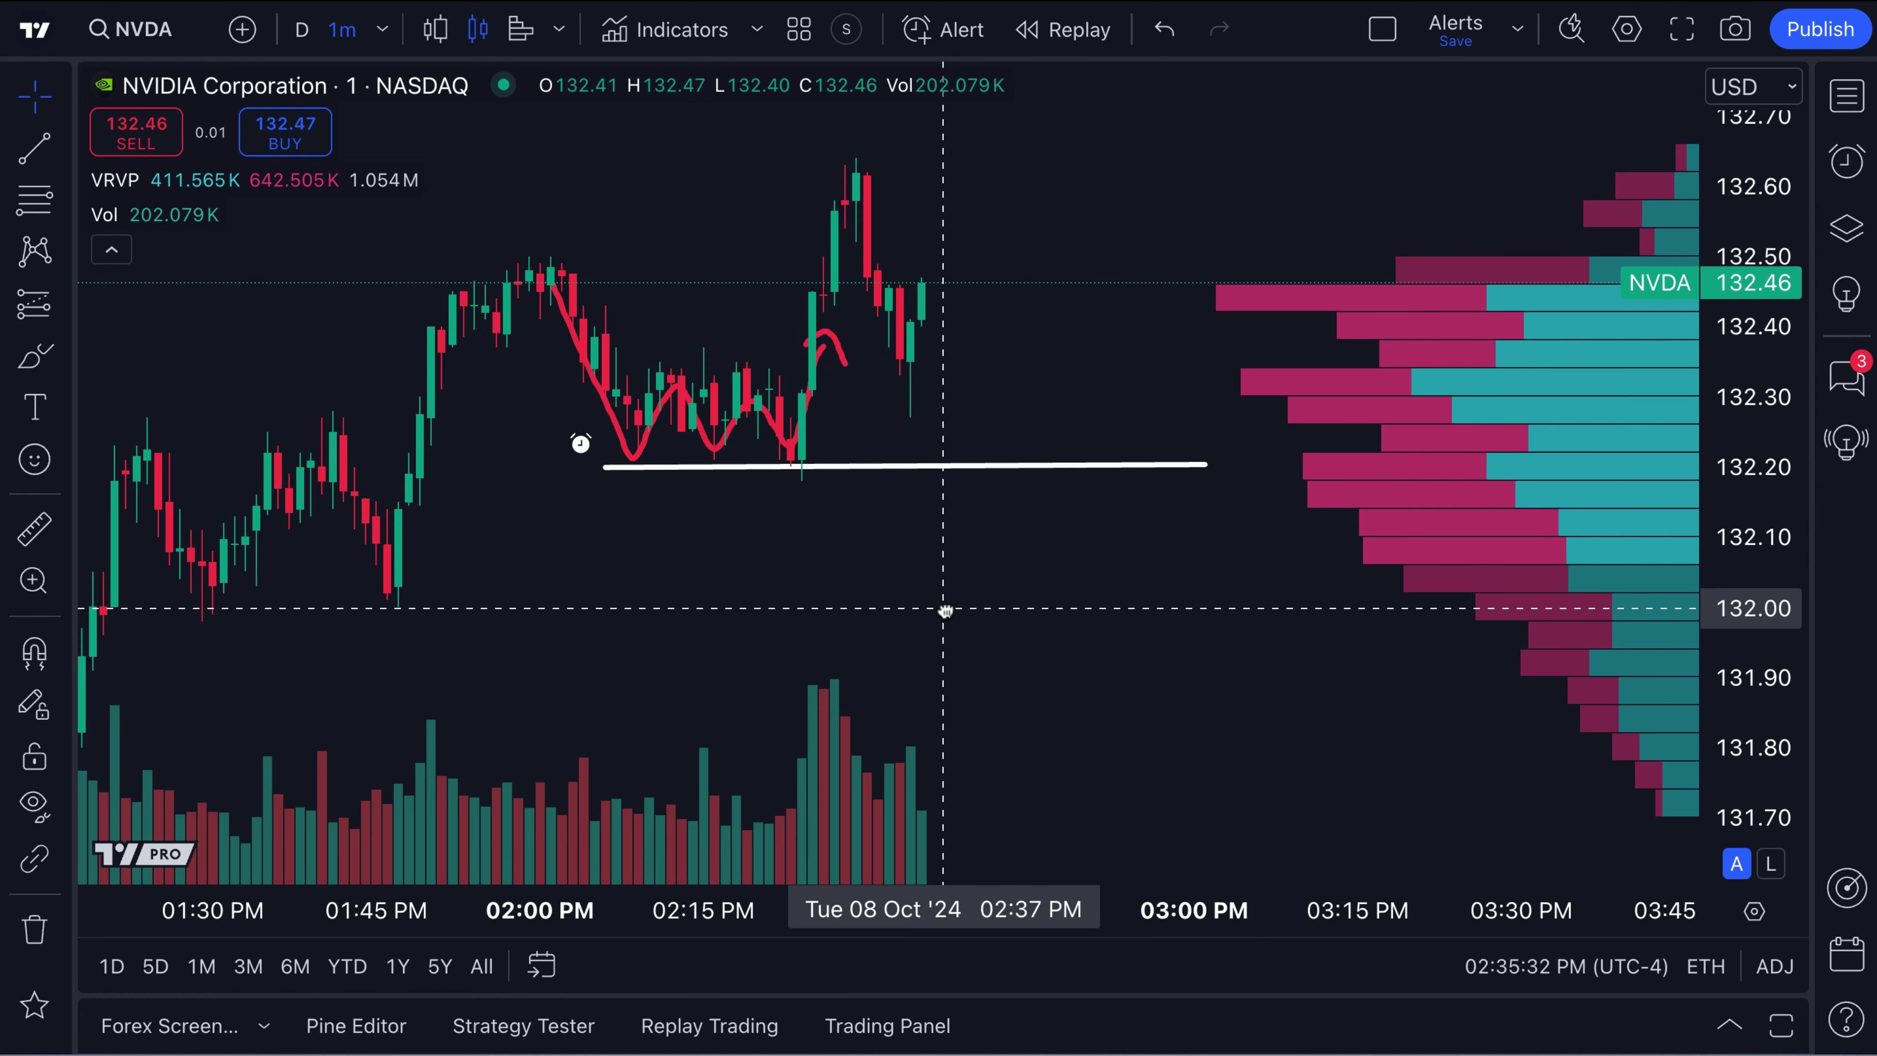